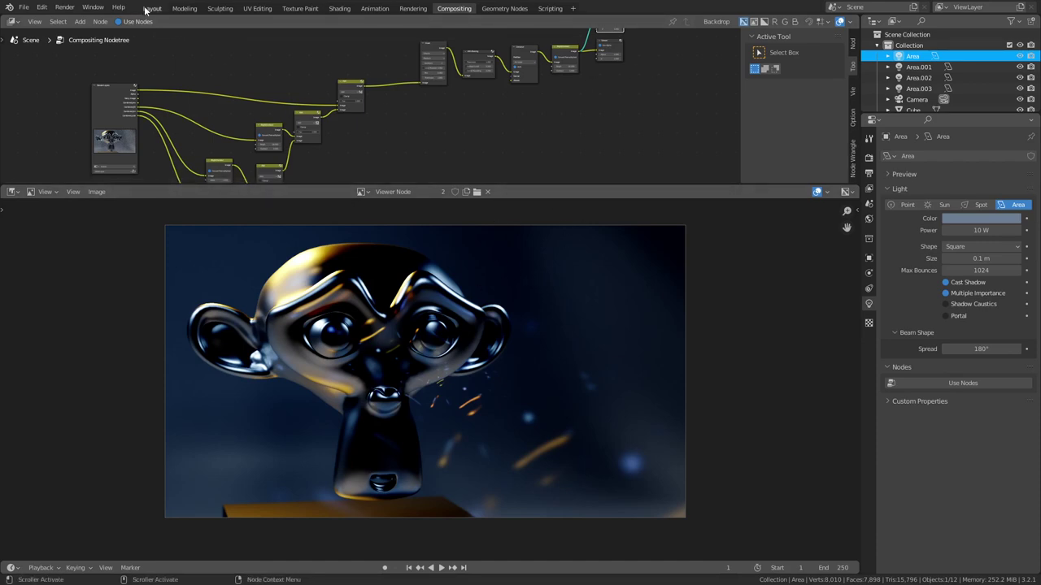
- Start a new General file in place of the current scene
left_click(24, 6)
mouse_move(32, 22)
left_click(152, 25)
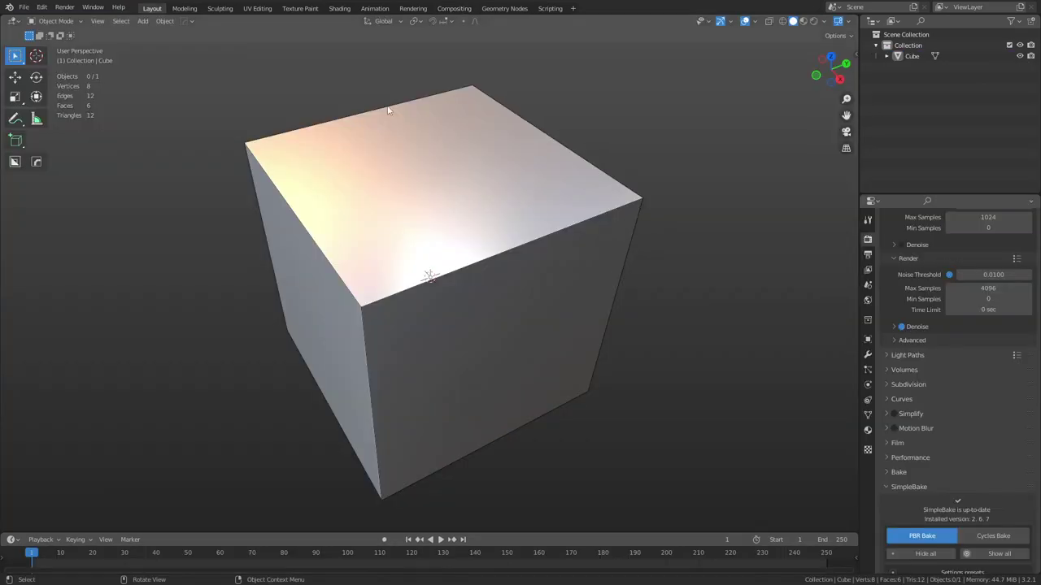
- Raise the cube's top face along the Z axis in Edit Mode to form a tall block
left_click(462, 274)
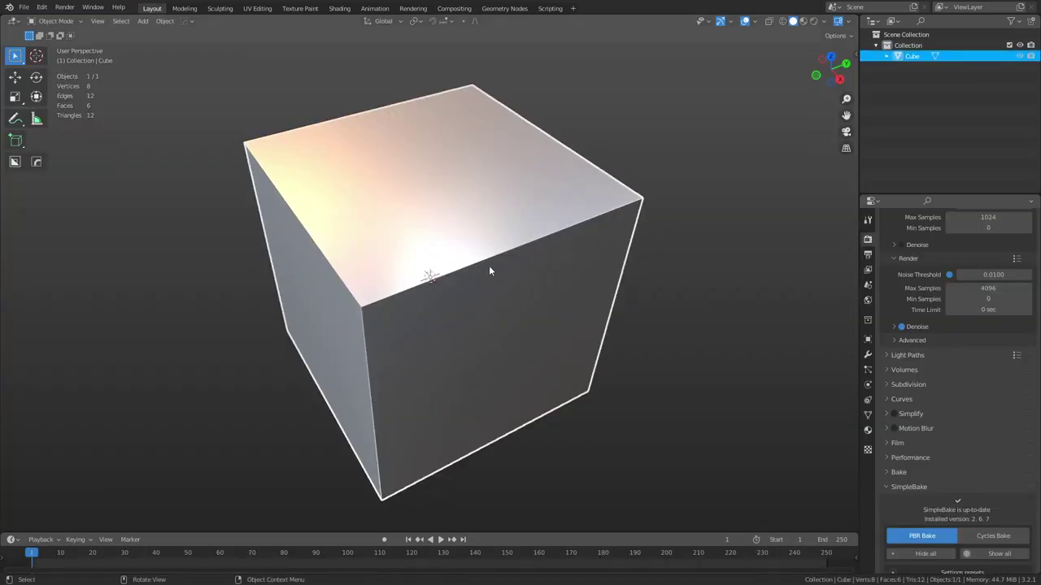
key("Tab")
left_click(488, 206)
left_click(490, 224)
key("g")
key("z")
left_click(521, 264)
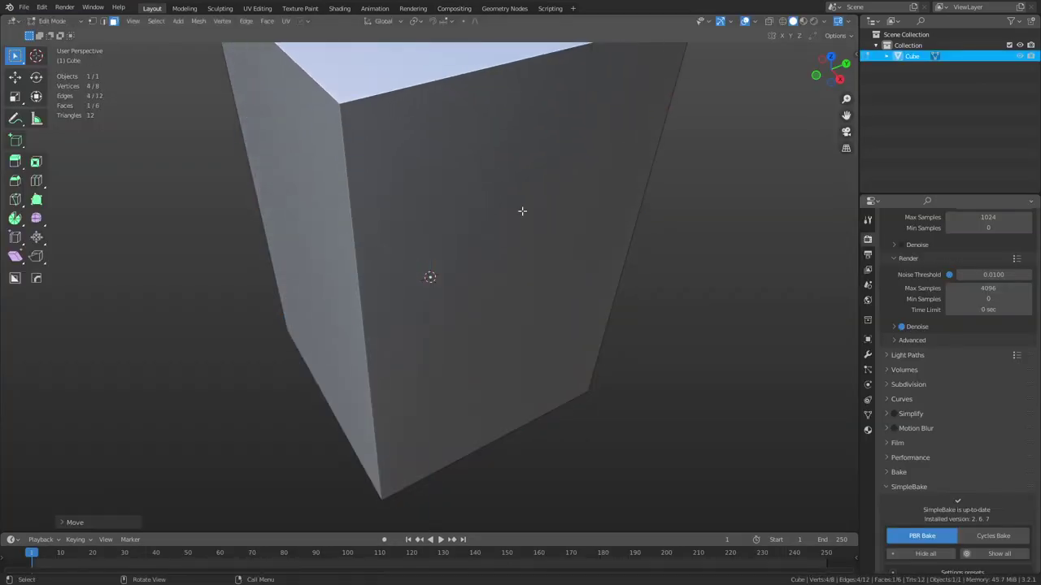
key("KP_Decimal")
- Set the render engine to Cycles in the render properties
scroll(971, 379, "up", 5)
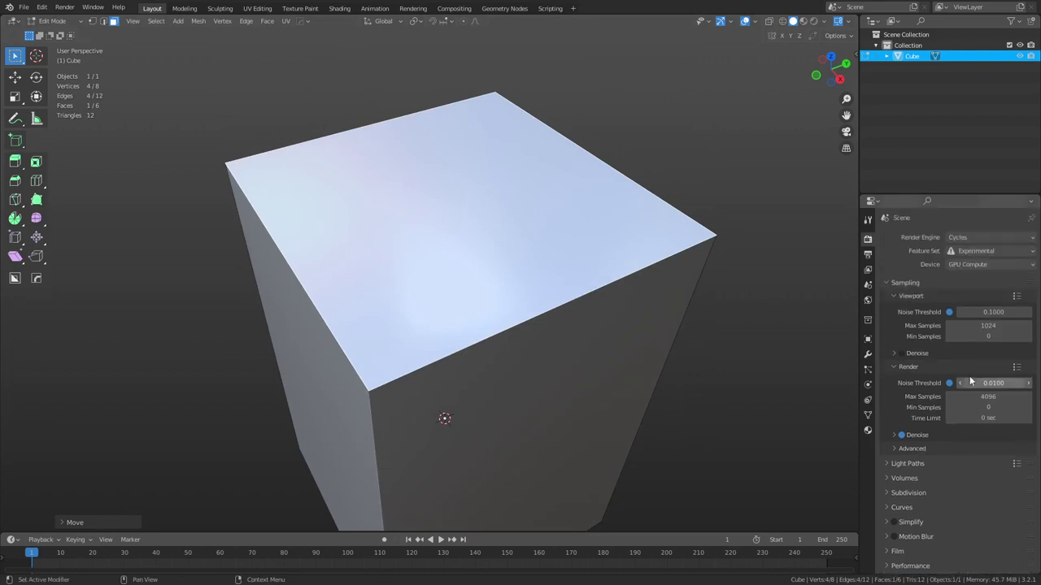
left_click(963, 237)
left_click(968, 274)
- Add a plane inside the cube's mesh and scale it up into a large floor around the block
scroll(500, 332, "down", 3)
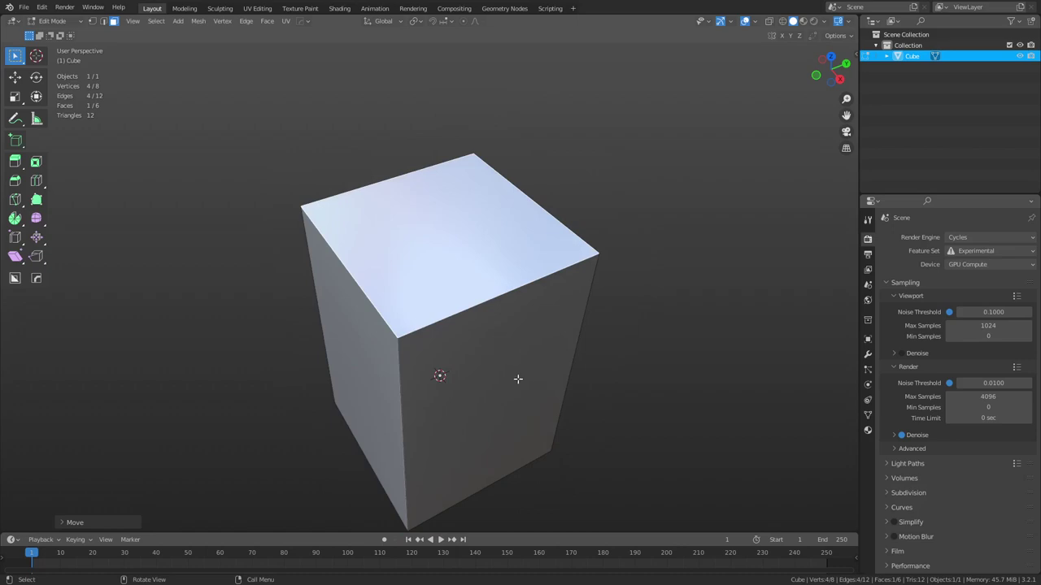
middle_click_drag(521, 383, 502, 373)
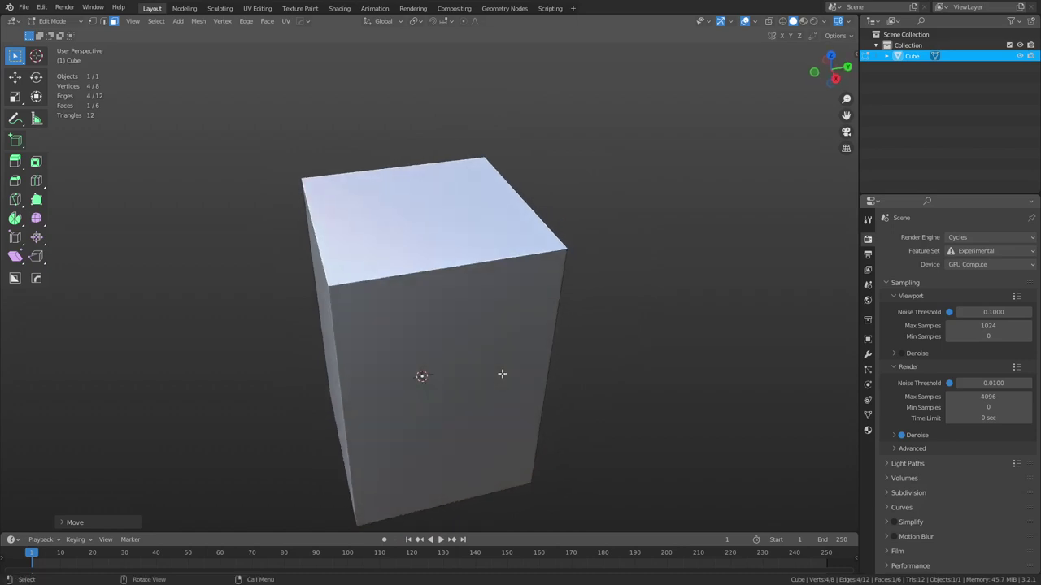
key("shift+a")
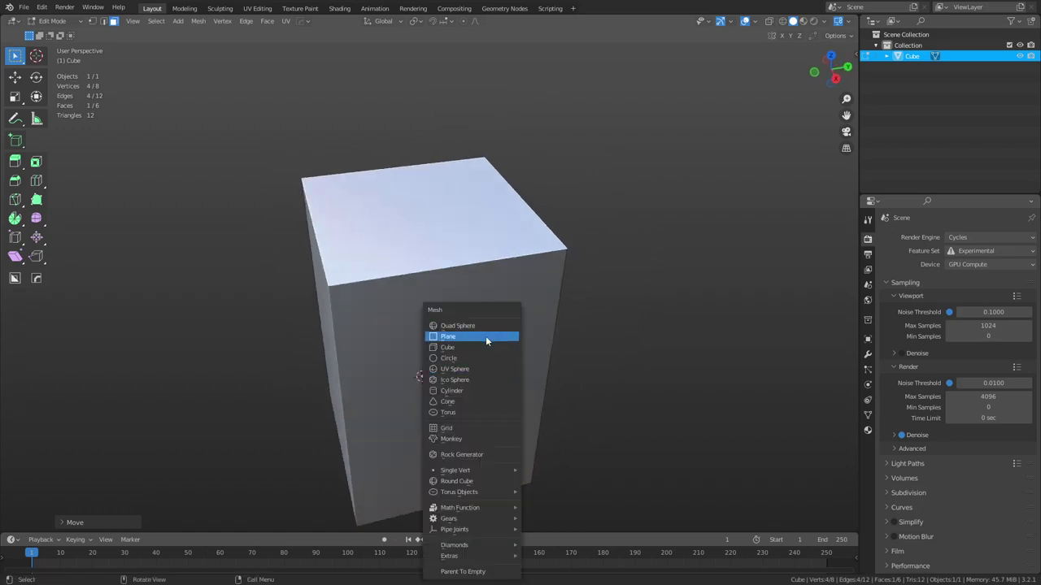
left_click(486, 336)
key("s")
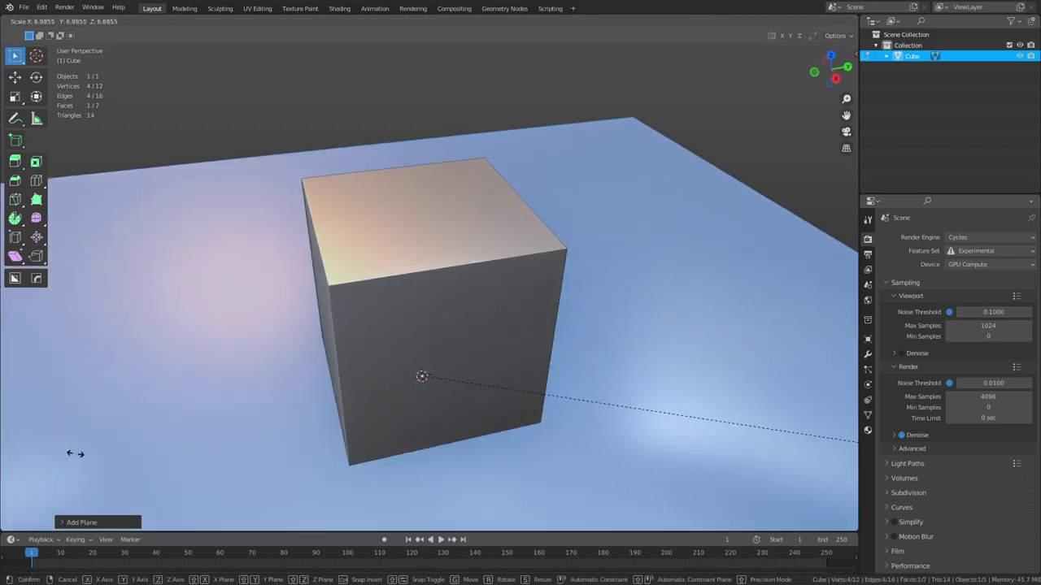
left_click(71, 453)
key("Tab")
key("g")
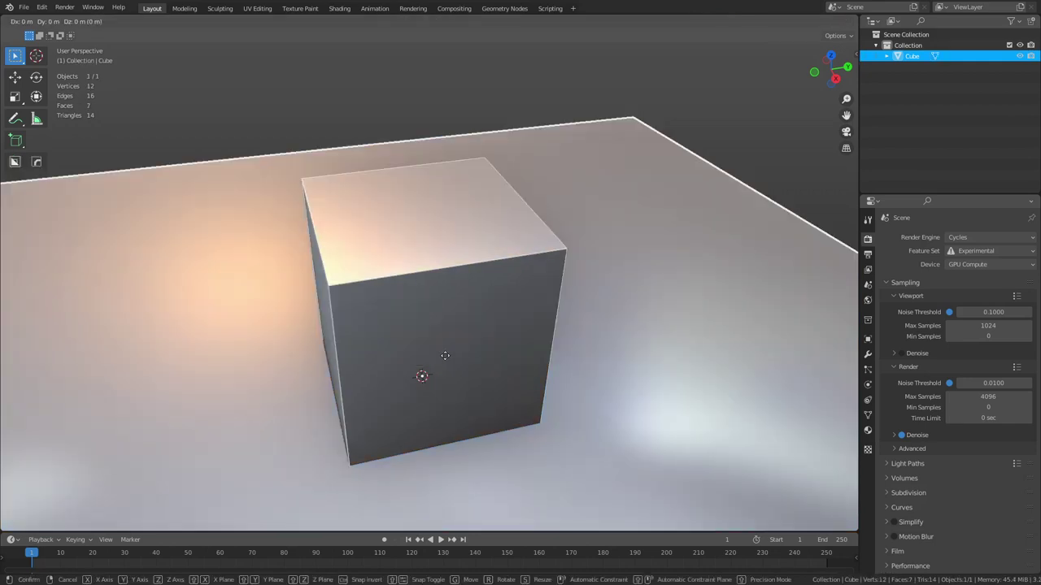
key("z")
right_click(444, 303)
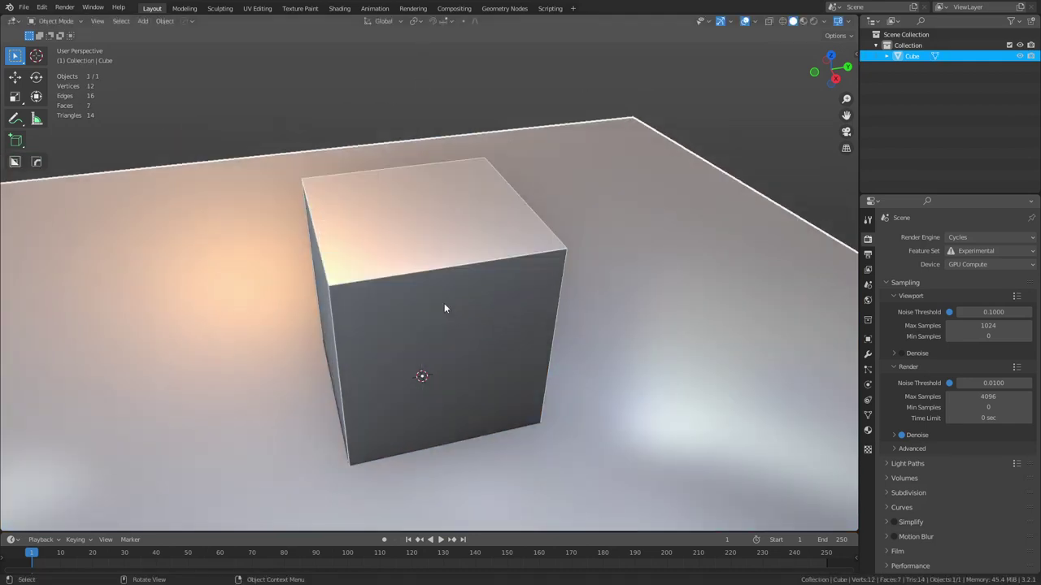
- Raise the block's top face further along the Z axis to make it taller above the floor
key("Tab")
left_click(432, 232)
key("g")
key("z")
left_click(465, 241)
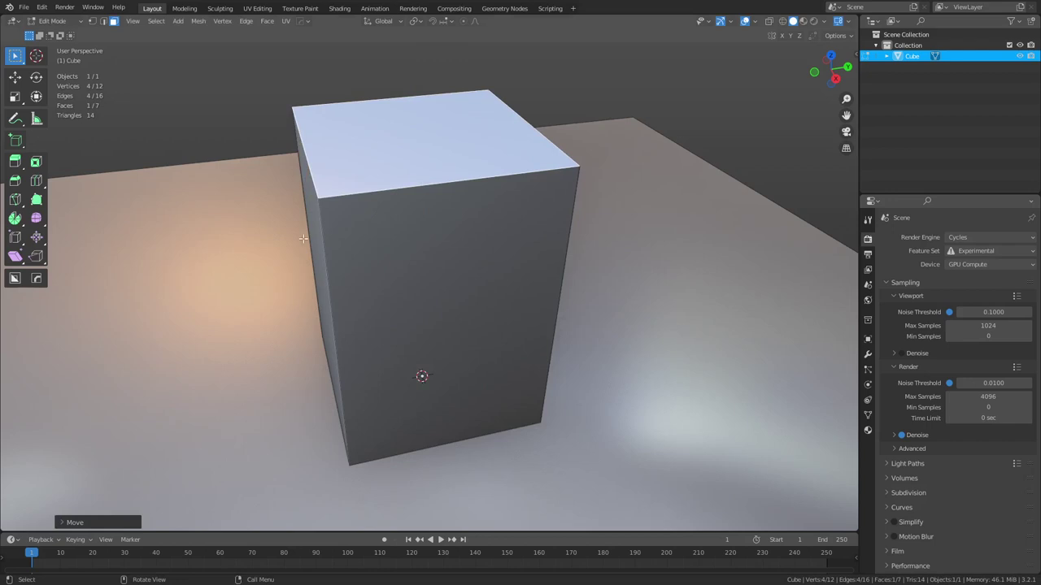
- Extrude the floor's back edge upward along Z to form a backdrop wall behind the block
scroll(493, 313, "down", 4)
middle_click_drag(493, 314, 538, 301, "shift")
key("2")
left_click(318, 208)
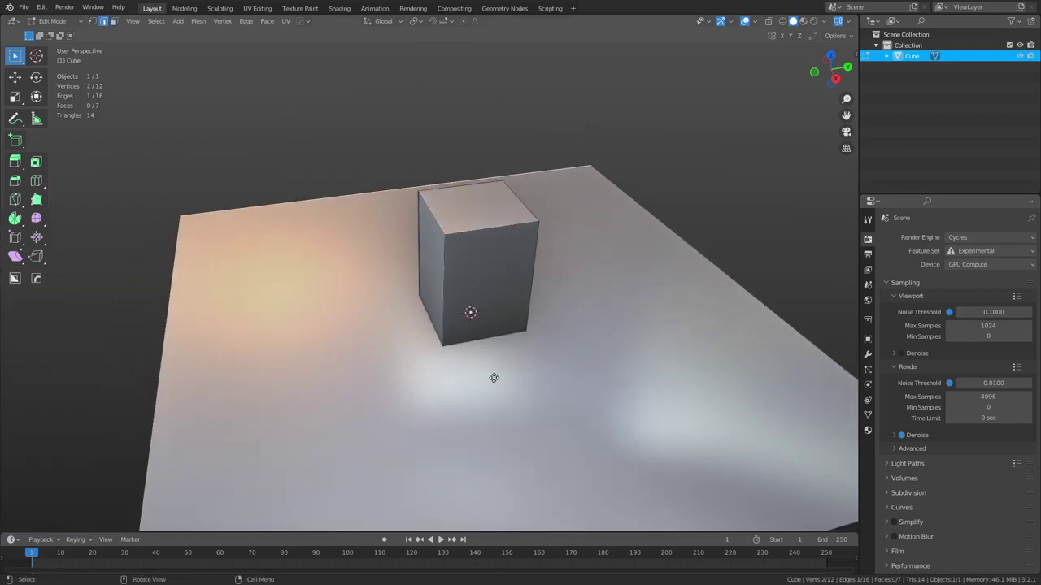
key("e")
key("z")
left_click(474, 258)
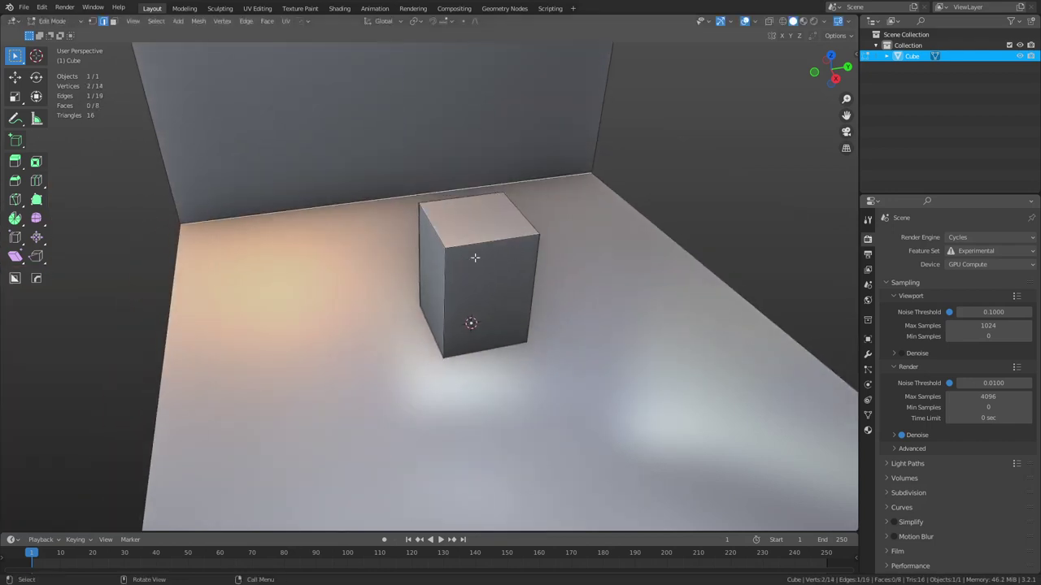
- Bevel the edge where the floor meets the backdrop wall into a smooth curve with 8 segments
key("ctrl+b")
scroll(553, 288, "up", 5)
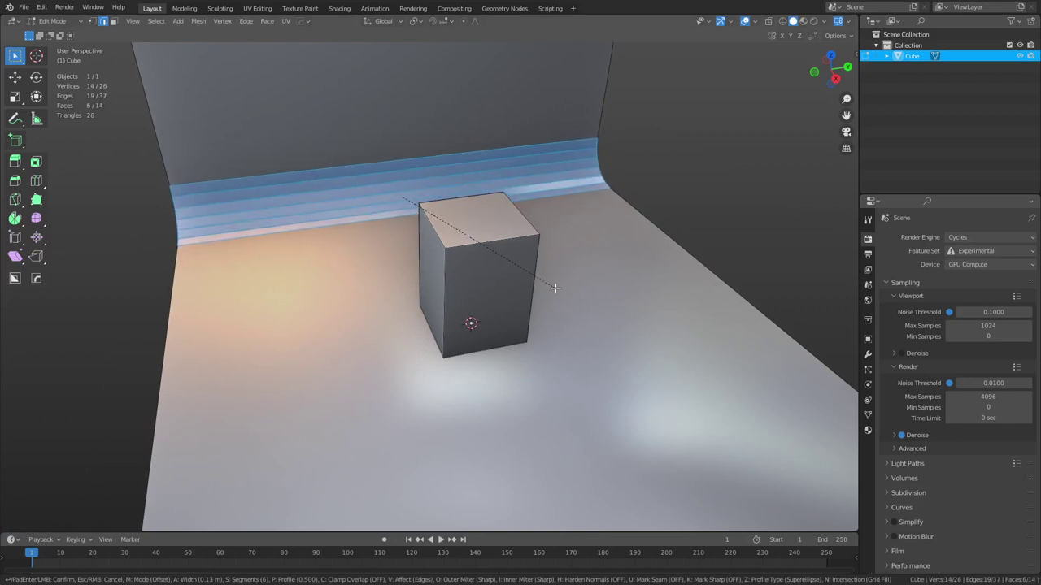
scroll(555, 288, "up", 2)
left_click(557, 289)
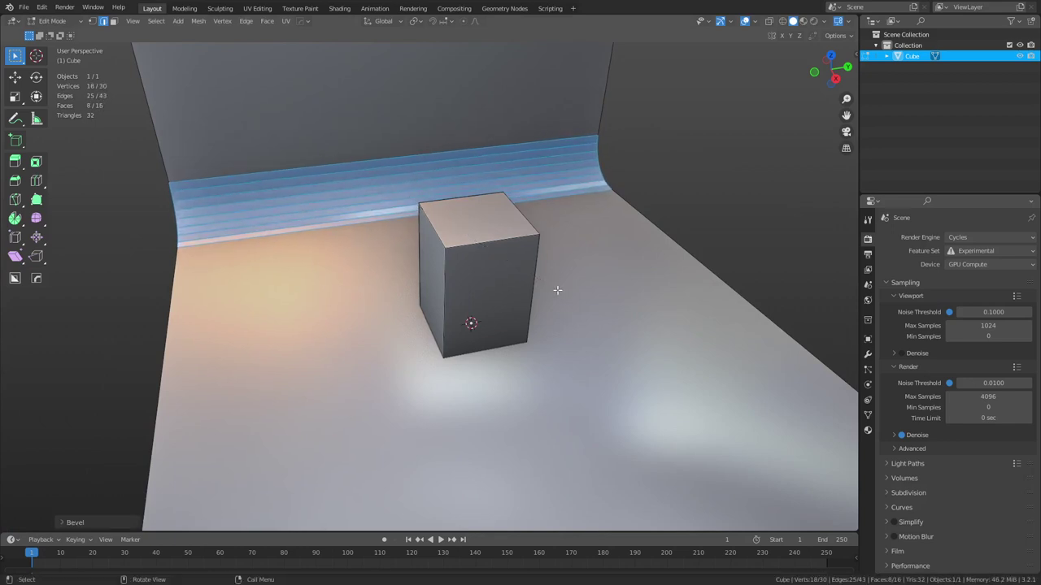
- Shade the combined block and backdrop object smooth and enable Auto Smooth for its normals
key("Tab")
left_click(483, 296)
right_click(483, 298)
left_click(485, 300)
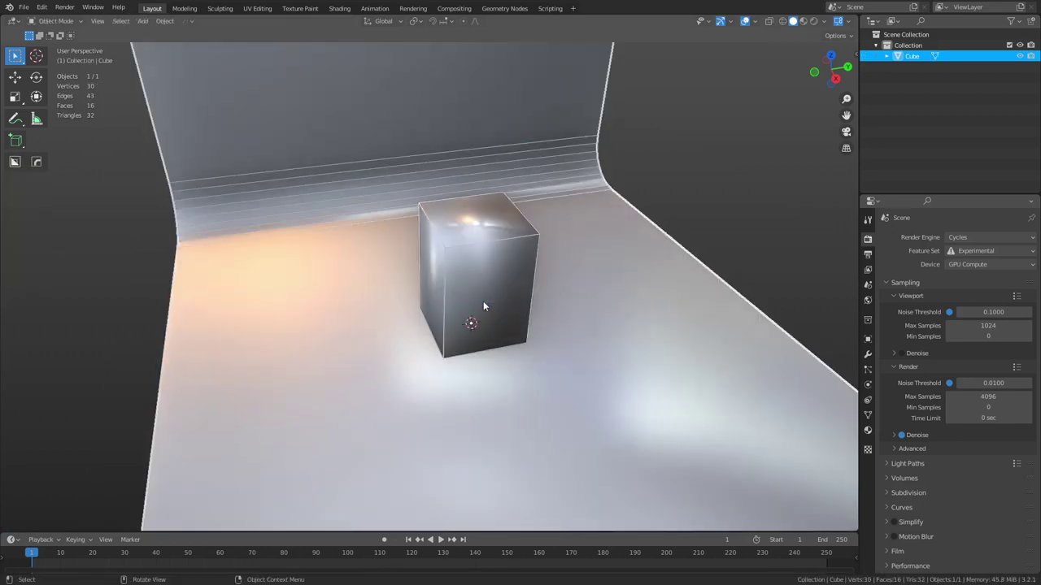
left_click(867, 416)
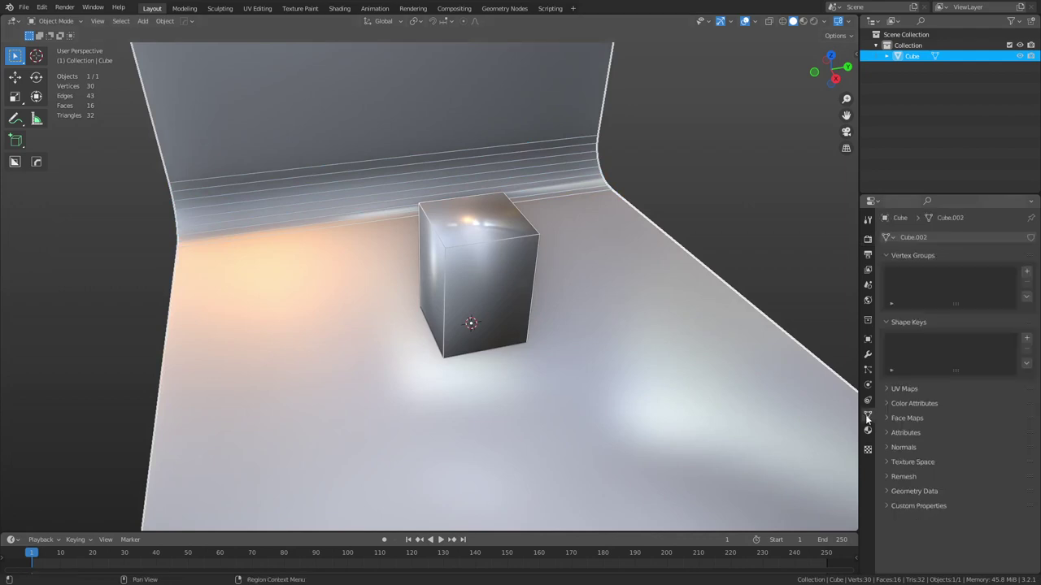
left_click(903, 448)
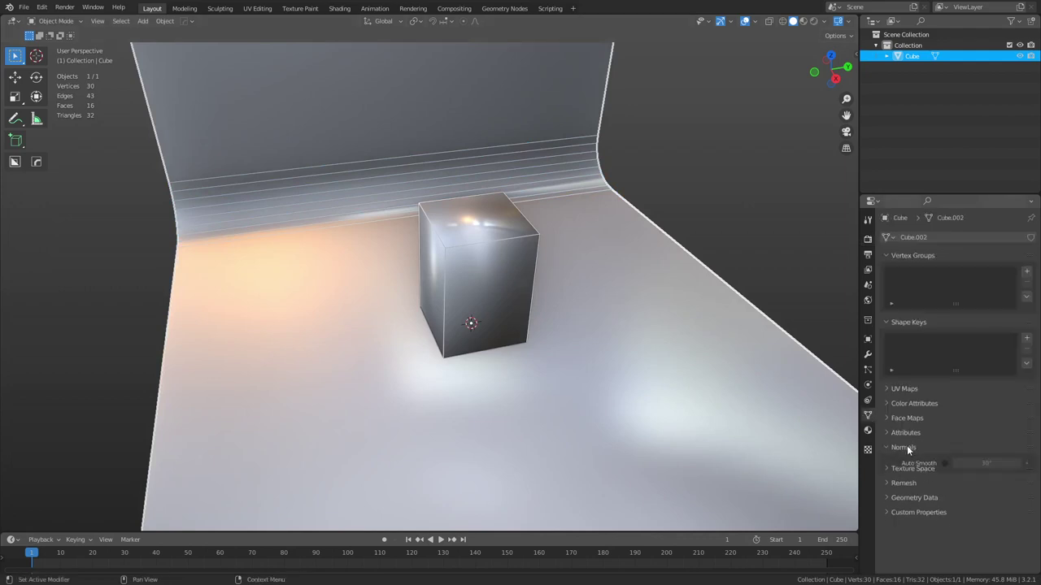
left_click(943, 463)
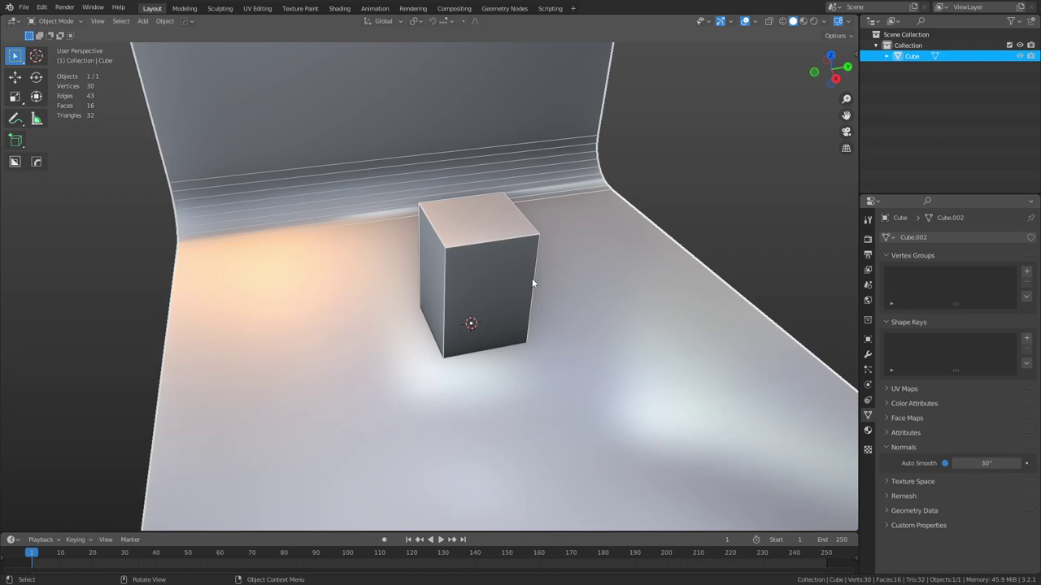
- Separate the block's linked geometry from the backdrop into its own object and select it in Object Mode
key("ctrl+Tab")
left_click(577, 285)
key("ctrl+l")
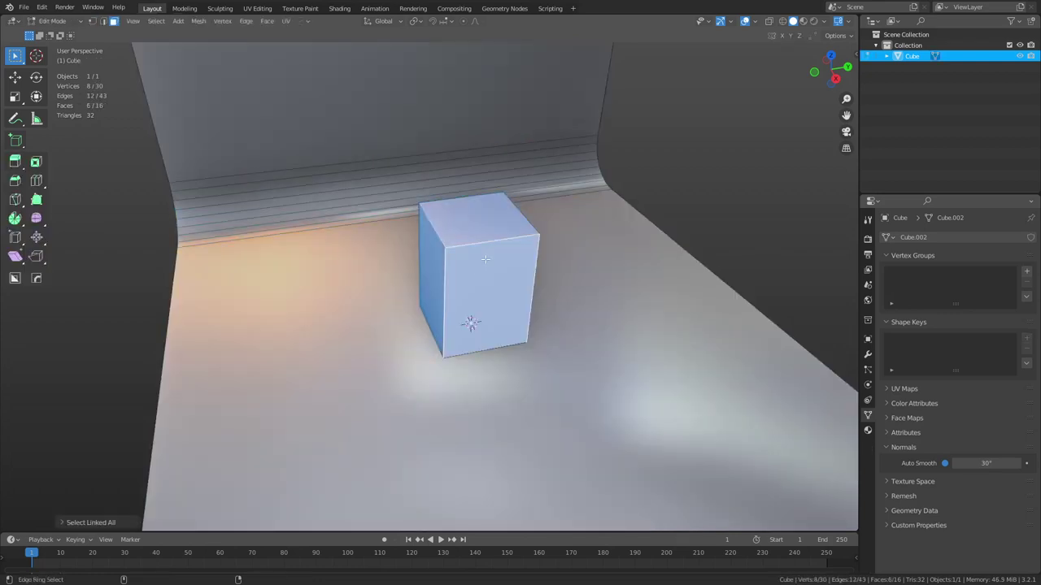
key("p")
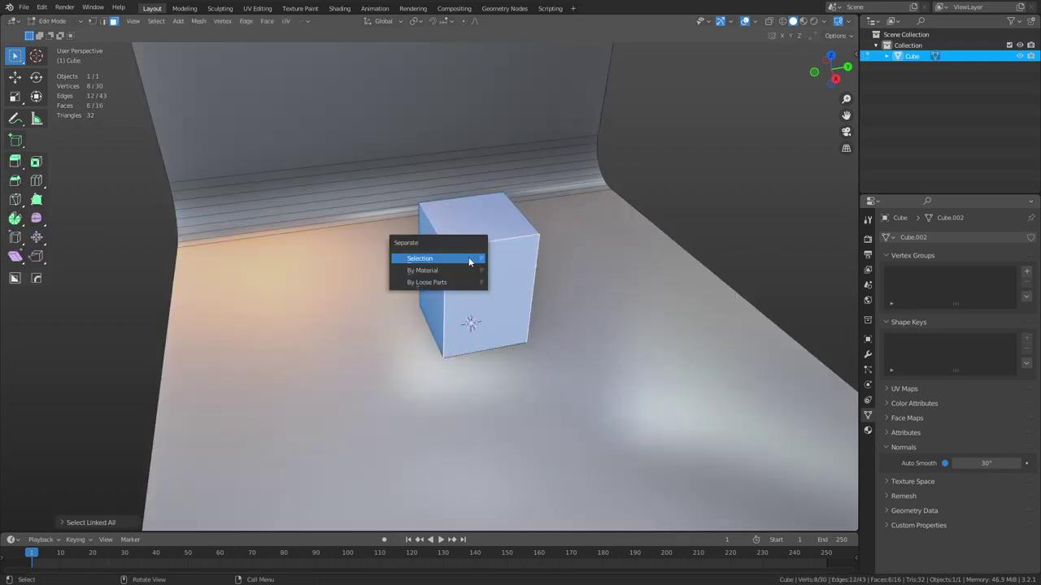
left_click(469, 257)
key("ctrl+Tab")
left_click(397, 267)
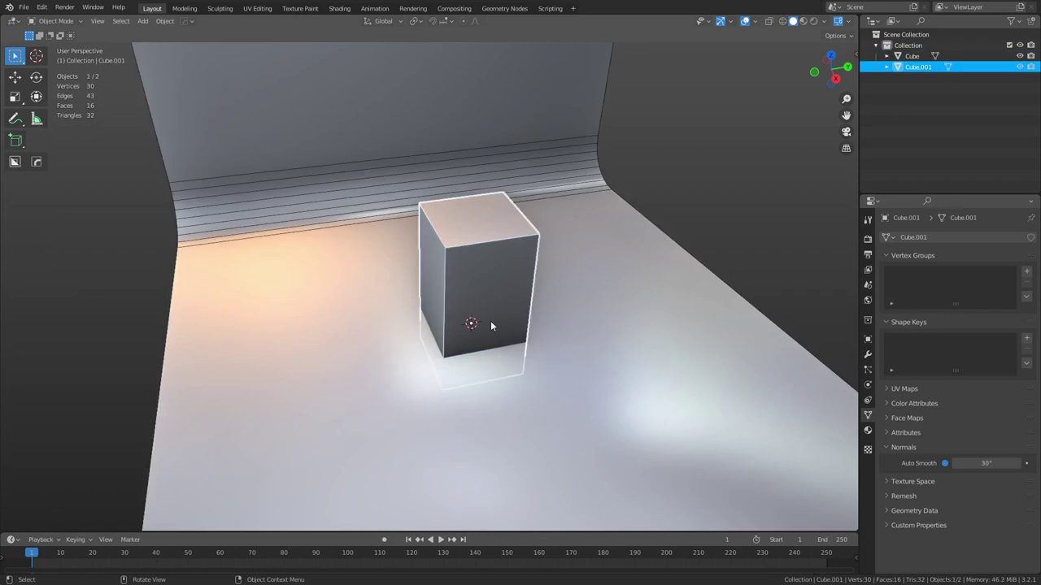
- Add a Monkey mesh and move it up along Z onto the top of the block
key("shift+a")
mouse_move(520, 271)
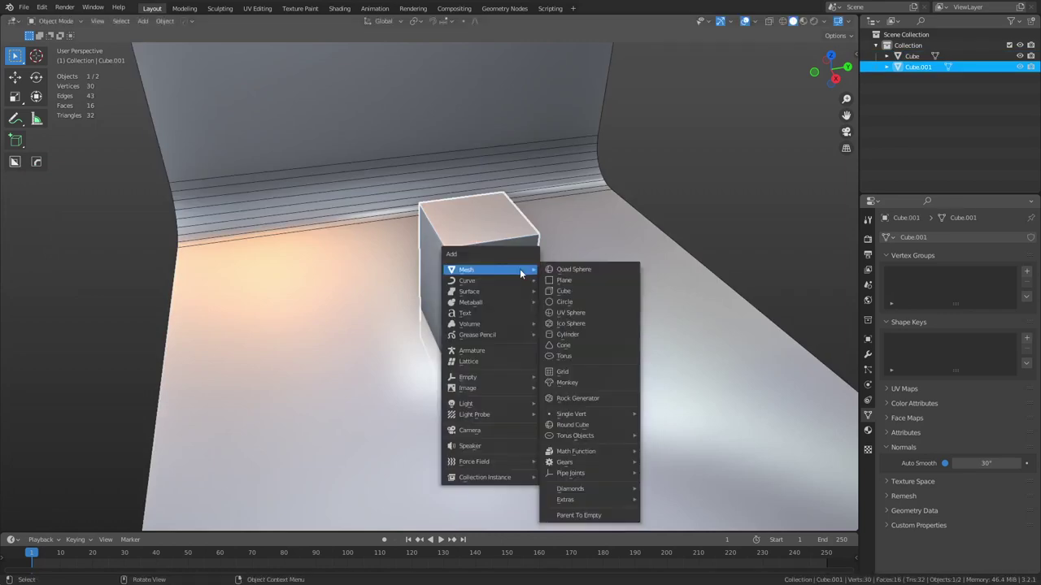
left_click(567, 382)
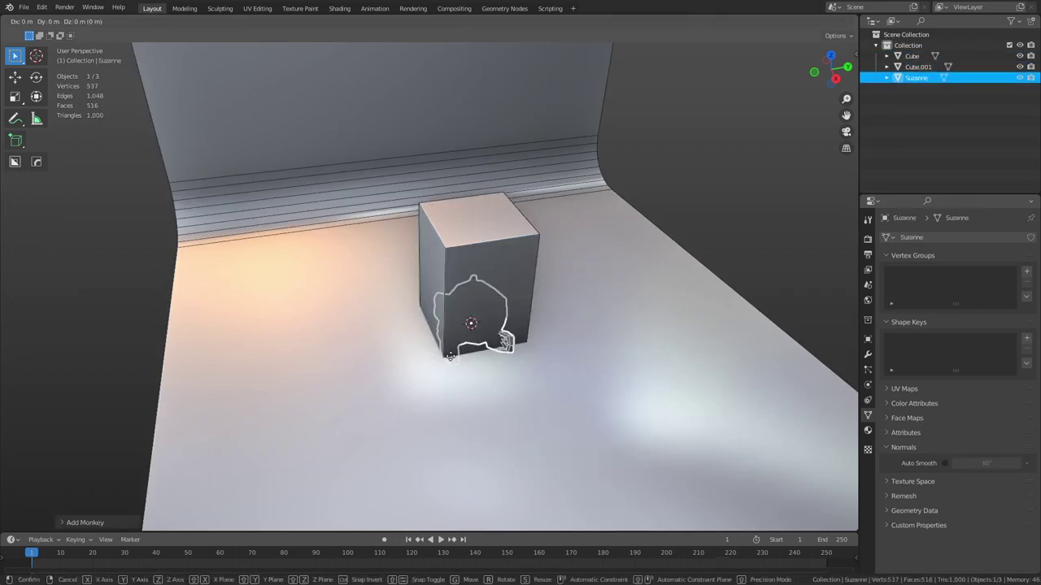
key("g")
key("z")
left_click(465, 234)
- Rotate the monkey head about Z to face away from the backdrop and scale it down to fit the block
key("r")
key("z")
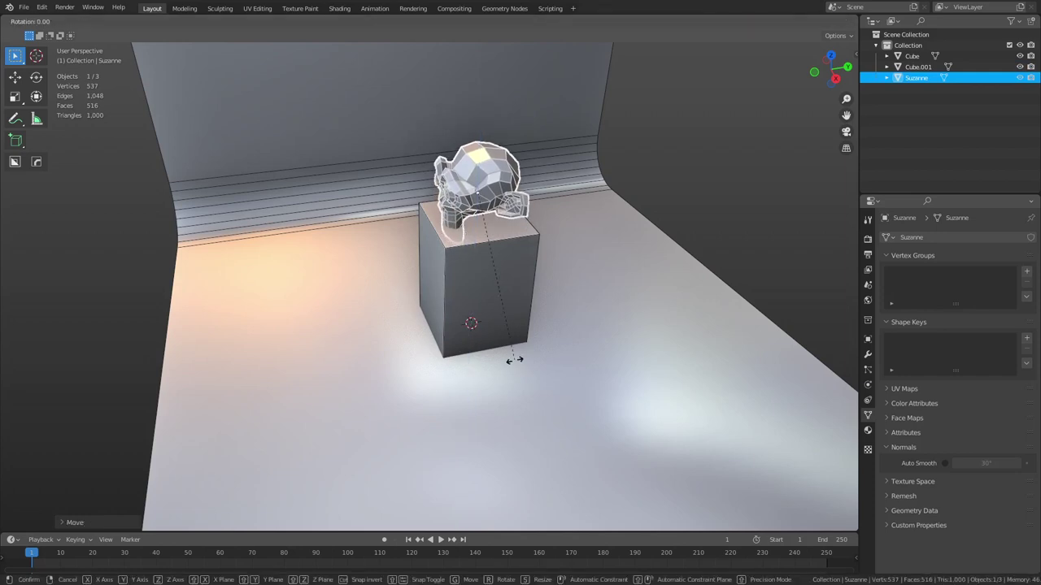
left_click(706, 144)
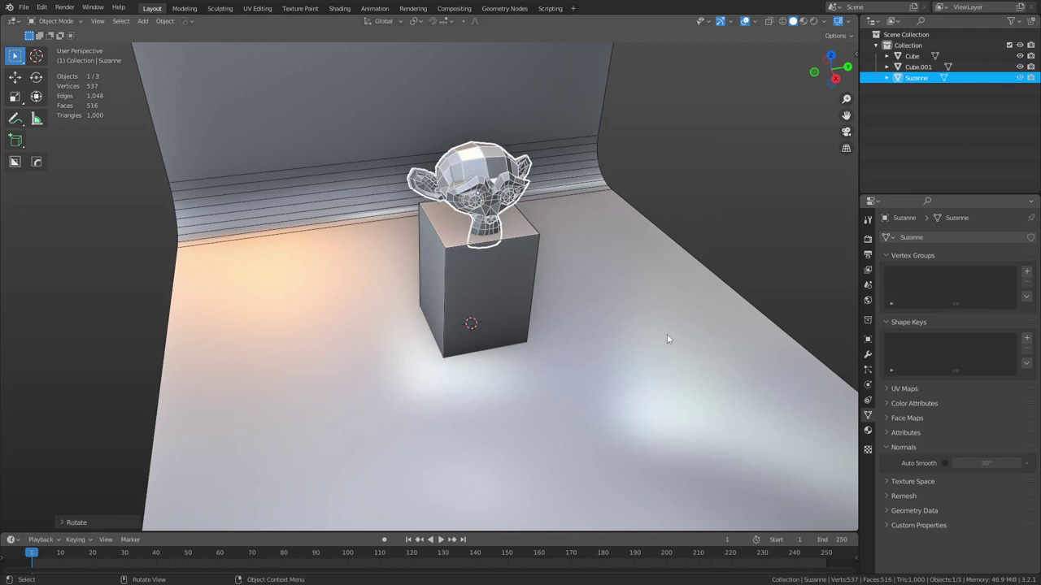
key("s")
left_click(586, 366)
- Add a level 2 subdivision to the monkey head and shade it smooth
key("ctrl+2")
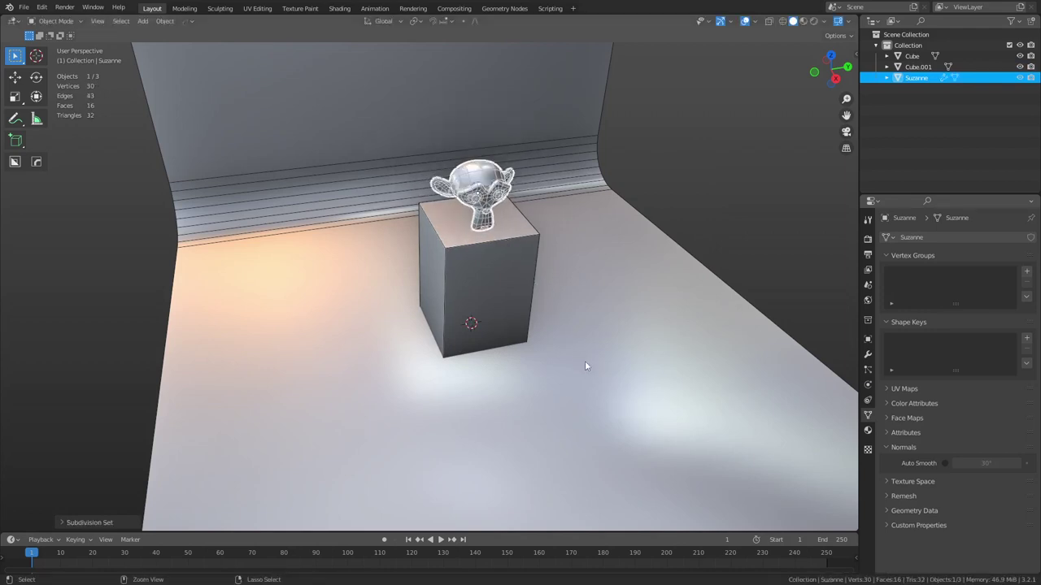
right_click(514, 210)
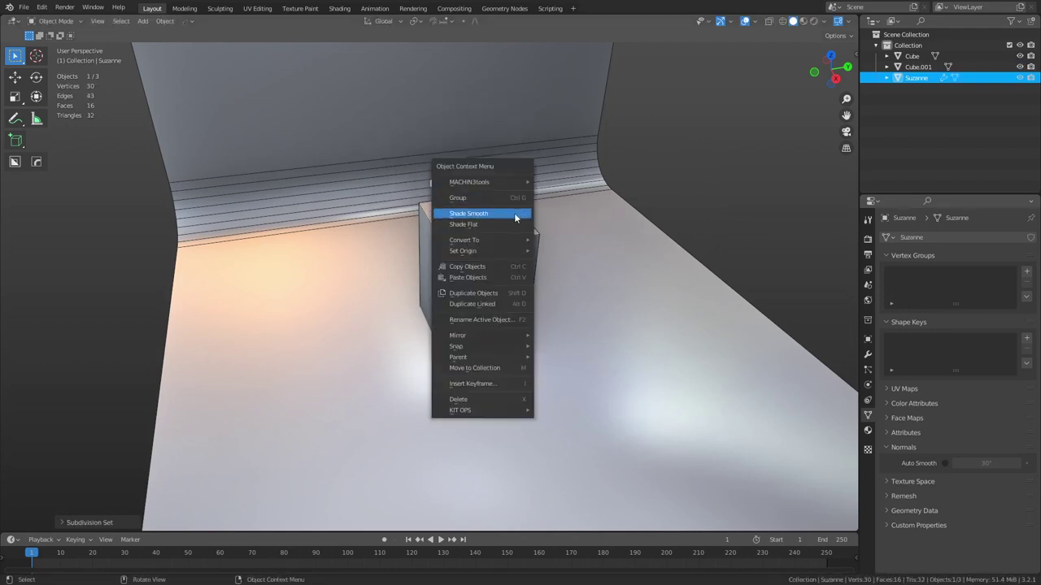
left_click(515, 215)
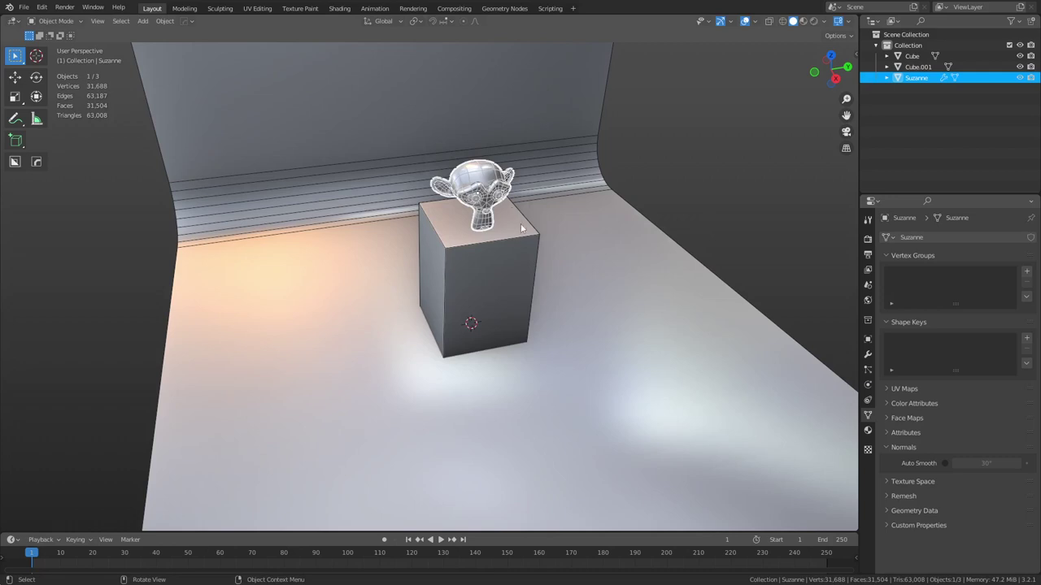
left_click(707, 163)
- Adjust the monkey head's height along Z so it rests on the block's top surface
scroll(515, 300, "up", 3)
scroll(515, 302, "up", 4)
middle_click_drag(515, 304, 495, 262)
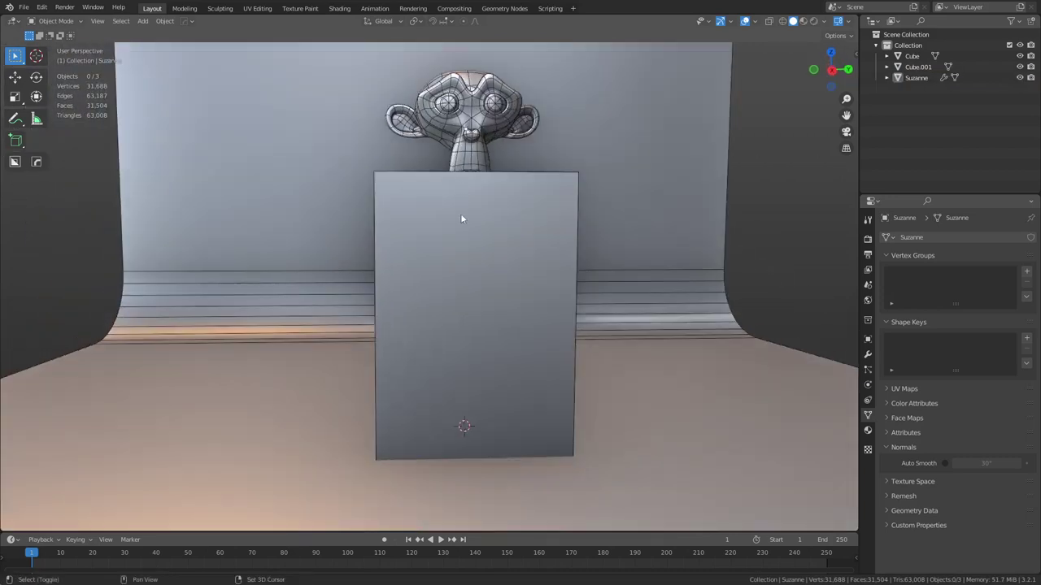
middle_click_drag(463, 140, 454, 170, "shift")
left_click(454, 170)
middle_click_drag(505, 273, 513, 300)
key("g")
key("z")
left_click(509, 284)
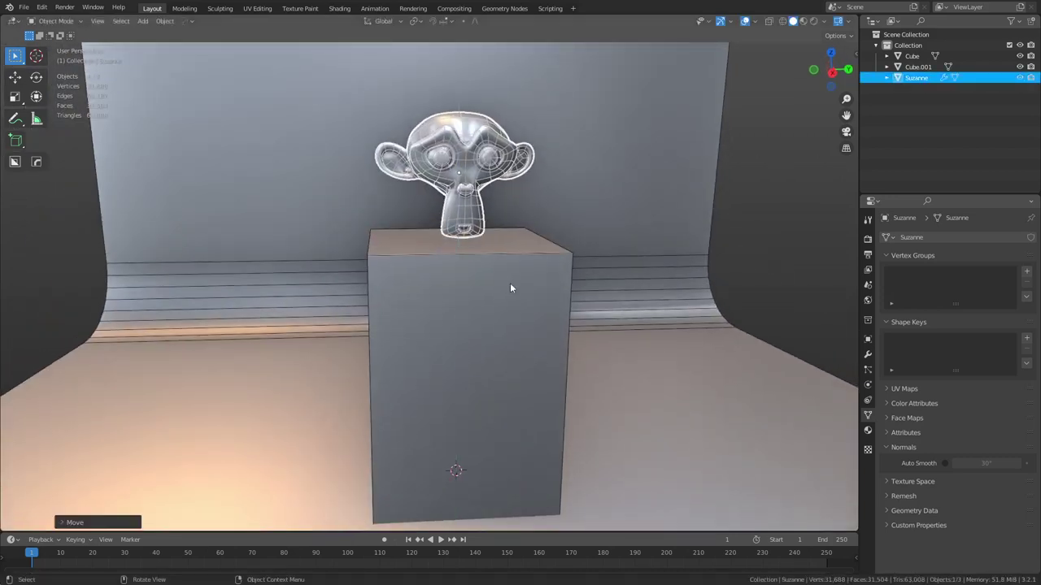
- Scale the backdrop object along Y so it extends well to both sides of the block
scroll(520, 301, "down", 7)
left_click(533, 318)
key("s")
key("x")
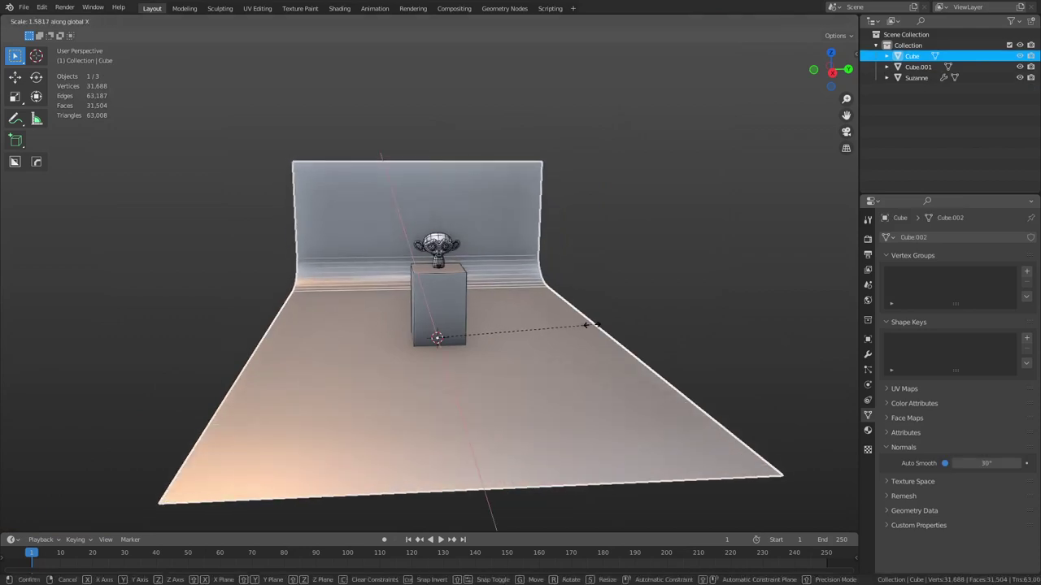
left_click(609, 333)
- Raise the upper edge of the backdrop wall to make the wall taller
key("Tab")
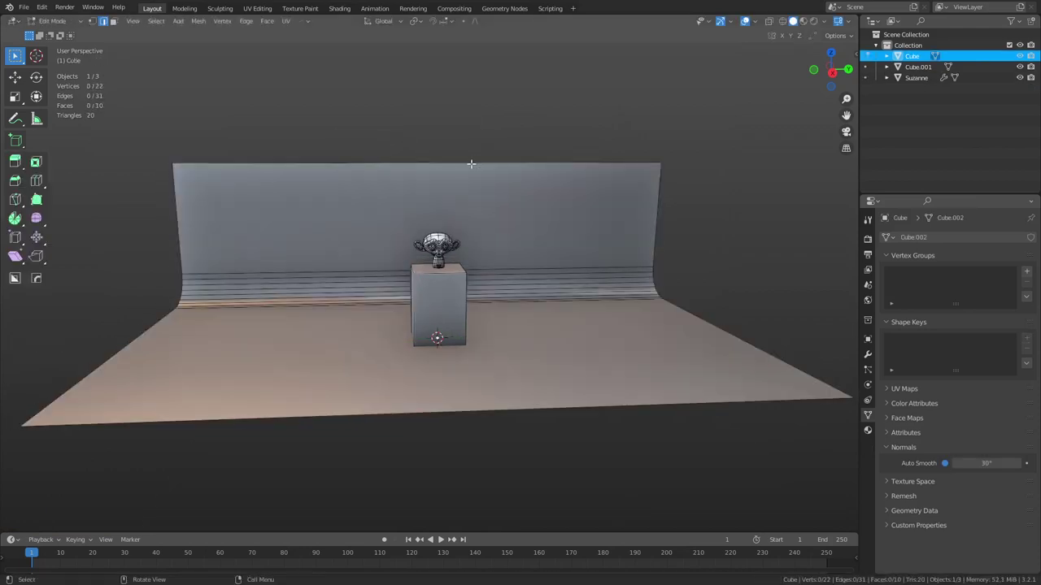
left_click(471, 164)
key("g")
left_click(470, 136)
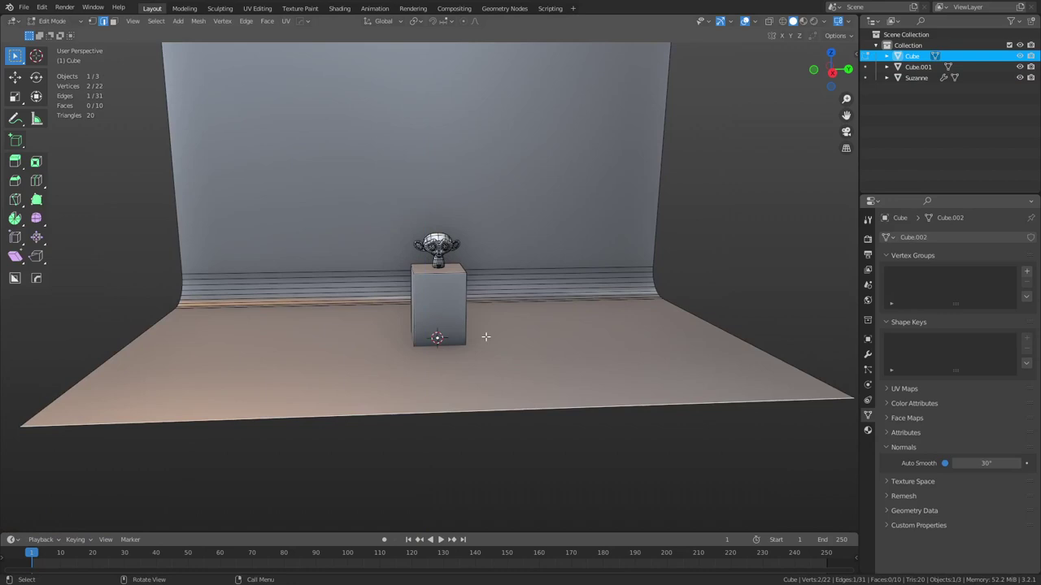
- Move the front edge of the floor outward along X to extend the floor in front of the block
middle_click_drag(486, 336, 488, 309)
key("g")
key("x")
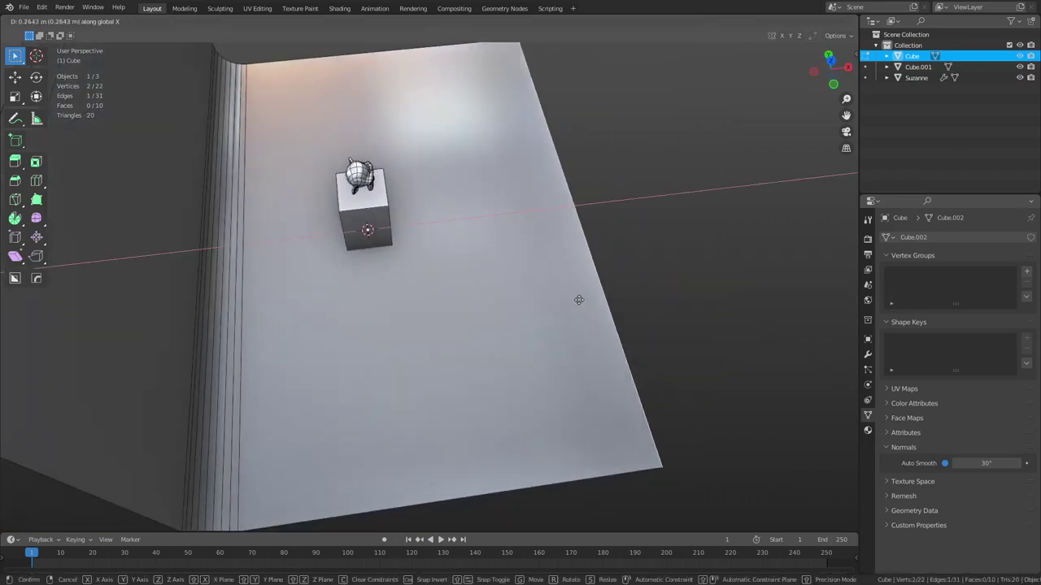
left_click(713, 284)
middle_click_drag(678, 326, 671, 281)
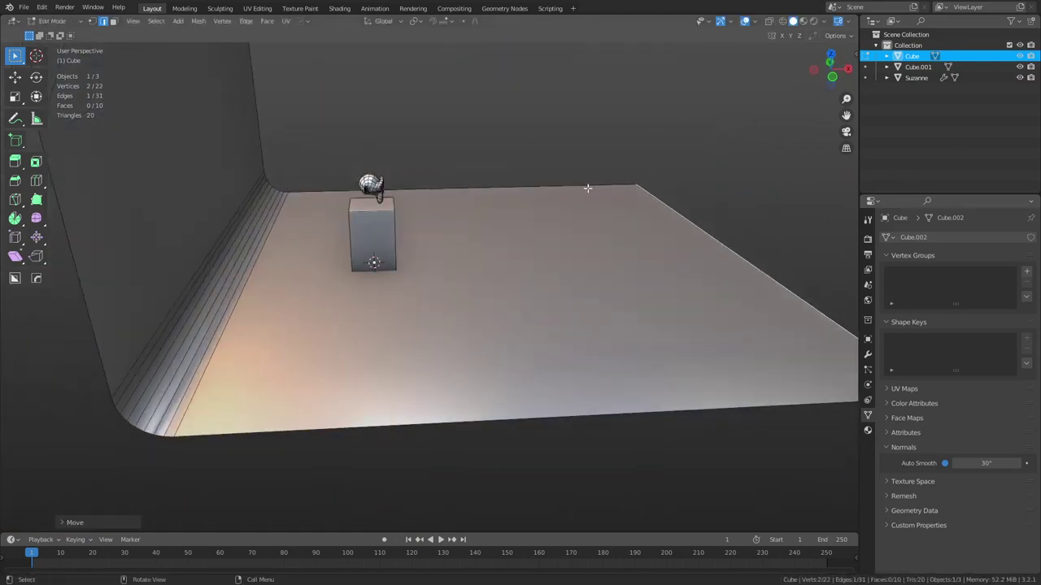
middle_click_drag(587, 187, 423, 258)
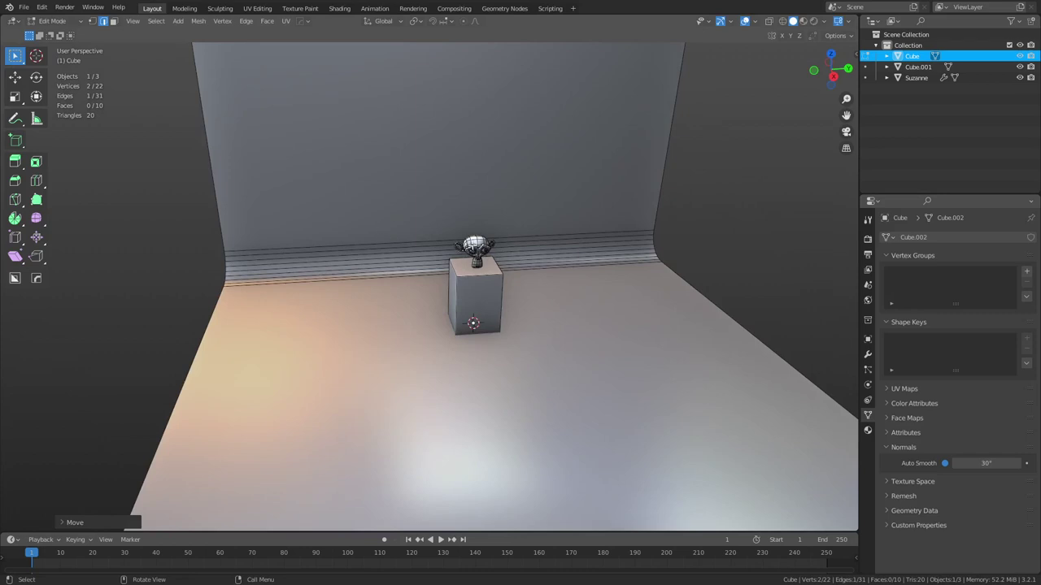
key("ctrl+Tab")
left_click(418, 262)
left_click(476, 245)
key("g")
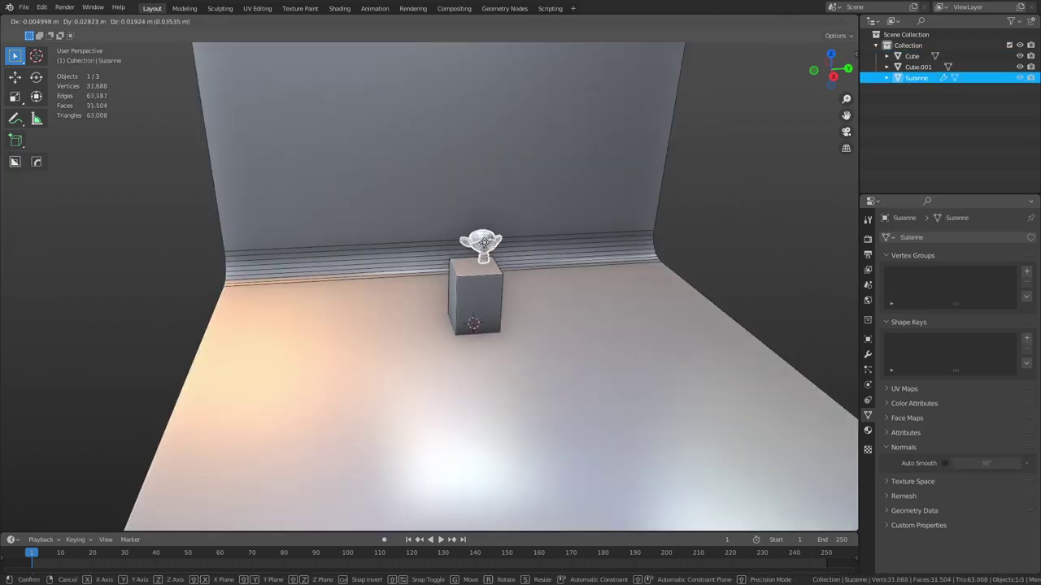
right_click(483, 242)
- Extrude the floor's front edge and both side edges up along Z to form walls about as tall as the backdrop
middle_click_drag(549, 255, 529, 316)
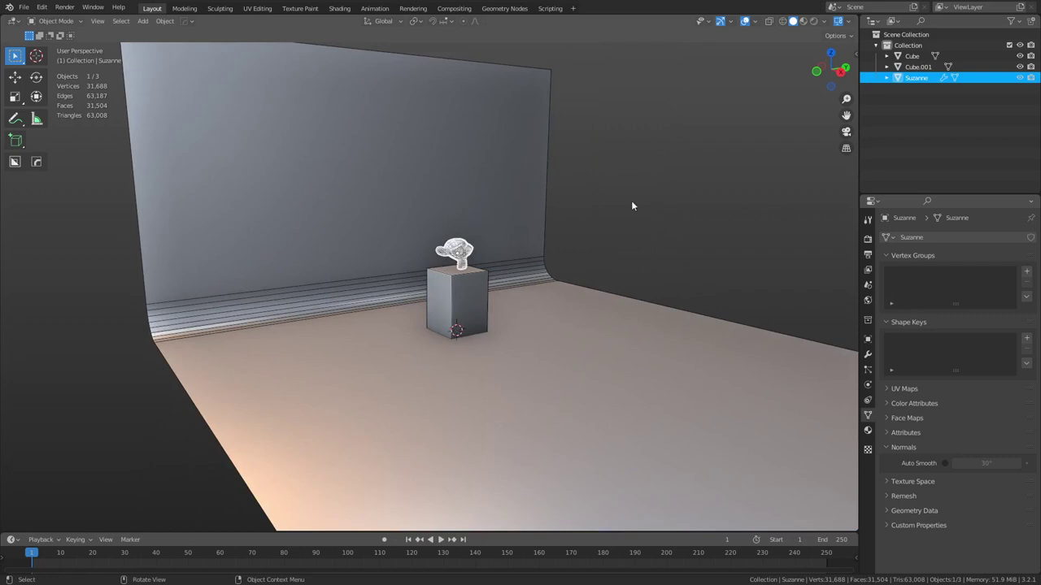
middle_click_drag(602, 257, 577, 250)
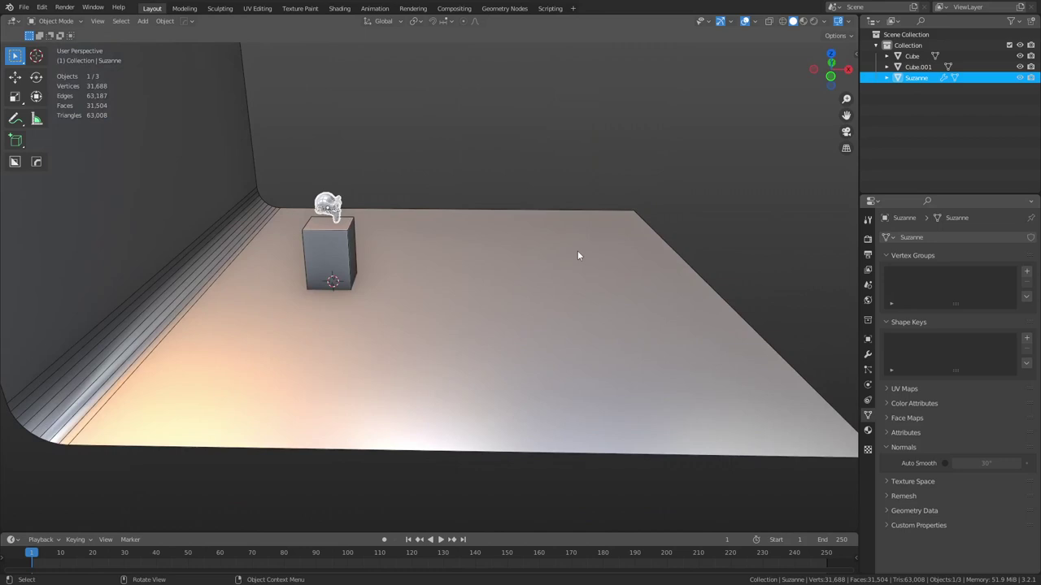
left_click(565, 233)
key("Tab")
left_click(539, 210)
left_click(647, 240, "shift")
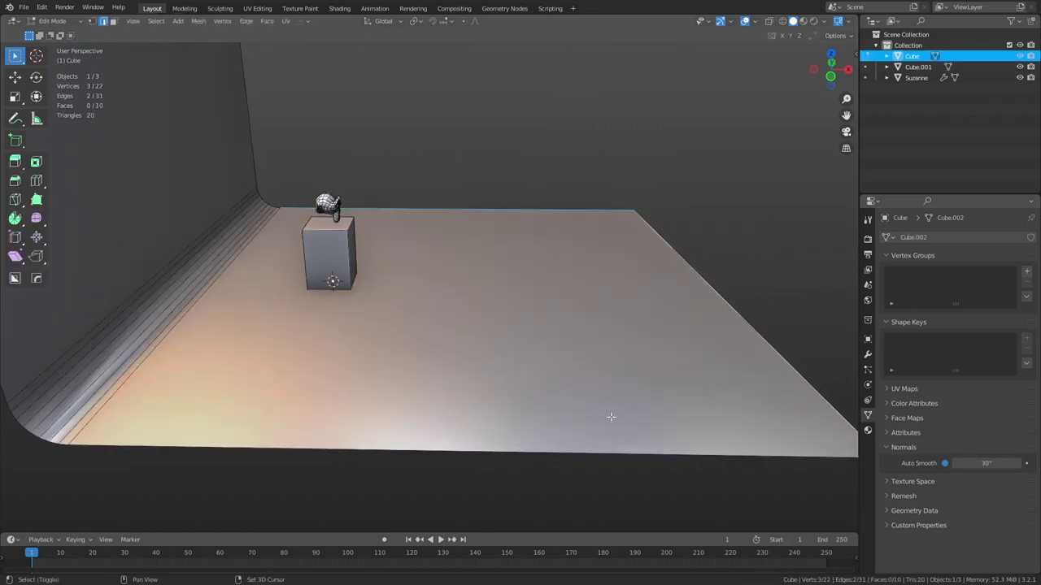
left_click(600, 443, "shift")
scroll(578, 397, "down", 5)
key("e")
key("z")
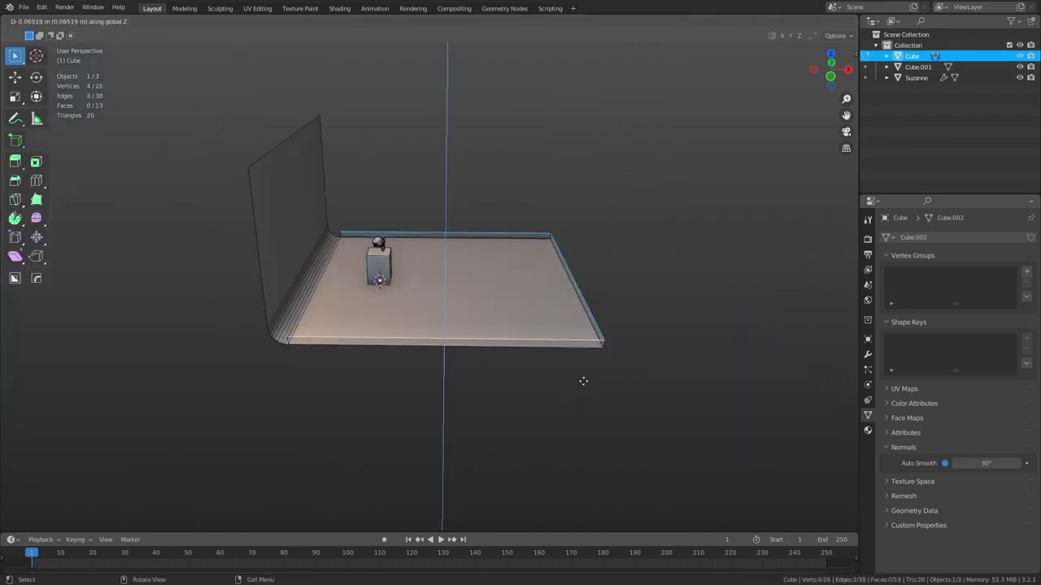
left_click(615, 248)
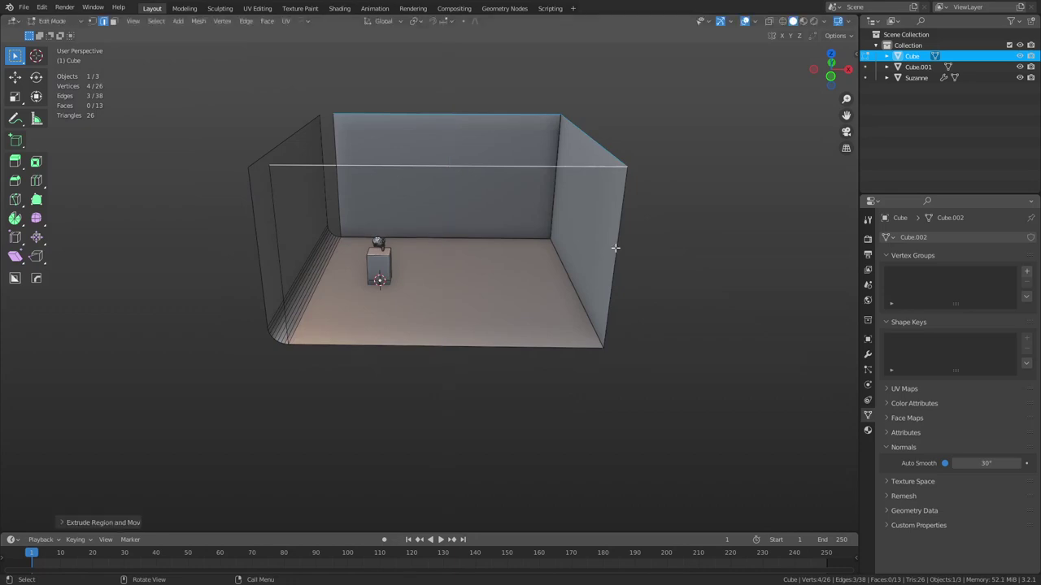
scroll(615, 248, "up", 4)
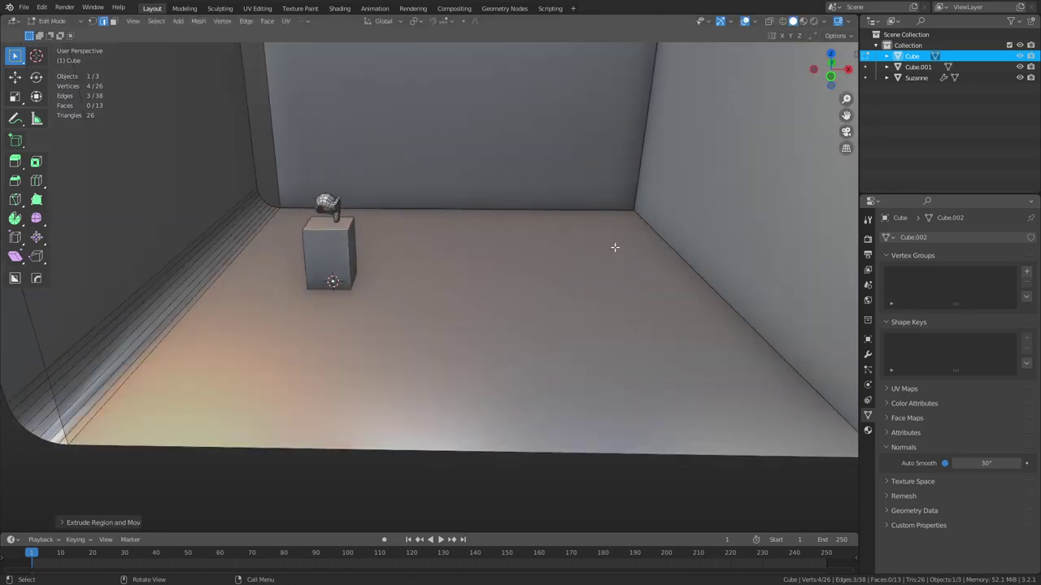
key("Tab")
- Switch the viewport to rendered shading and show the scene's render settings
middle_click_drag(576, 248, 508, 298)
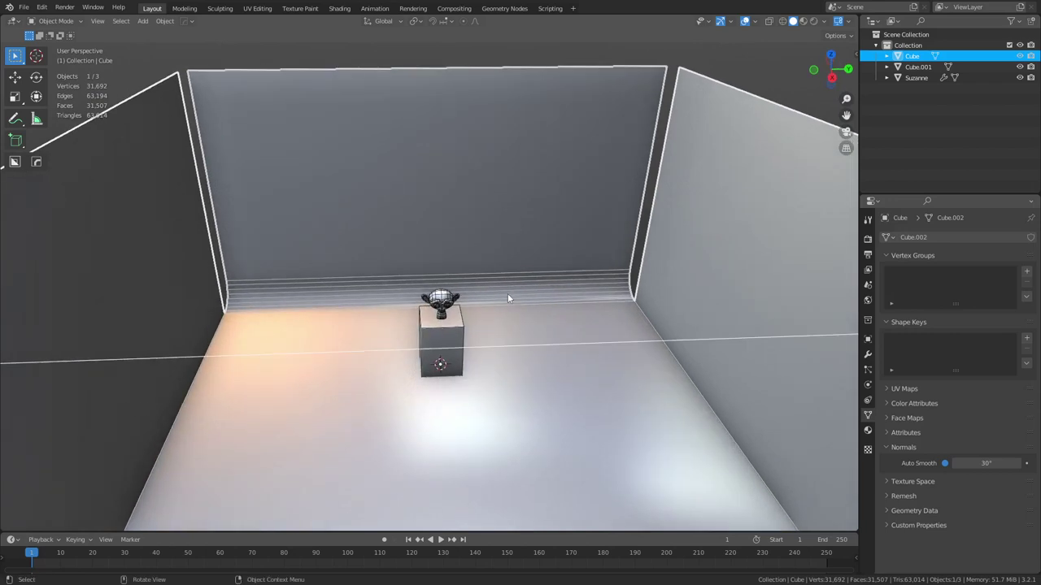
middle_click_drag(507, 298, 509, 356)
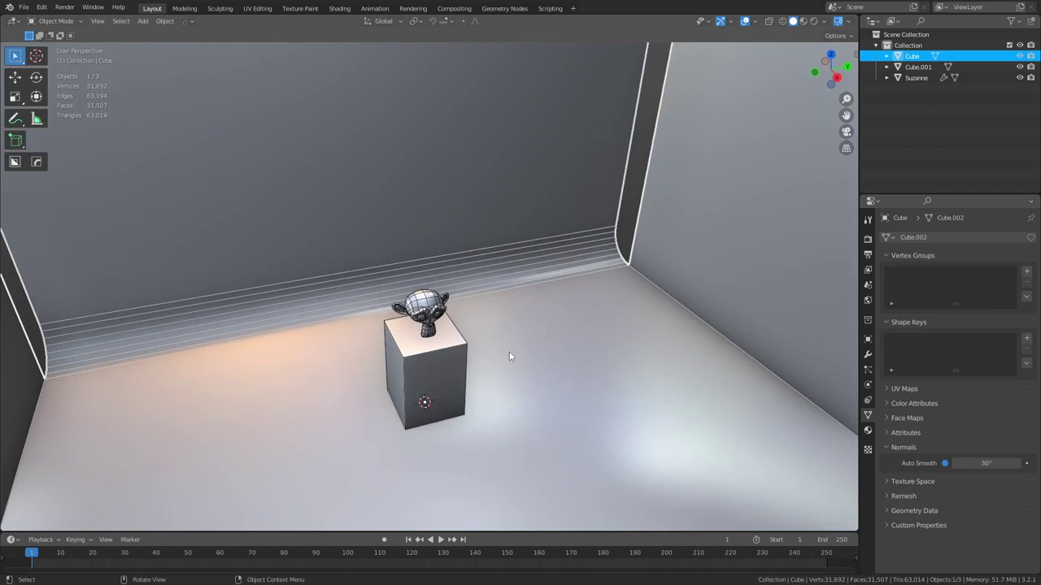
left_click(812, 22)
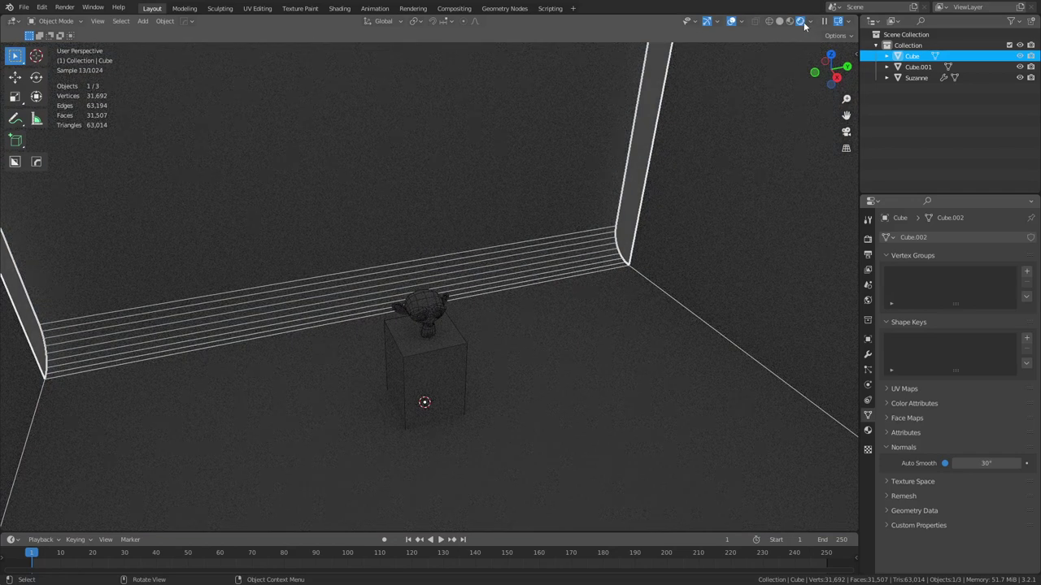
left_click(868, 238)
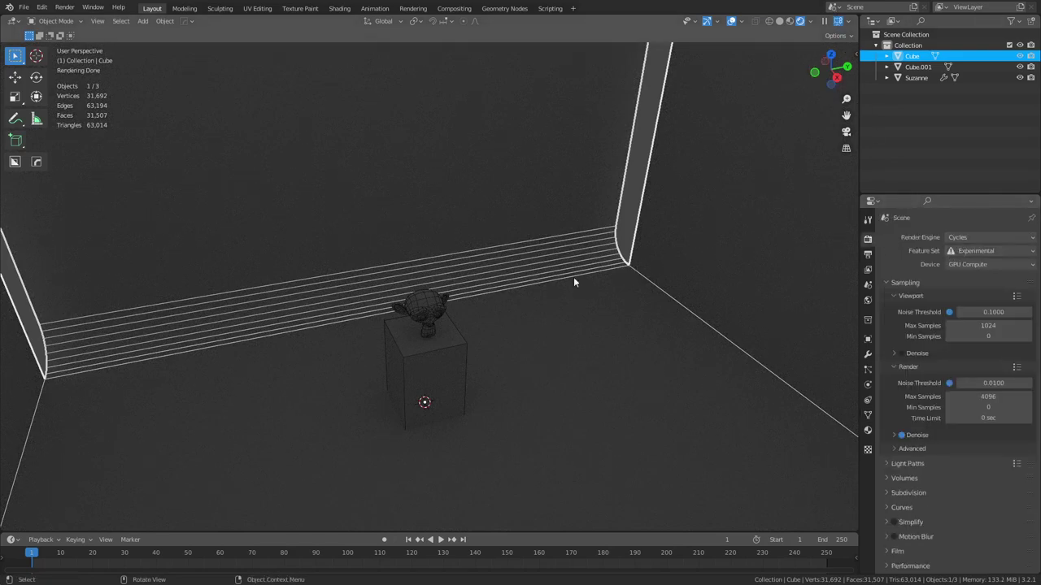
- Add an area light and raise it along Z above the monkey head
middle_click_drag(573, 282, 508, 281)
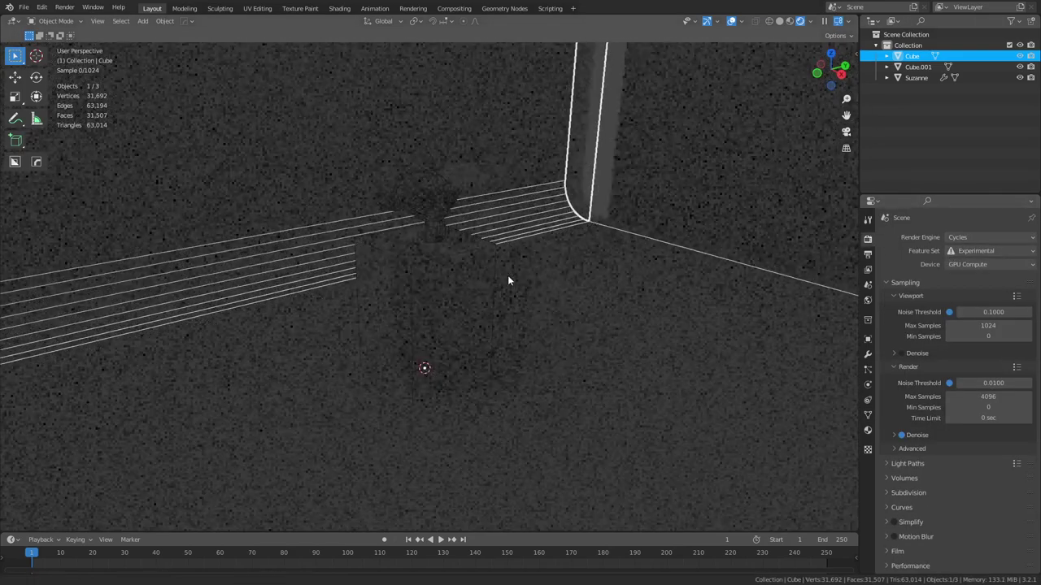
key("shift+a")
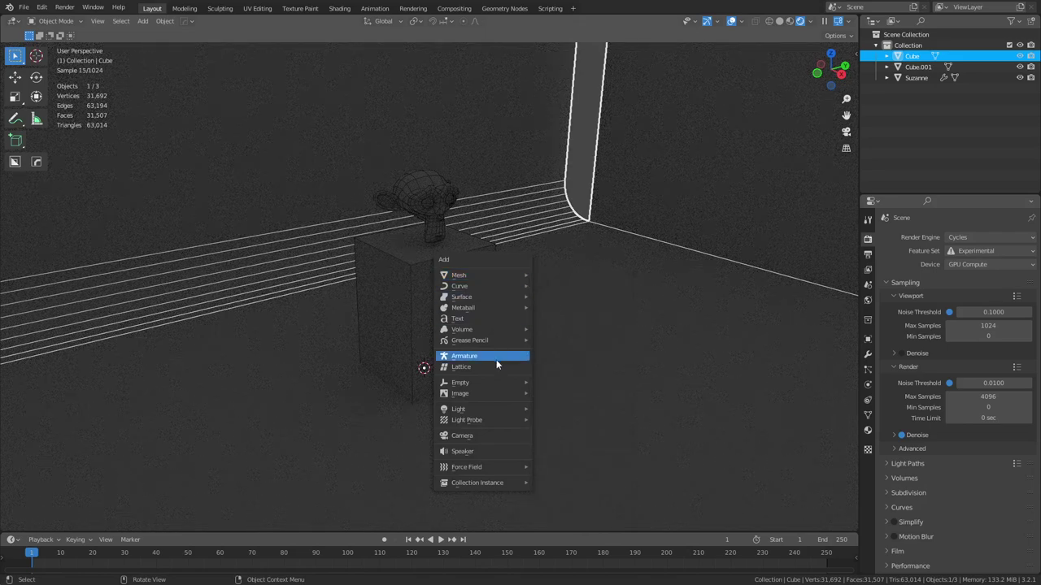
mouse_move(519, 413)
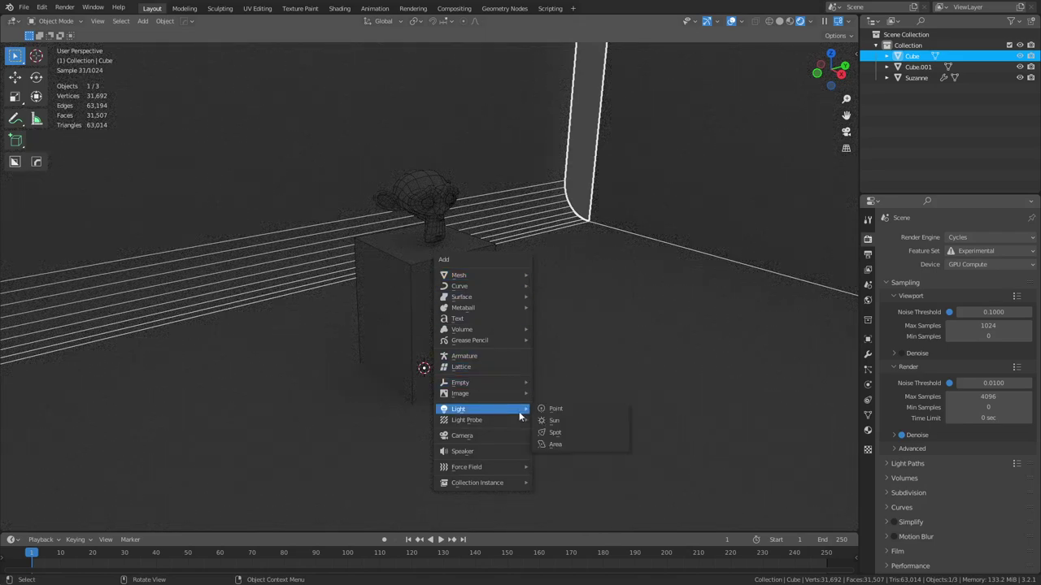
left_click(576, 443)
key("g")
key("z")
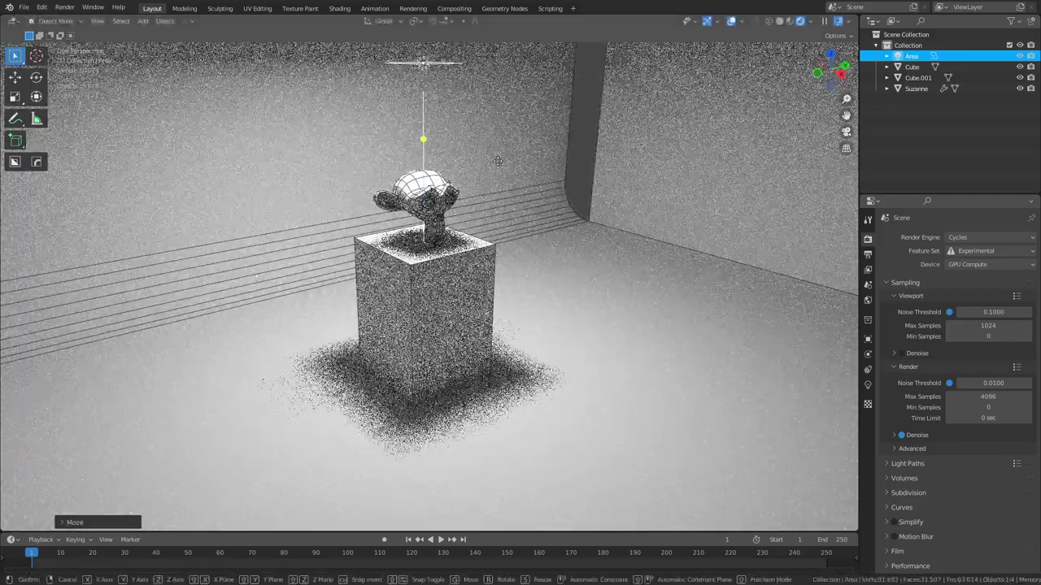
left_click(499, 168)
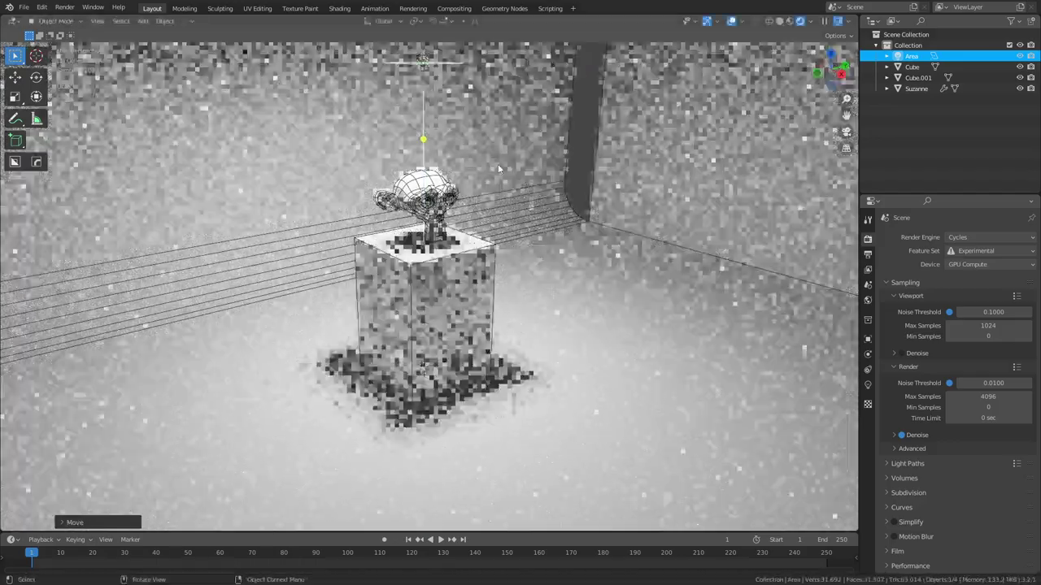
- Rotate the area light about -89° around the X axis so it shines horizontally
middle_click_drag(498, 168, 505, 258)
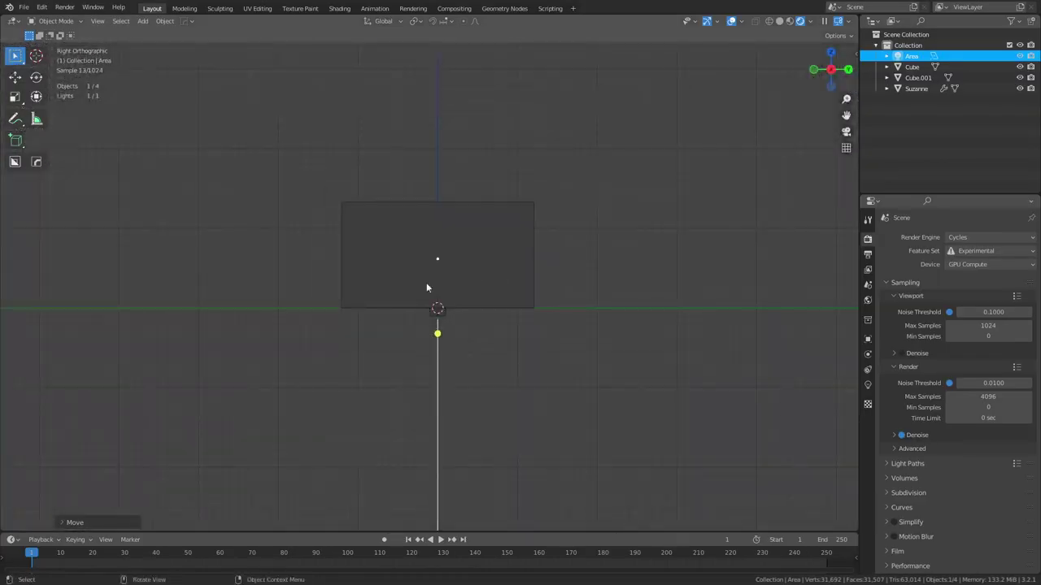
scroll(433, 285, "up", 15)
middle_click_drag(561, 288, 564, 328)
key("r")
key("x")
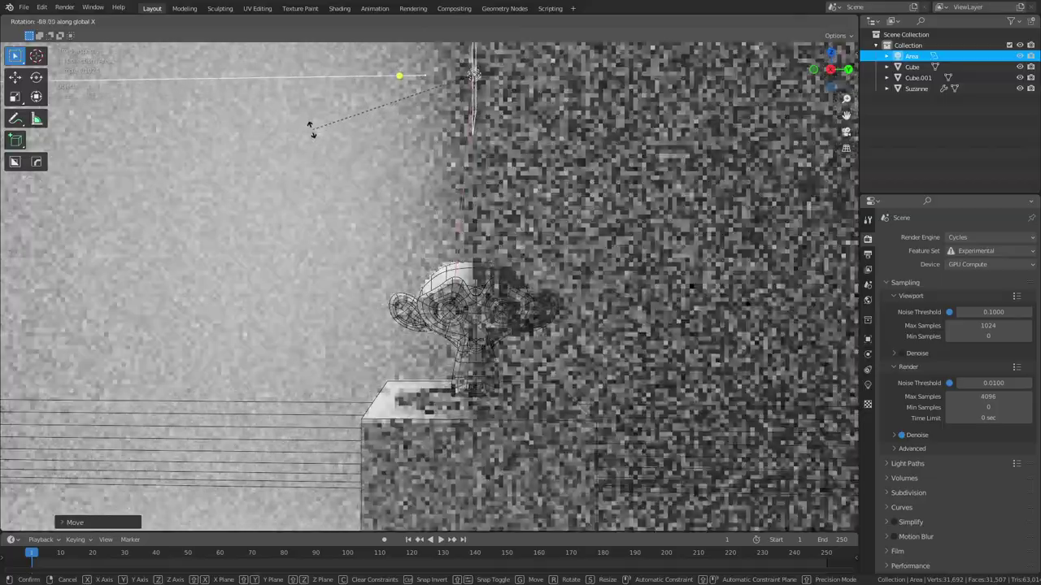
left_click(317, 119)
- Lower the area light along Z to the monkey head's height and shift it along Y to the +Y side of the head
key("g")
key("z")
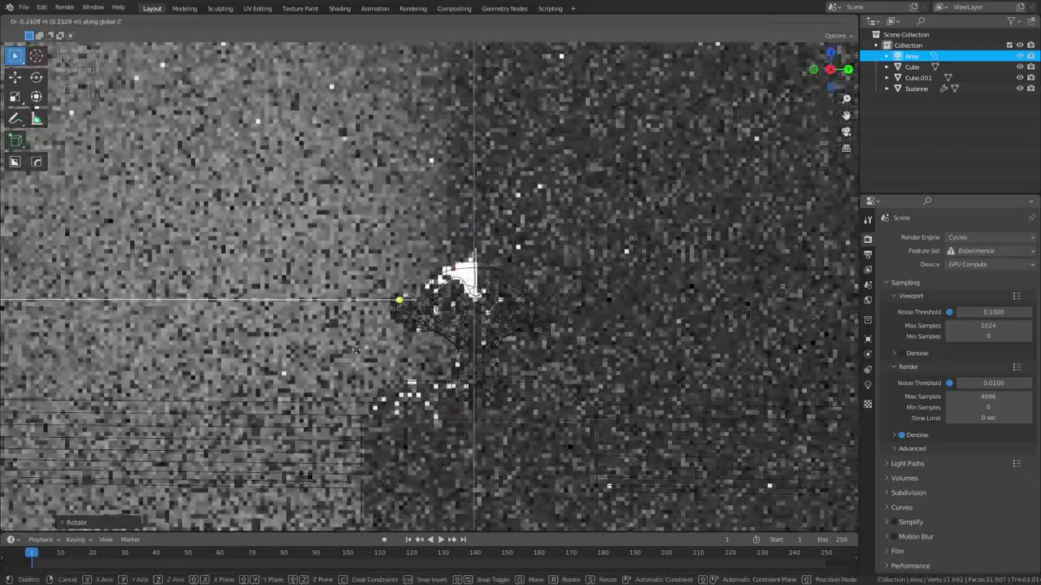
left_click(365, 358)
key("g")
key("y")
left_click(647, 362)
middle_click_drag(592, 357, 668, 256, "shift")
key("g")
key("y")
left_click(578, 303)
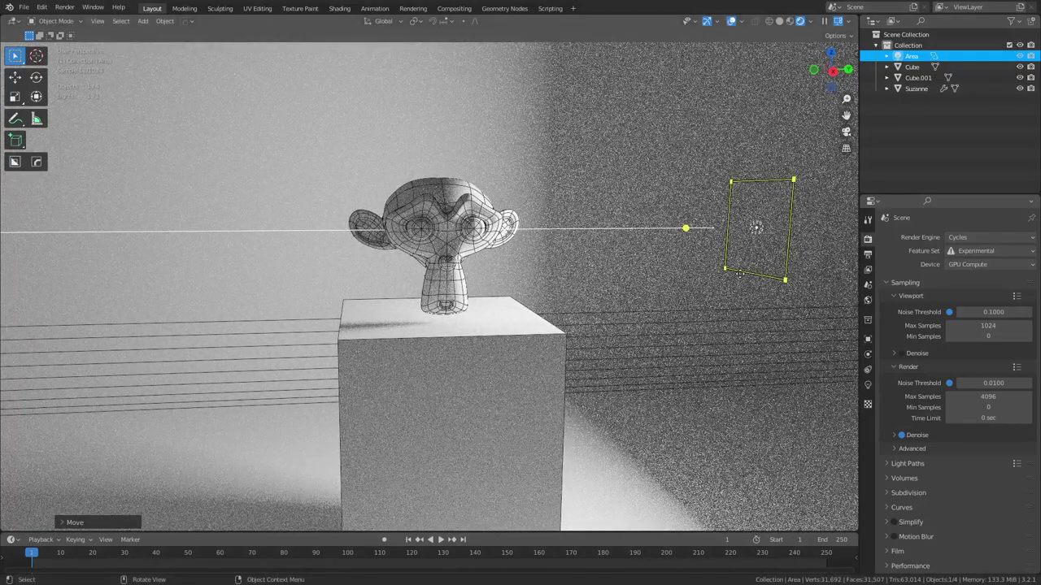
- Duplicate the area light to the opposite side of the monkey head and rotate the copy about -175° around Z to face the head
scroll(739, 274, "down", 4)
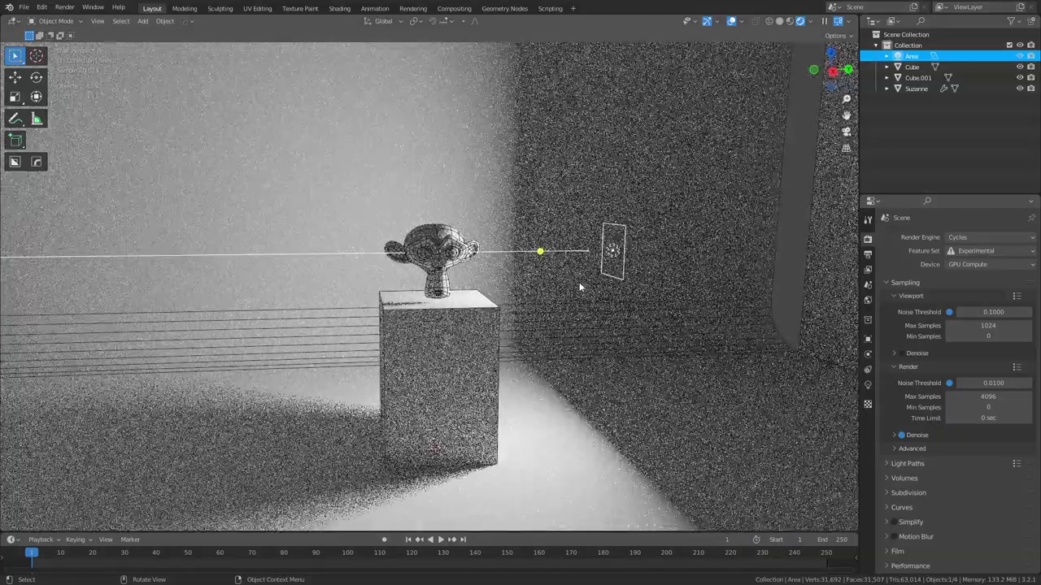
scroll(578, 282, "up", 3)
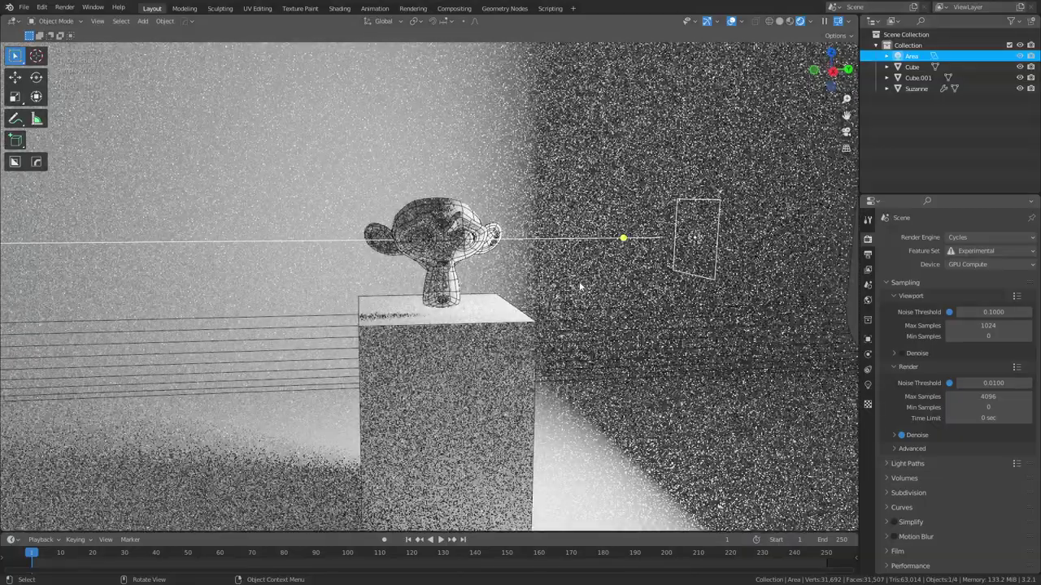
scroll(579, 282, "down", 5)
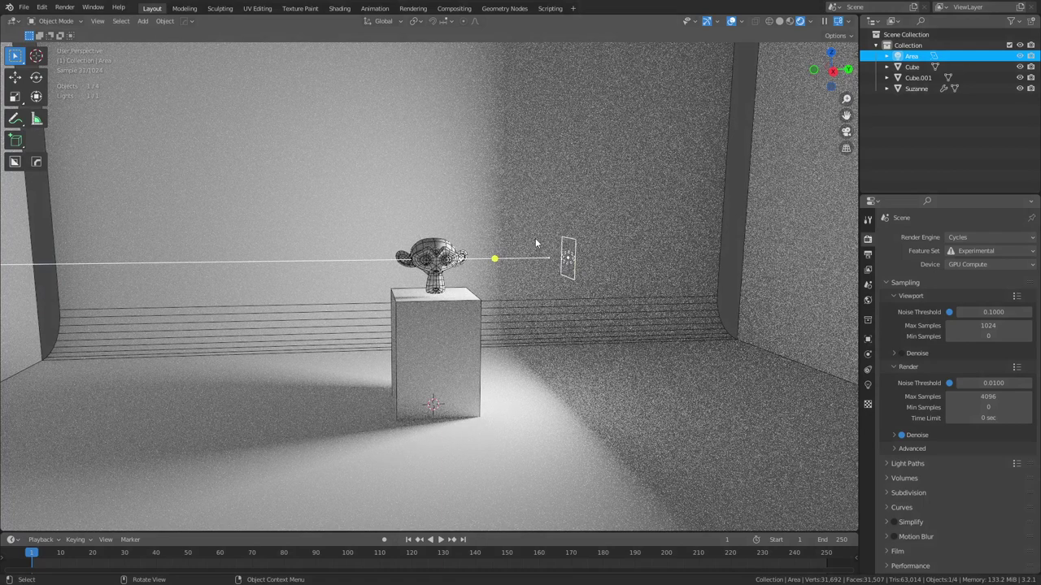
middle_click_drag(535, 237, 487, 308)
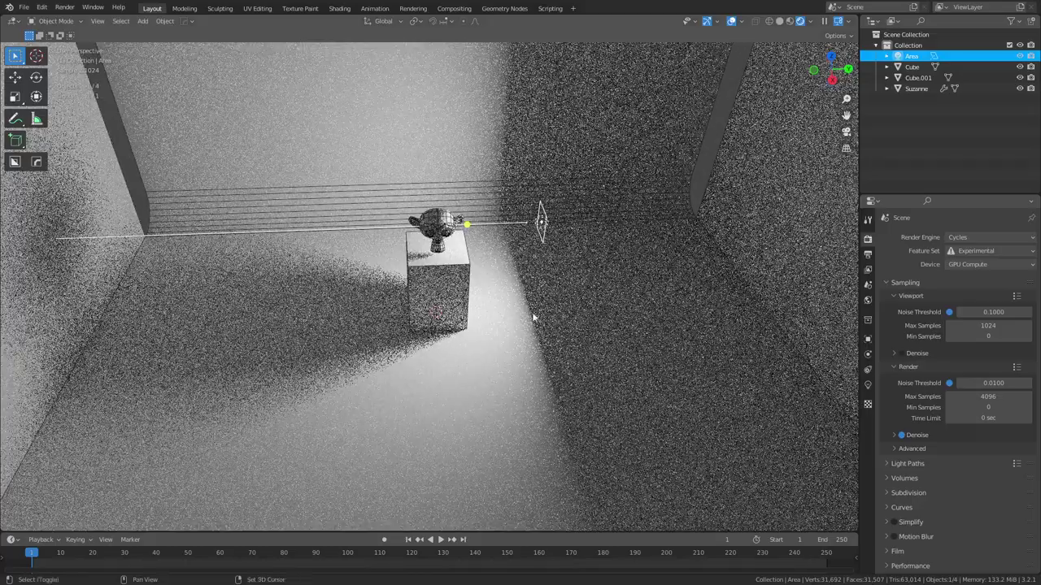
key("shift+d")
key("shift+z")
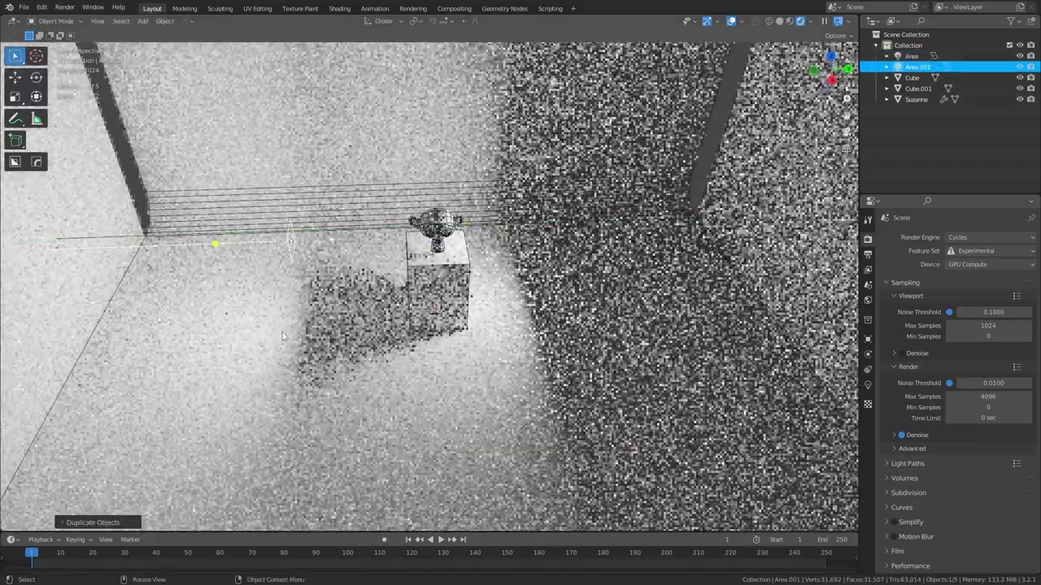
key("r")
key("z")
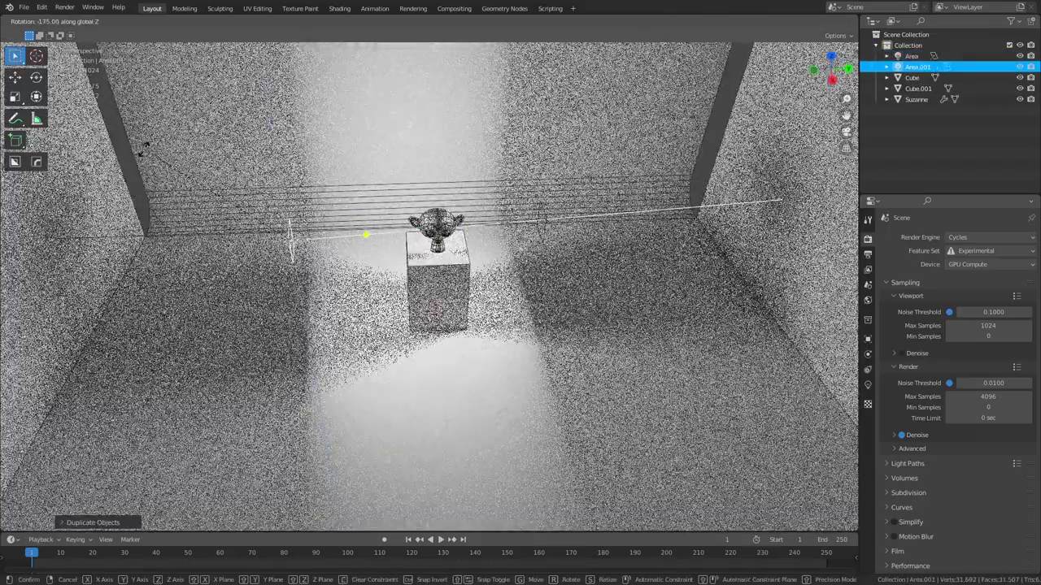
left_click(142, 149)
- Change the color of the original area light on the +Y side to a pale yellow
middle_click_drag(358, 415, 470, 243)
scroll(475, 344, "up", 3)
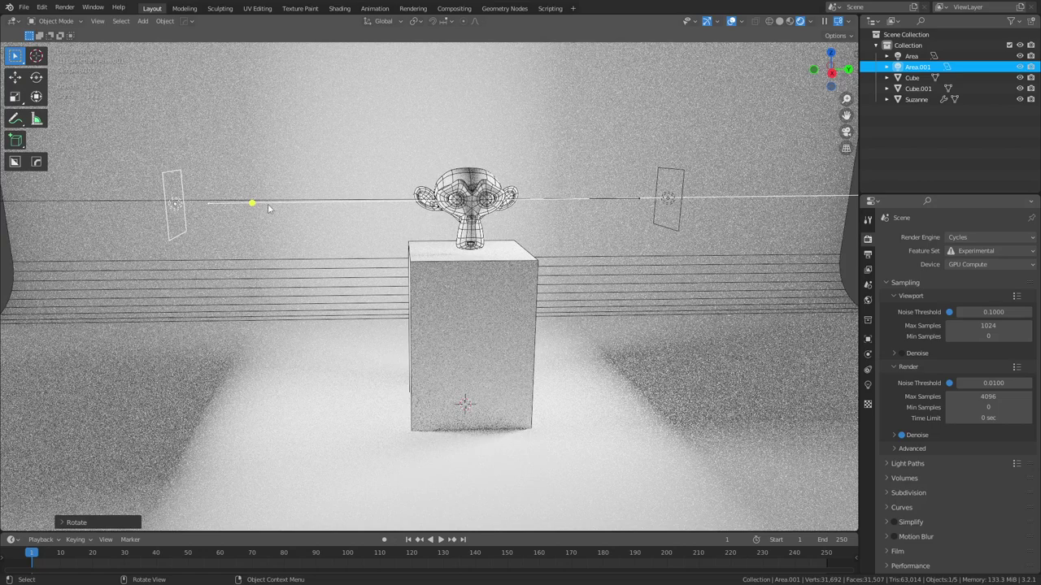
left_click(681, 219)
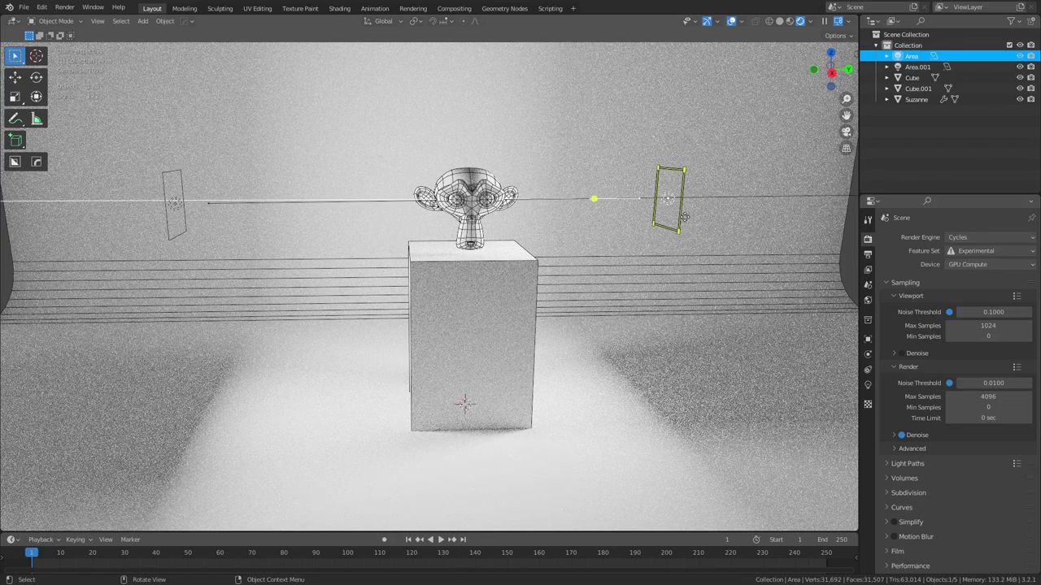
left_click(868, 385)
left_click(978, 301)
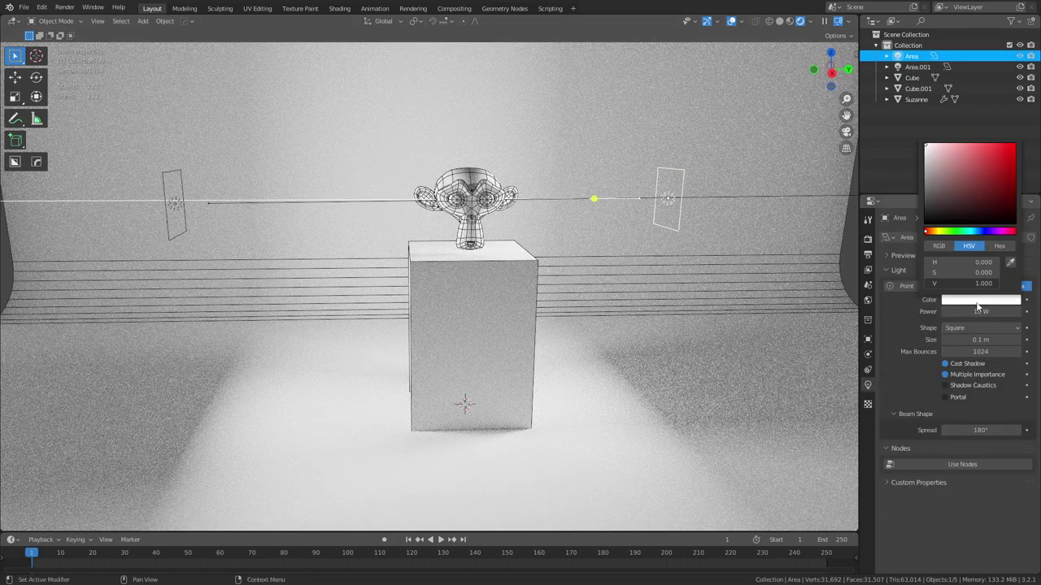
left_click(939, 231)
left_click(935, 145)
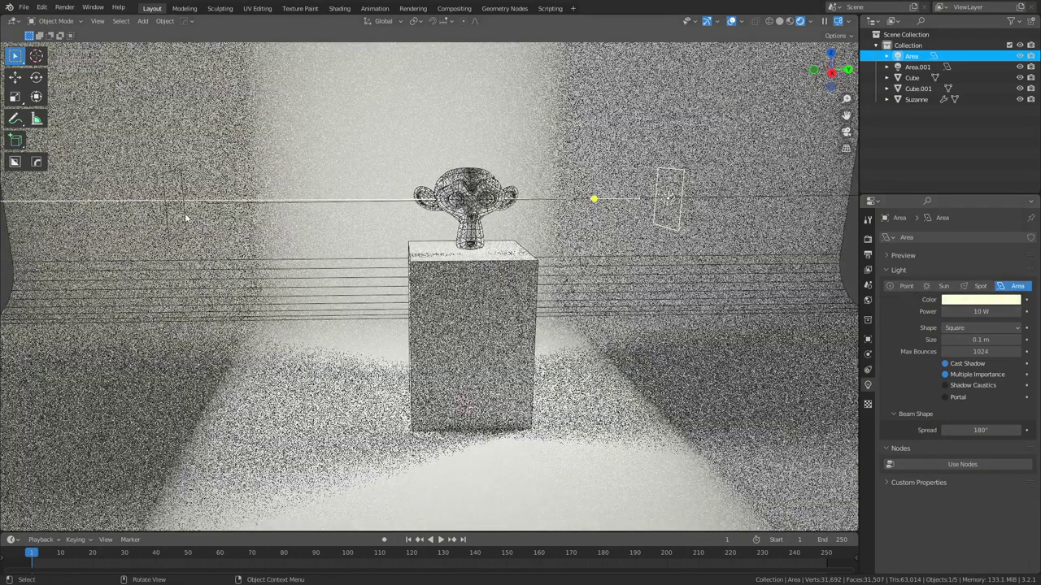
- Tint the duplicated area light on the -Y side of the monkey head pale blue and clear the selection
left_click(165, 221)
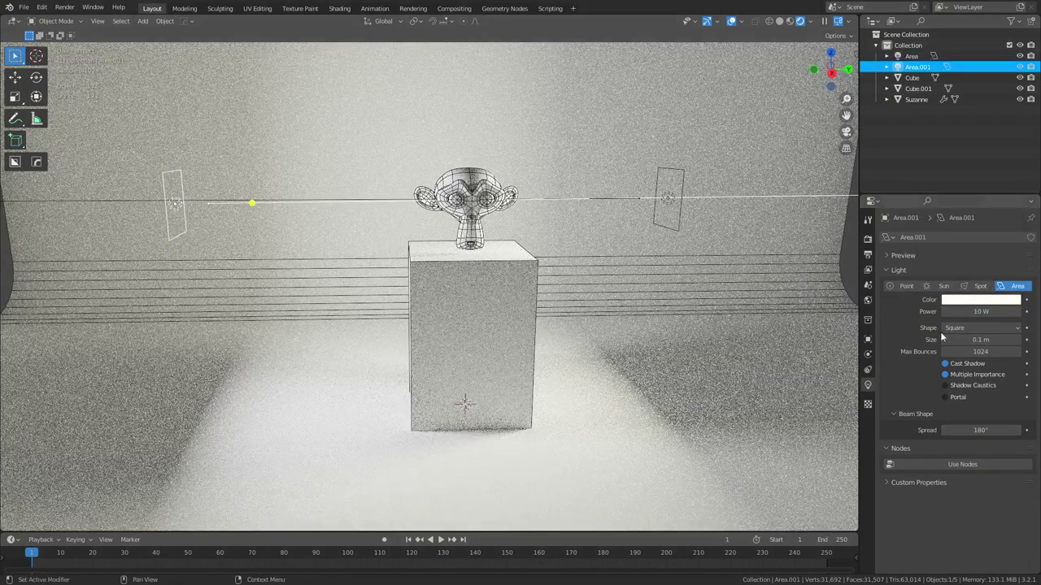
left_click(965, 300)
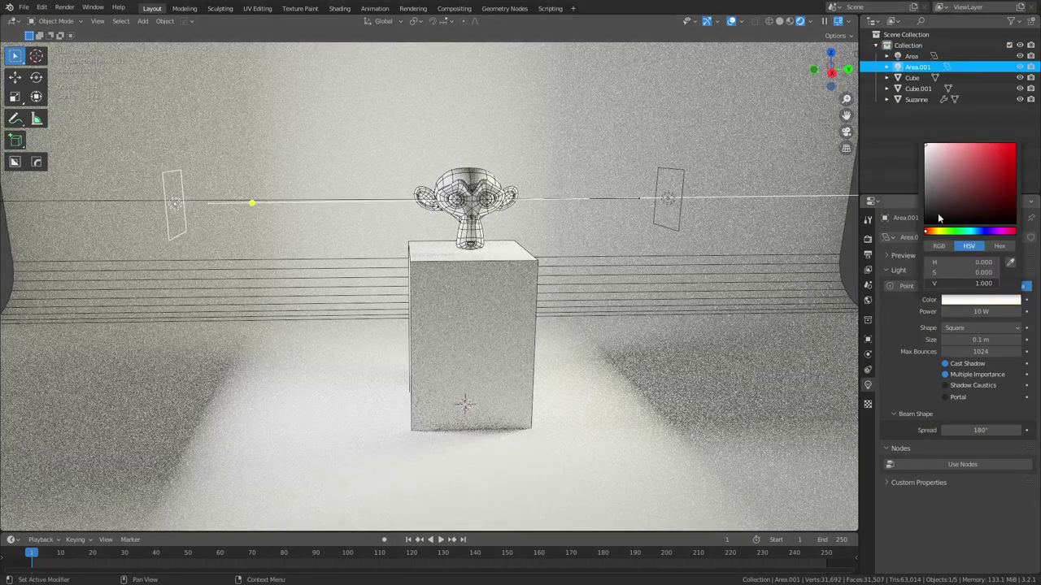
left_click(979, 233)
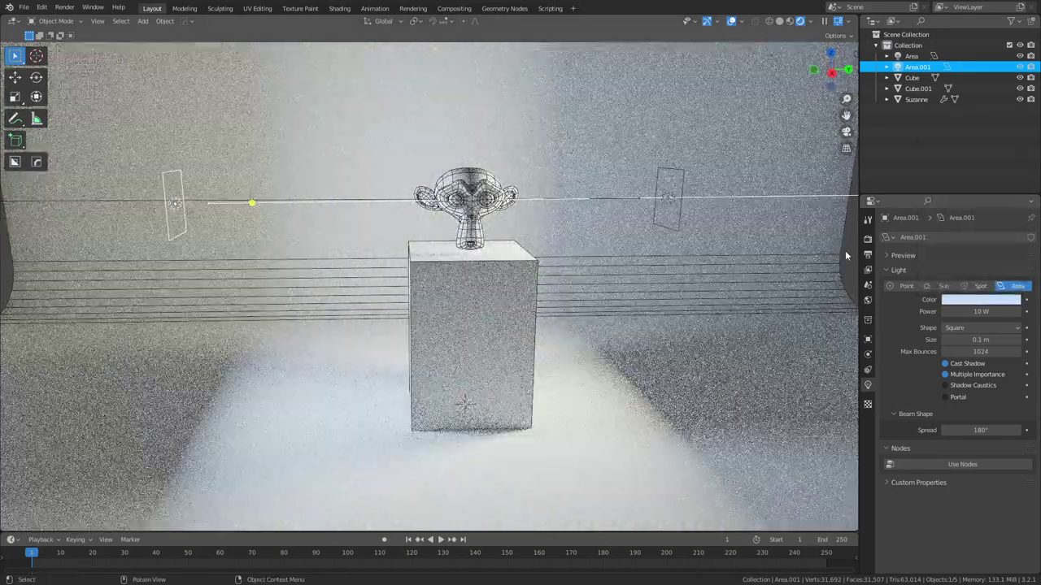
left_click(844, 250)
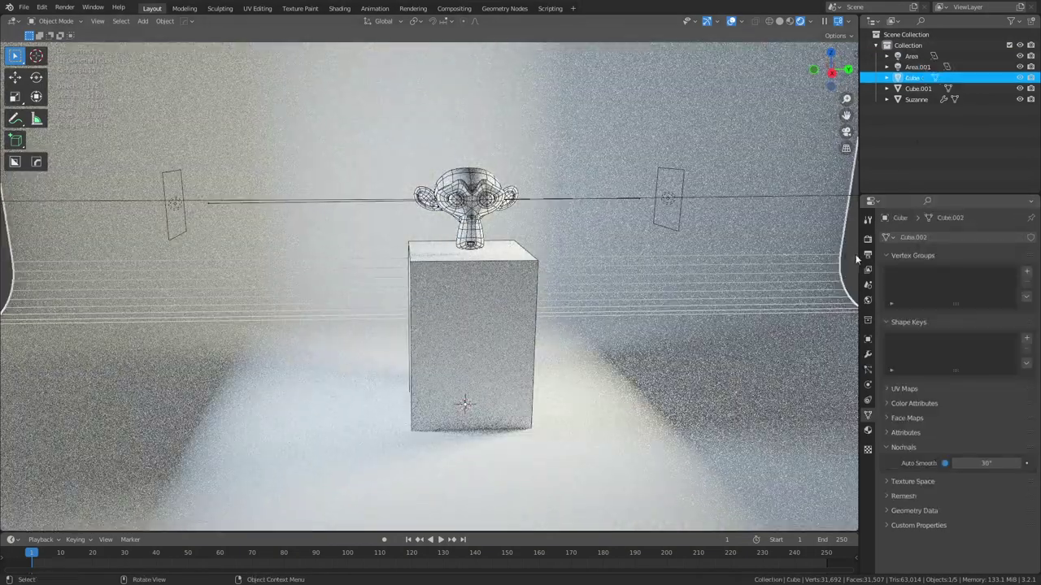
left_click(854, 259)
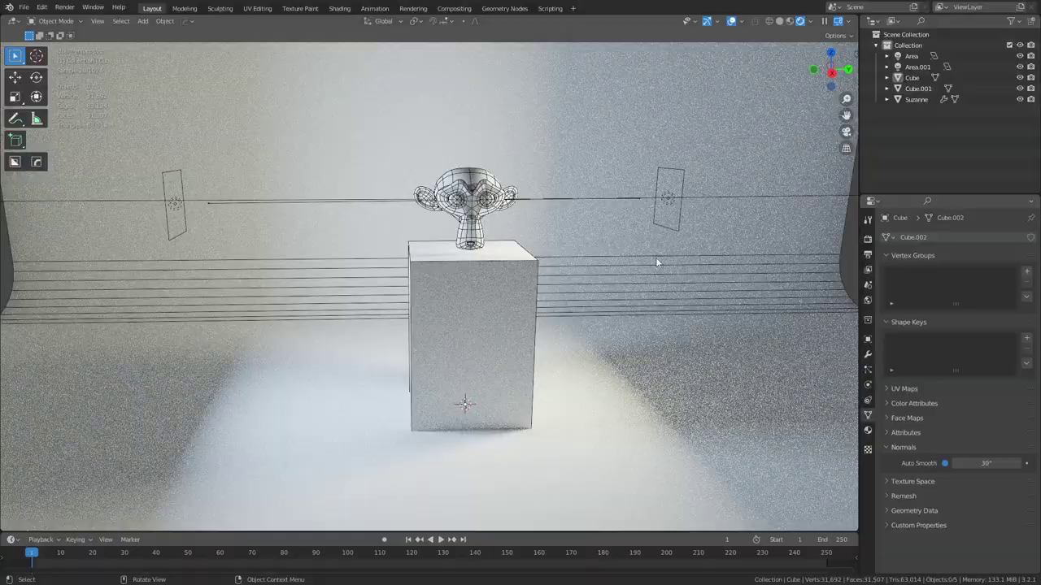
- Select both area lights and shift them together along the X axis slightly toward the backdrop
middle_click_drag(657, 262, 641, 323)
scroll(583, 298, "down", 1)
scroll(641, 323, "down", 3)
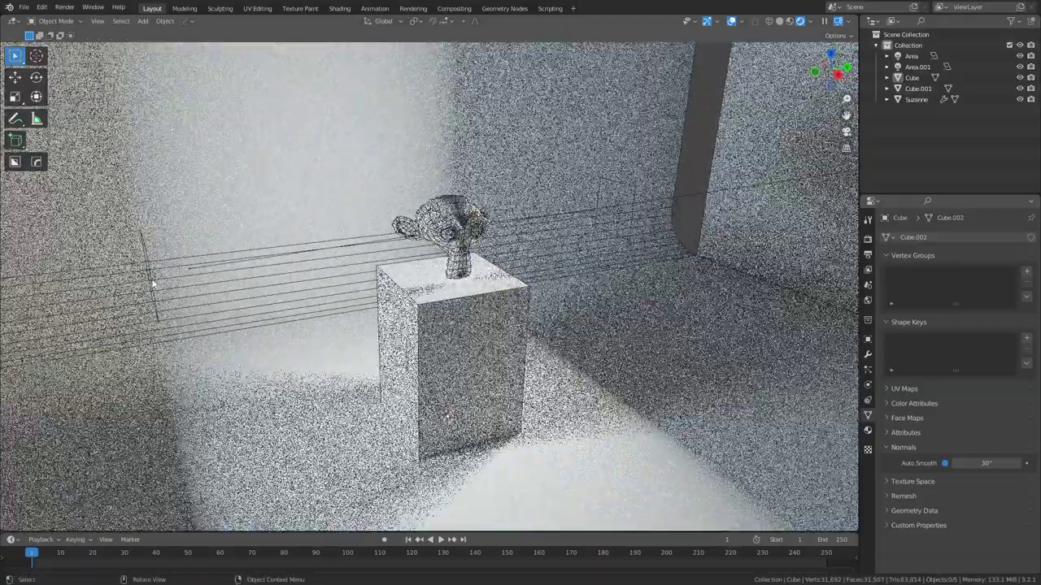
left_click(151, 278)
left_click(634, 206)
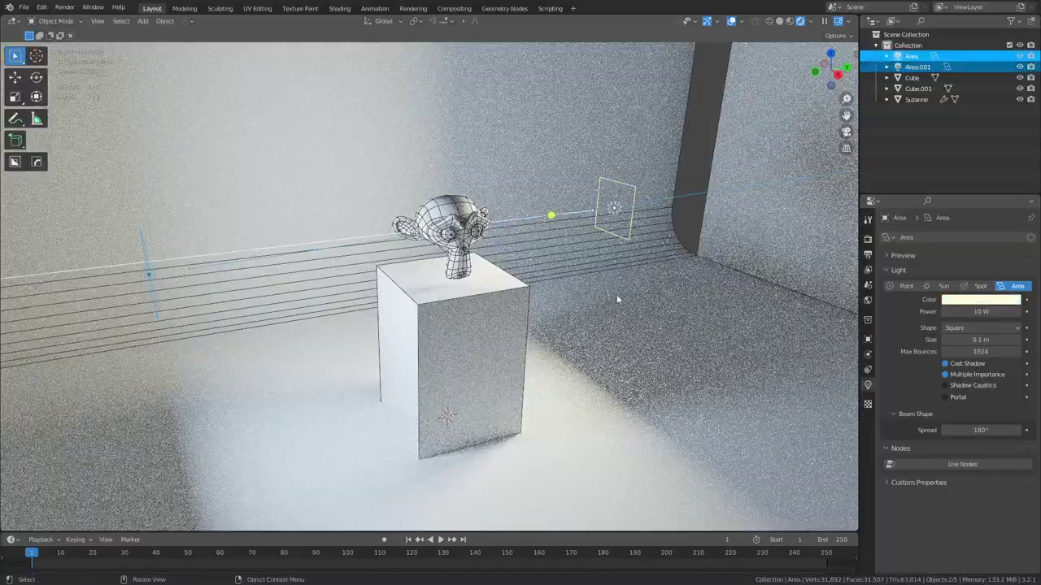
key("g")
key("x")
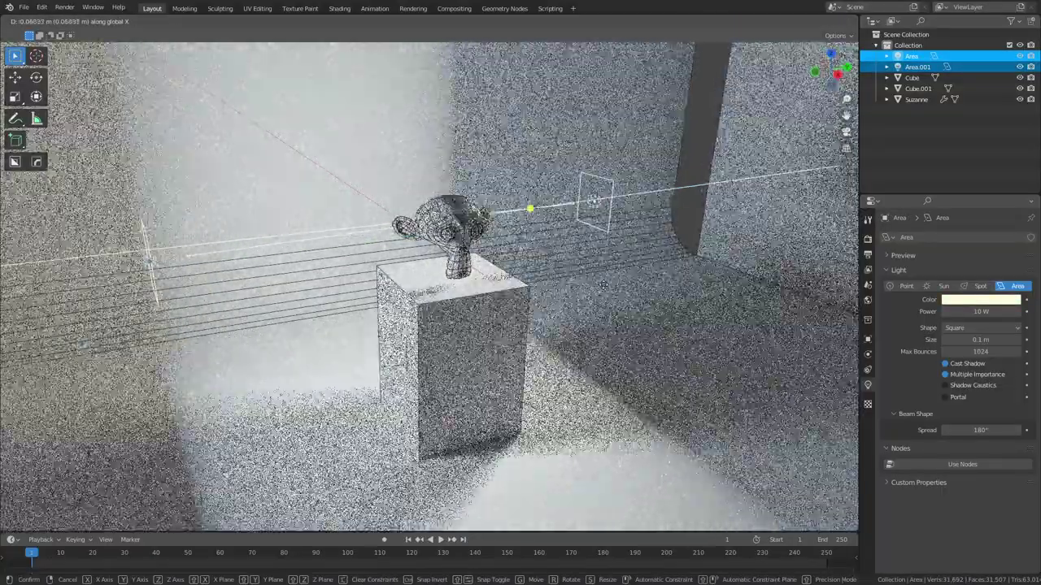
left_click(702, 136)
left_click(682, 166)
- Add a mesh plane and rotate it around the Y axis so it stands upright
middle_click_drag(529, 302, 532, 237)
key("shift+a")
mouse_move(532, 237)
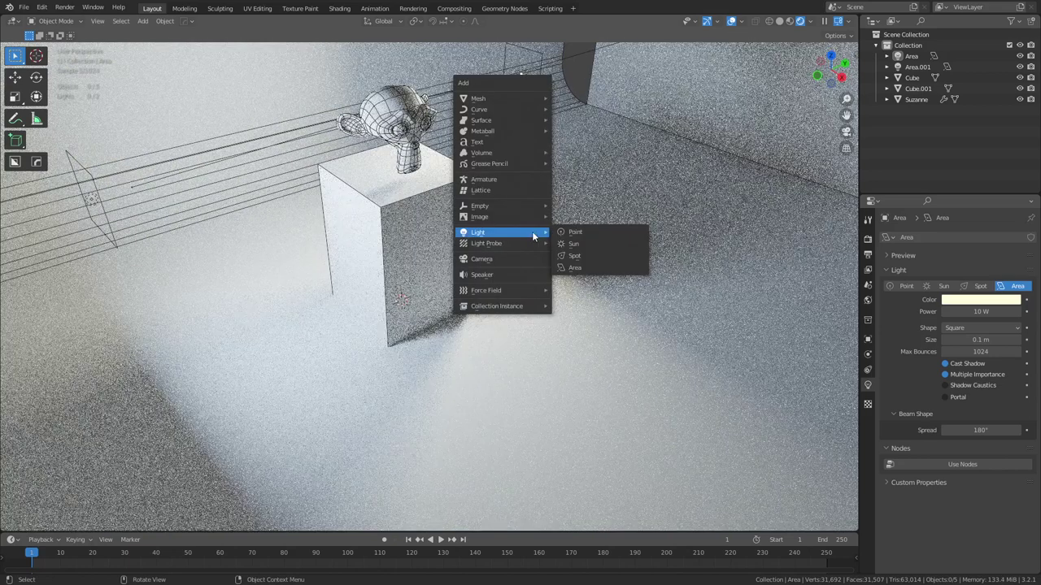
mouse_move(493, 99)
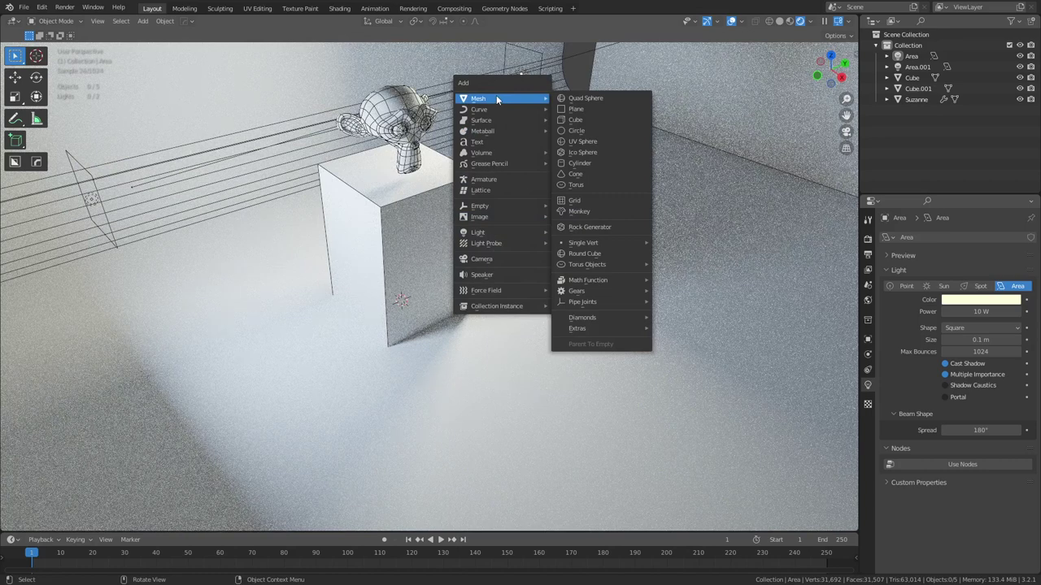
left_click(575, 110)
middle_click_drag(518, 342, 586, 302)
key("r")
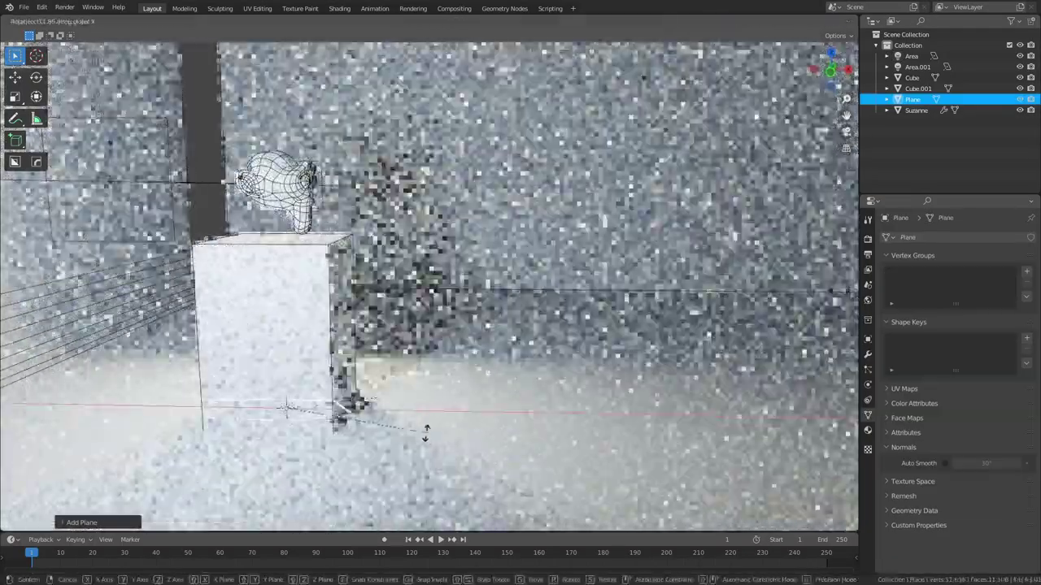
key("r")
key("y")
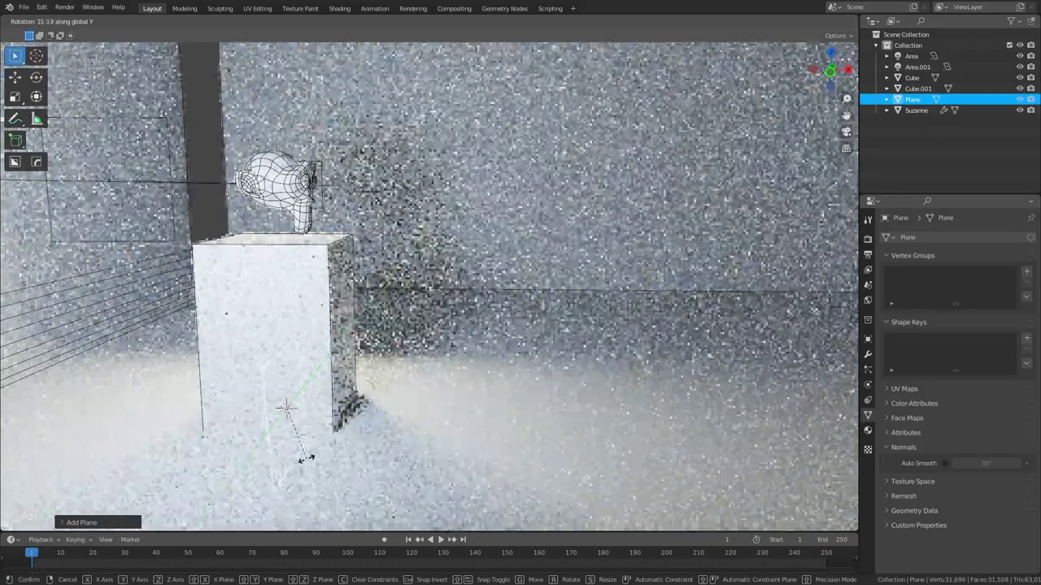
left_click(297, 458)
- Move the upright plane out in front of the pedestal at the monkey head's height and scale it up
key("g")
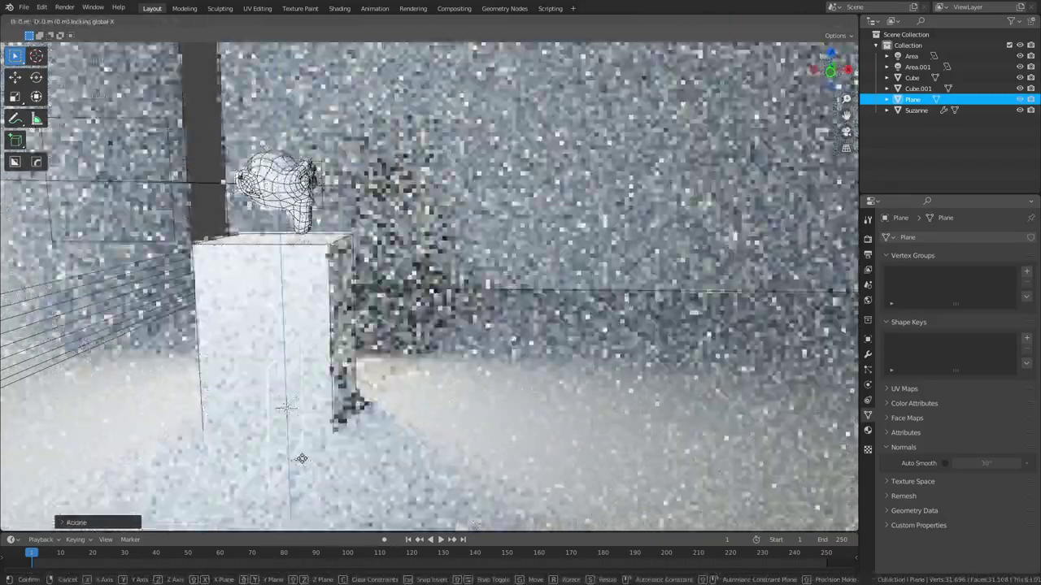
key("x")
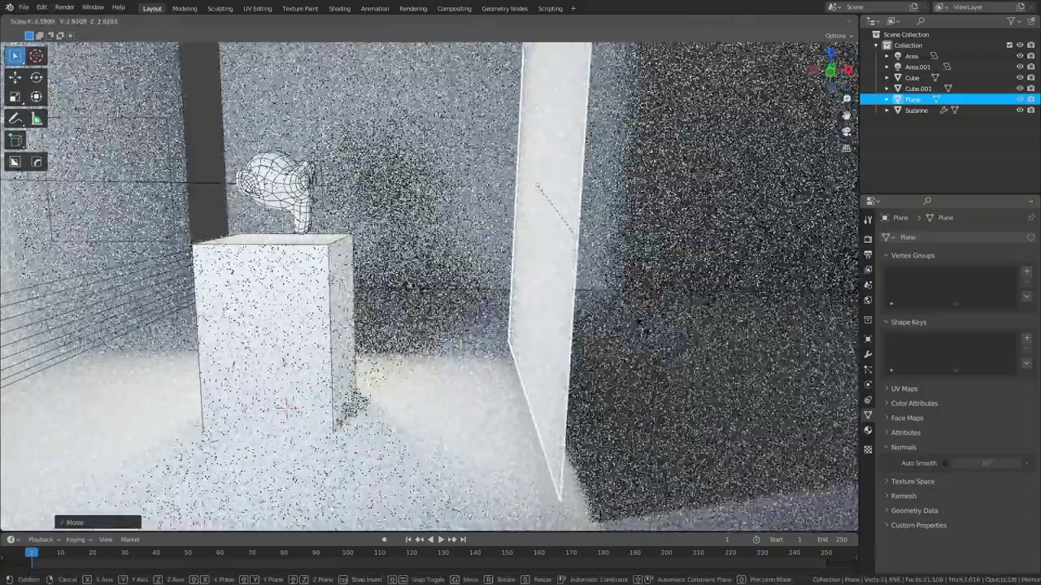
left_click(644, 331)
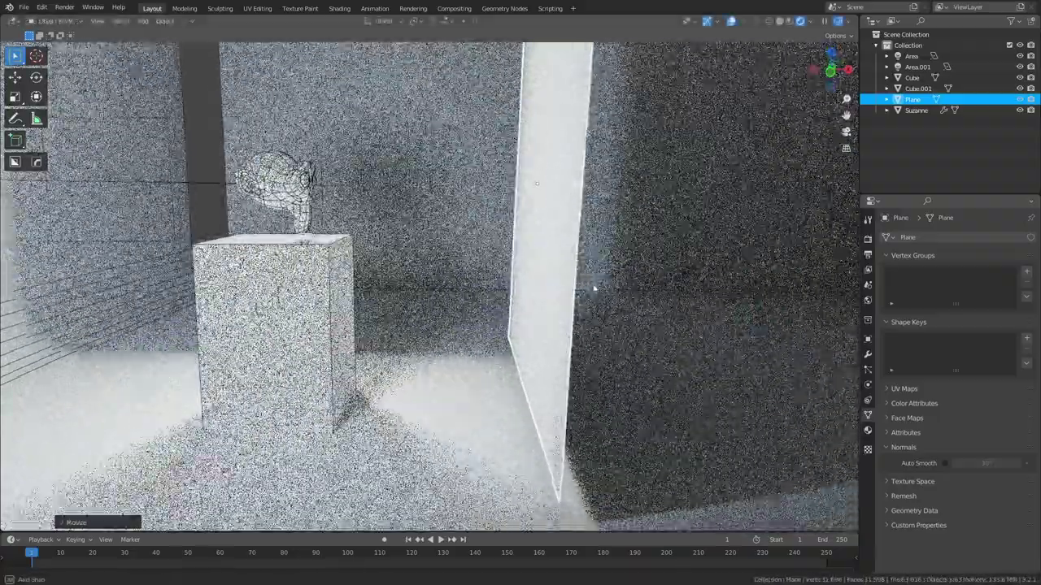
- Turn the plane around the Z axis and slide it horizontally to the -Y side of the area before the pedestal
middle_click_drag(595, 288, 468, 295)
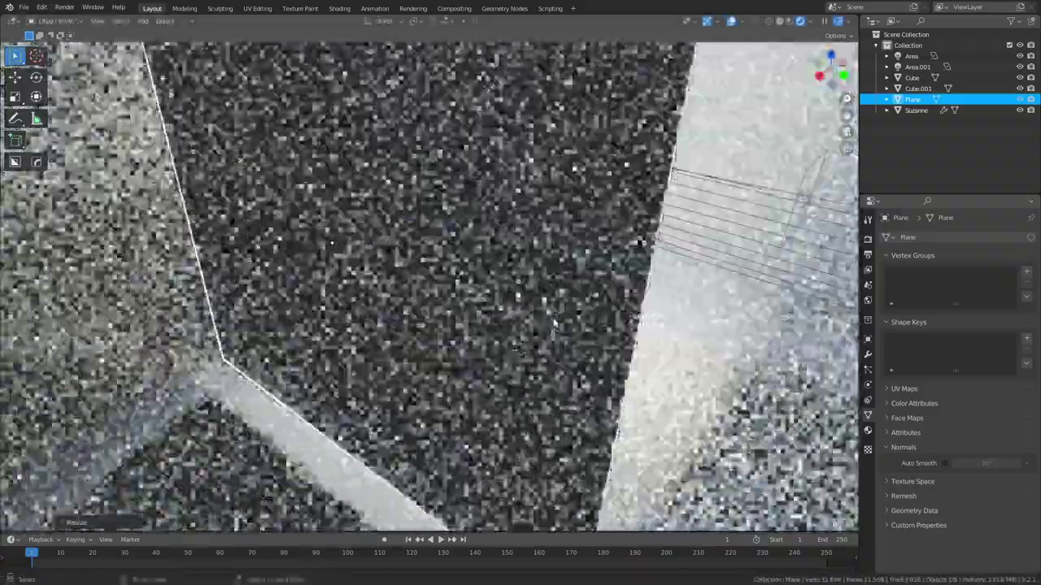
key("r")
key("z")
left_click(617, 360)
key("g")
key("shift+z")
left_click(430, 322)
- Resize the plane and rotate it as seen from above so it angles toward the monkey head
key("s")
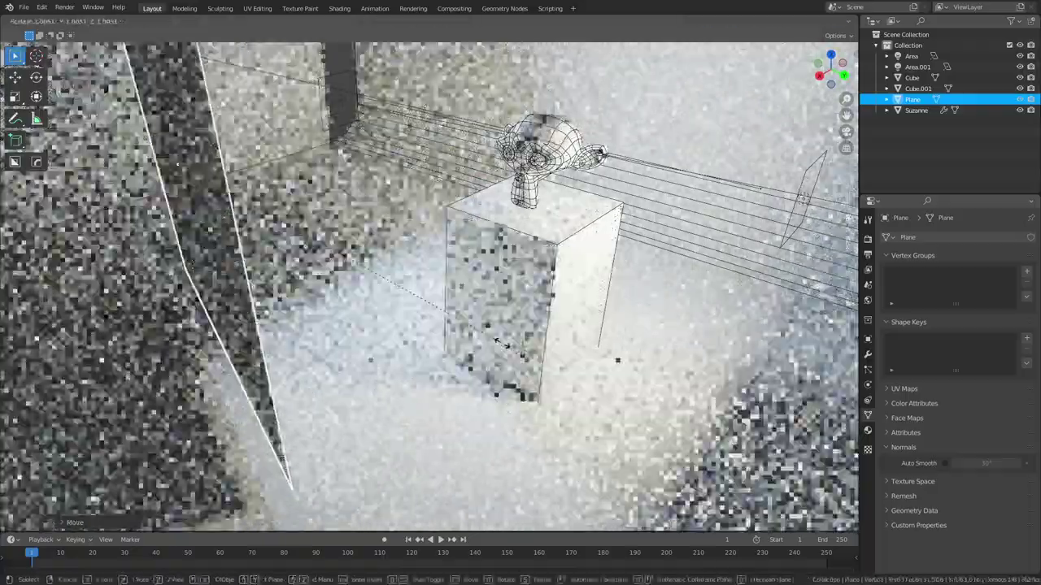
left_click(370, 296)
middle_click_drag(370, 297, 428, 358)
scroll(410, 310, "down", 4)
key("r")
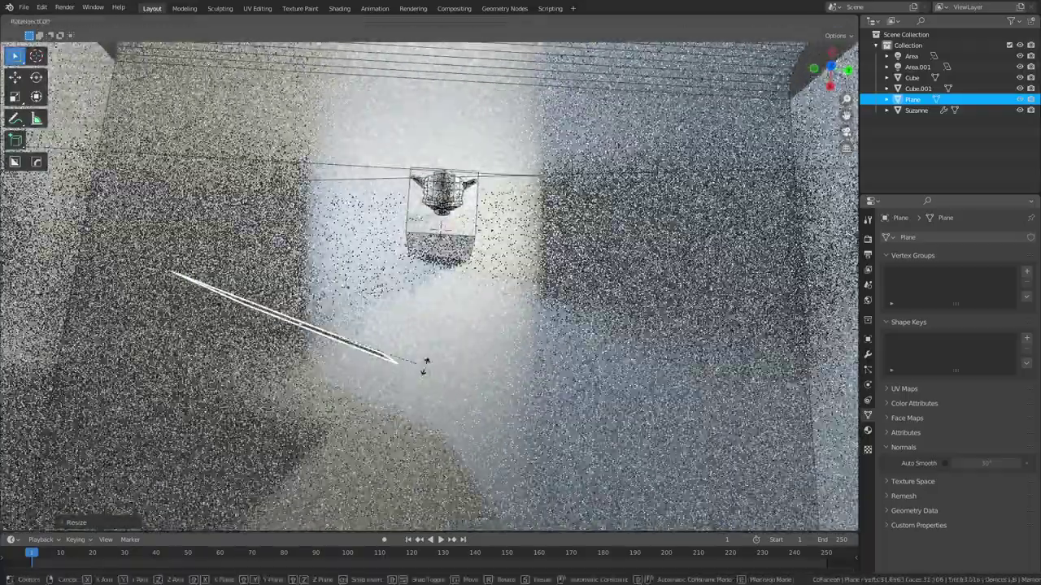
left_click(411, 389)
- Duplicate the plane horizontally to the +Y side and rotate the copy to mirror the first one
key("shift+d")
key("shift+z")
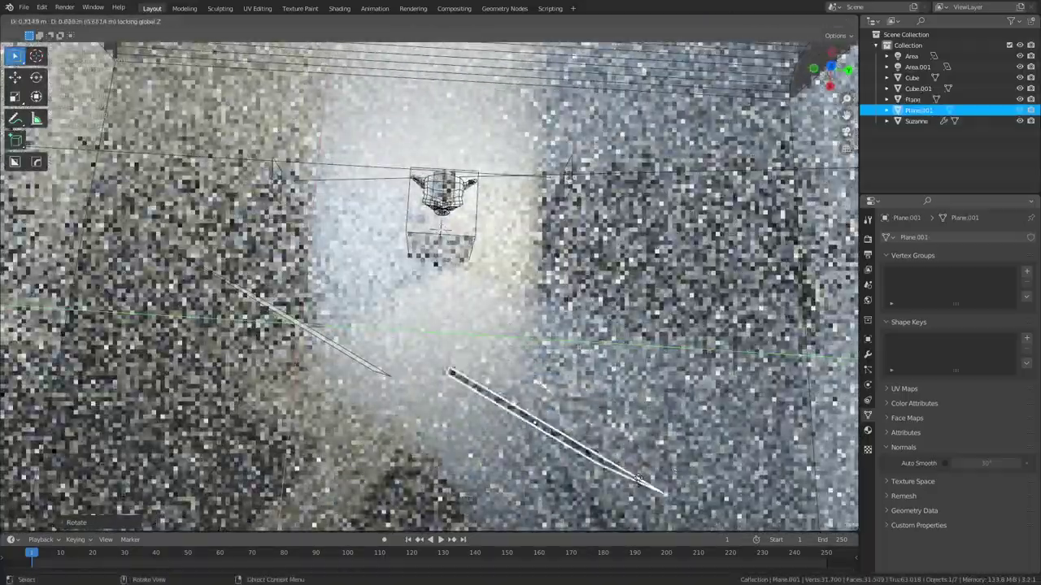
key("r")
key("shift+z")
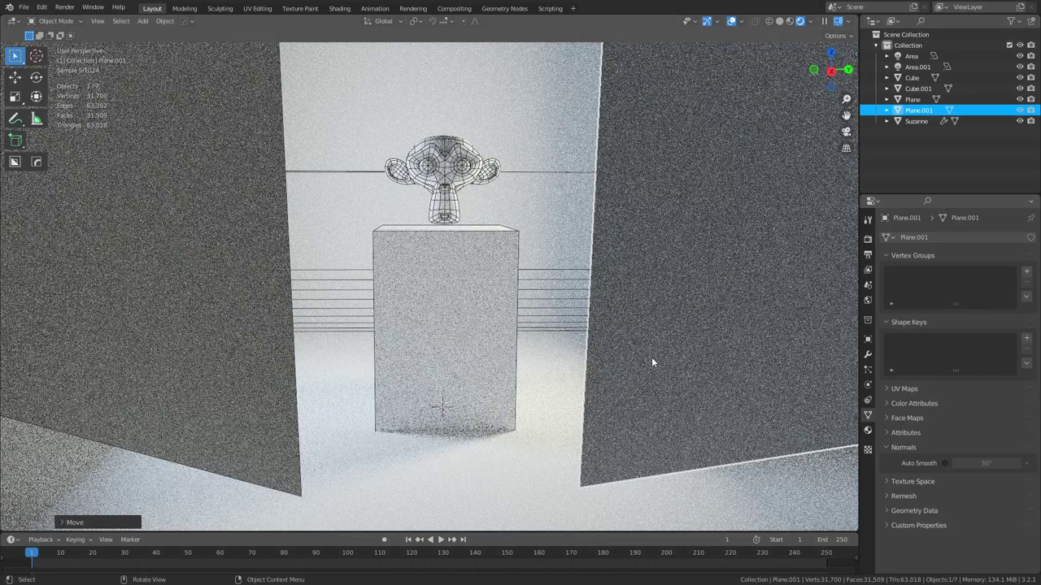
- Create a new material on the duplicated plane and assign the same material to the original plane
left_click(867, 431)
left_click(931, 284)
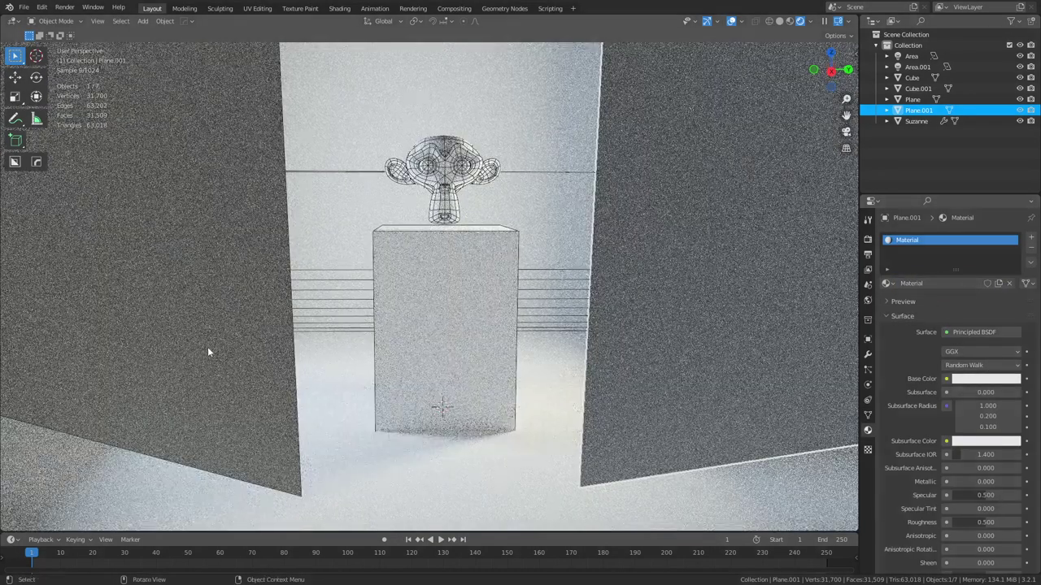
left_click(208, 349)
left_click(888, 283)
left_click(914, 299)
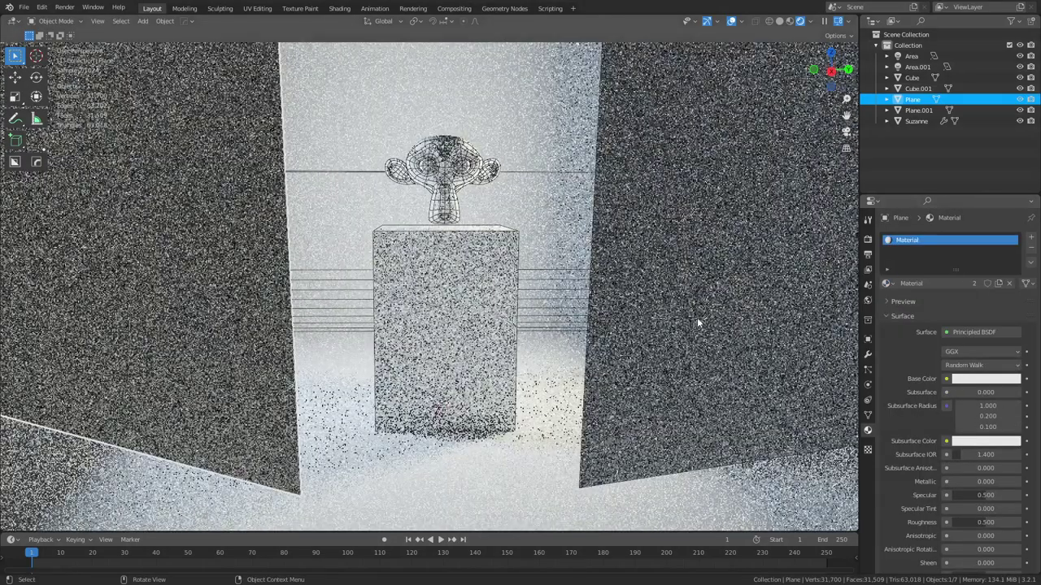
- Make the planes' shared material black with a Roughness of 1.000
left_click(662, 295)
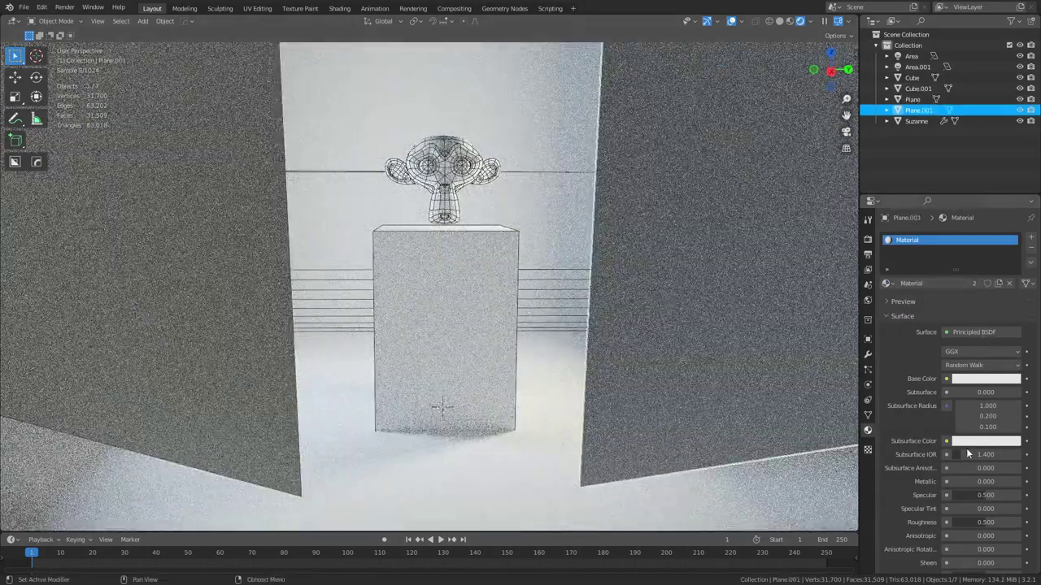
left_click(971, 380)
left_click_drag(983, 351, 935, 351)
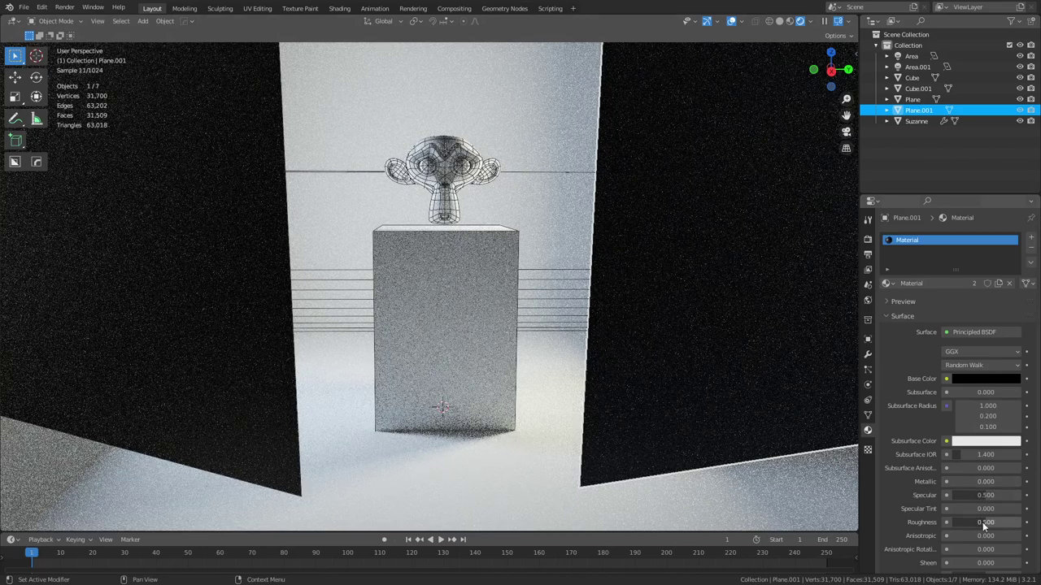
left_click_drag(982, 524, 1020, 523)
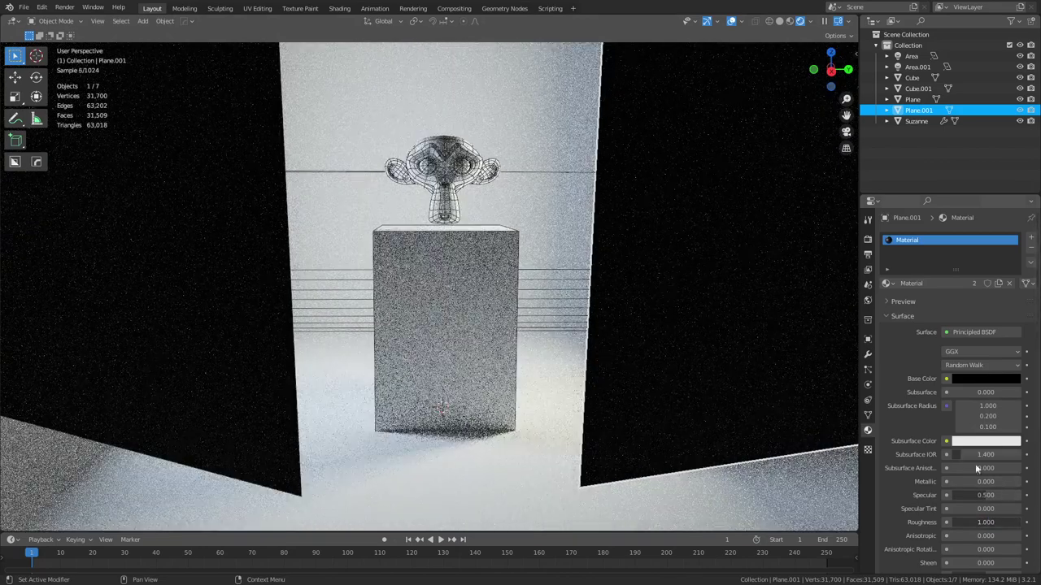
- Try a Specular of 0 on the planes' material and settle on 0.430
type("0")
key("Return")
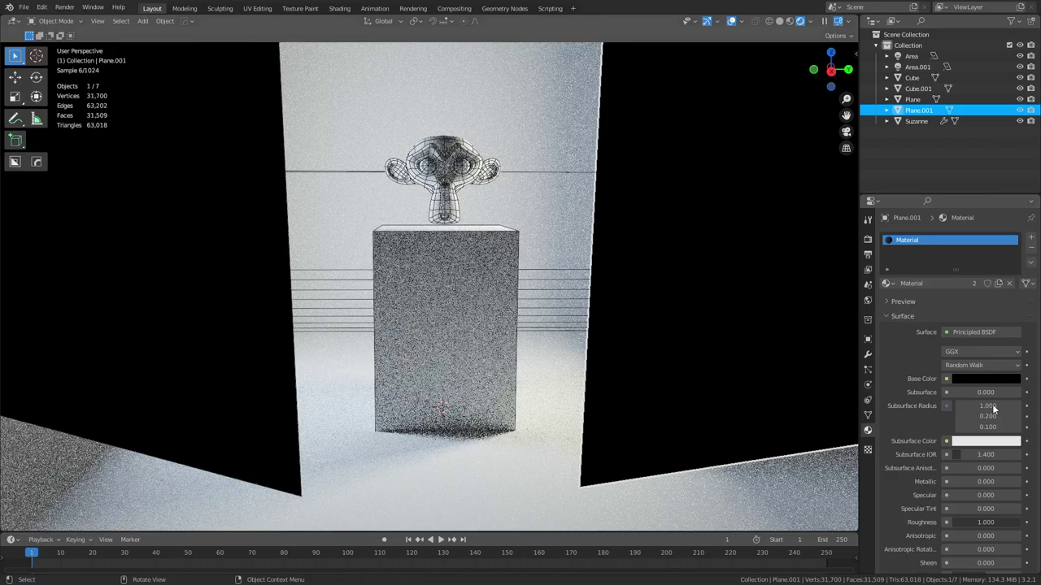
left_click(979, 481)
left_click(975, 495)
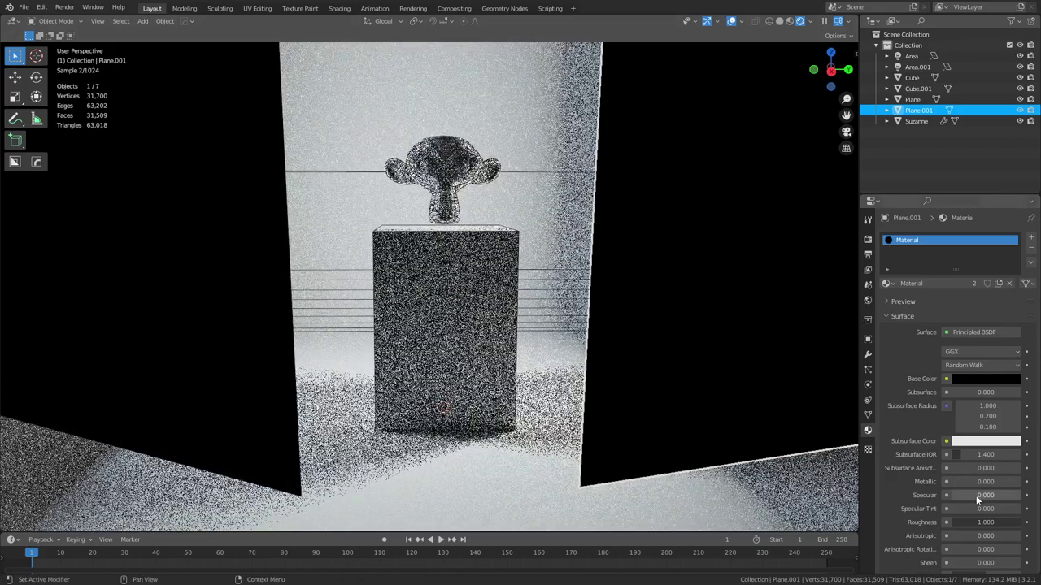
left_click_drag(975, 495, 1006, 495)
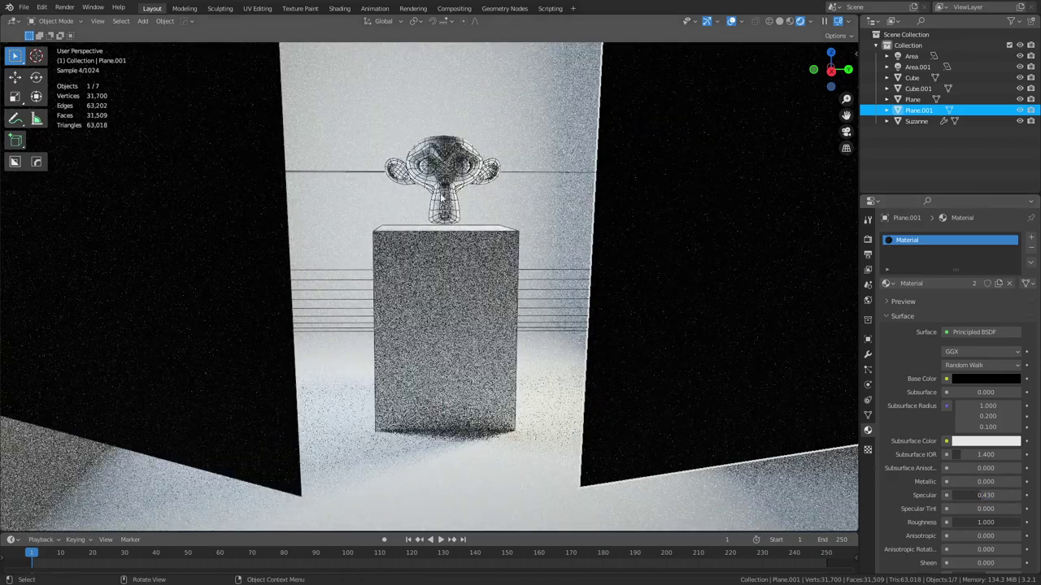
- Select both black planes and join them into a single object
left_click(464, 185)
key("f")
scroll(633, 334, "down", 11)
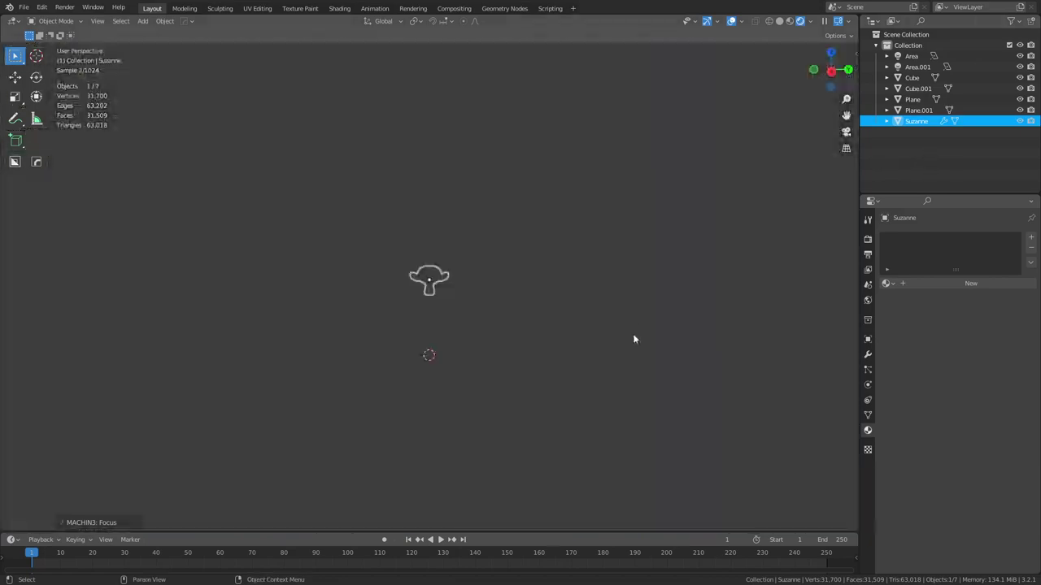
left_click(565, 329)
scroll(565, 329, "down", 4)
scroll(565, 329, "up", 4)
key("f")
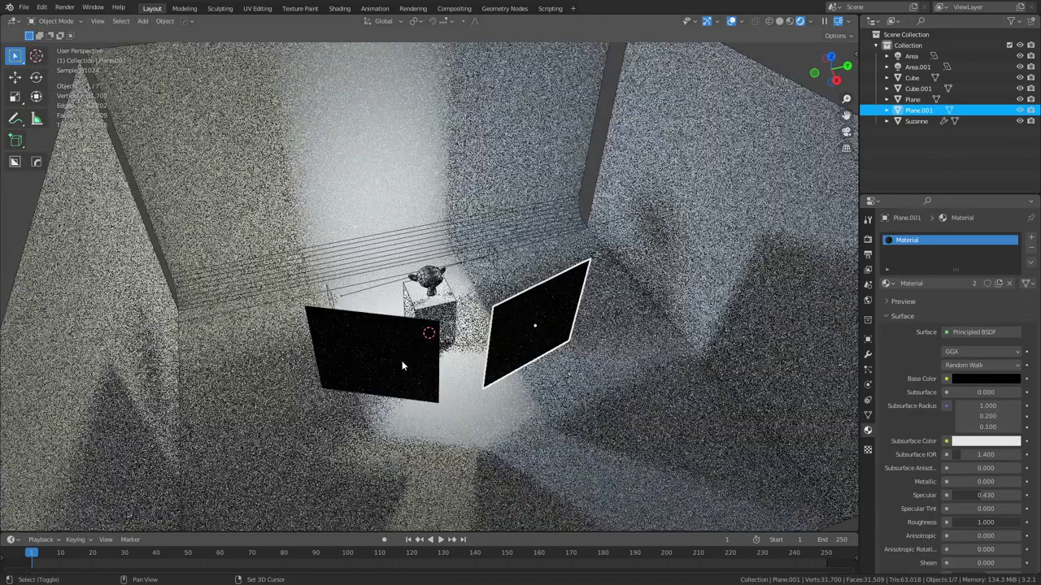
left_click(935, 99, "ctrl")
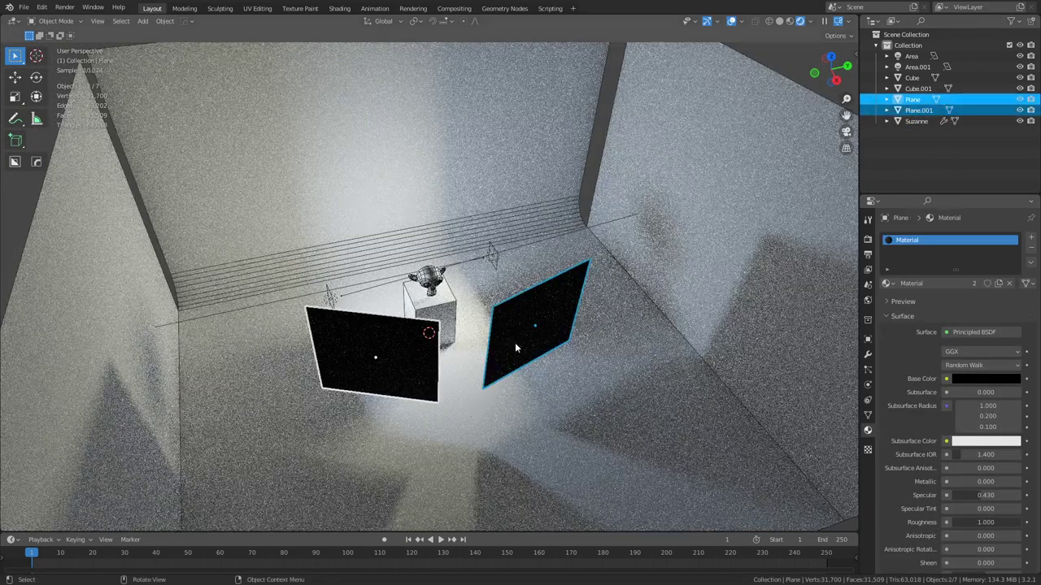
key("ctrl+j")
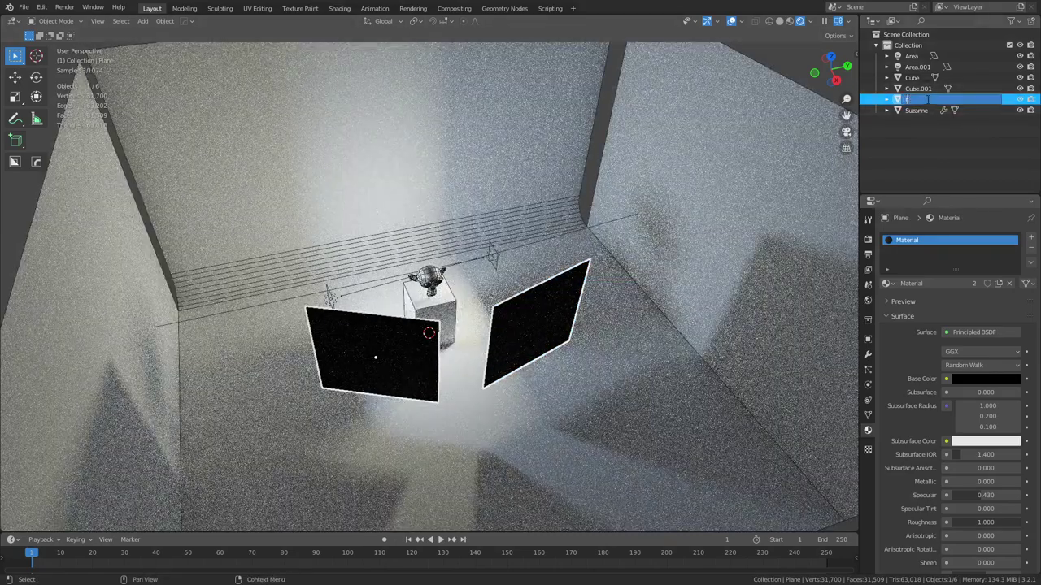
- Rename the joined planes object as reflector
left_click(928, 99)
type("reflector")
key("Return")
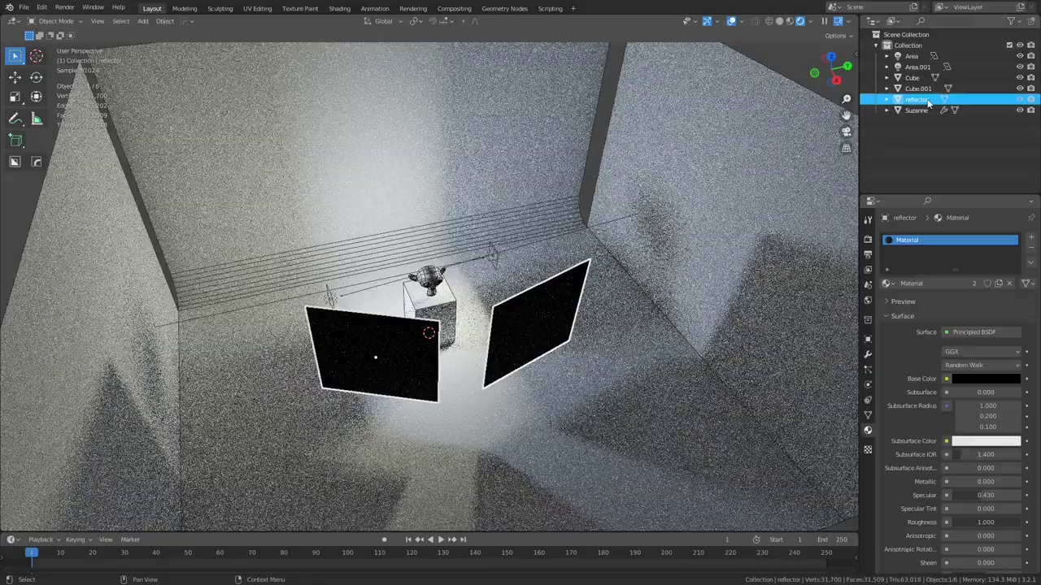
- Frame the monkey head up close and examine its lighting from the front
left_click(431, 288)
key("grave")
left_click(506, 327)
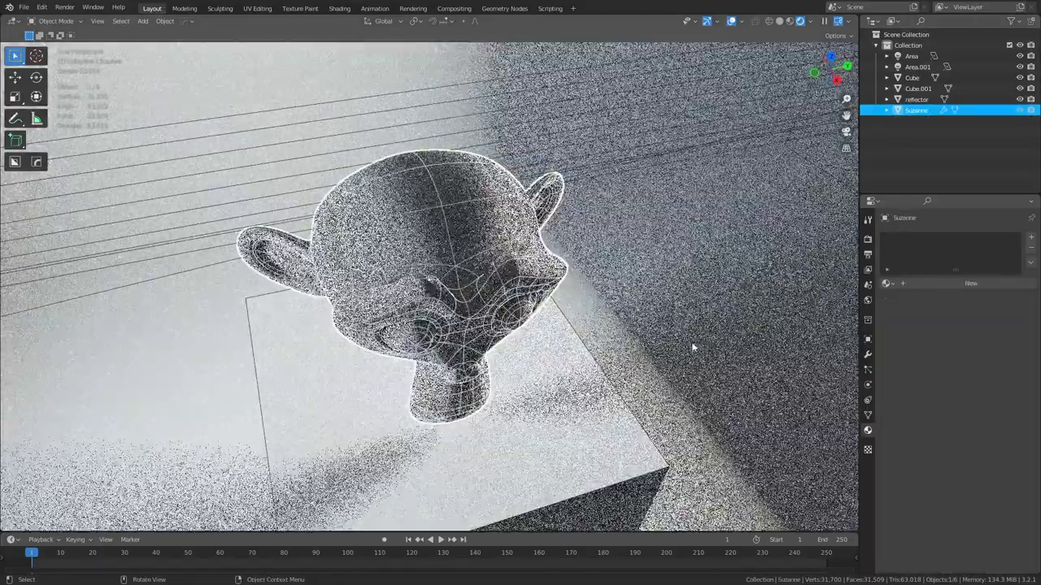
middle_click_drag(691, 345, 648, 229)
left_click(618, 297)
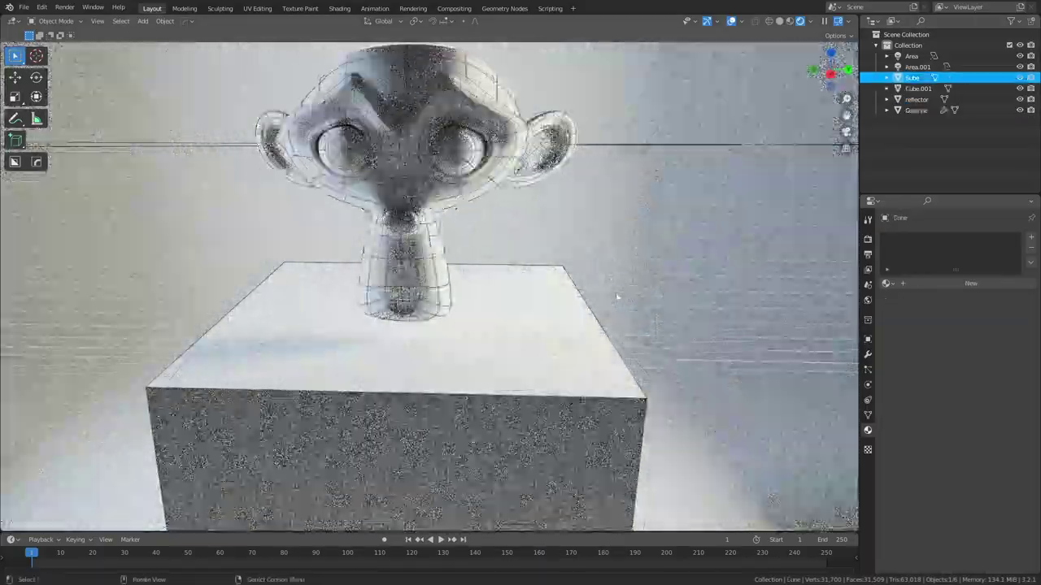
- Hide the reflector object to compare the lighting on the monkey head without it, and show it again
middle_click_drag(618, 297, 654, 277)
left_click(751, 184)
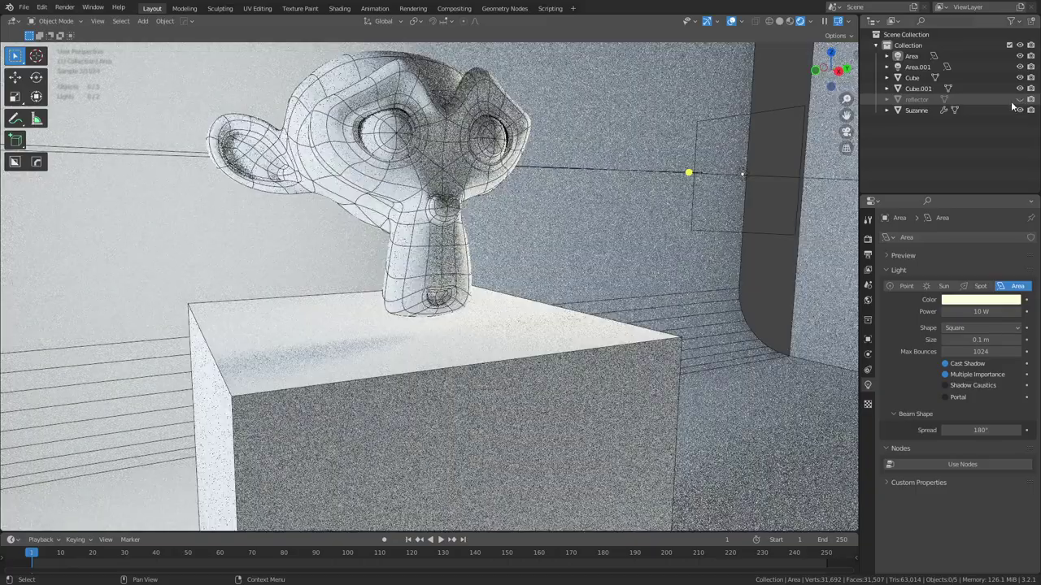
left_click(1021, 101)
middle_click_drag(660, 249, 536, 331)
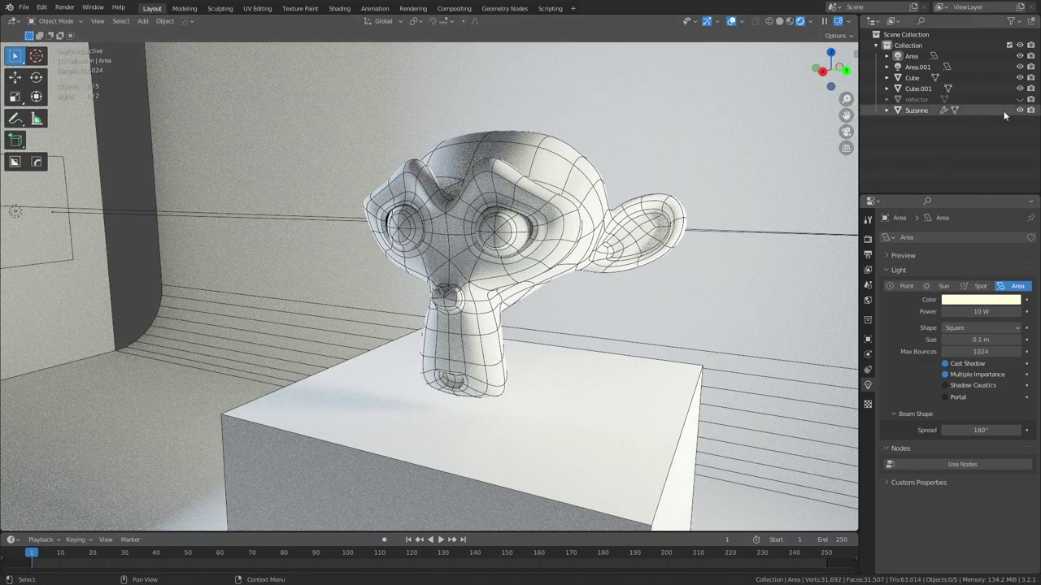
left_click(1019, 99)
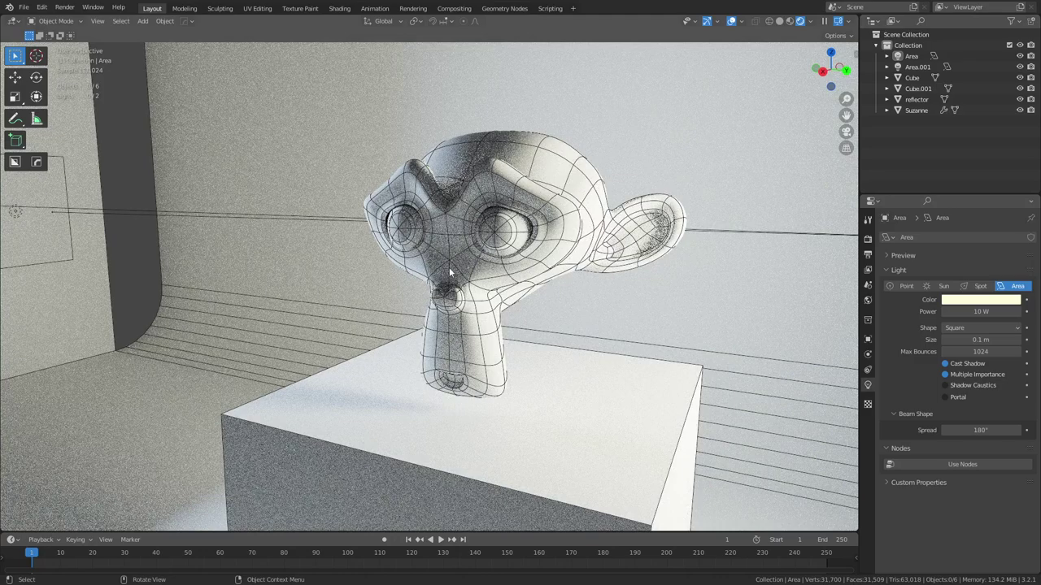
- Set the monkey head material's Metallic to 1.000 and Roughness to 0.180, and deselect the head
left_click(535, 281)
left_click(922, 283)
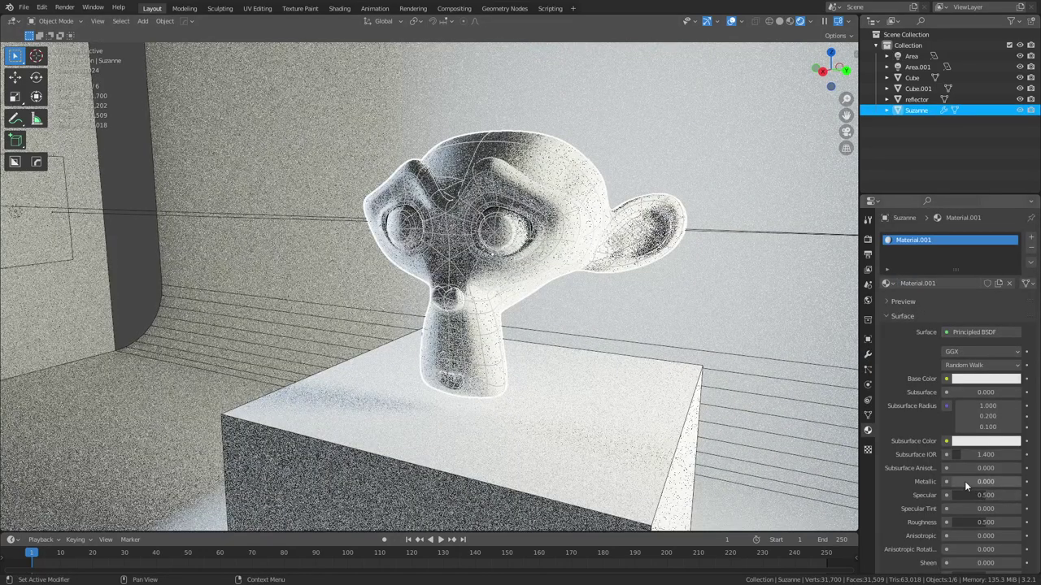
left_click_drag(967, 485, 1021, 483)
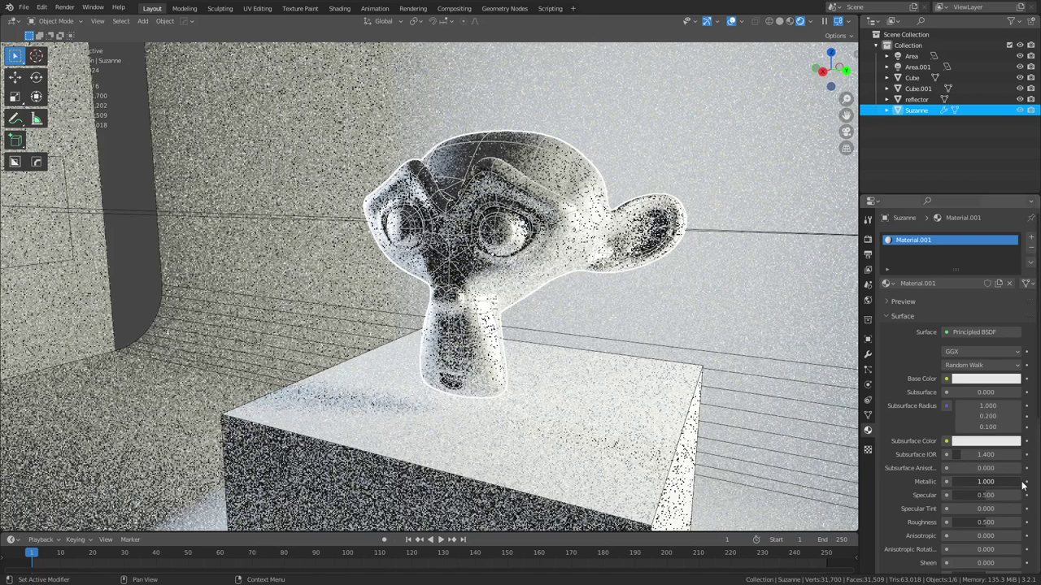
left_click_drag(998, 521, 966, 527)
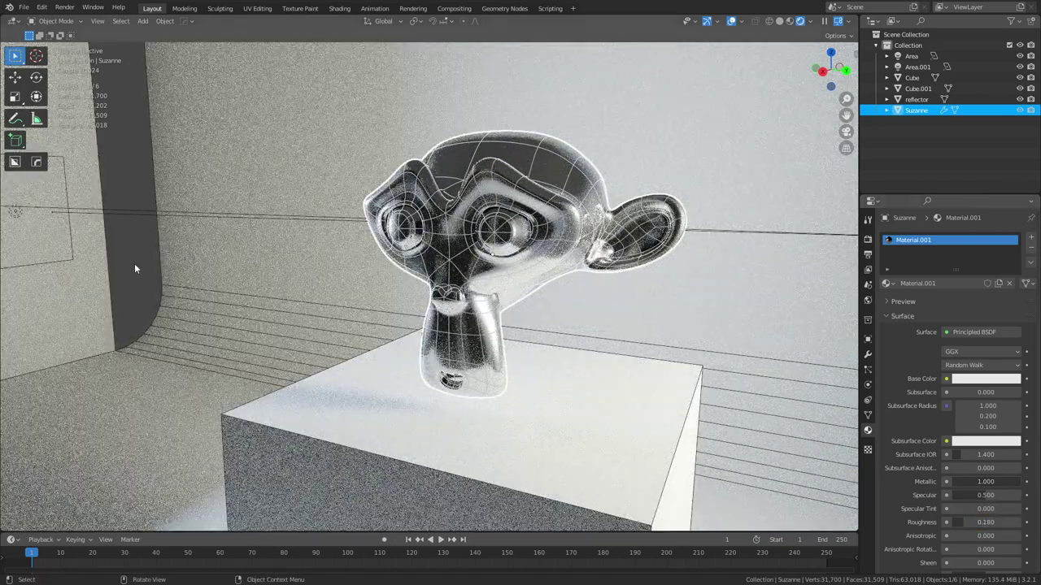
left_click(133, 263)
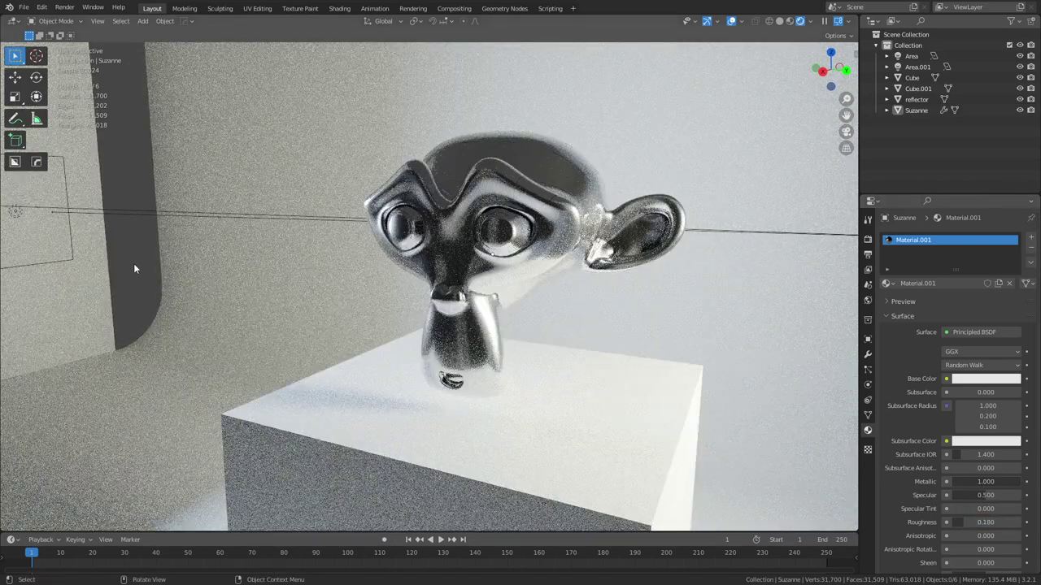
- Compare the metallic monkey head's reflections with the reflector hidden and shown, ending with the reflector visible
left_click(1020, 99)
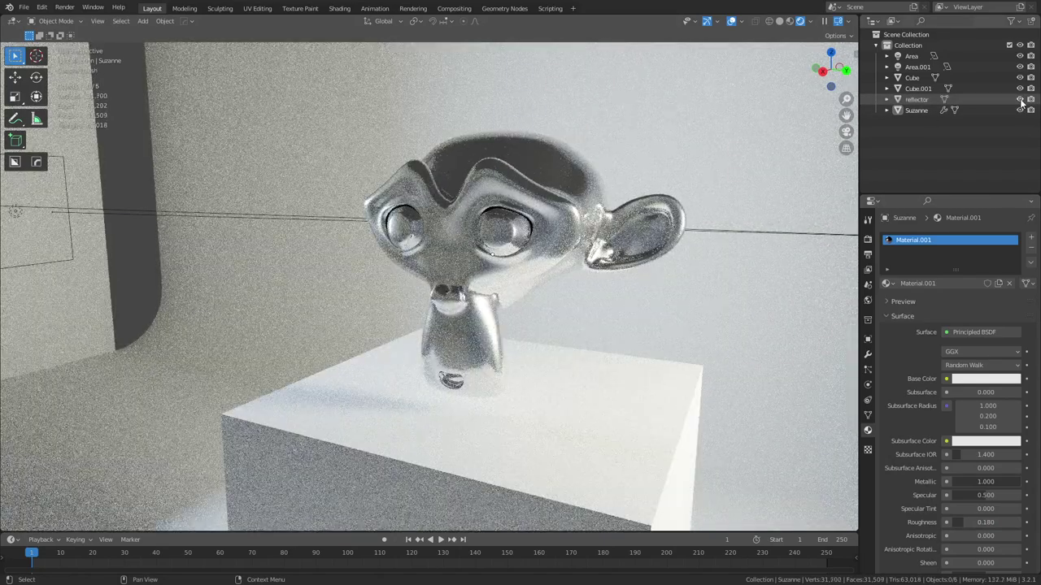
left_click(1020, 99)
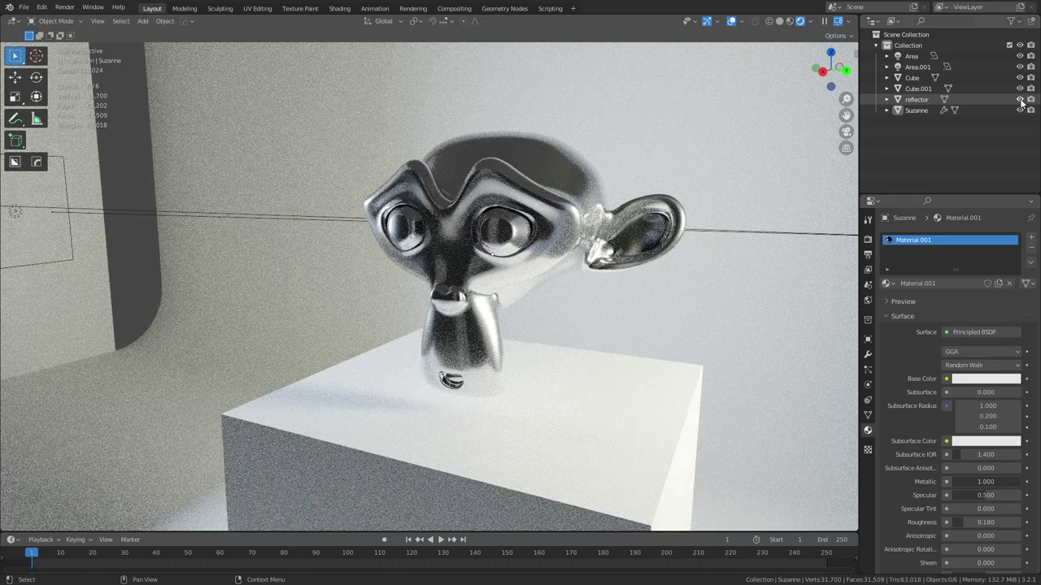
left_click(1020, 100)
scroll(238, 312, "down", 6)
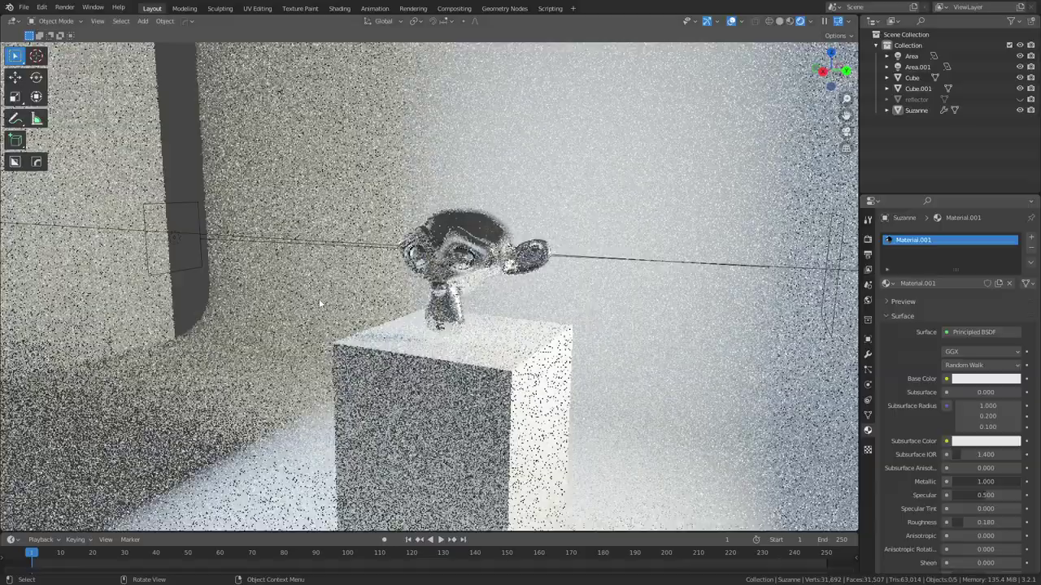
middle_click_drag(446, 294, 495, 309)
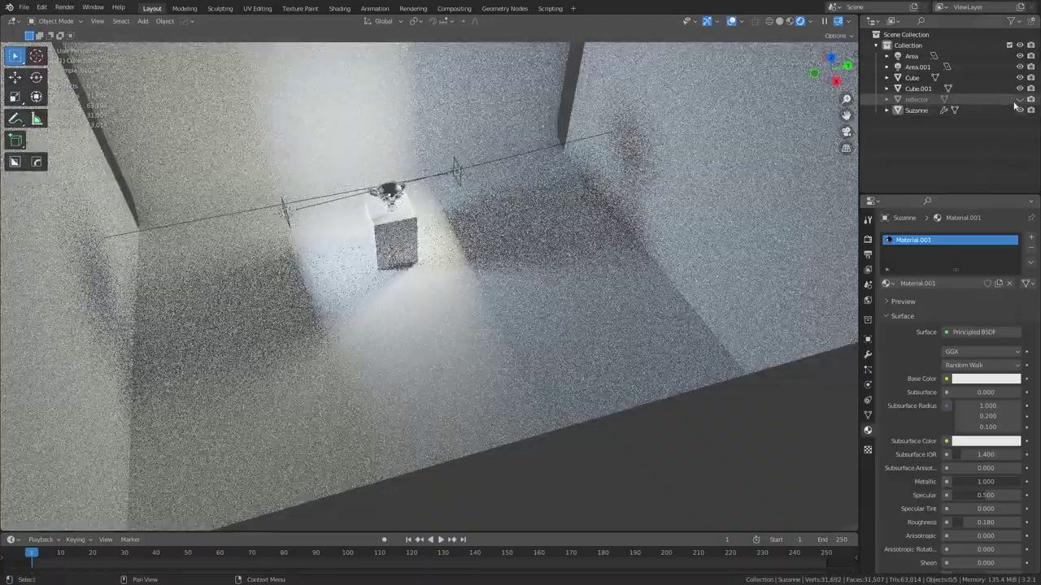
left_click(1018, 100)
- Change the reflector material's base color to white and compare the monkey head from the side
left_click(502, 237)
key("KP_Decimal")
scroll(542, 281, "up", 8)
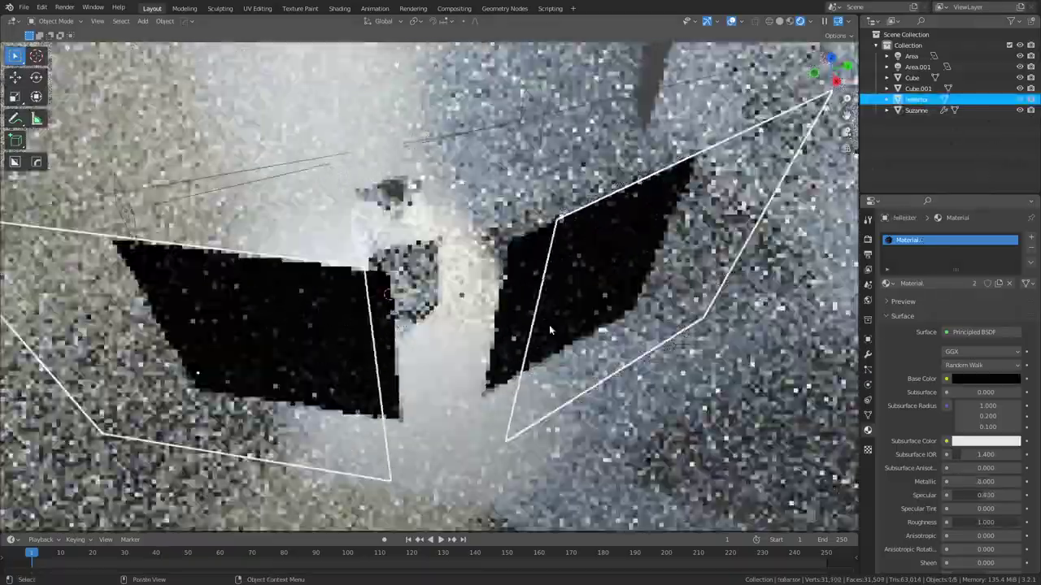
mouse_move(548, 325)
middle_mouse_down()
mouse_move(522, 300)
mouse_move(528, 347)
mouse_move(537, 326)
middle_mouse_up()
scroll(529, 349, "up", 3)
left_click(979, 378)
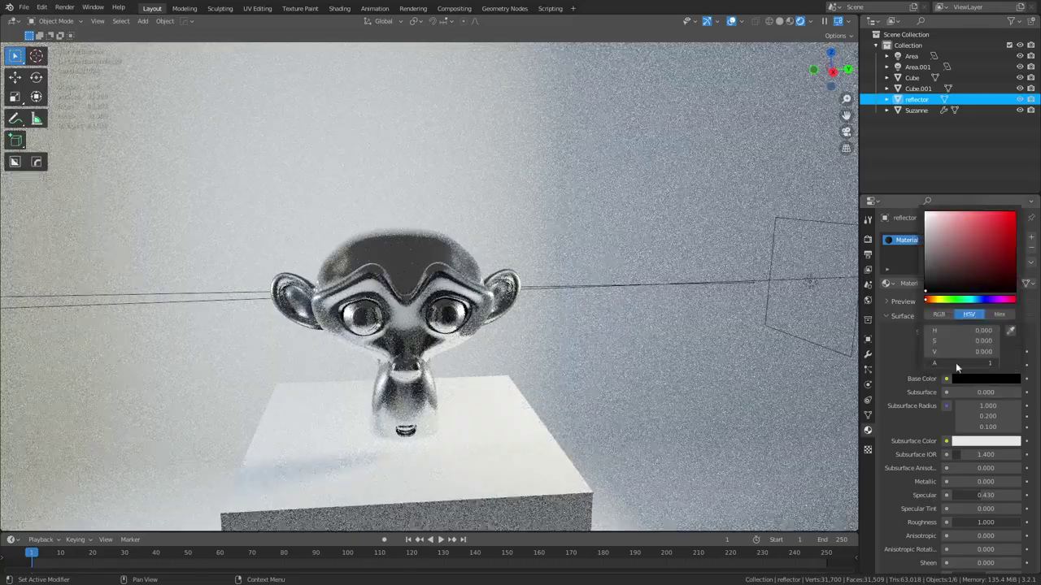
left_click_drag(935, 285, 924, 211)
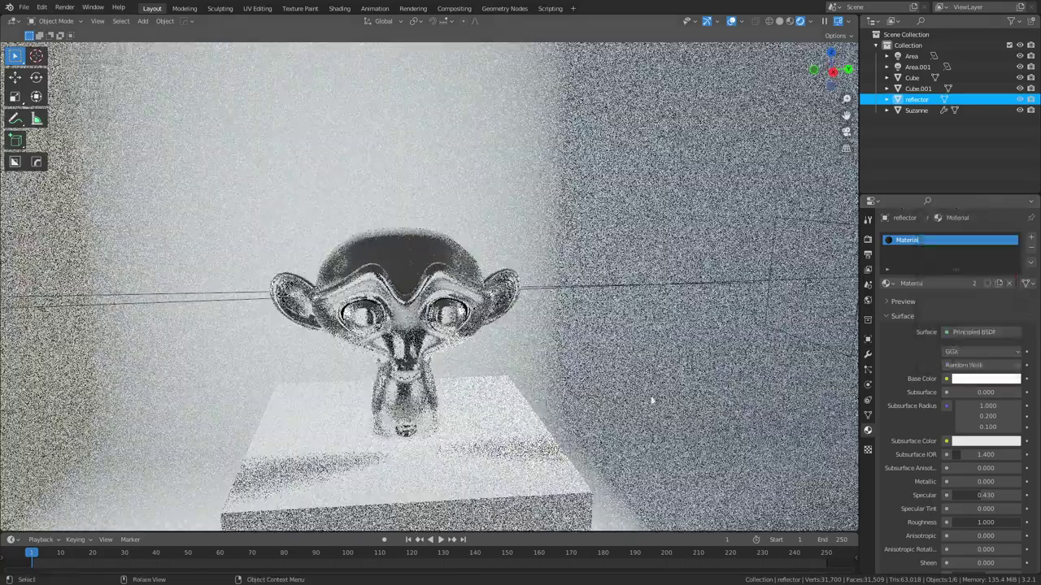
middle_click_drag(651, 400, 526, 398)
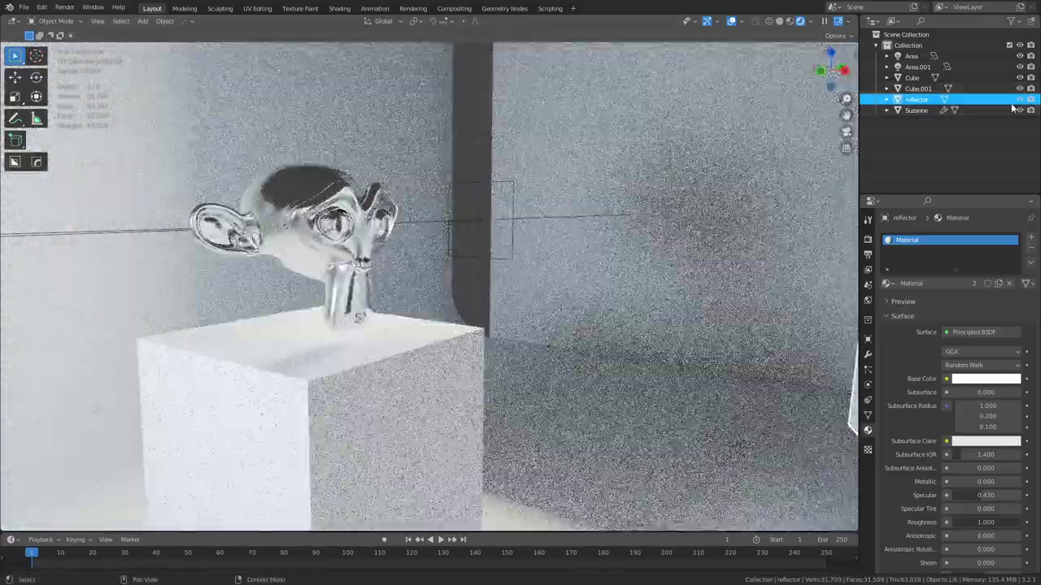
left_click(1019, 99)
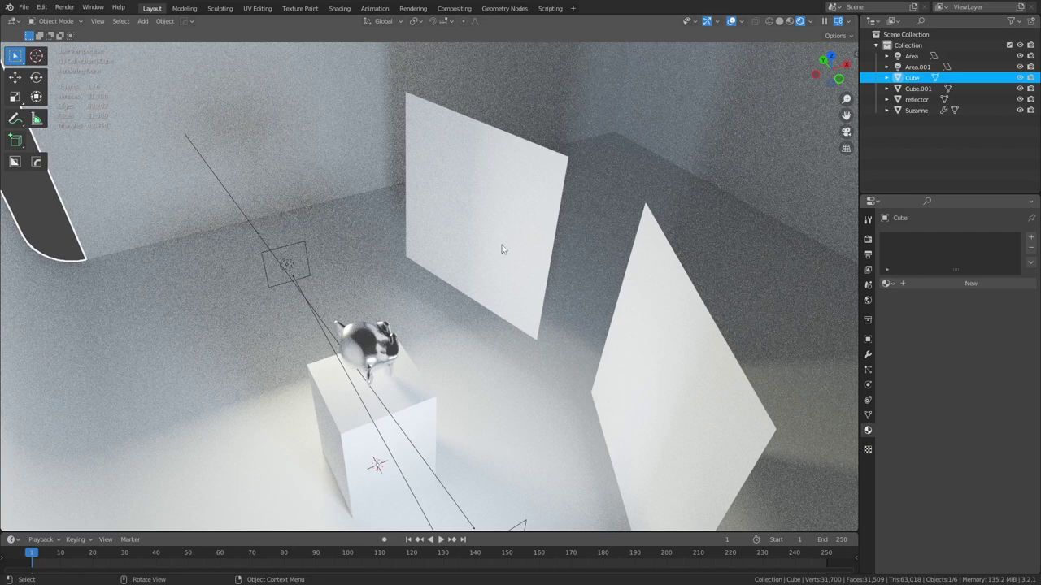
- View the studio in Solid and Material Preview shading, and return the viewport to Rendered shading
key("ctrl+Tab")
key("Escape")
left_click(778, 24)
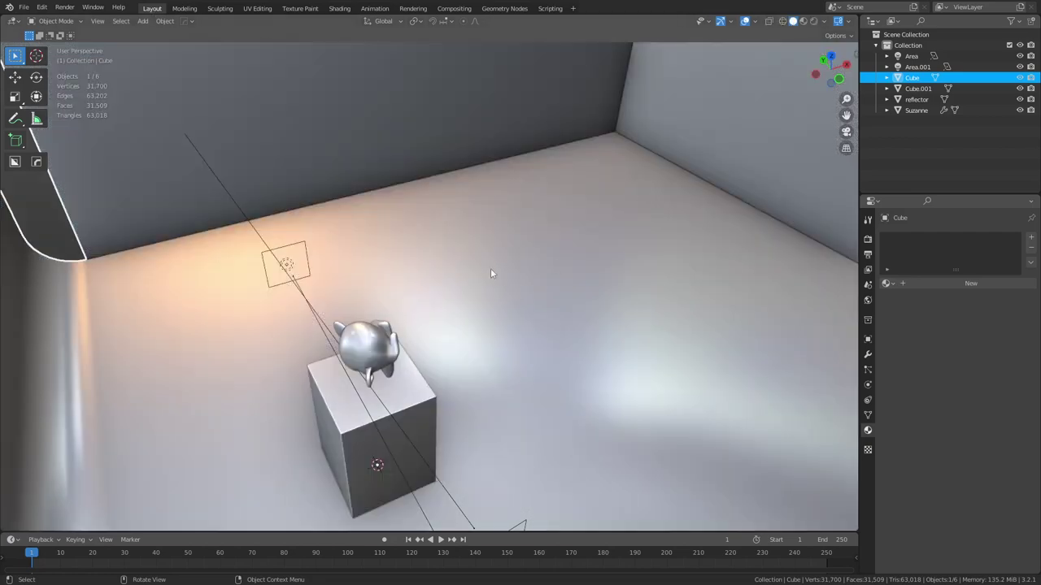
middle_click_drag(491, 273, 494, 278)
left_click(806, 24)
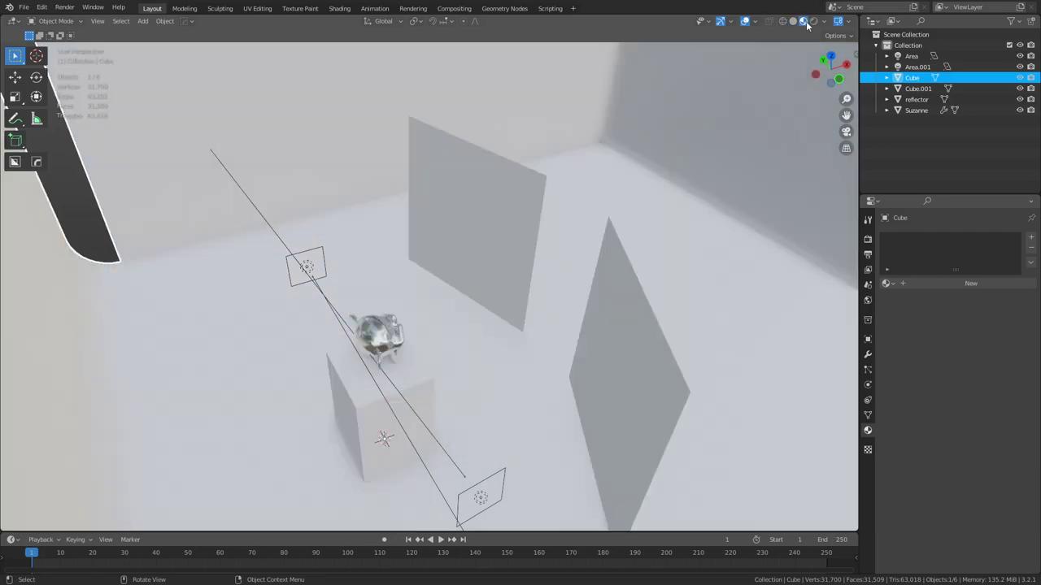
left_click(823, 21)
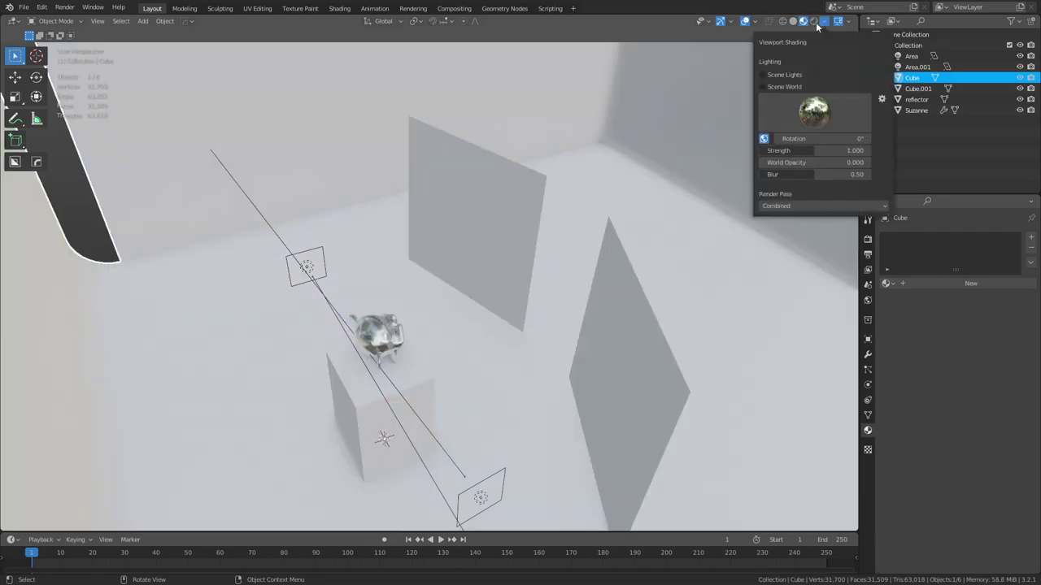
left_click(814, 22)
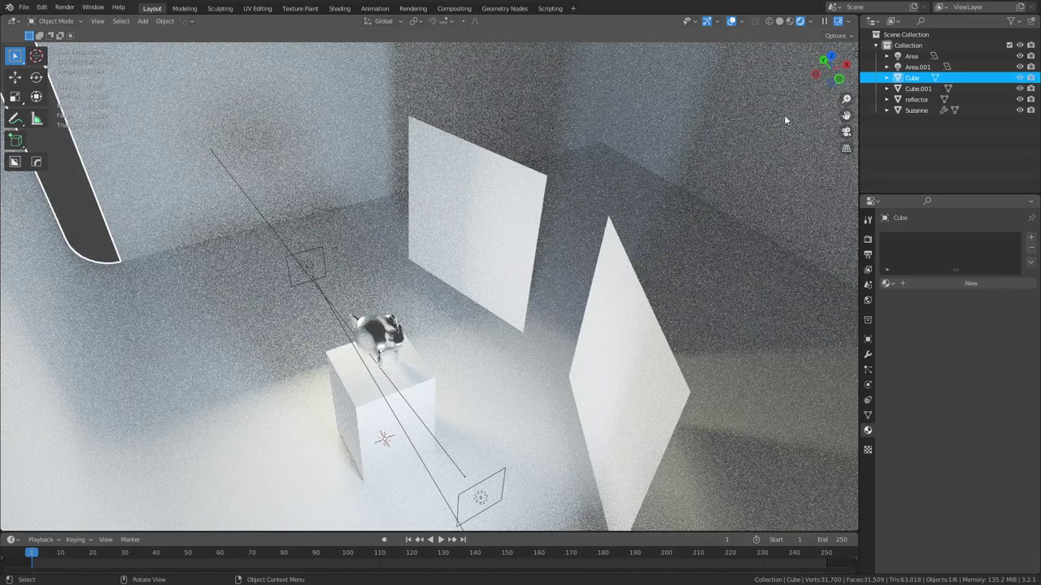
- Select the reflector planes and change their base color to a fully saturated green
middle_click_drag(660, 408, 555, 376)
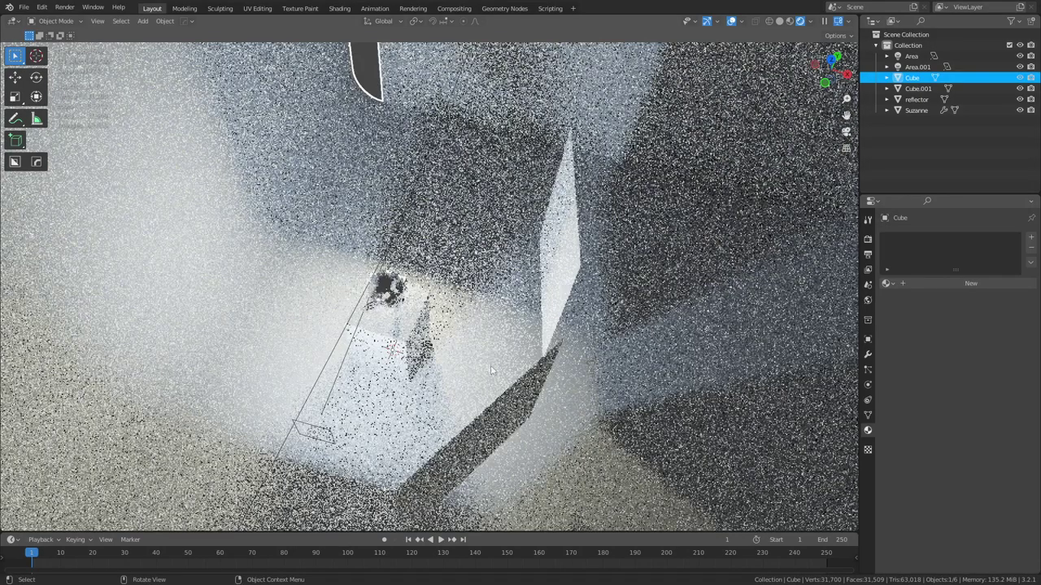
left_click(480, 400)
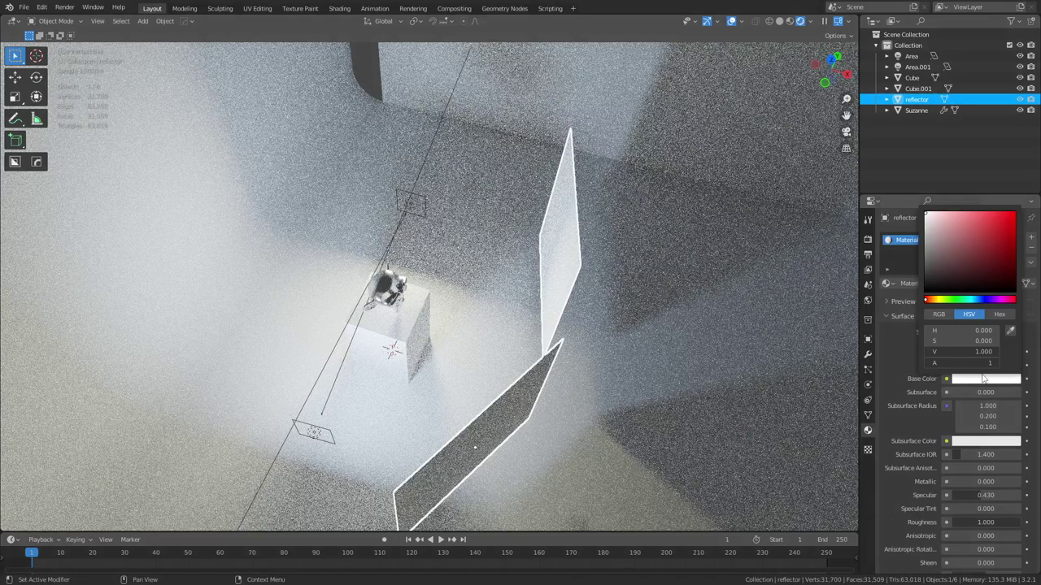
left_click(952, 300)
left_click(1008, 213)
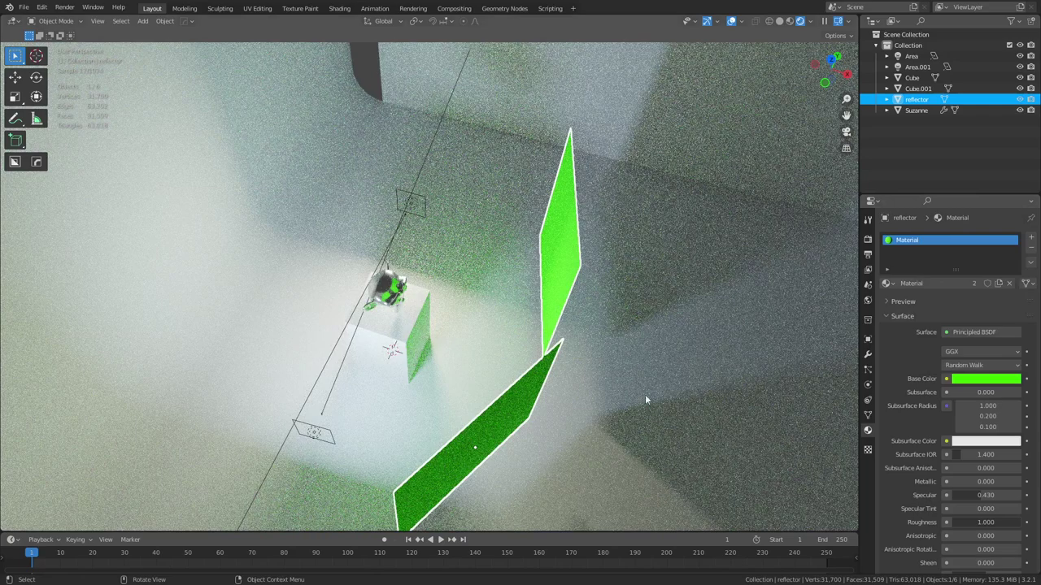
- Try orange and red as the reflector material's base color and settle on a pale pink
left_click(985, 381)
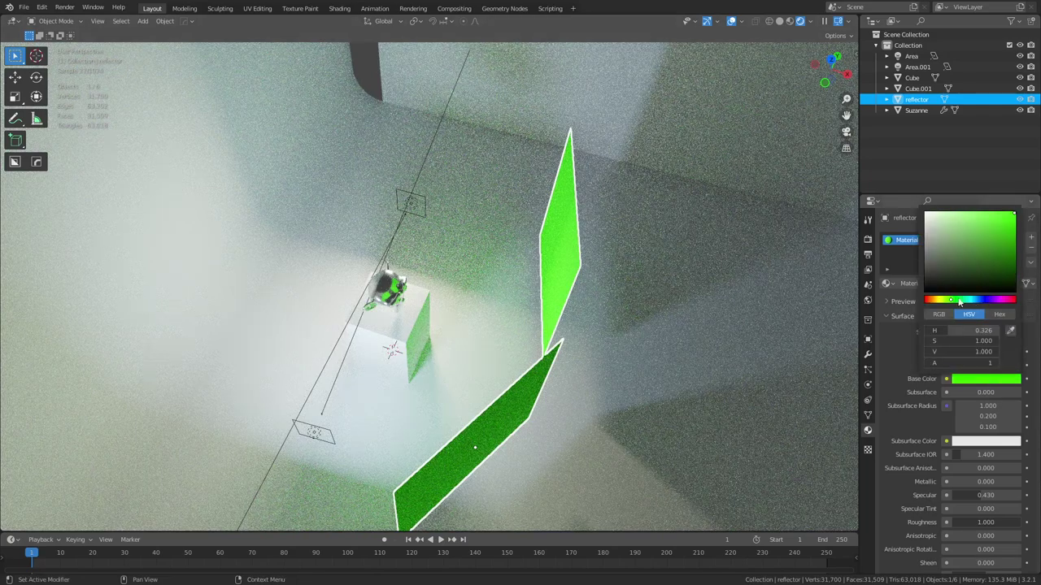
left_click(935, 300)
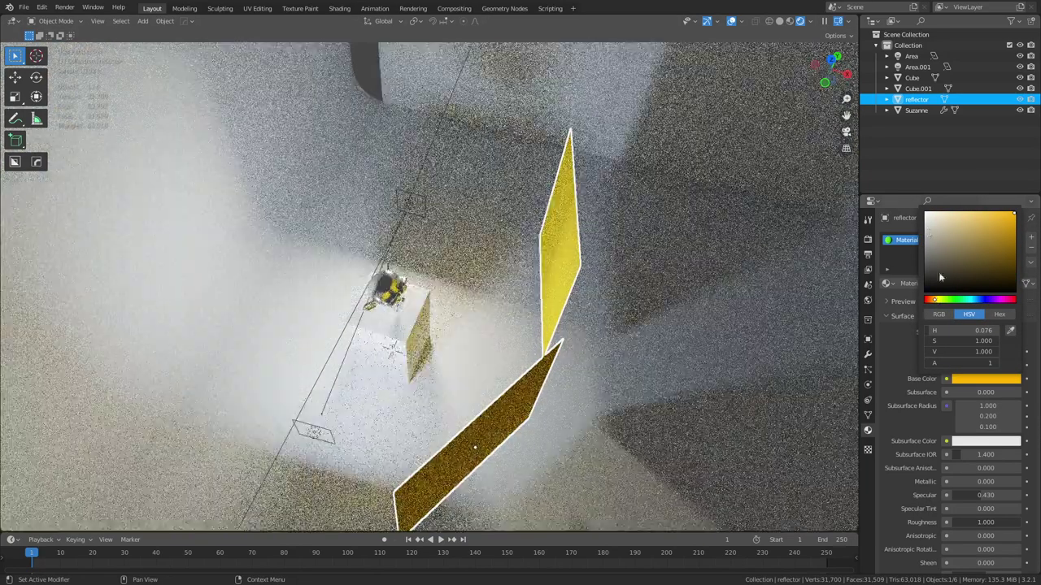
left_click_drag(935, 300, 927, 300)
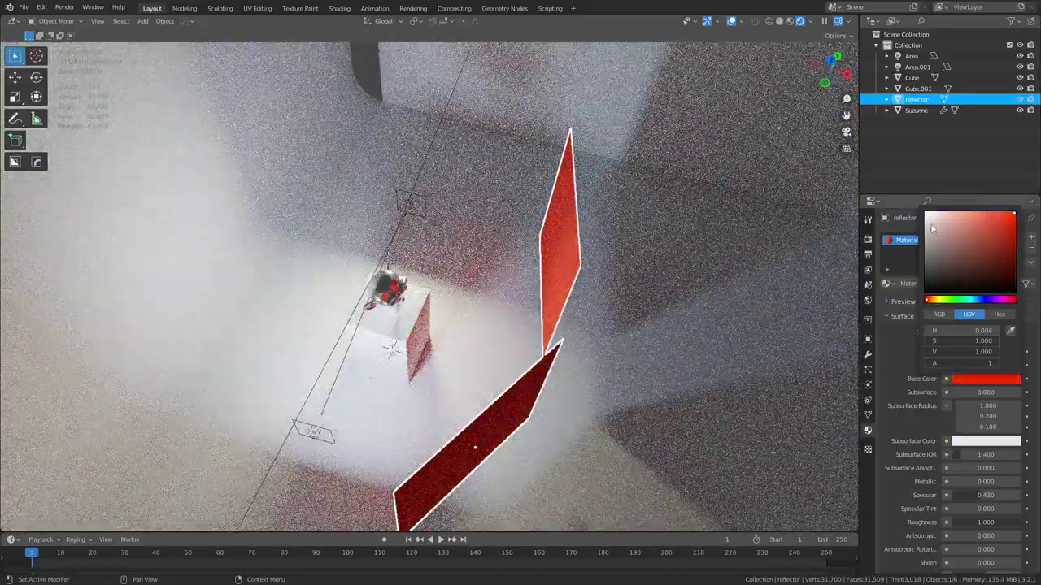
left_click(930, 224)
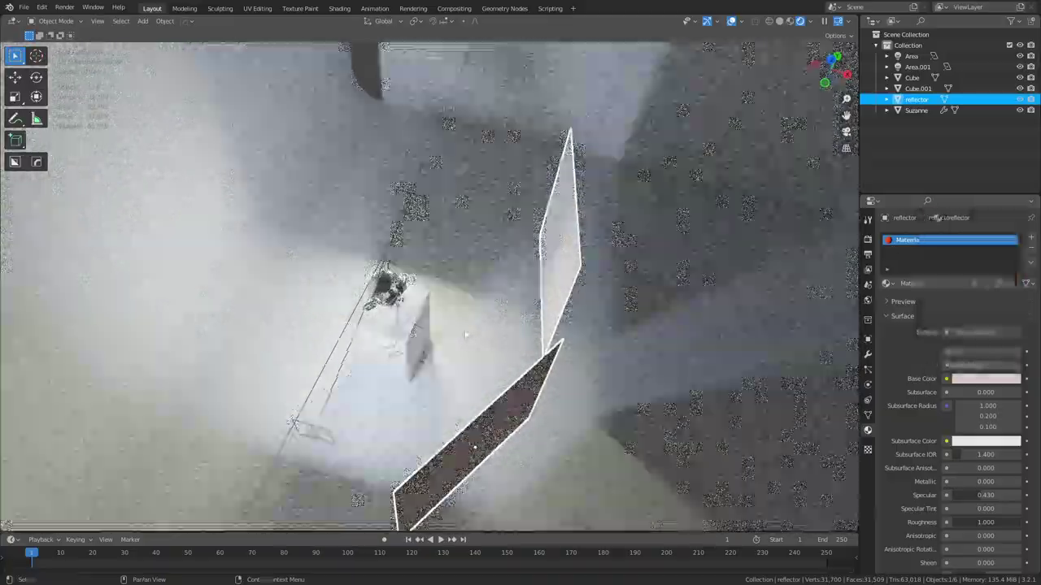
- Examine the monkey head with the pale pink reflectors, and set the reflector base color back to black
middle_click_drag(459, 365, 390, 301)
scroll(389, 302, "up", 3)
middle_click_drag(488, 313, 448, 283)
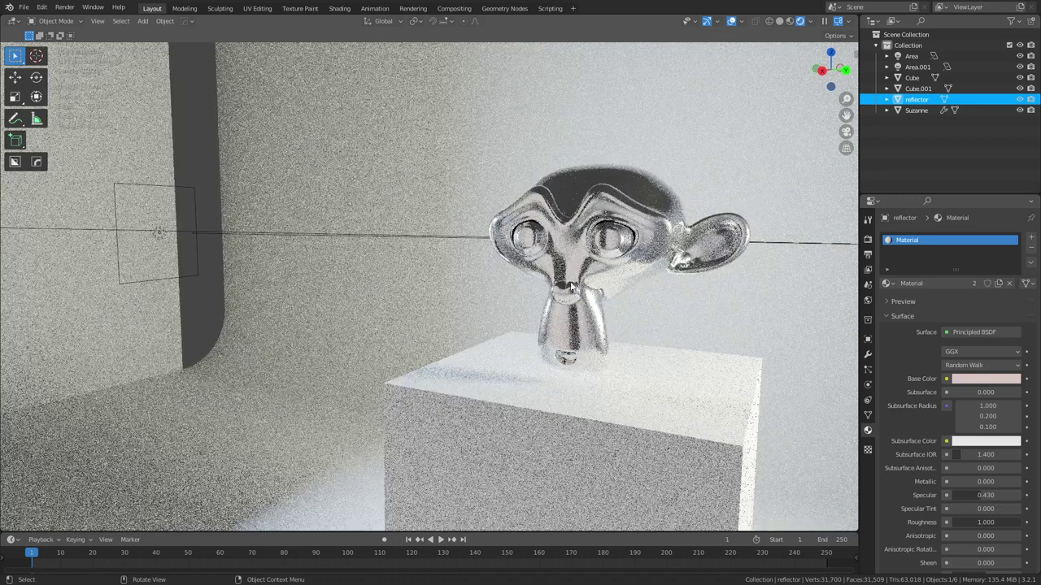
left_click(1009, 379)
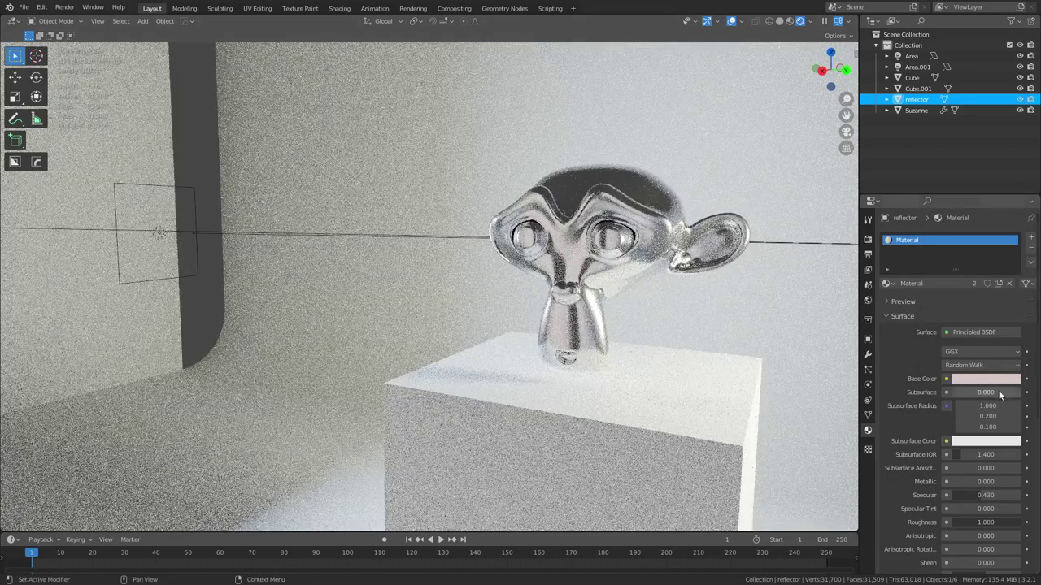
left_click(998, 380)
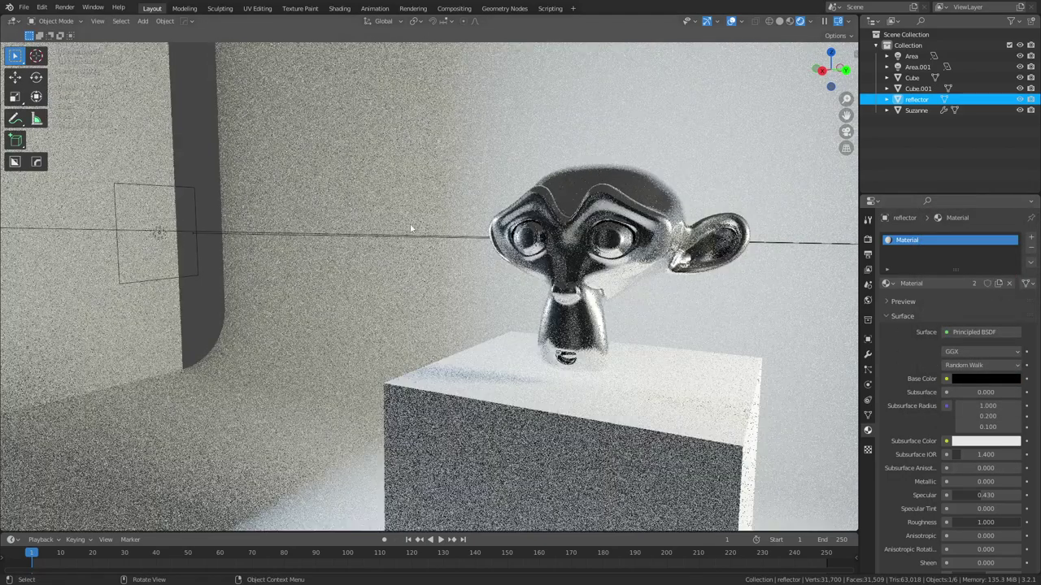
- Raise the monkey head material's Roughness to 1.000
left_click(566, 276)
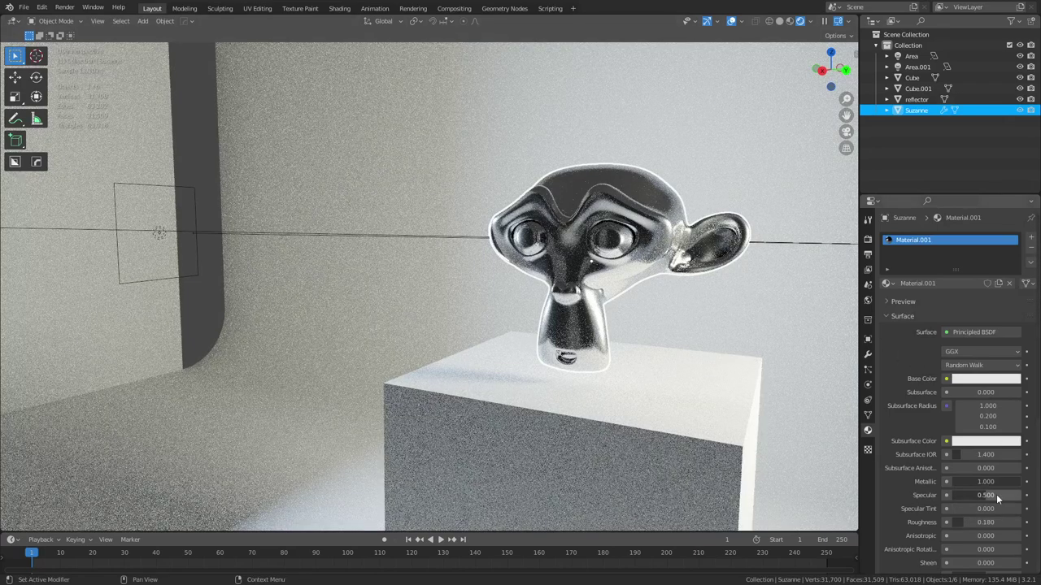
left_click_drag(985, 524, 1021, 523)
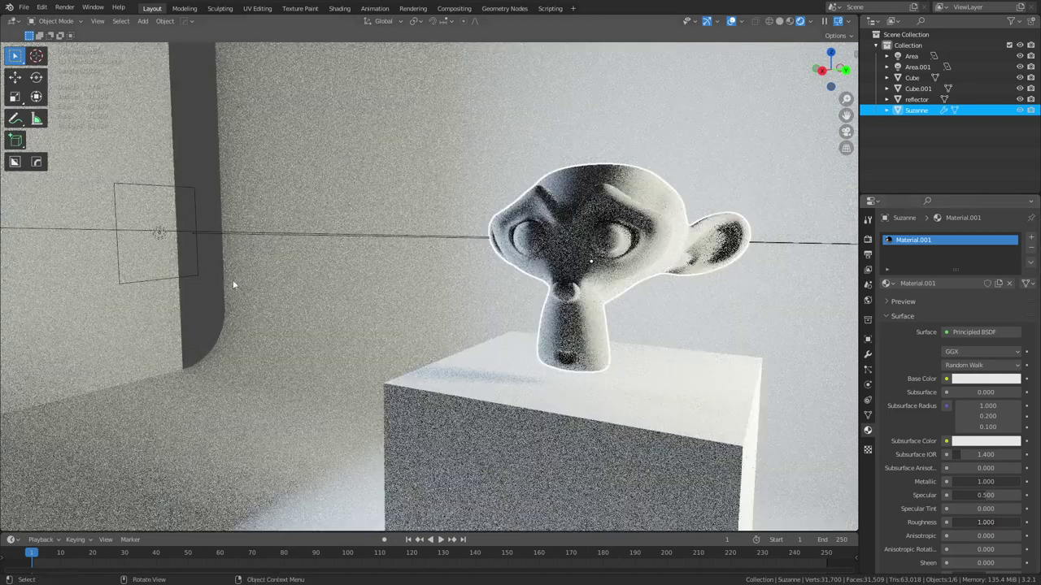
left_click(211, 292)
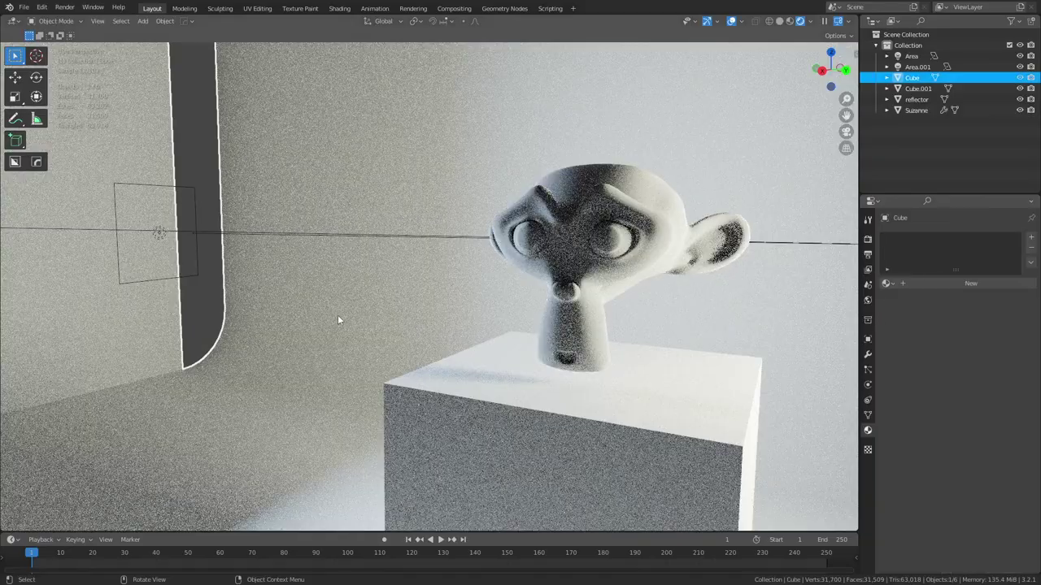
- Duplicate the warm white area light on the horizontal plane to behind the monkey head and rotate it about Z to face the head
middle_click_drag(511, 297, 545, 341)
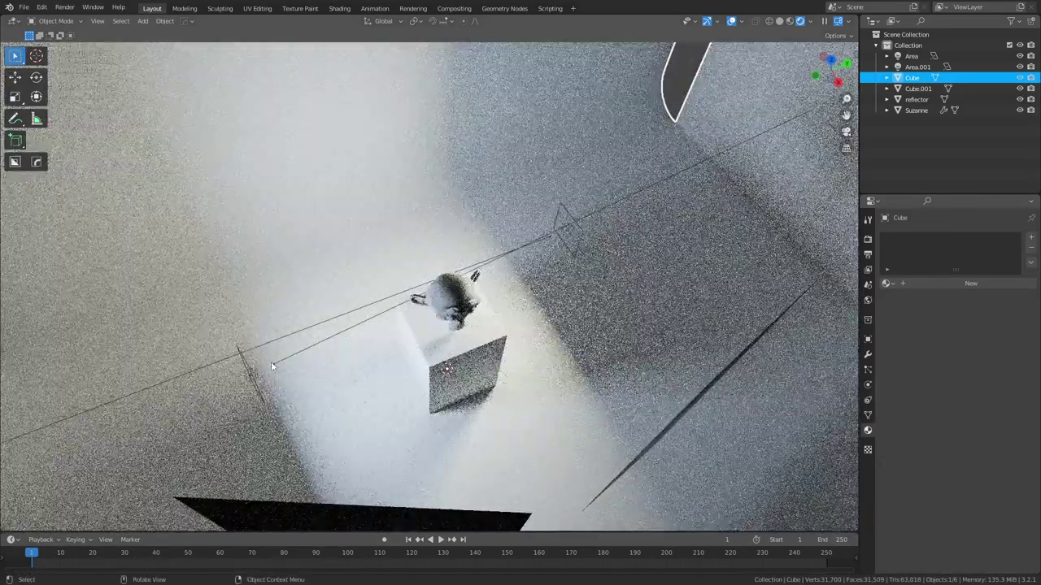
left_click(250, 370)
key("shift+d")
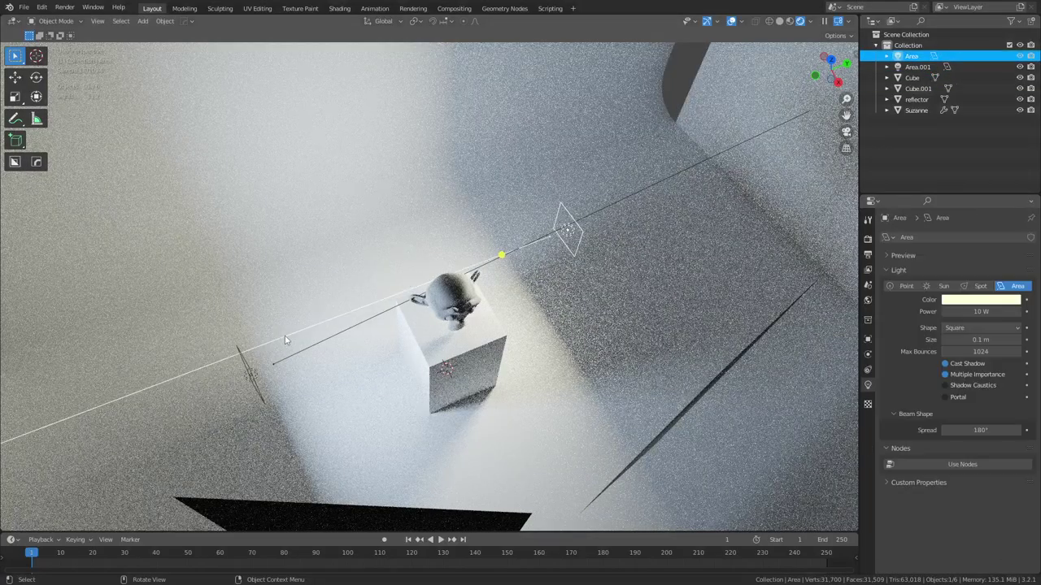
key("shift+z")
left_click(486, 414)
key("r")
key("z")
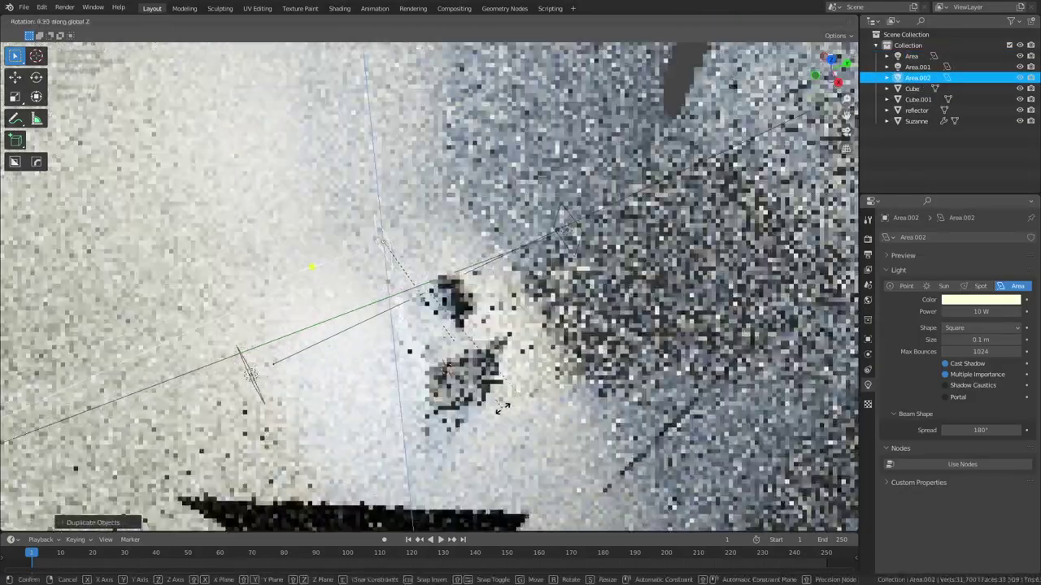
left_click(546, 407)
key("x")
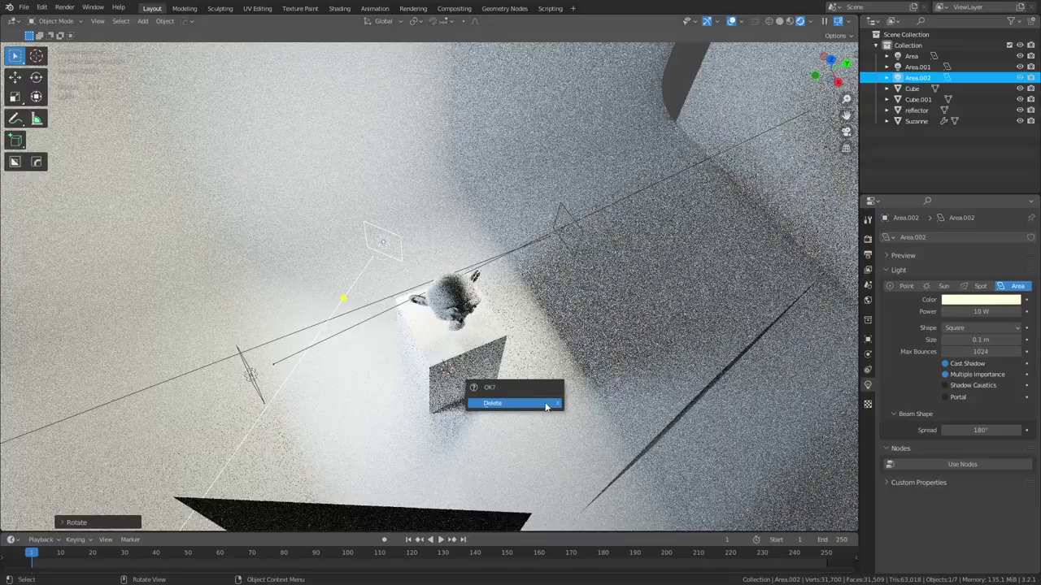
key("Escape")
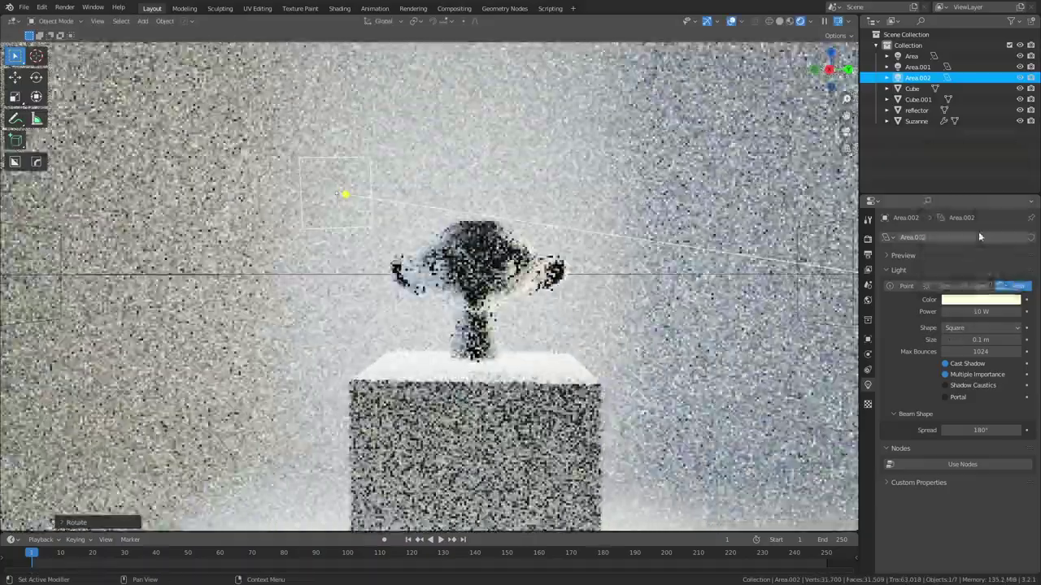
- Tint the area light behind the monkey head light pink with hue 0.000 and raise its power to 88.1 W
left_click(977, 299)
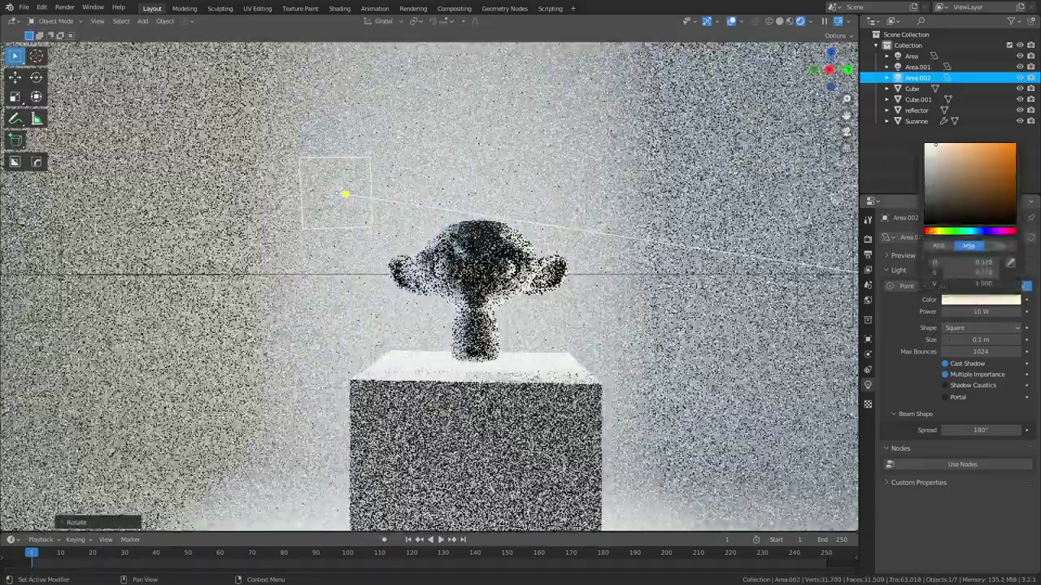
left_click_drag(935, 145, 948, 145)
left_click_drag(939, 231, 924, 231)
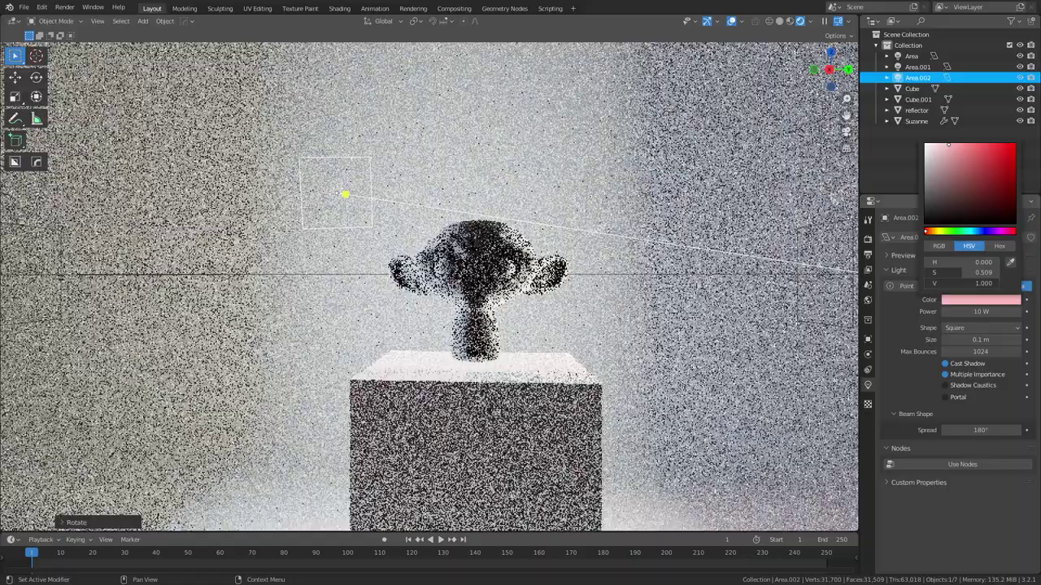
left_click_drag(948, 144, 946, 146)
left_click_drag(973, 311, 1015, 312)
scroll(430, 286, "down", 2)
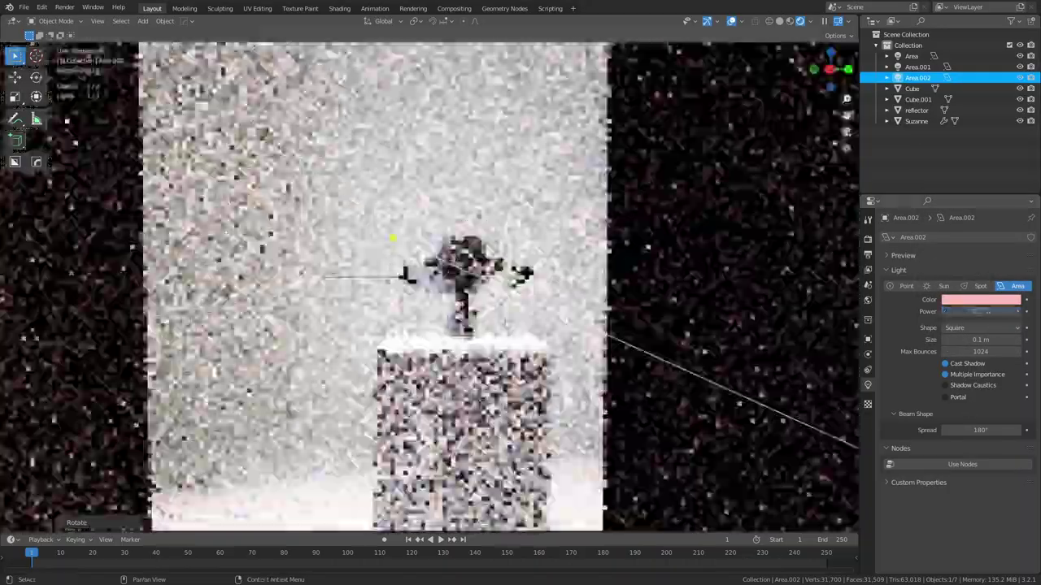
- Select the reflector planes and lower their black material's Specular to 0.000
middle_click_drag(648, 269, 585, 174)
left_click(584, 229)
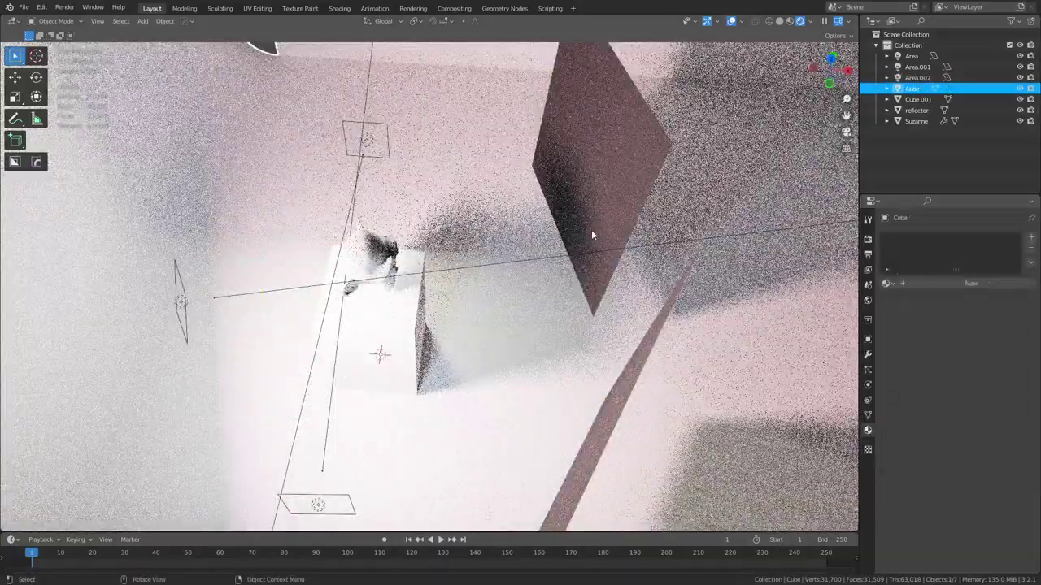
key("ctrl+Tab")
left_click(541, 231)
middle_click_drag(650, 225, 593, 375)
left_click(657, 306)
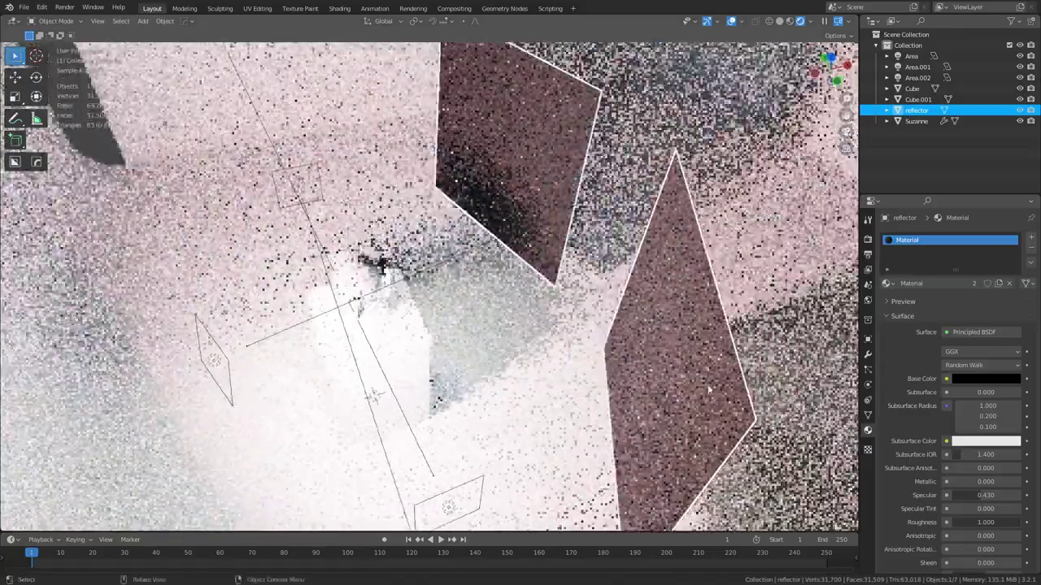
left_click(973, 380)
left_click_drag(926, 291, 925, 290)
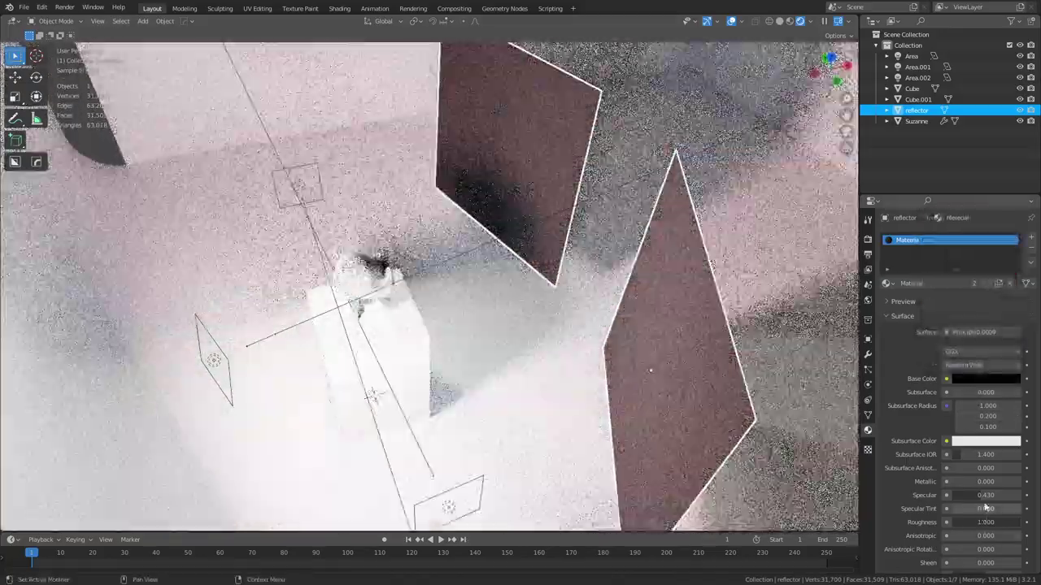
left_click_drag(984, 495, 935, 495)
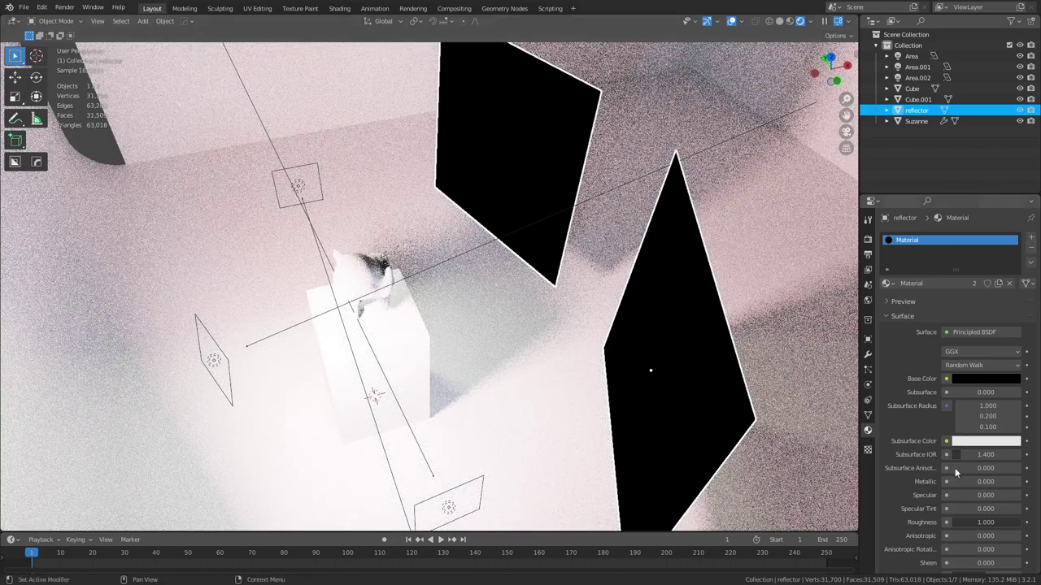
- Select the pink area light behind the monkey head and increase its color saturation to 0.780
left_click(508, 356)
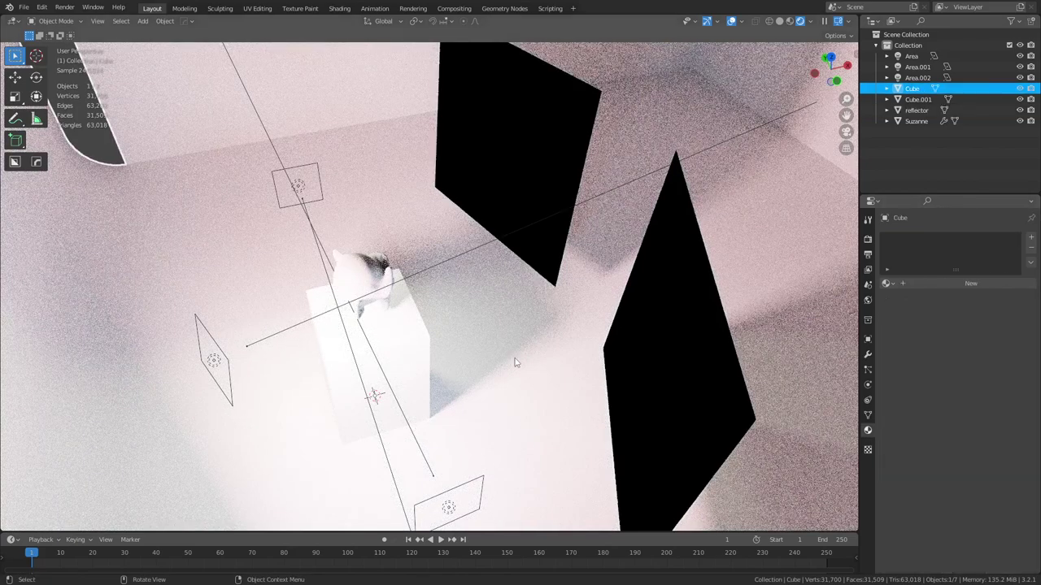
middle_click_drag(515, 362, 388, 332)
scroll(446, 360, "up", 4)
left_click(252, 99)
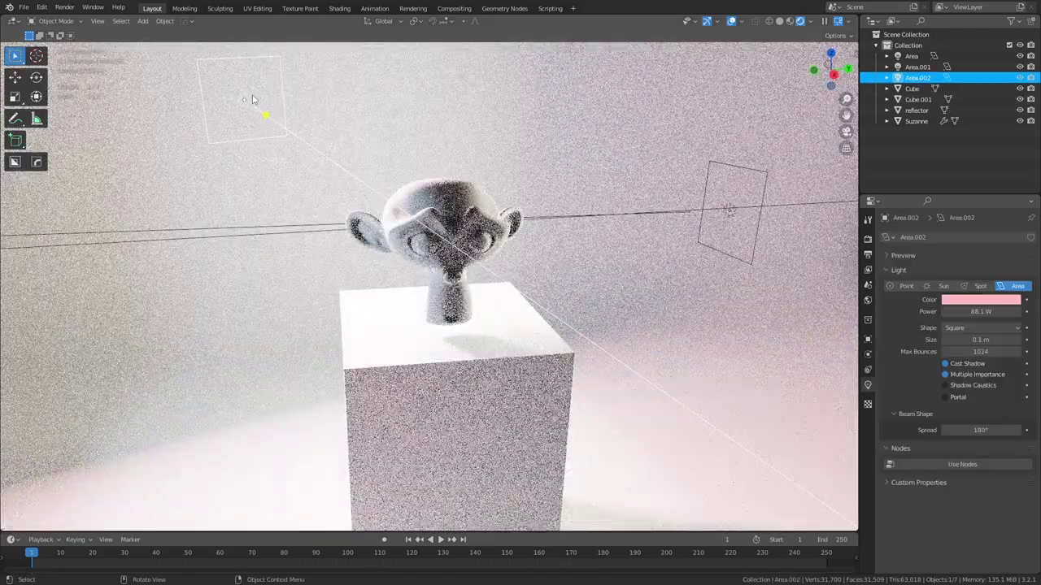
left_click(991, 301)
left_click_drag(945, 153, 969, 145)
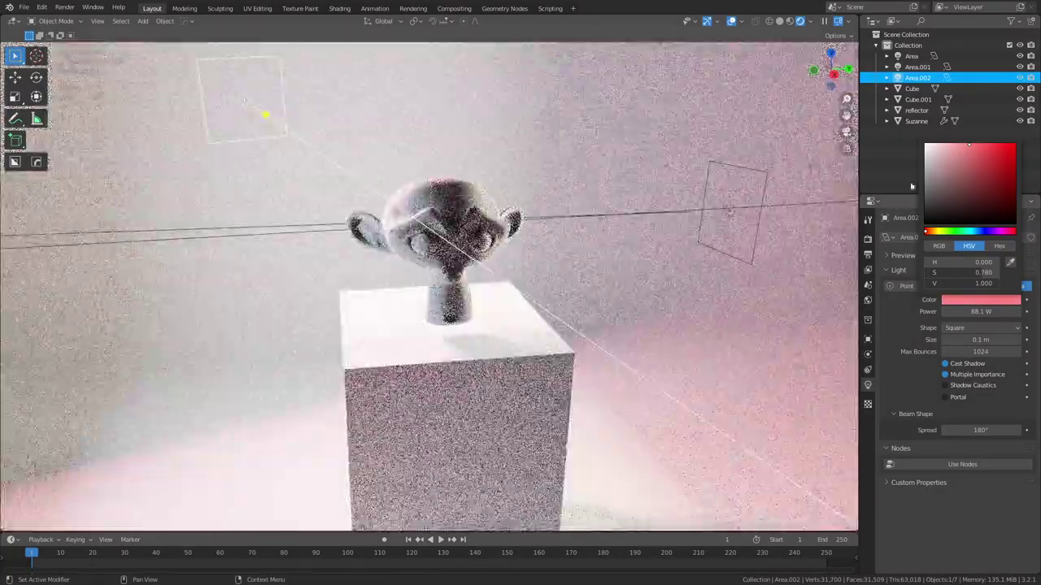
- Reduce the power of the pink area light behind the monkey head to 21.5 W
middle_click_drag(561, 317, 582, 233)
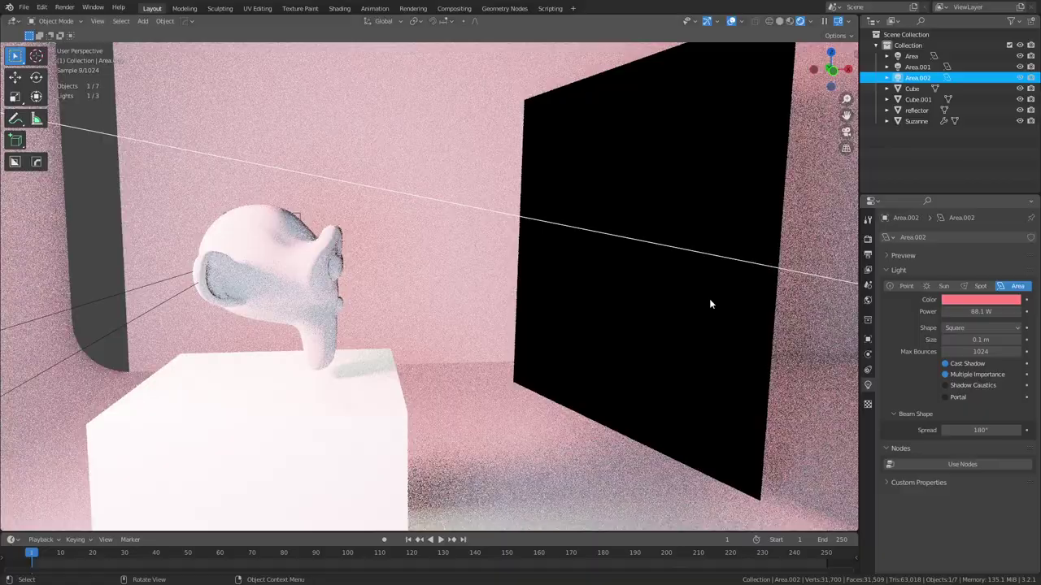
middle_click_drag(710, 300, 422, 201)
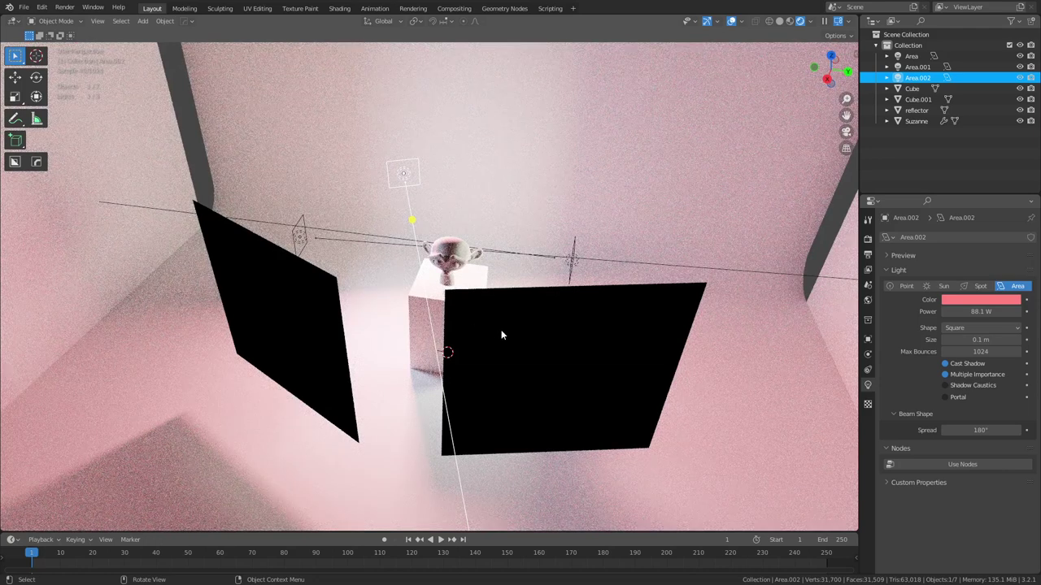
left_click(556, 341)
left_click(298, 235)
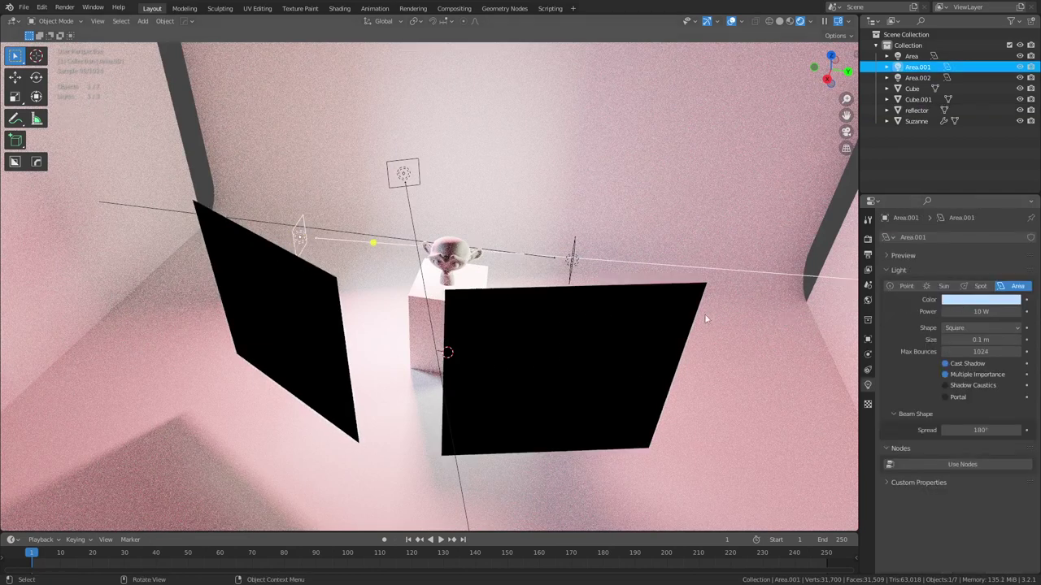
left_click(982, 300)
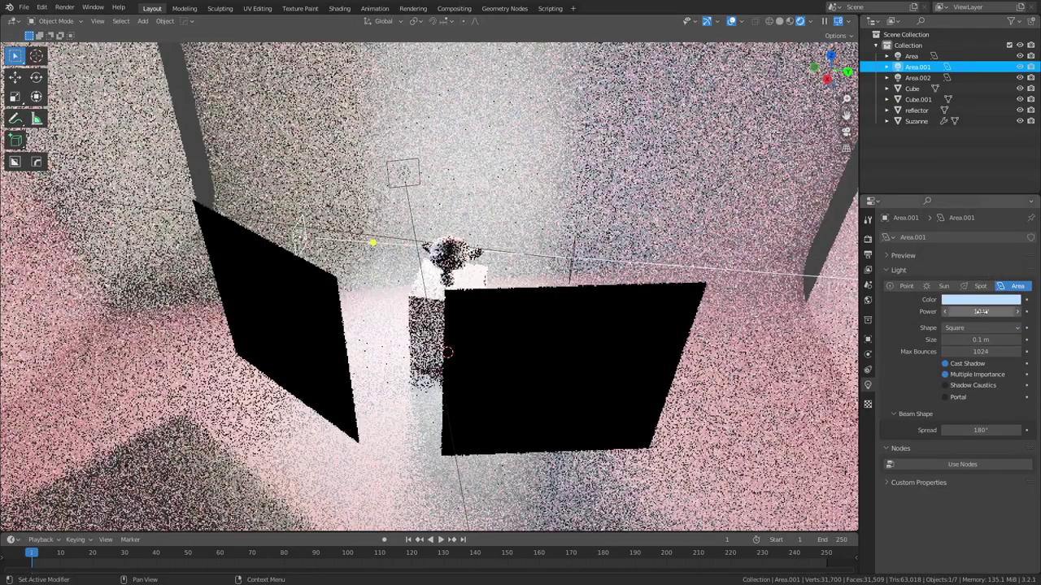
left_click_drag(980, 311, 961, 312)
left_click(926, 78)
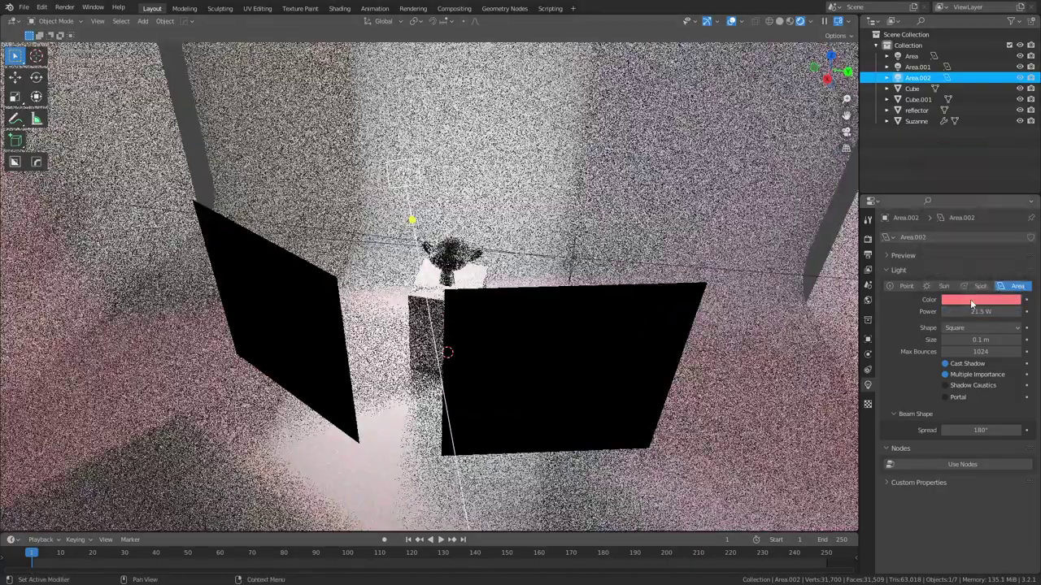
- Change the color of the area light behind the monkey head from pink to a light sky blue
left_click(980, 299)
left_click(981, 231)
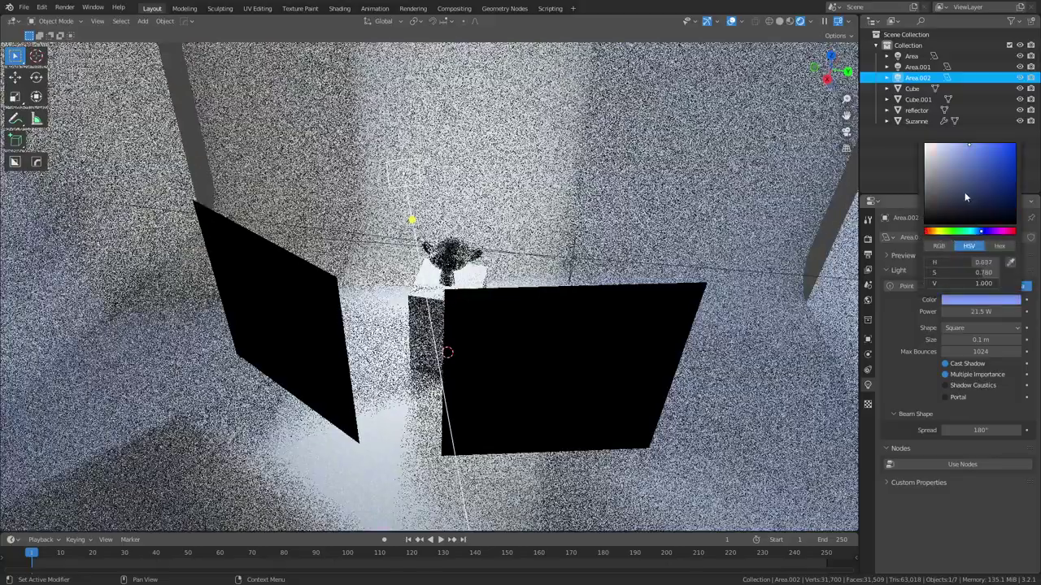
left_click_drag(955, 169, 948, 145)
left_click(977, 231)
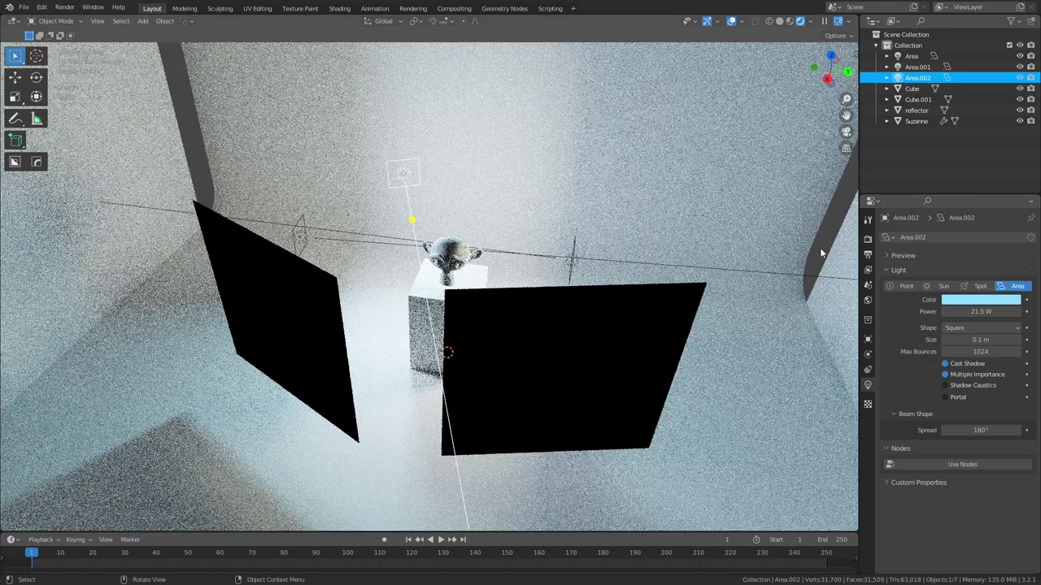
- Switch the viewport to Material Preview shading and tint the original warm white area light a pale cream
left_click(822, 253)
scroll(821, 254, "up", 5)
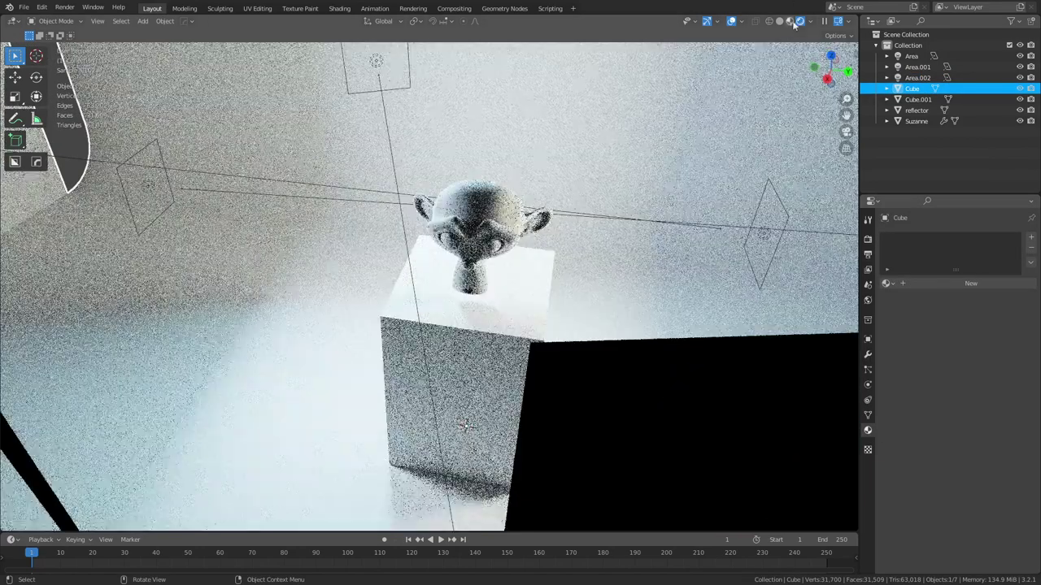
left_click(789, 22)
middle_click_drag(667, 106, 620, 297)
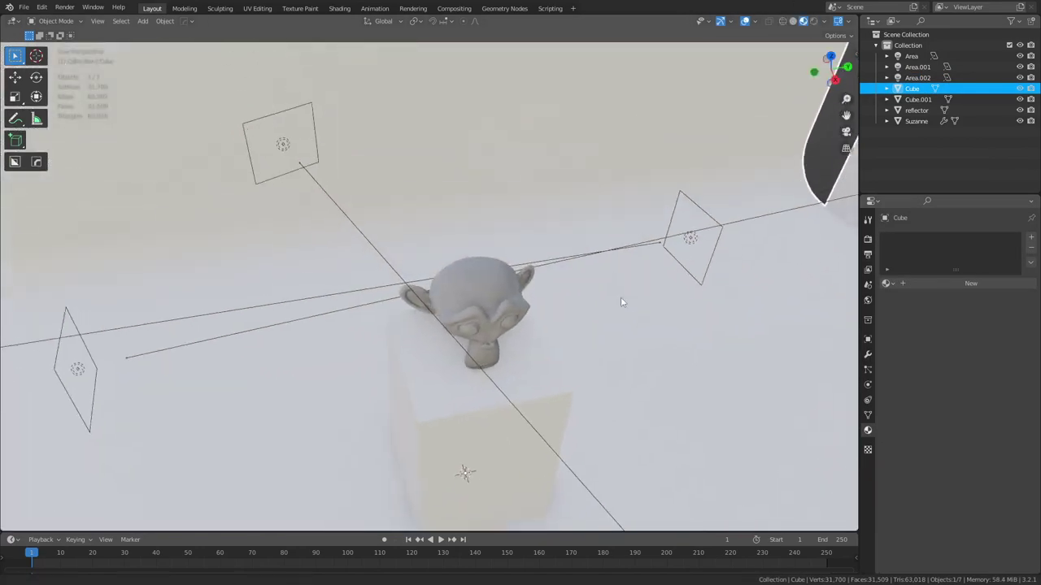
left_click(690, 240)
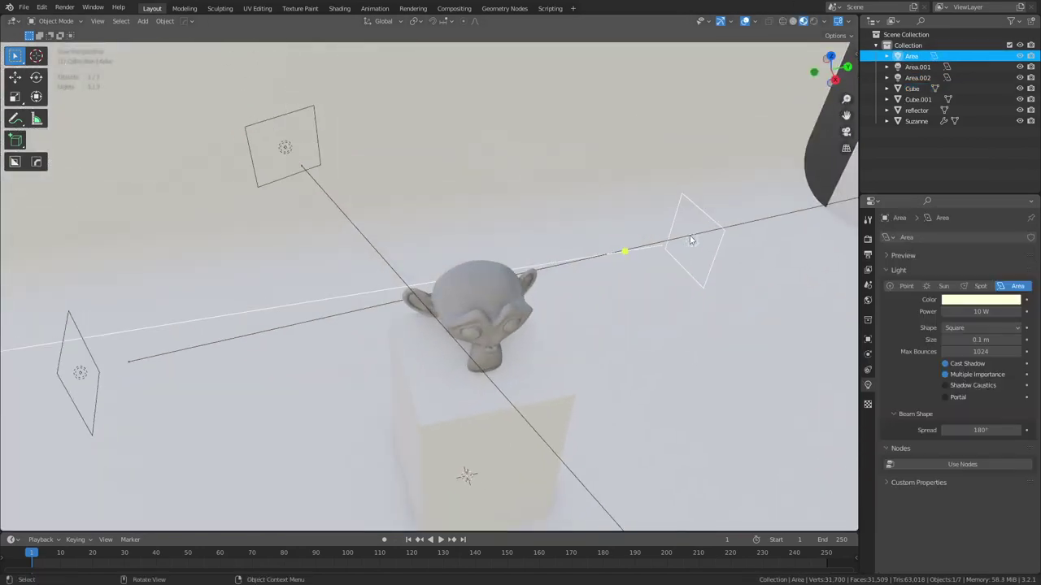
left_click(1003, 300)
- Enable Scene Lights and Scene World for the Material Preview viewport shading
left_click(824, 21)
left_click(824, 23)
left_click(824, 22)
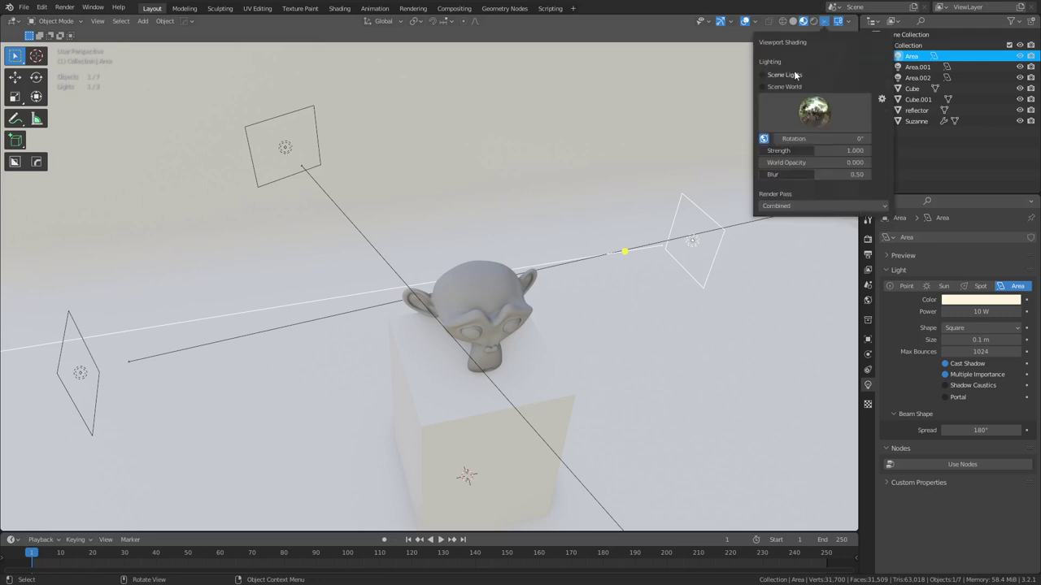
left_click(795, 75)
left_click(788, 86)
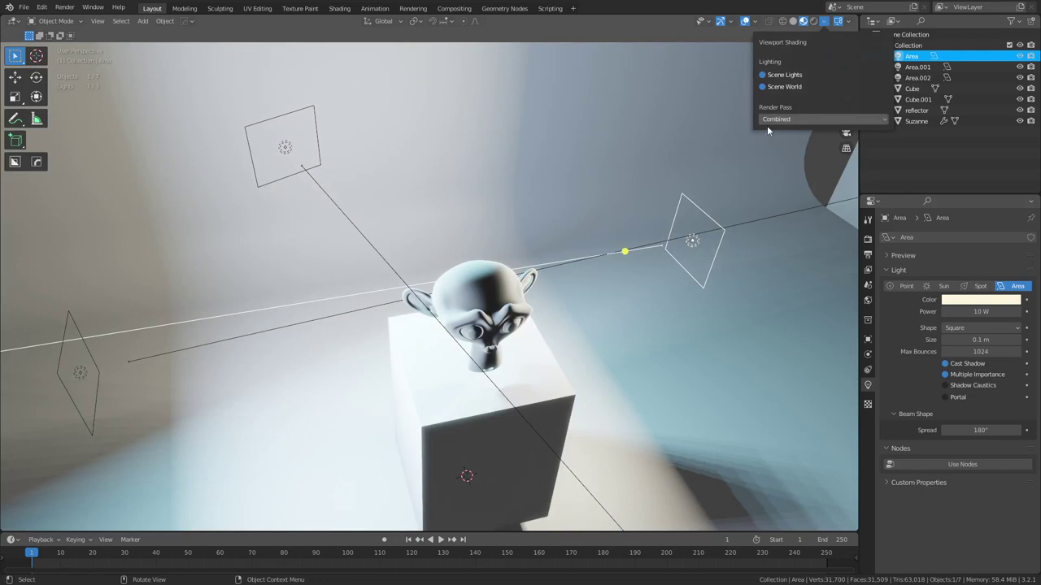
- Set Eevee's viewport samples to 1 and return the render engine to Cycles
left_click(867, 239)
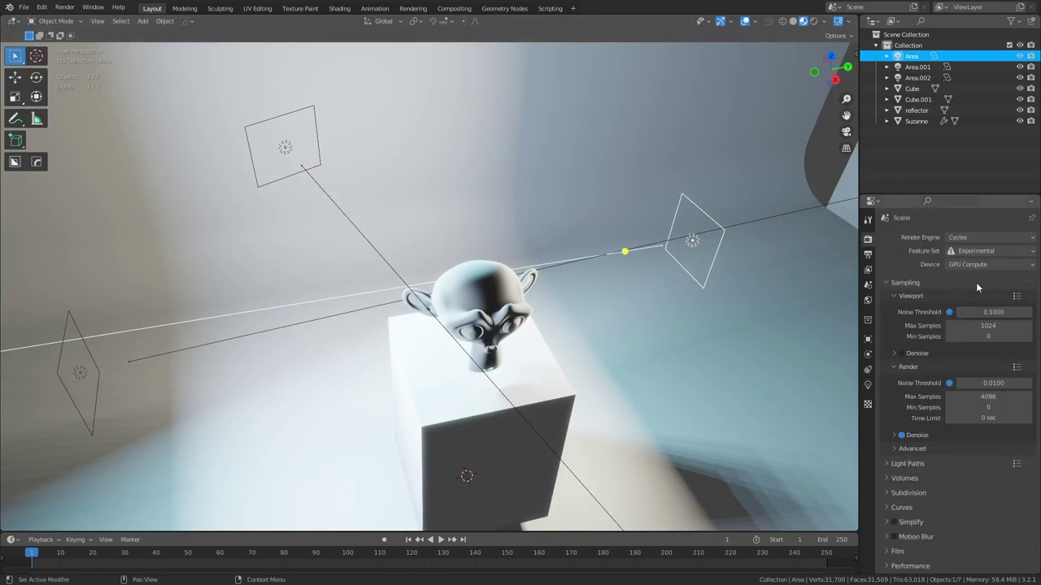
left_click(973, 240)
left_click(974, 249)
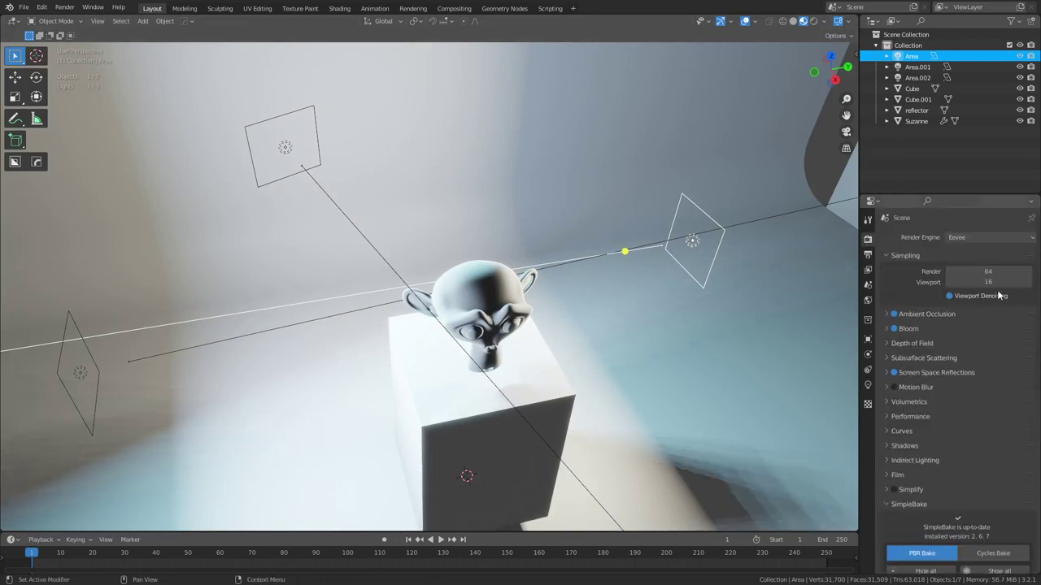
key("Return")
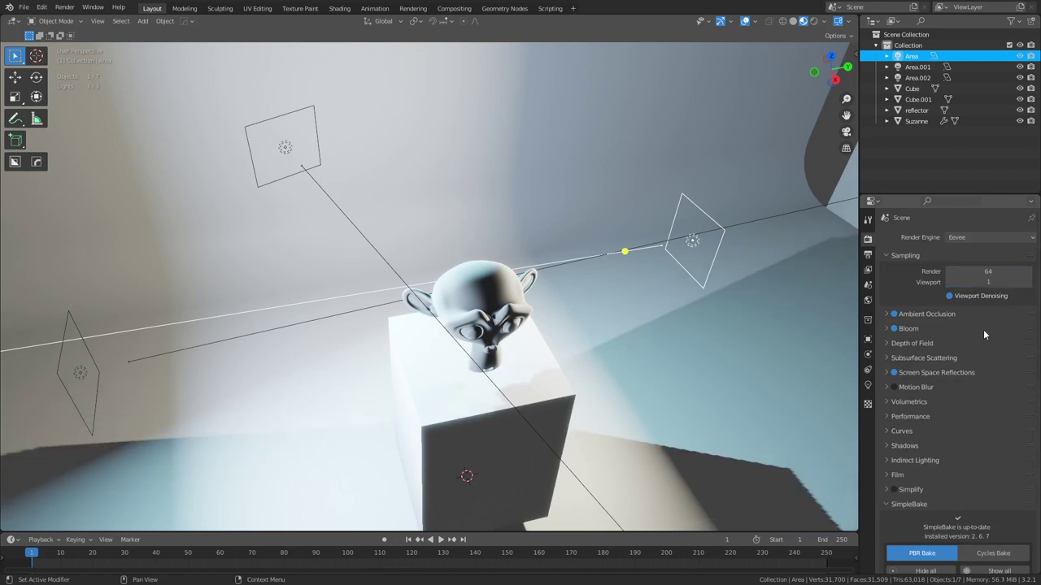
left_click(964, 238)
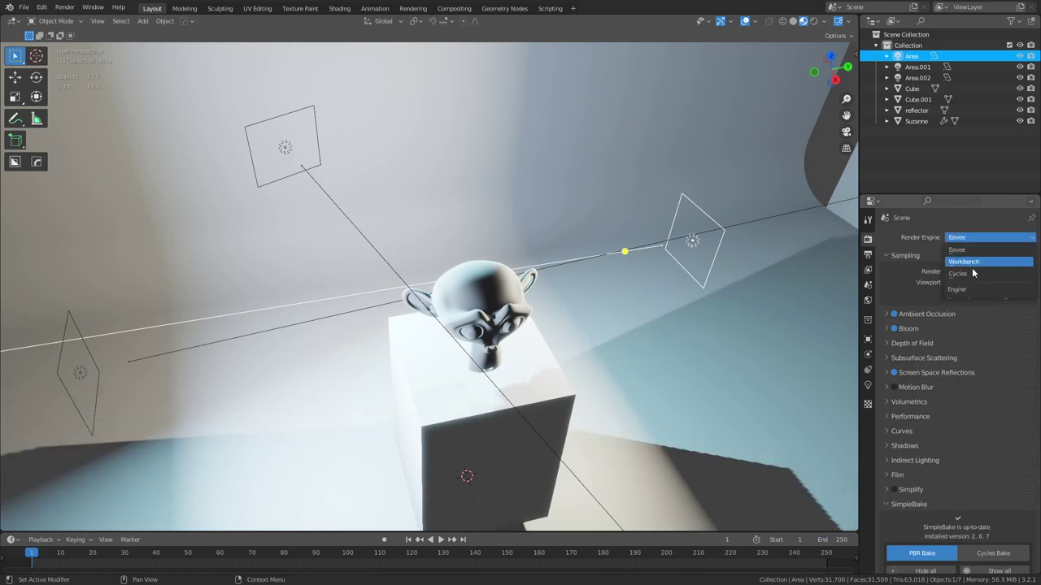
left_click(968, 273)
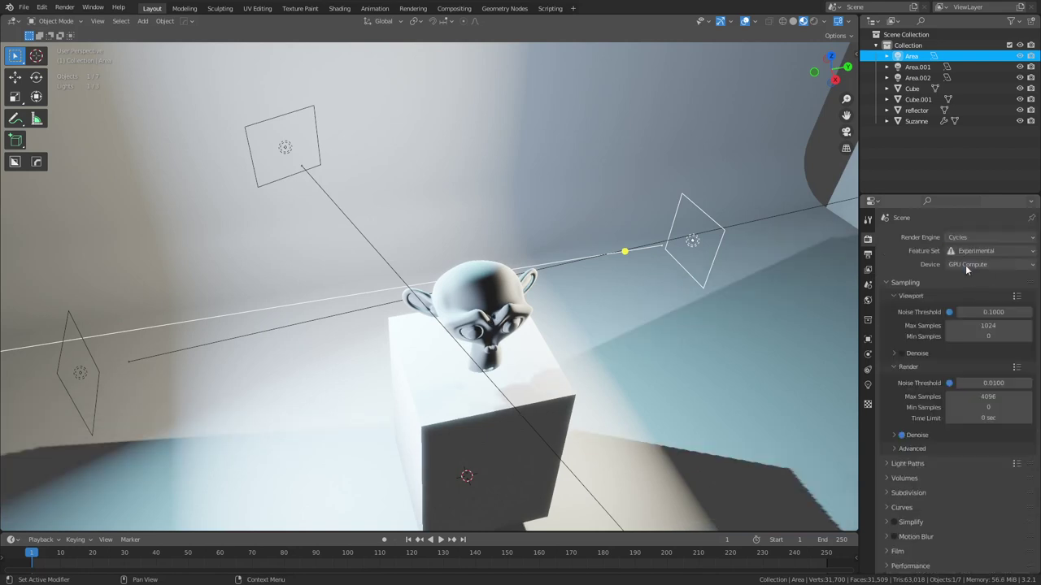
- Duplicate the warm area light on the horizontal plane and place the copy between the pedestal and the upright black reflector
left_click(822, 171)
middle_click_drag(571, 361, 700, 346)
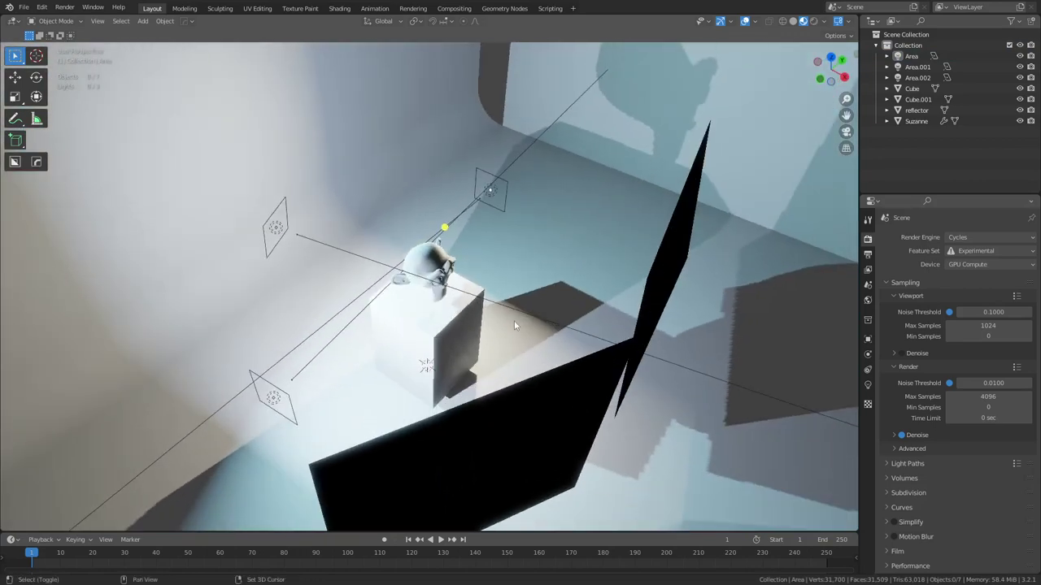
middle_click_drag(513, 322, 534, 323, "shift")
scroll(534, 322, "up", 1)
left_click(531, 189)
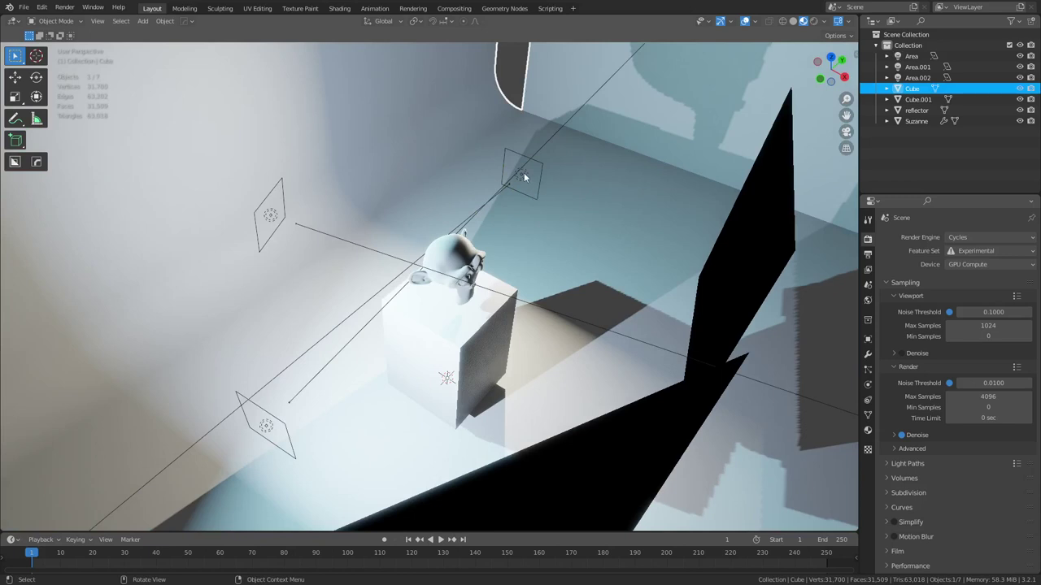
left_click(523, 172)
key("shift+d")
key("shift+z")
left_click(659, 272)
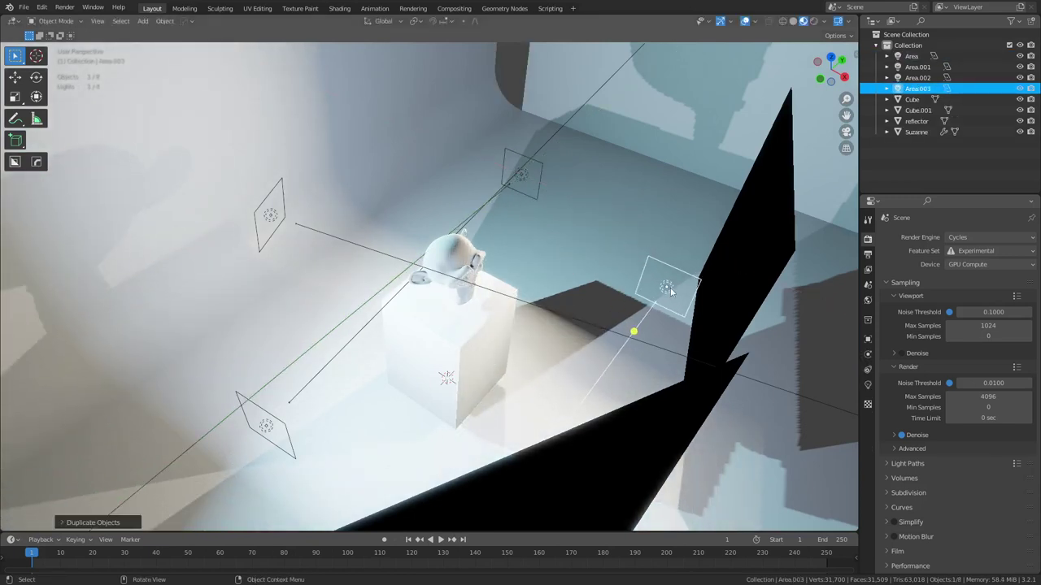
- Rotate the duplicated area light about the Z axis to face the pedestal and raise it along Z
key("r")
key("z")
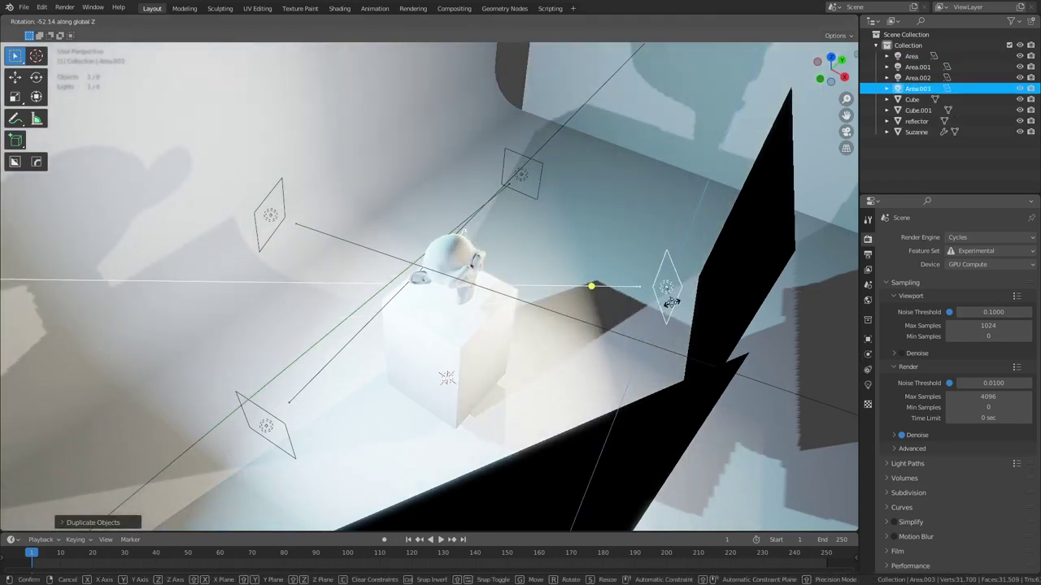
left_click(671, 302)
key("g")
key("z")
left_click(695, 233)
- Tilt the duplicated area light downward and turn it so its beam aims at the monkey head
key("r")
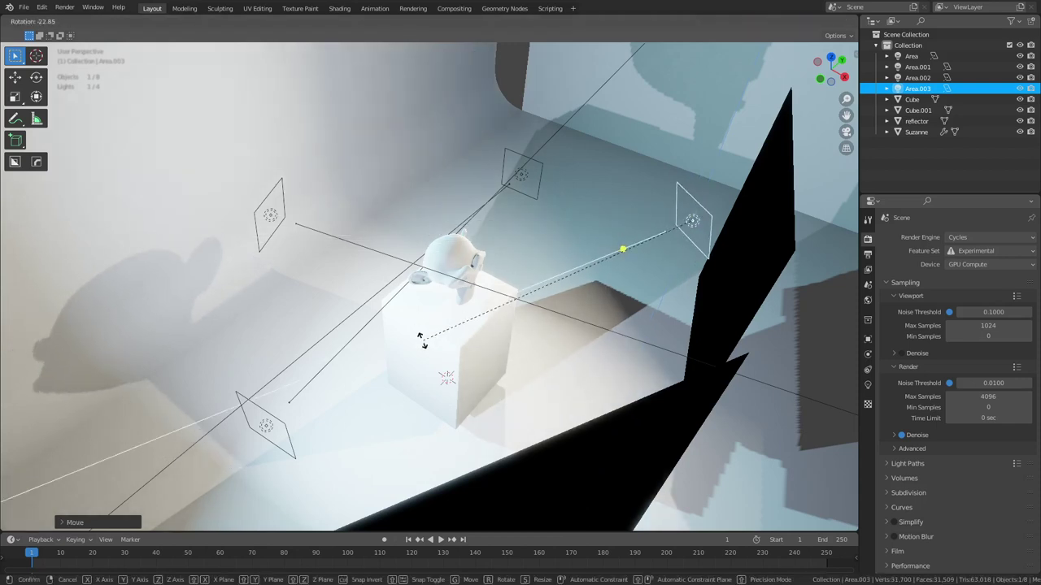
left_click(490, 323)
middle_click_drag(621, 395, 600, 434)
key("r")
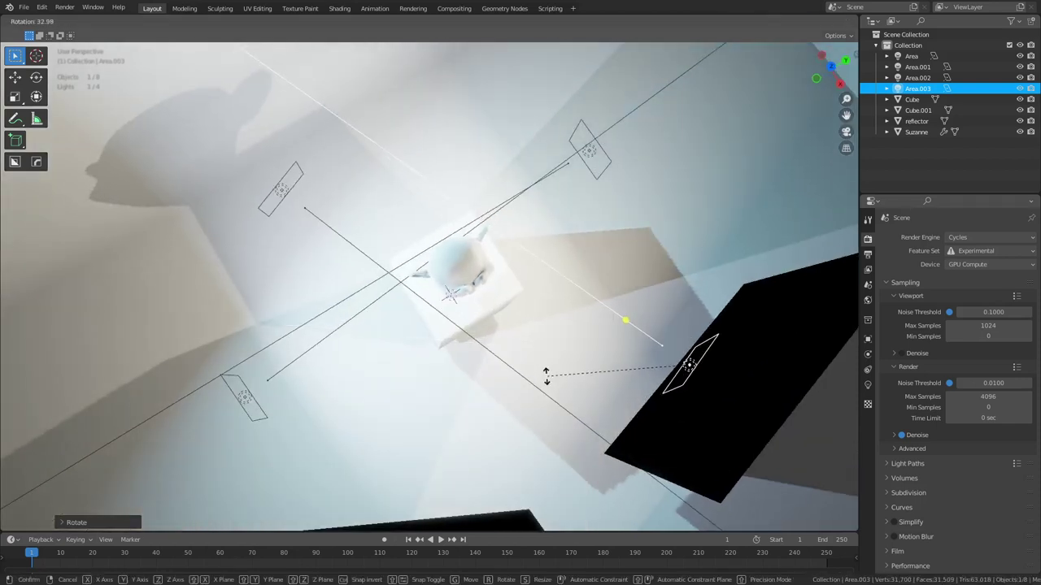
left_click(664, 433)
- Lower the duplicated area light's power to 800 mW and tint it a saturated blue
left_click(868, 387)
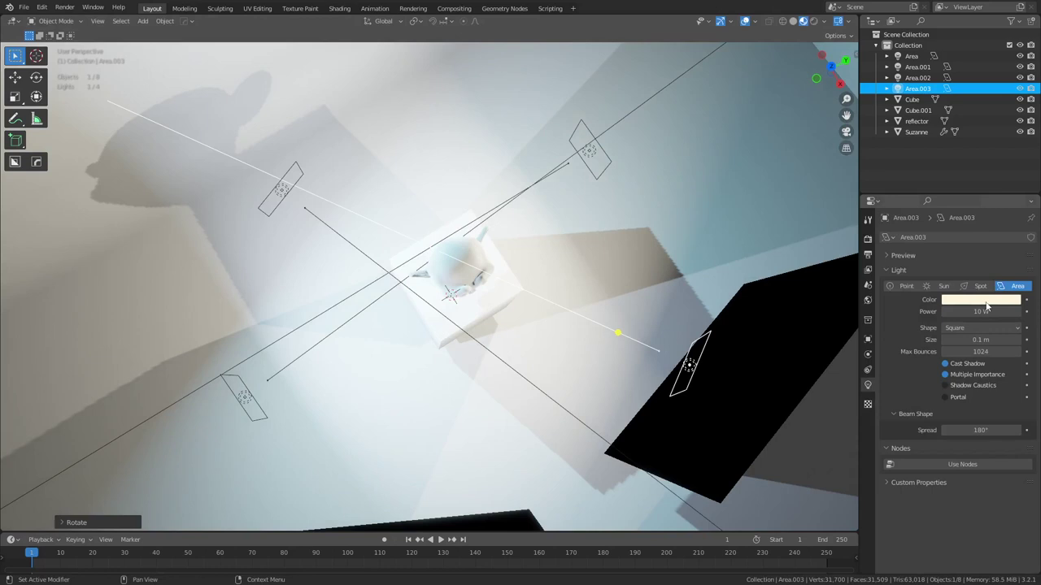
left_click_drag(981, 311, 940, 311)
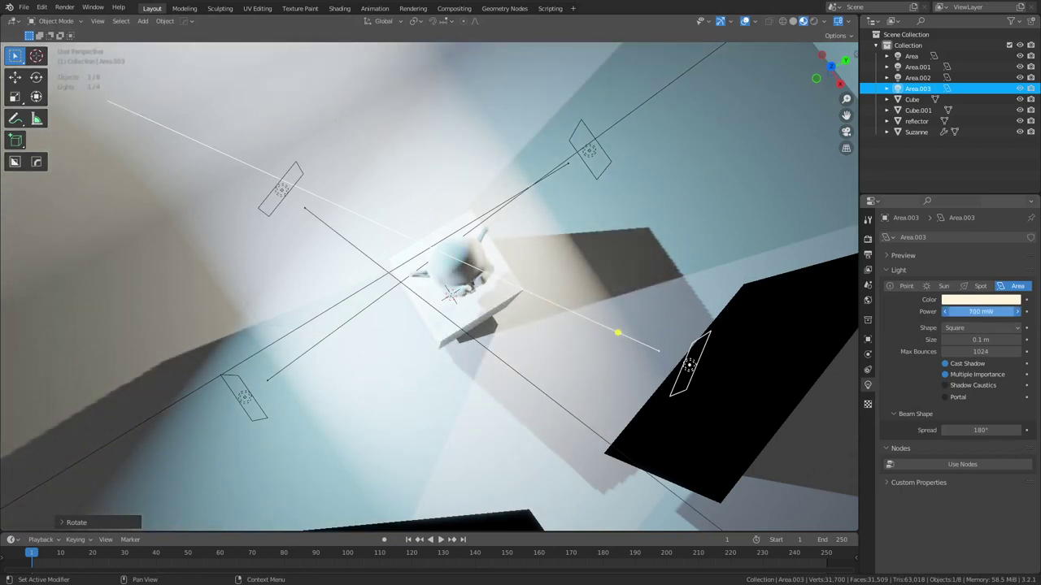
left_click(986, 301)
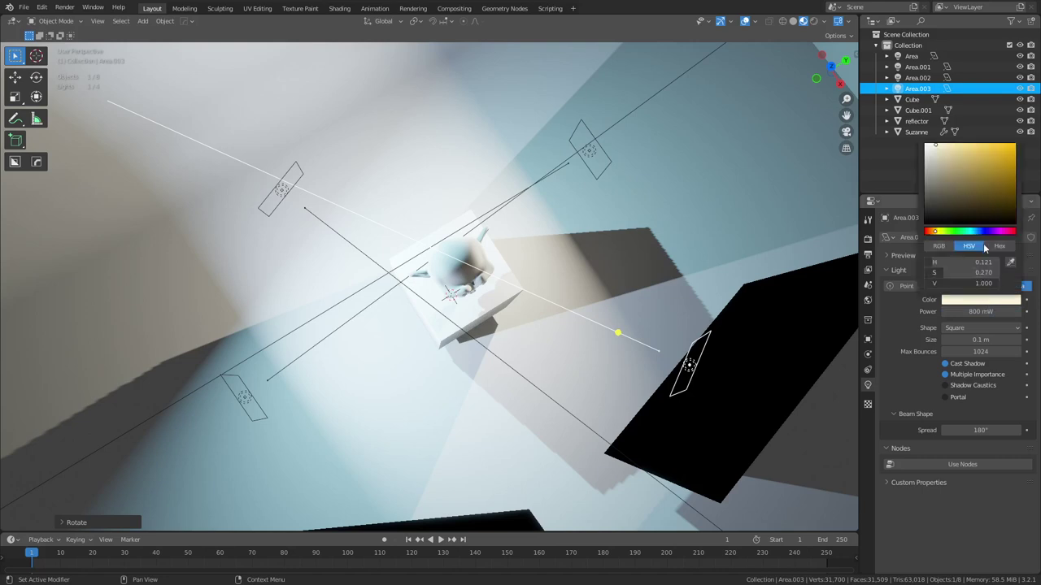
left_click(977, 232)
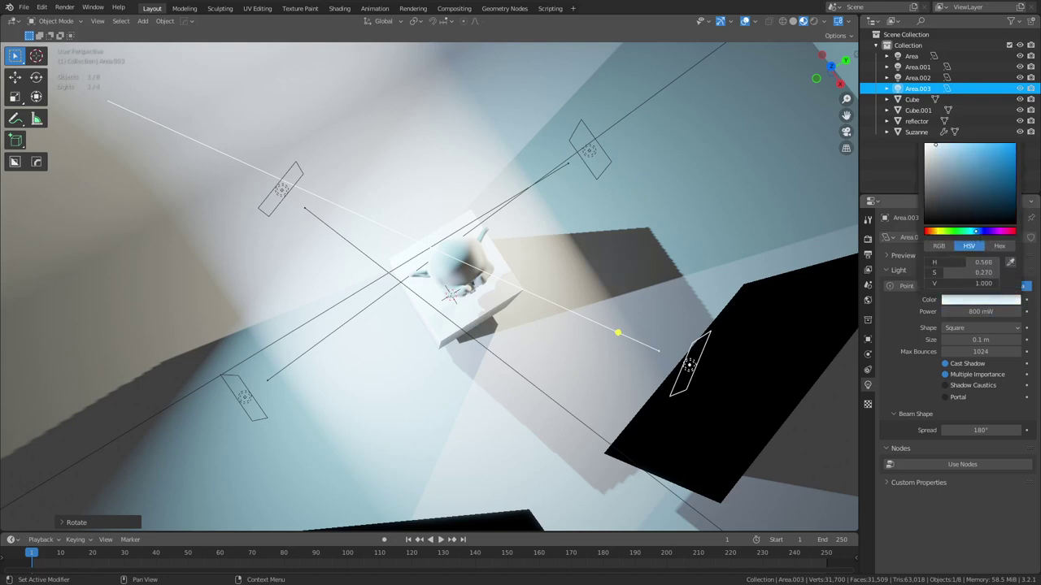
left_click_drag(976, 232, 969, 232)
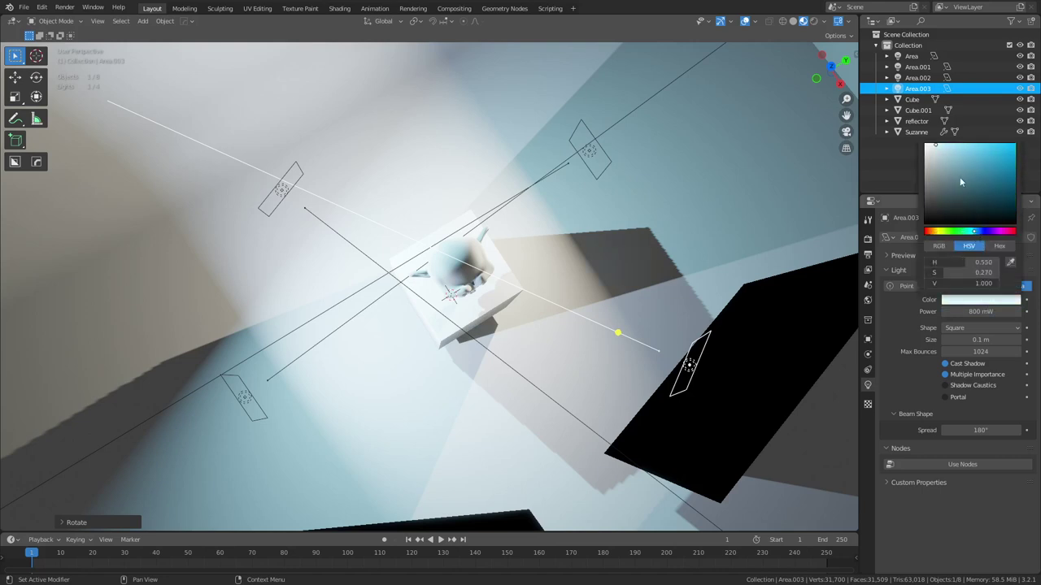
left_click_drag(960, 182, 956, 145)
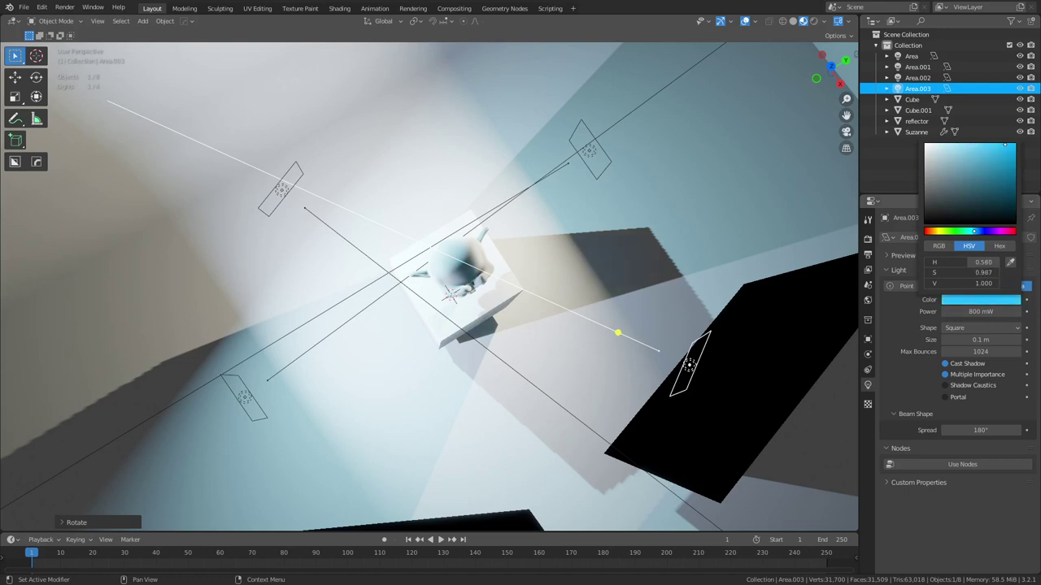
left_click_drag(980, 234, 977, 232)
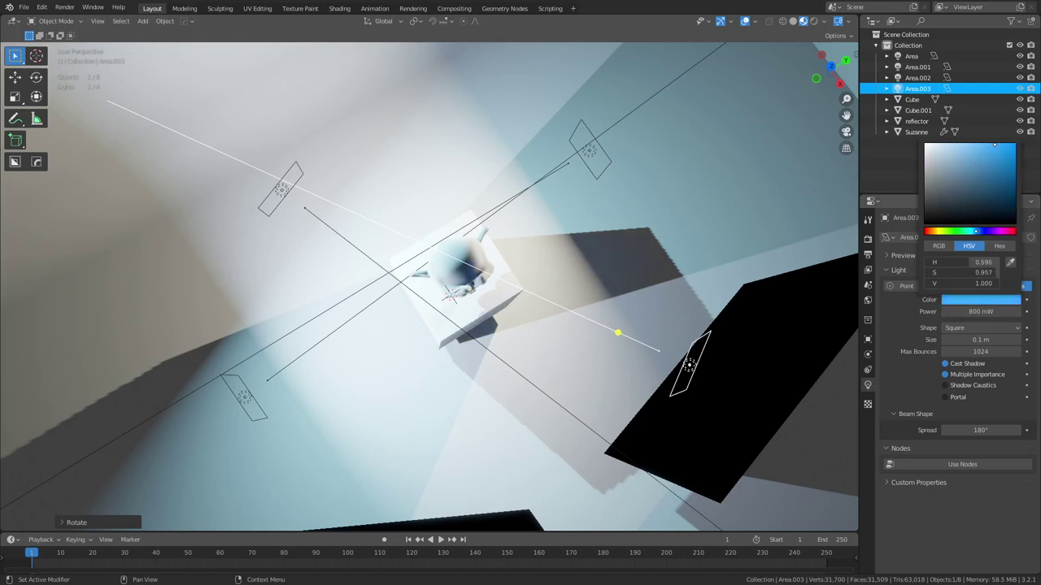
- View the monkey head close up from the front and switch the viewport to Rendered shading, comparing it with Solid shading
left_click(568, 397)
middle_click_drag(529, 432, 484, 352)
scroll(484, 351, "up", 4)
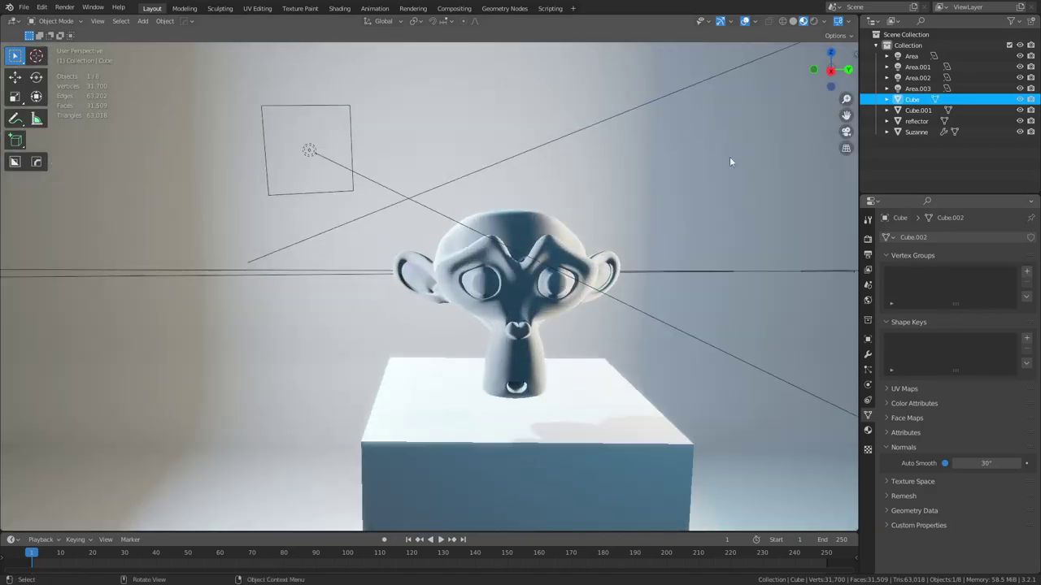
left_click(813, 21)
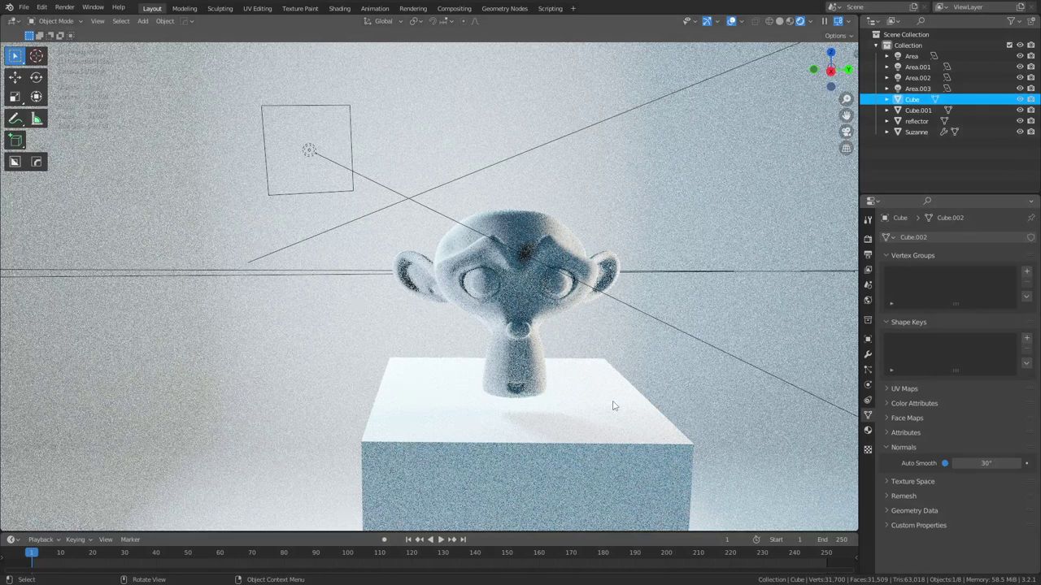
left_click(789, 20)
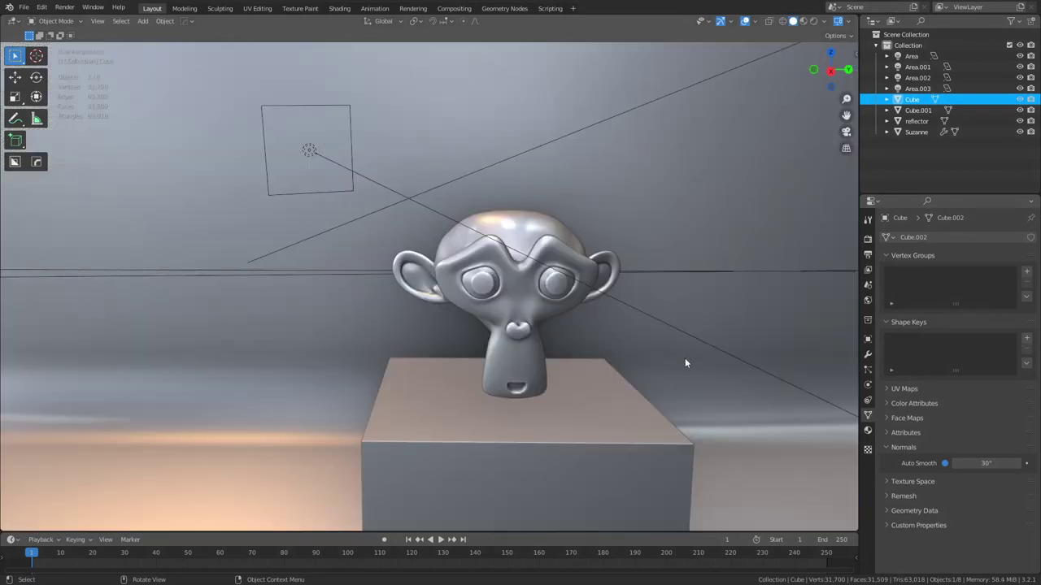
left_click(813, 20)
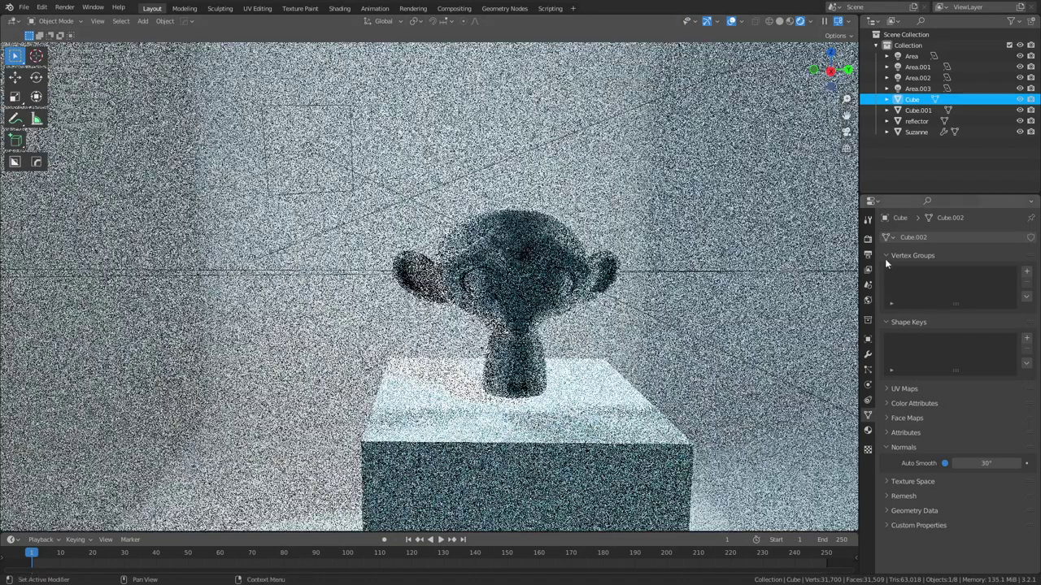
- Set the scene's color management to an exposure of 0.750 and a gamma of 0.375
left_click(868, 239)
scroll(951, 504, "down", 7)
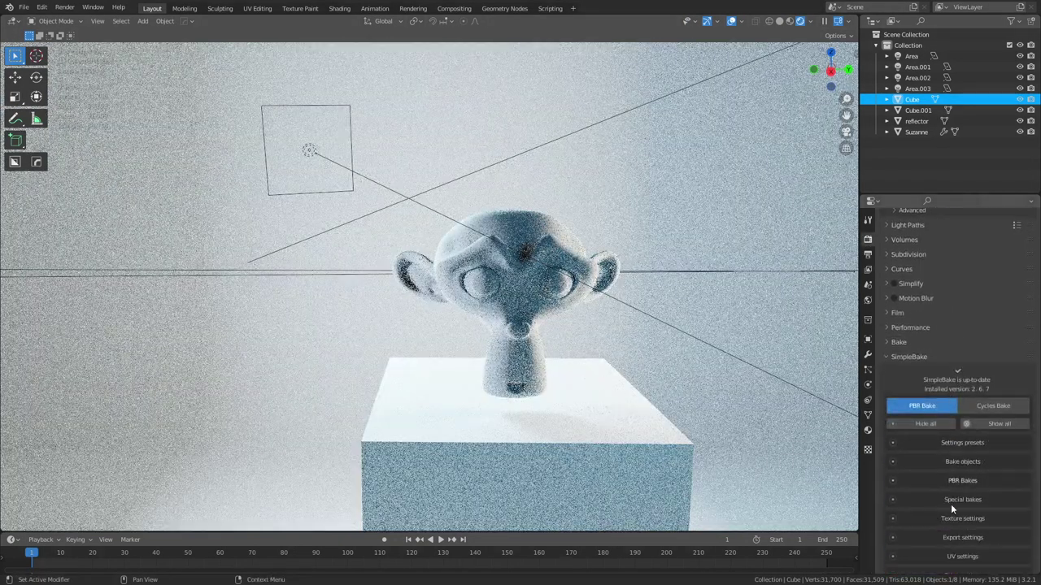
scroll(950, 504, "down", 6)
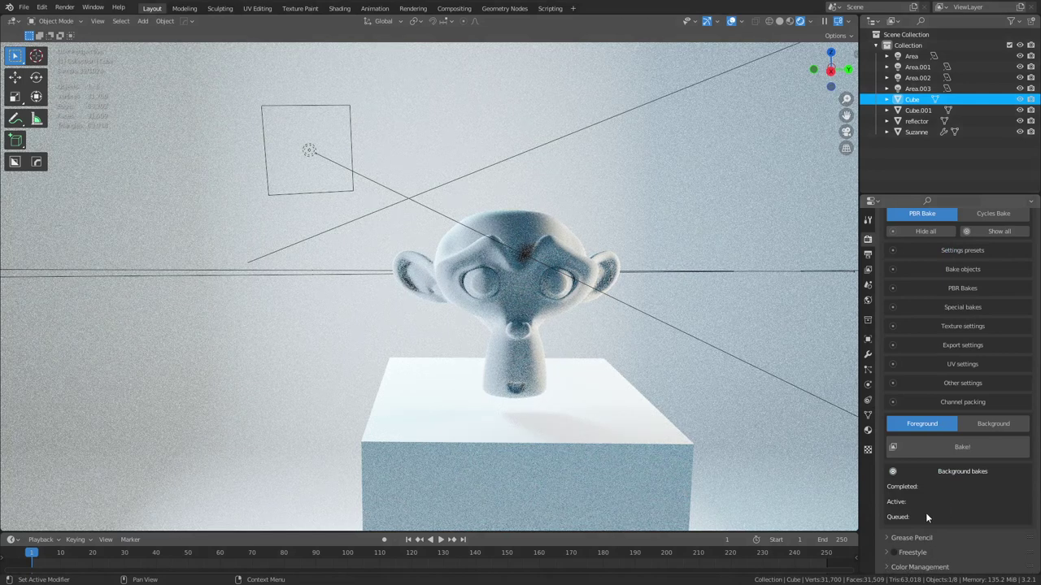
left_click(887, 567)
scroll(907, 535, "down", 3)
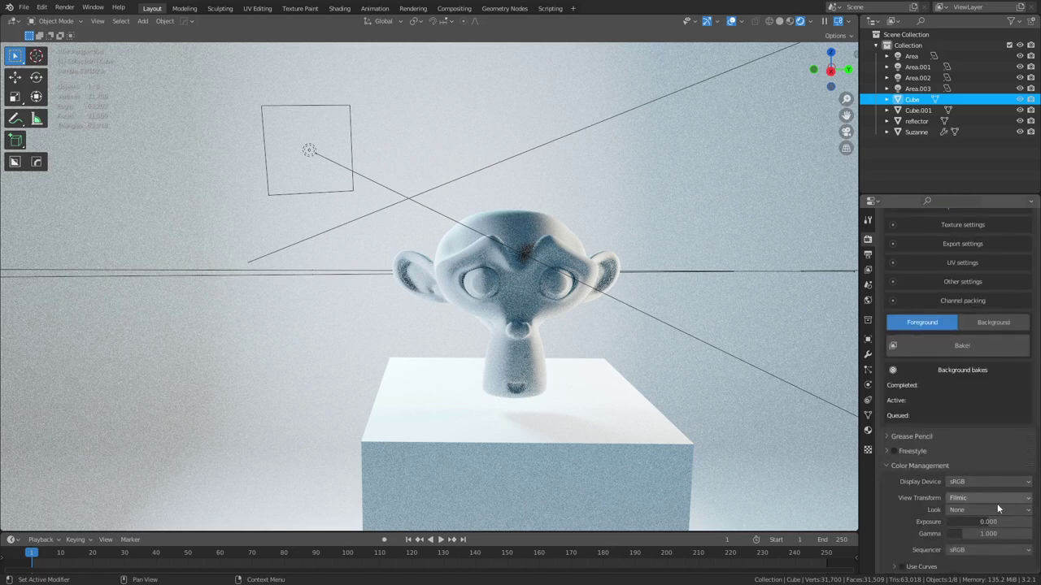
left_click_drag(1000, 523, 972, 534)
left_click(993, 533)
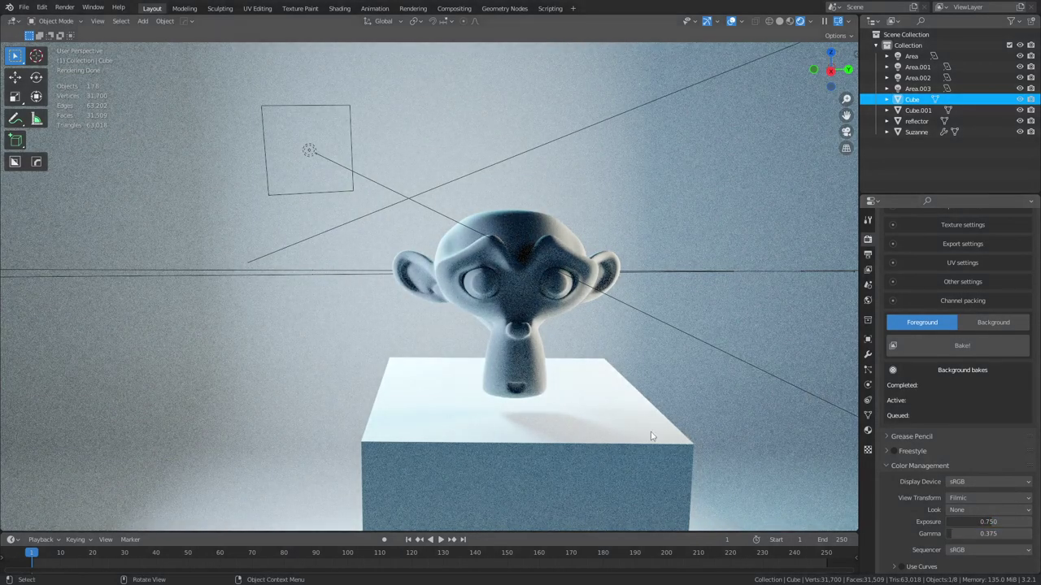
- Reduce the roughness of the monkey head's metallic material to 0.242 and deselect the head
middle_click_drag(651, 437, 575, 411)
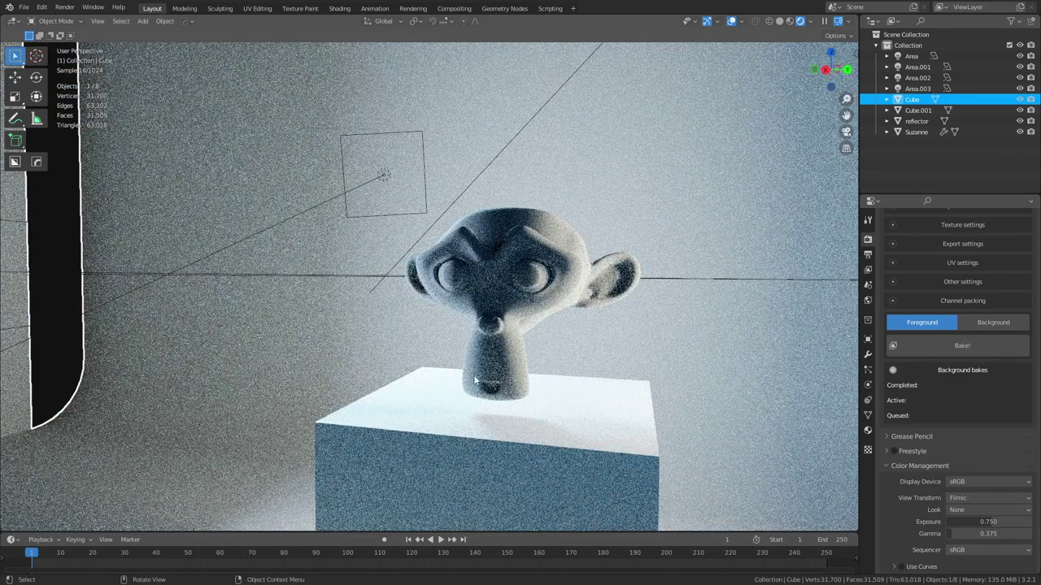
left_click(542, 291)
left_click(867, 430)
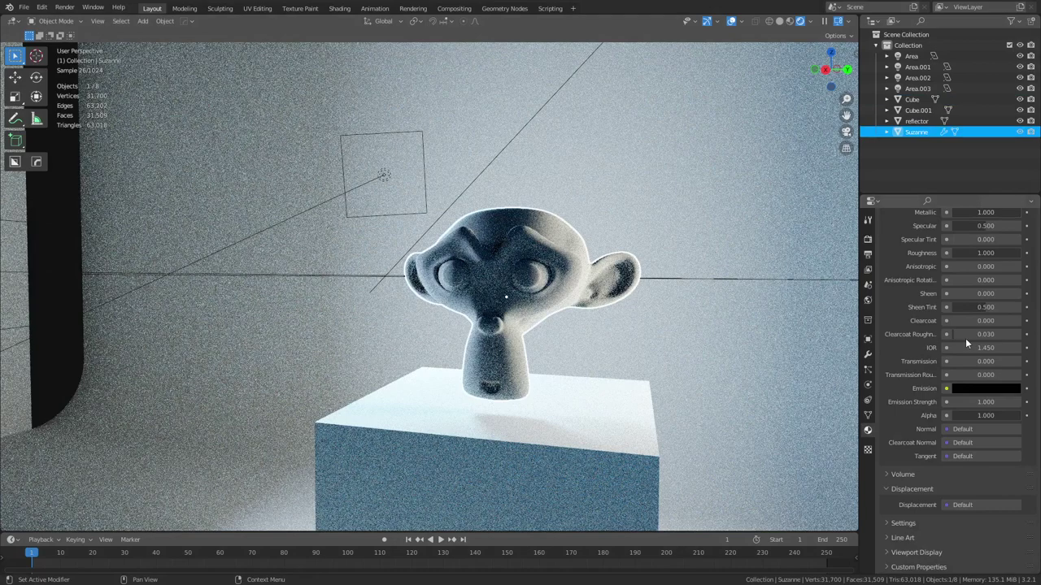
scroll(965, 343, "up", 6)
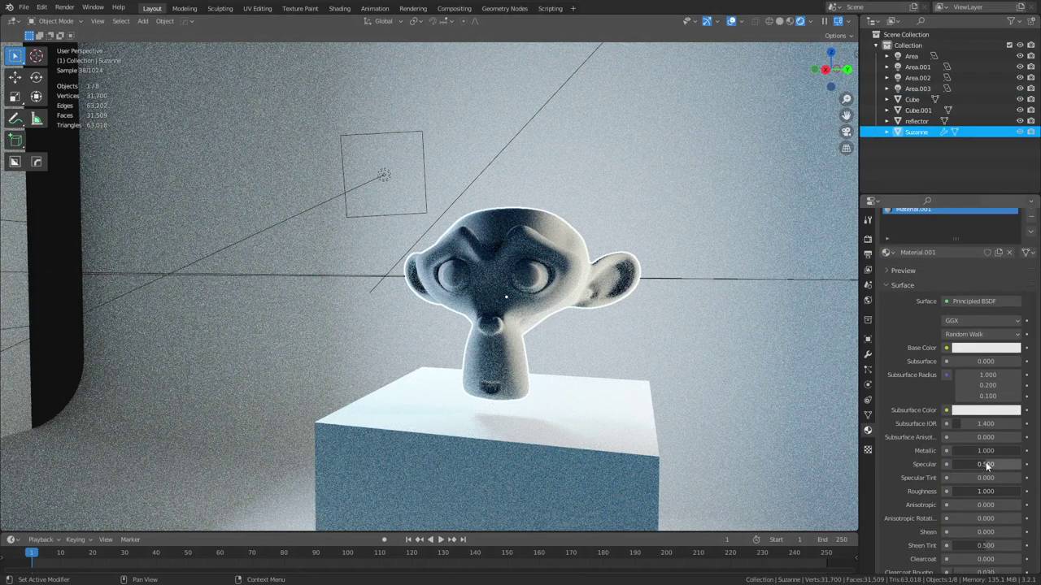
mouse_move(993, 499)
left_mouse_down()
mouse_move(925, 499)
mouse_move(1000, 496)
mouse_move(978, 490)
left_mouse_up()
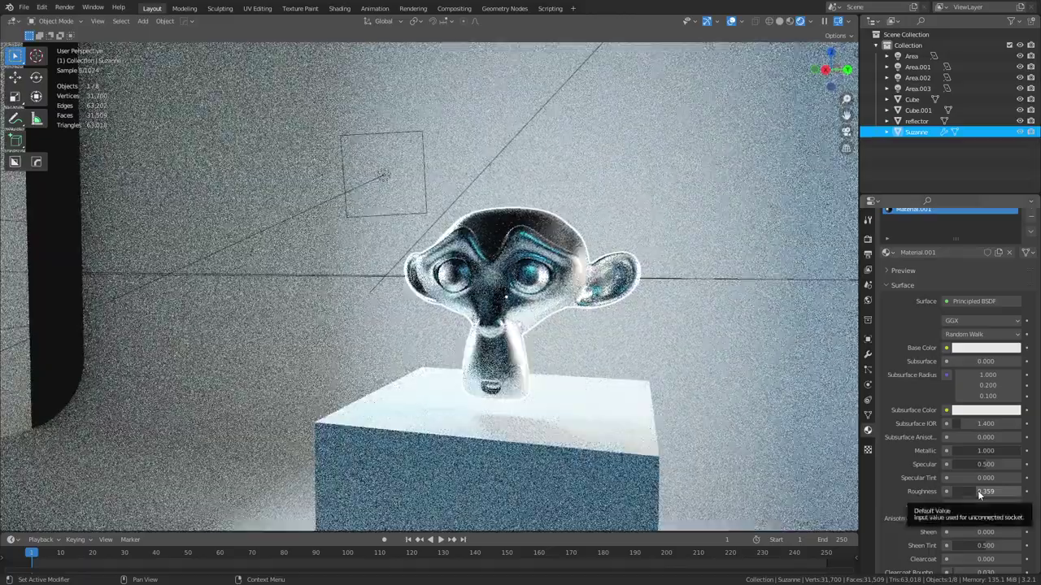
middle_click_drag(521, 313, 764, 366)
left_click_drag(980, 492, 951, 492)
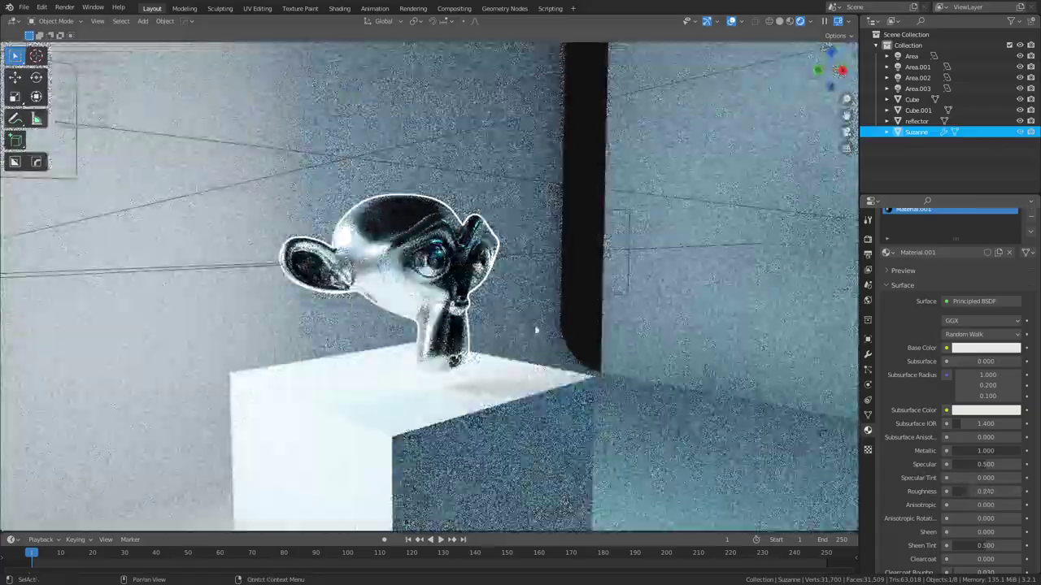
left_click(580, 303)
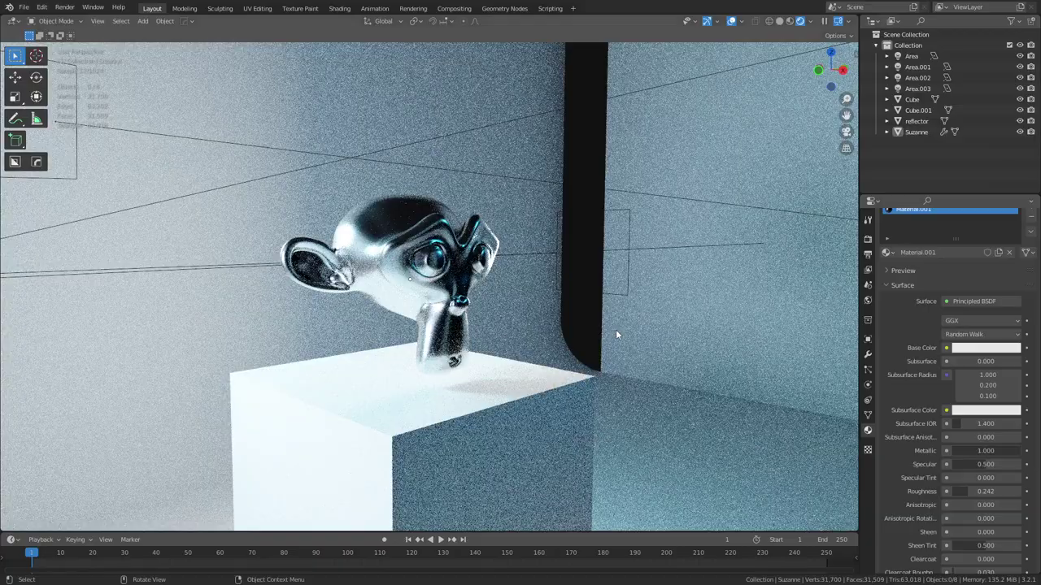
- Bevel the pedestal's edges with the HardOps bevel and shade the pedestal smooth
middle_click_drag(673, 339, 627, 353)
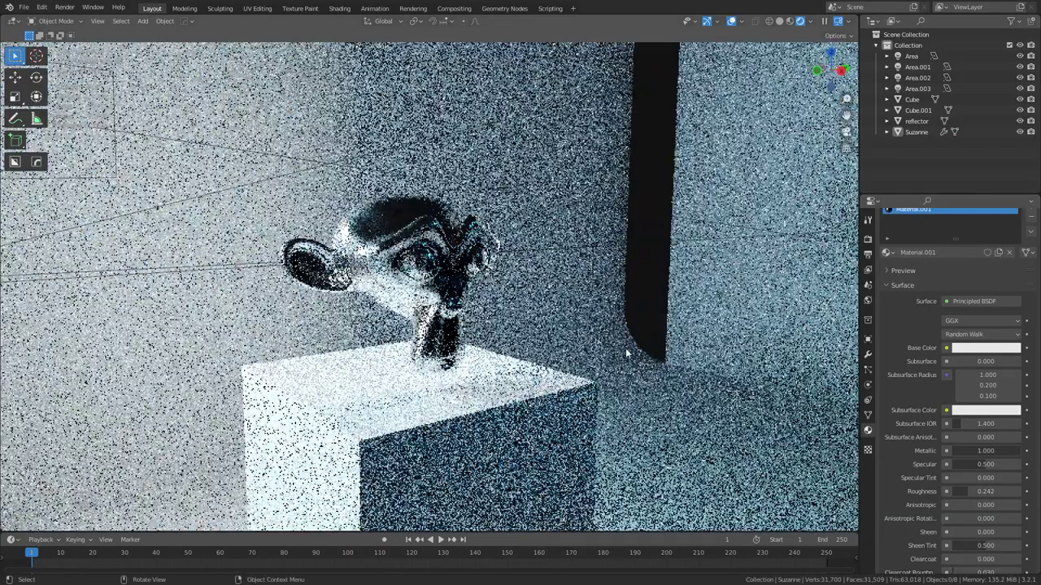
left_click(406, 427)
key("q")
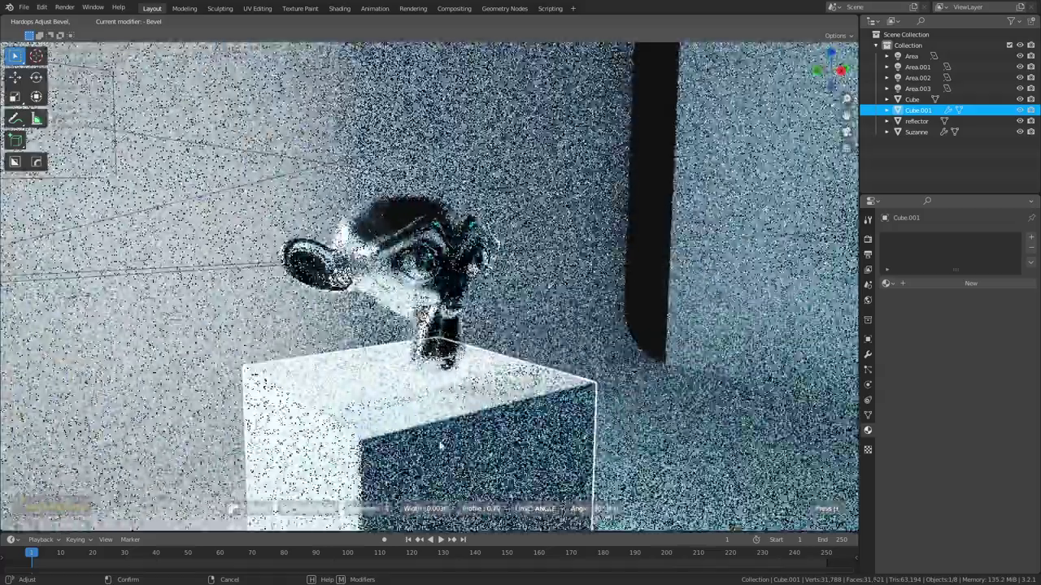
left_click(440, 443)
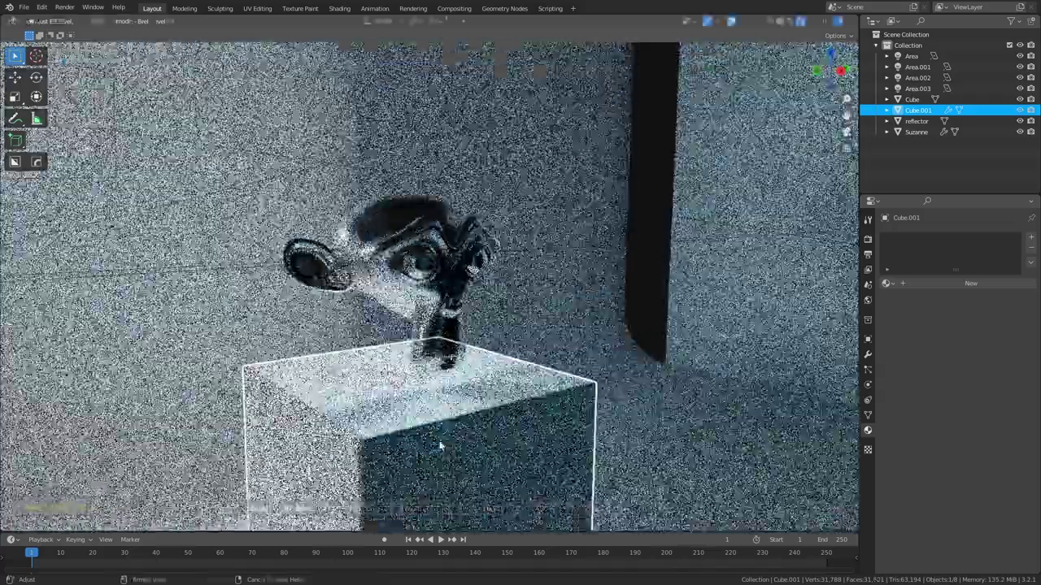
right_click(389, 441)
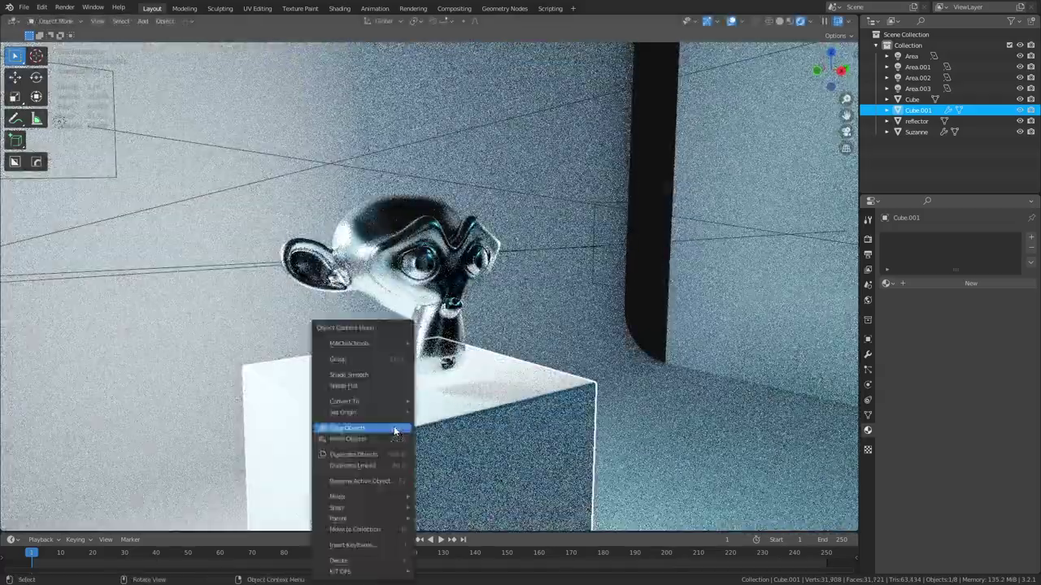
left_click(375, 376)
left_click(654, 296)
left_click(652, 163)
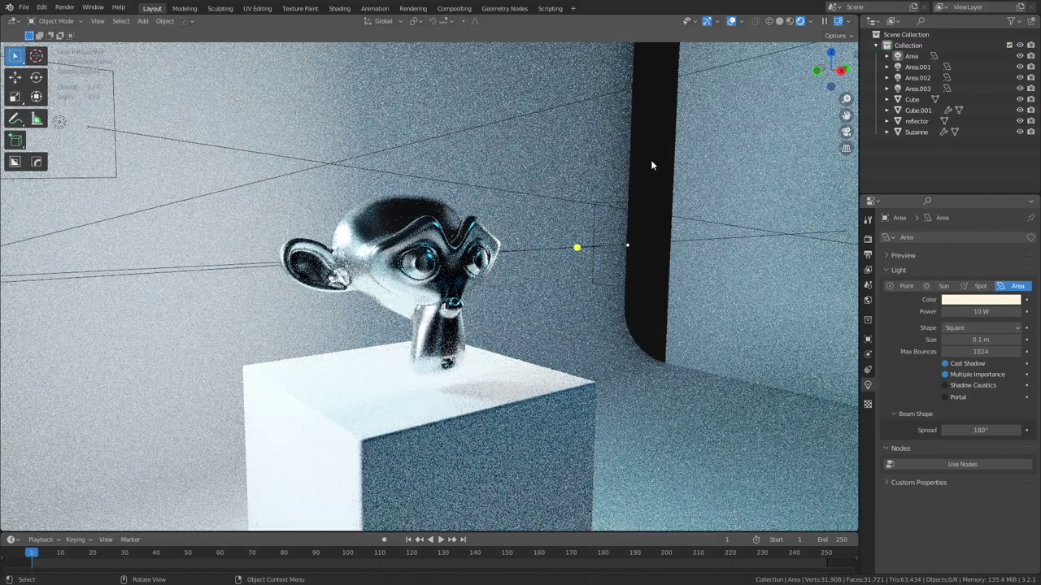
- Add a light group to the view layer's passes
scroll(590, 315, "up", 2)
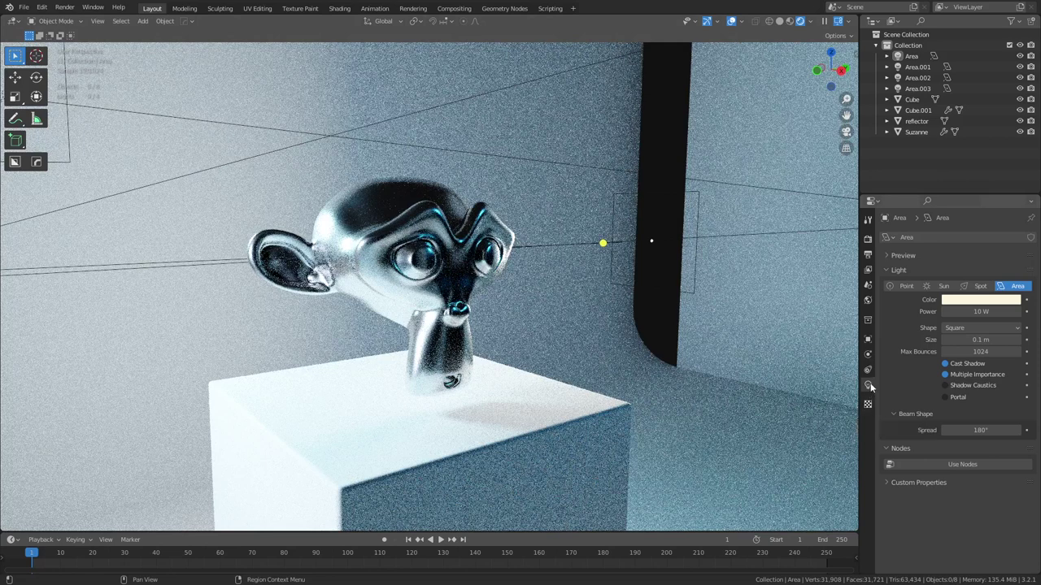
left_click(868, 269)
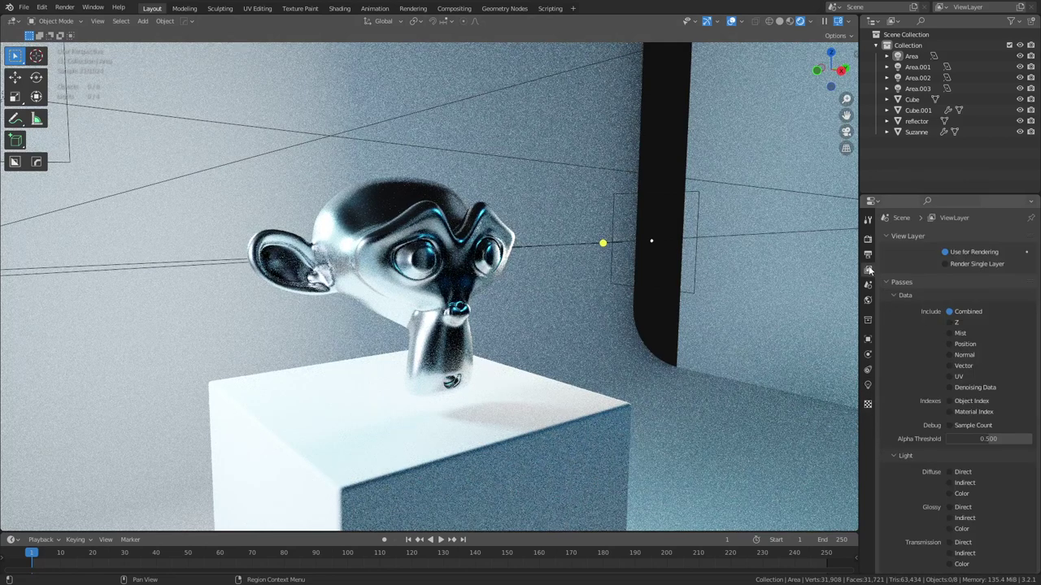
scroll(904, 357, "down", 10)
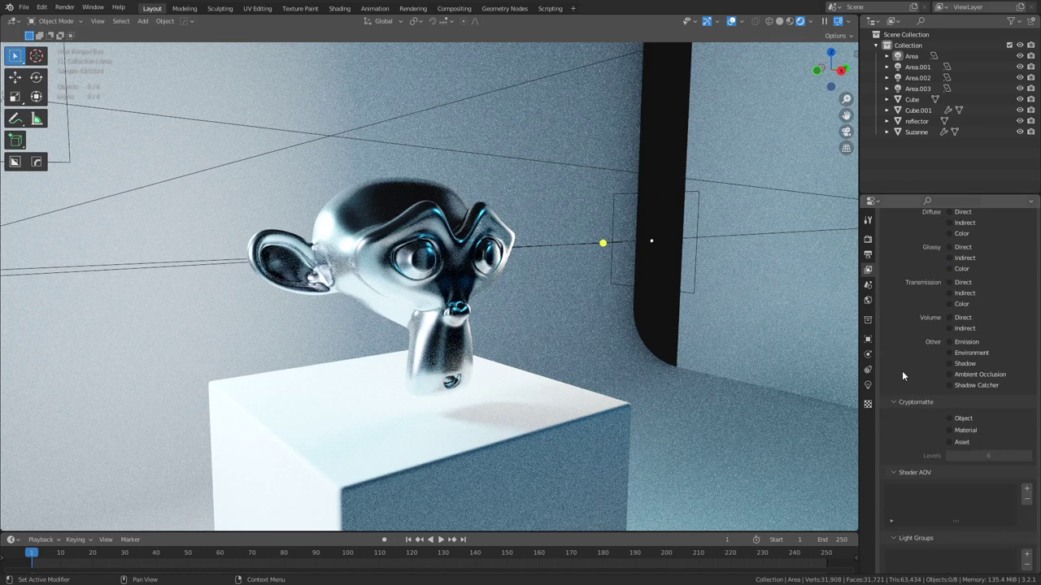
scroll(906, 400, "up", 4)
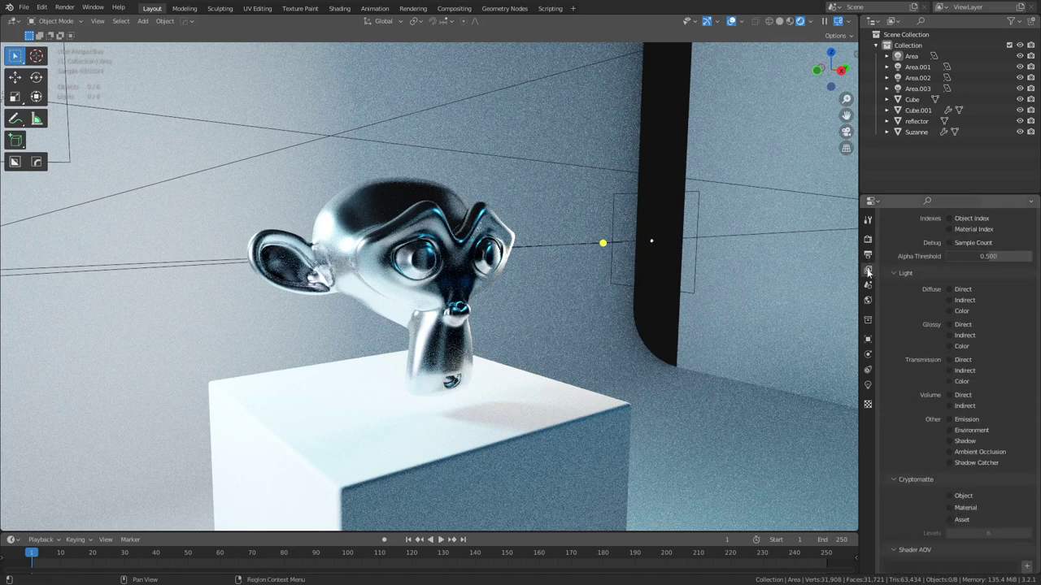
scroll(909, 461, "down", 5)
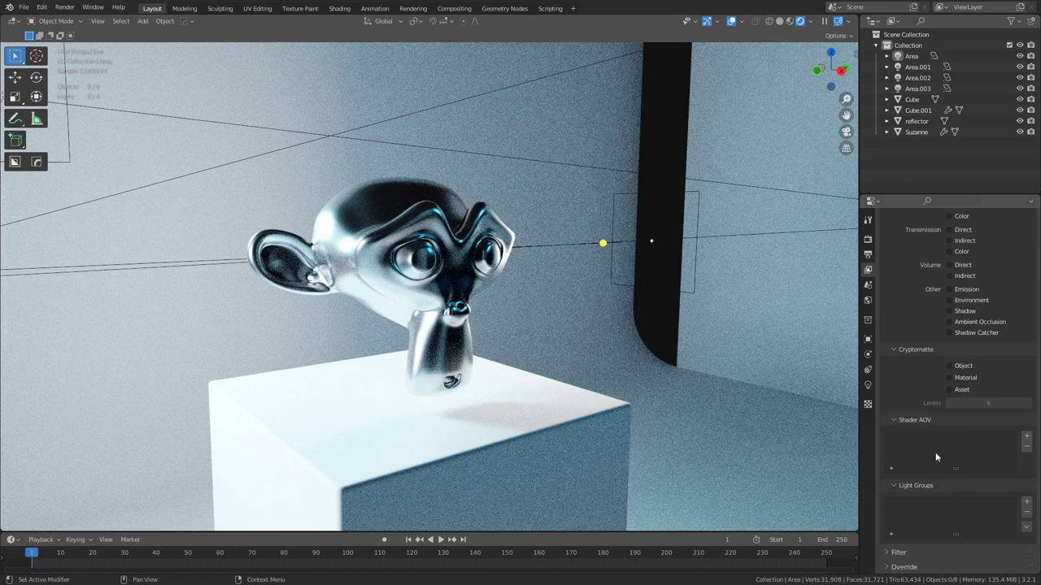
left_click(1026, 502)
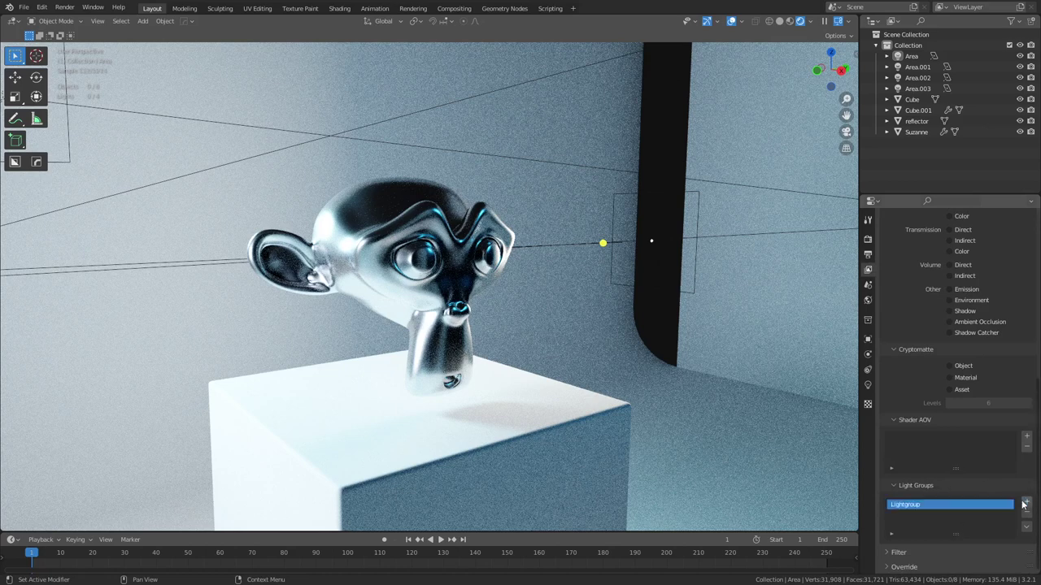
- Rename the existing light group as Fill and add a second light group named Side
double_click(901, 505)
type("Fill")
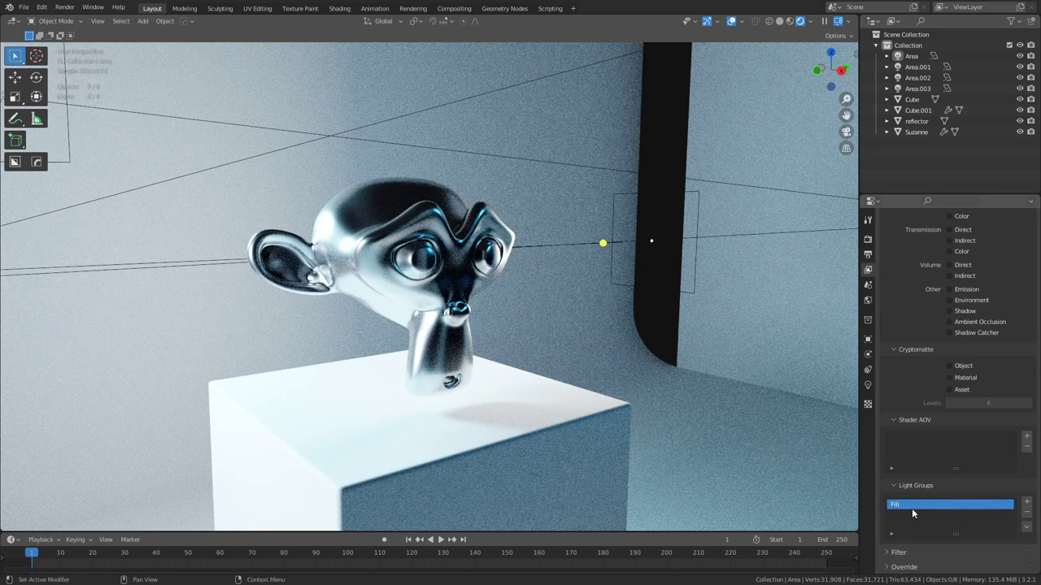
left_click(1026, 502)
double_click(901, 515)
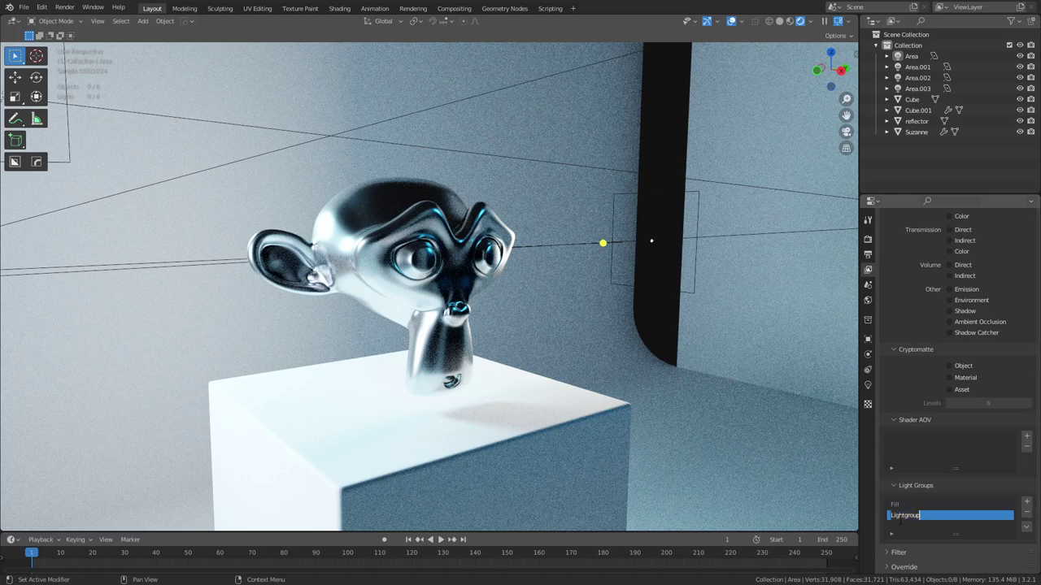
type("Side")
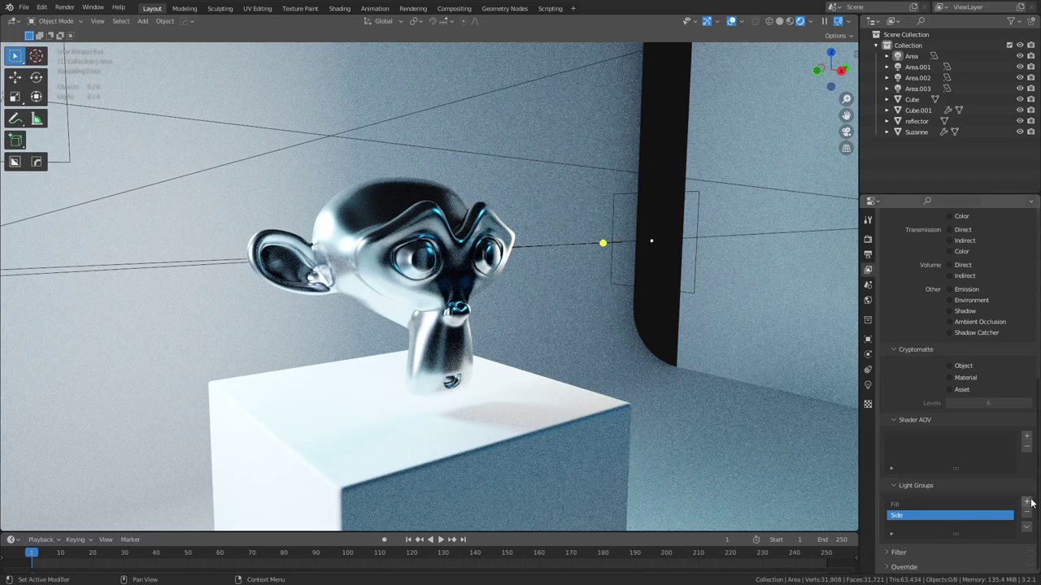
- Add two more light groups to the view layer, named Rim and Env
left_click(1026, 502)
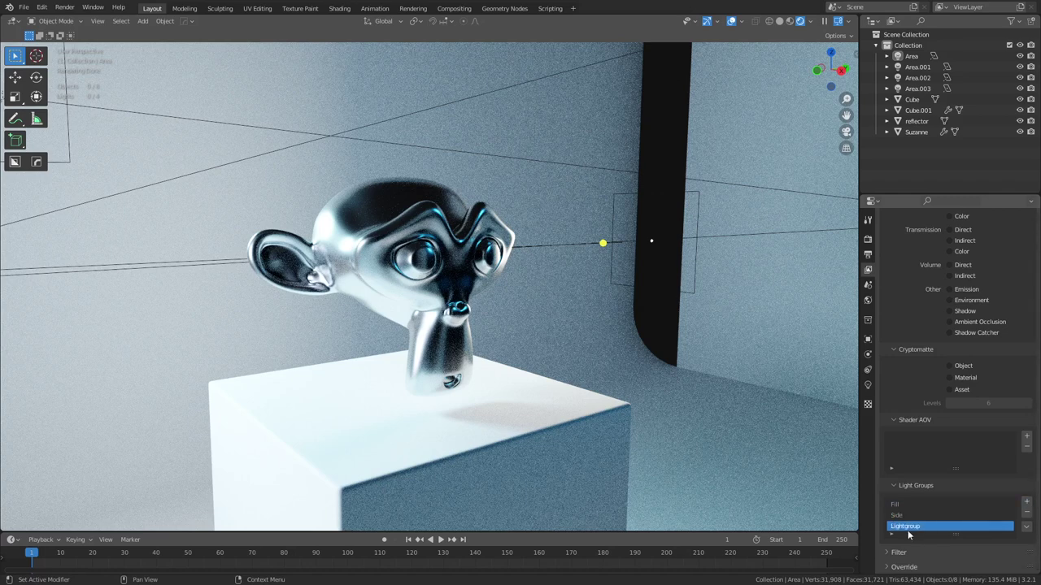
double_click(902, 528)
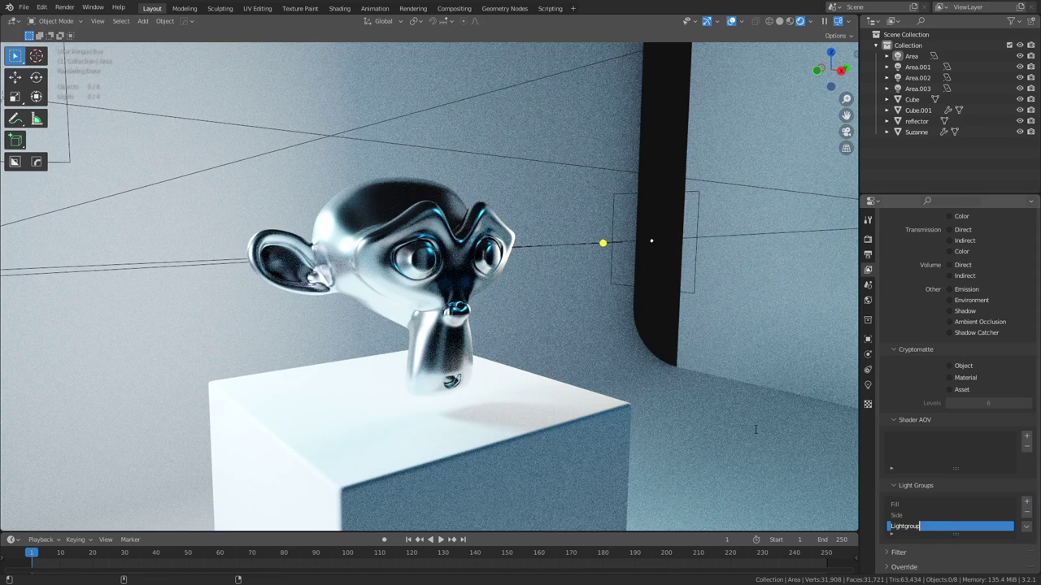
type("R")
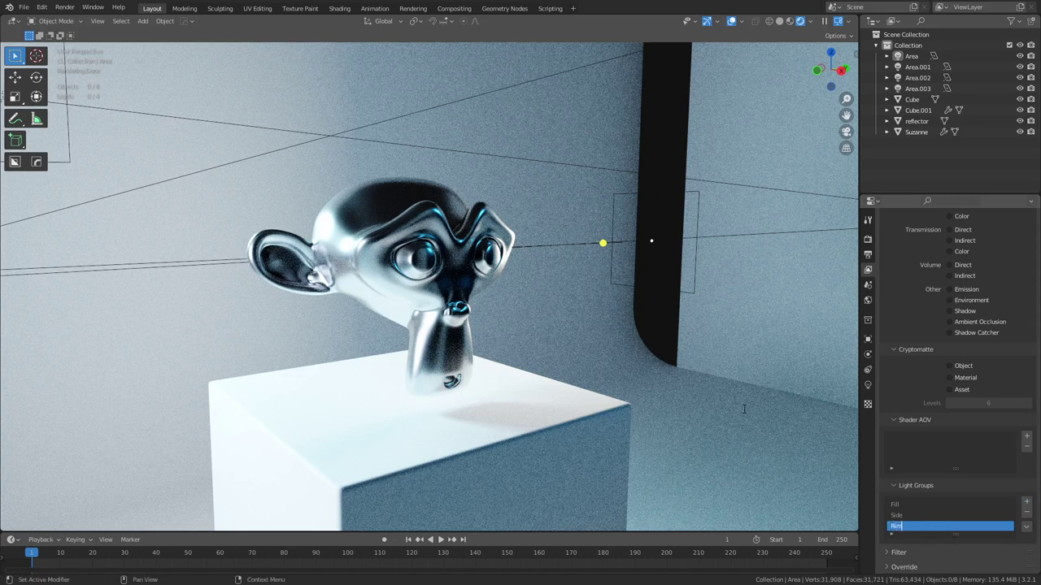
type("im")
key("Return")
left_click(1026, 502)
double_click(913, 538)
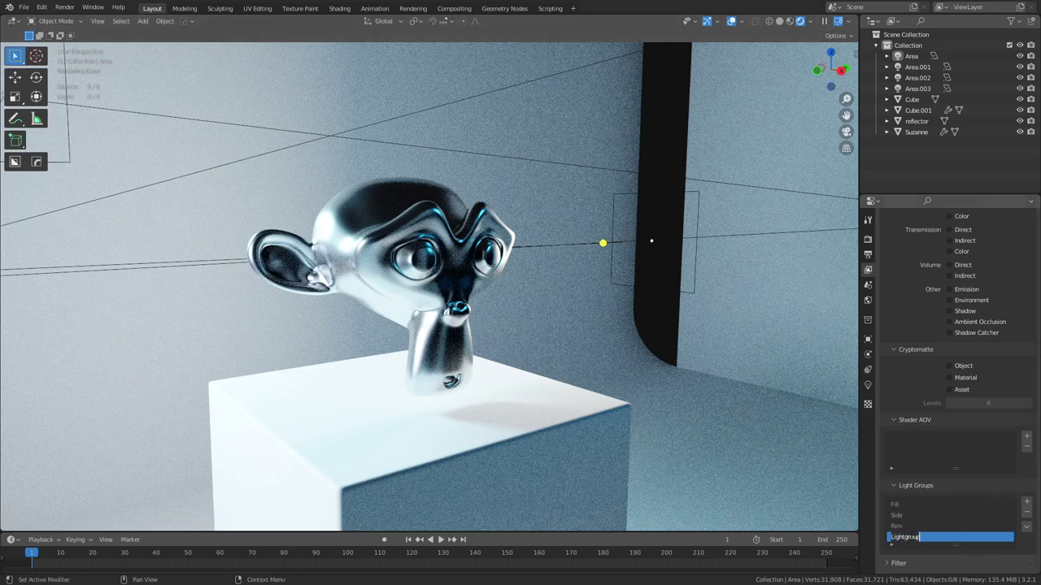
type("B")
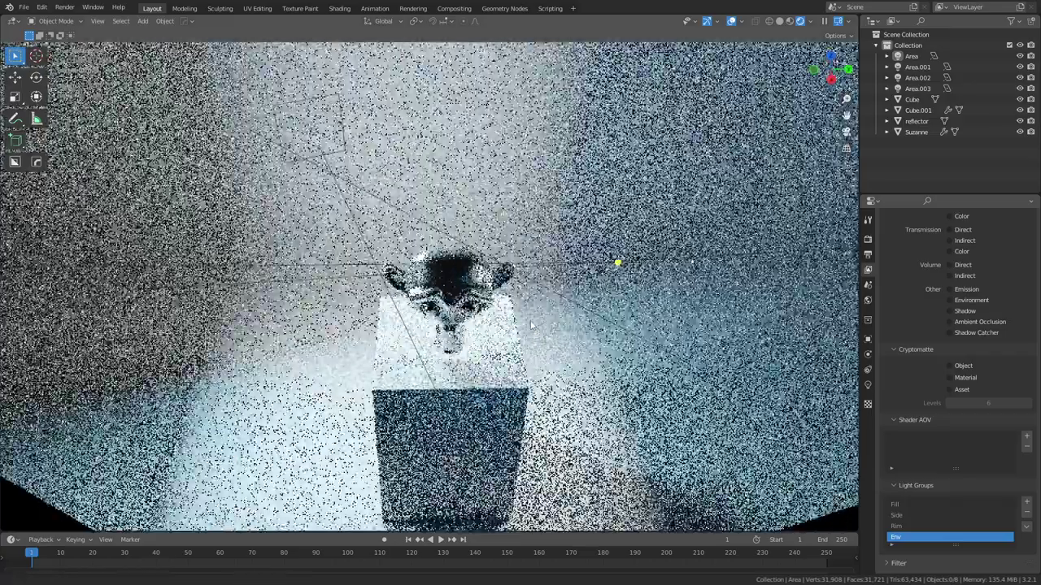
- Assign the Area.002 light behind the monkey head to the Rim light group in its object shading settings
left_click(316, 153)
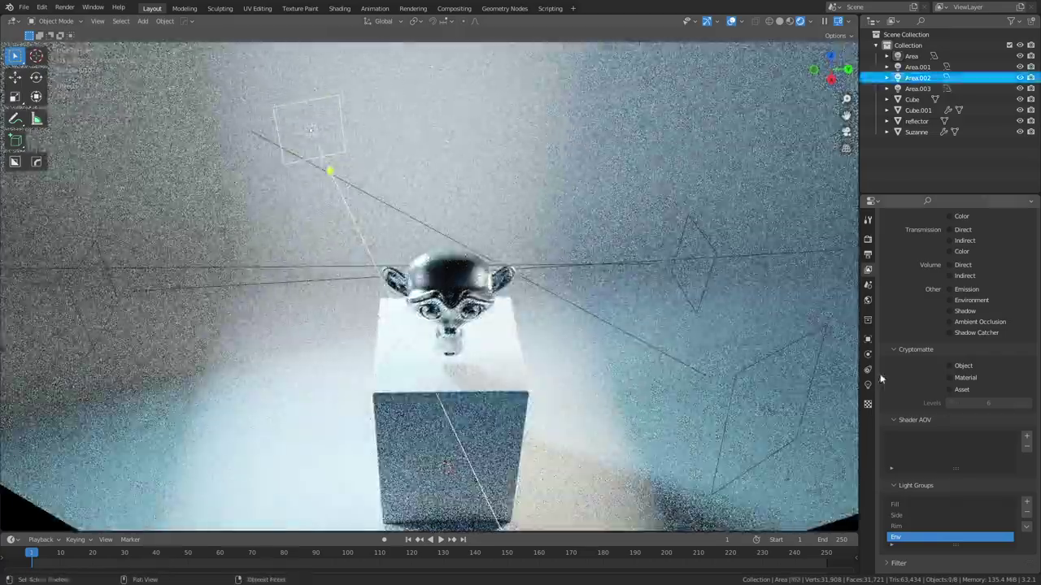
left_click(867, 385)
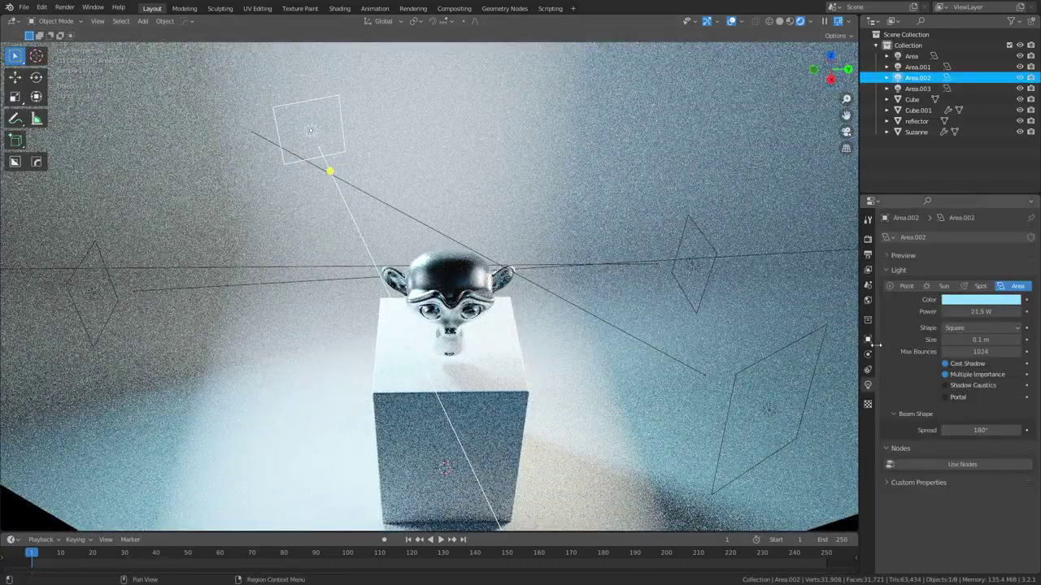
left_click(867, 340)
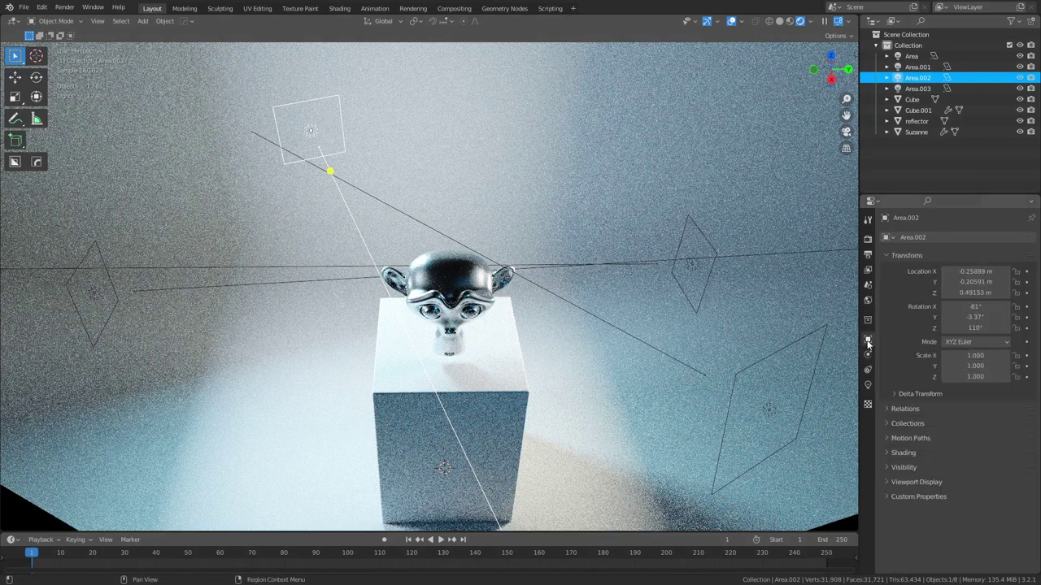
left_click(868, 385)
left_click(867, 320)
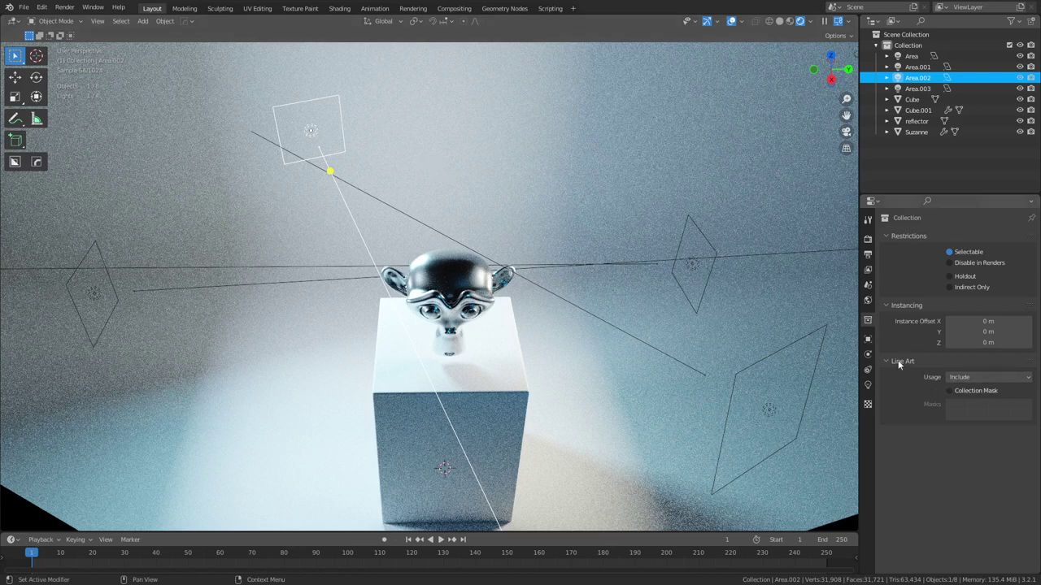
left_click(868, 339)
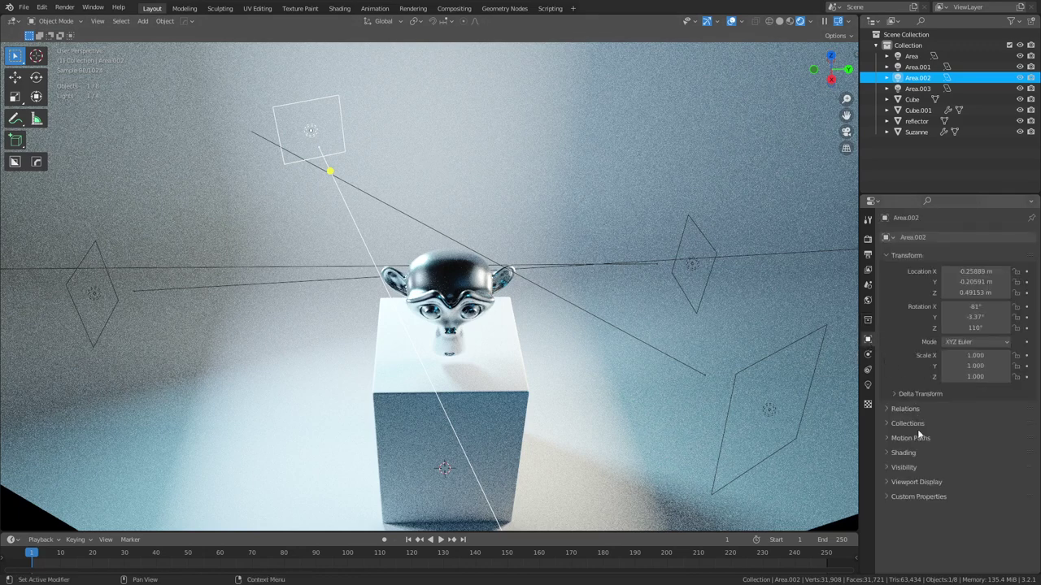
left_click(922, 454)
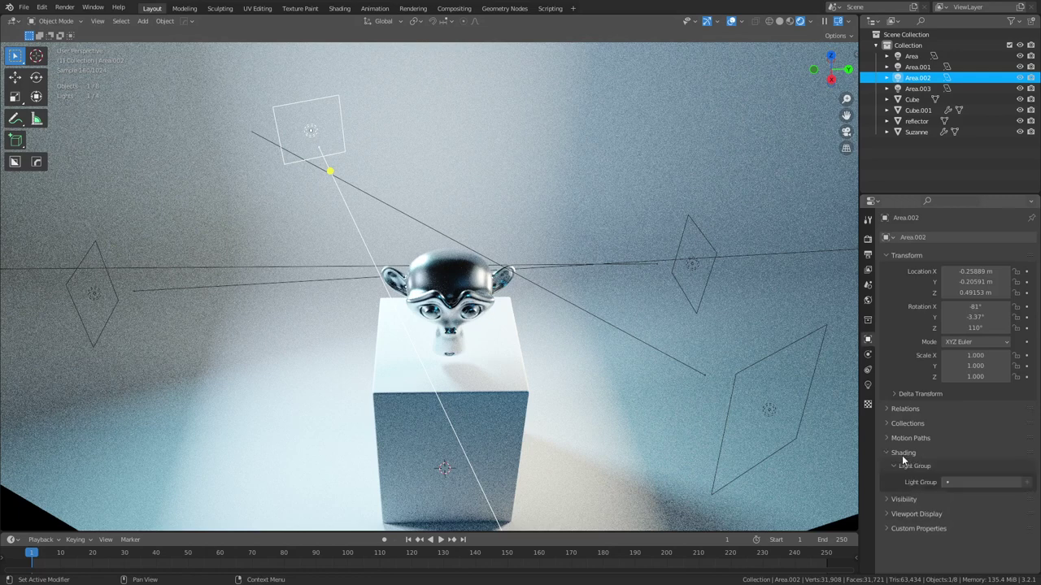
left_click(966, 483)
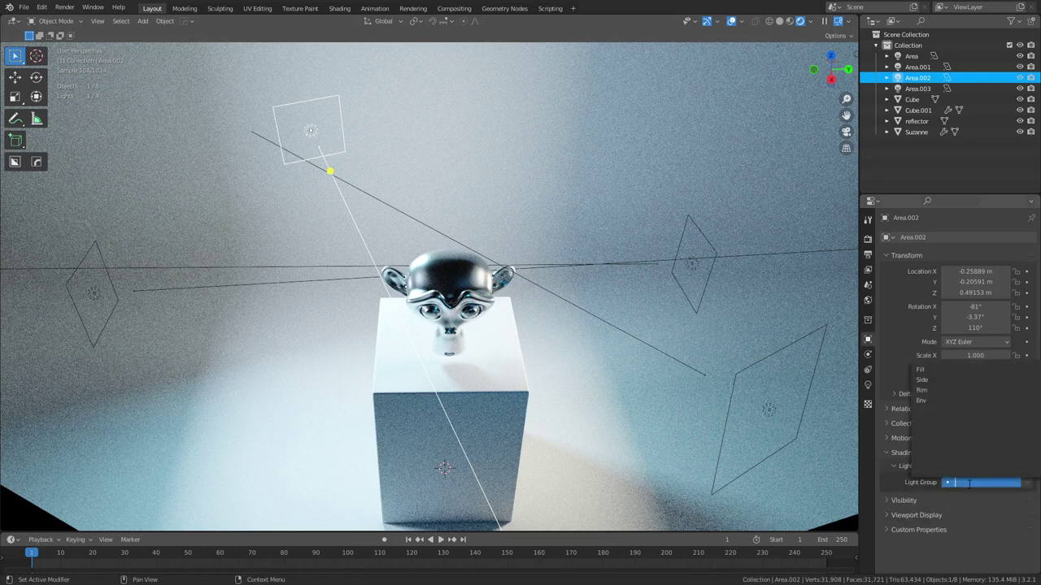
left_click(932, 391)
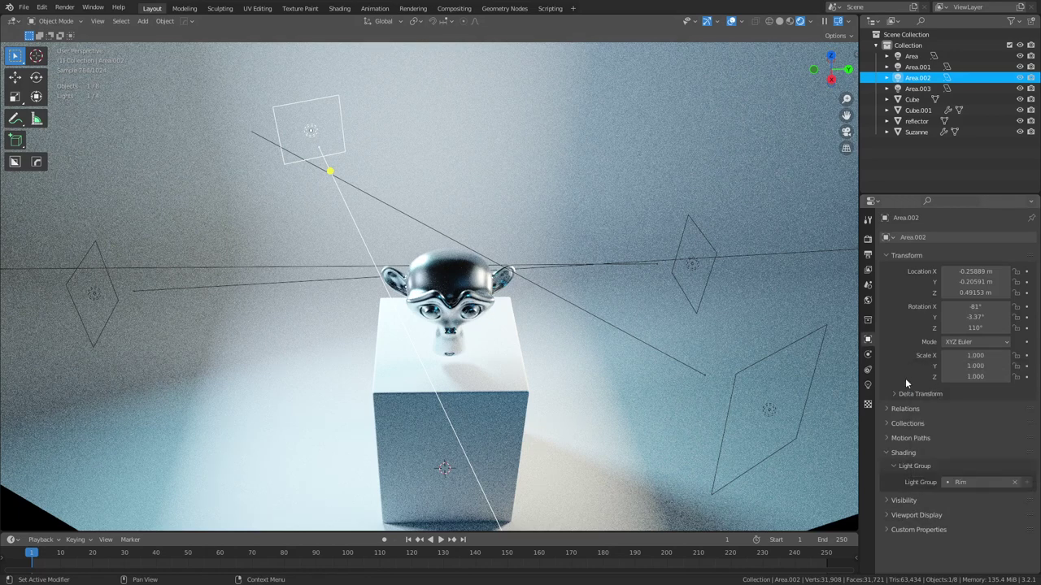
- Switch the viewport from rendered display to solid shading
key("z")
left_click(630, 137)
key("z")
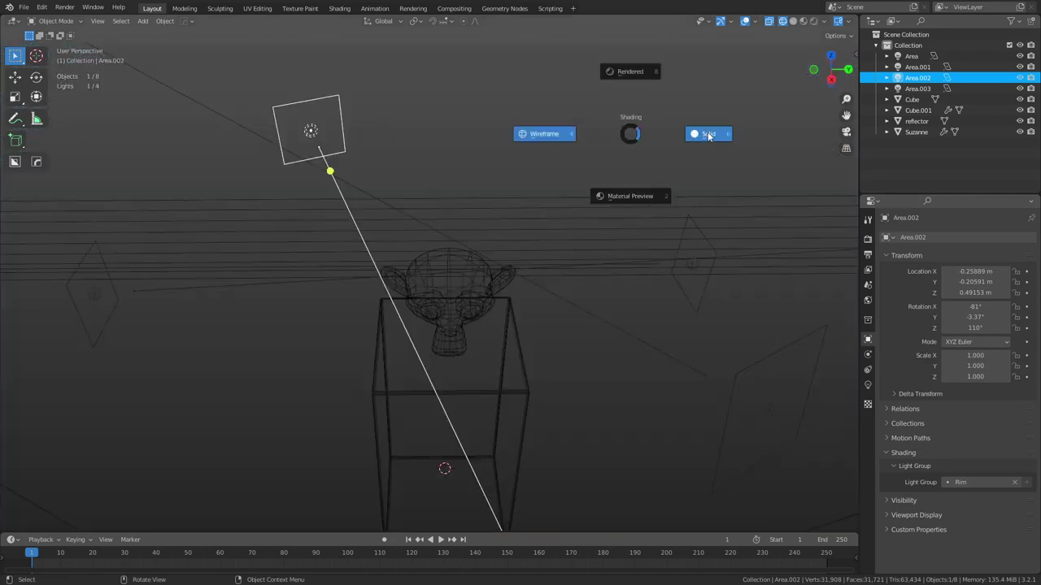
left_click(629, 196)
left_click(98, 294)
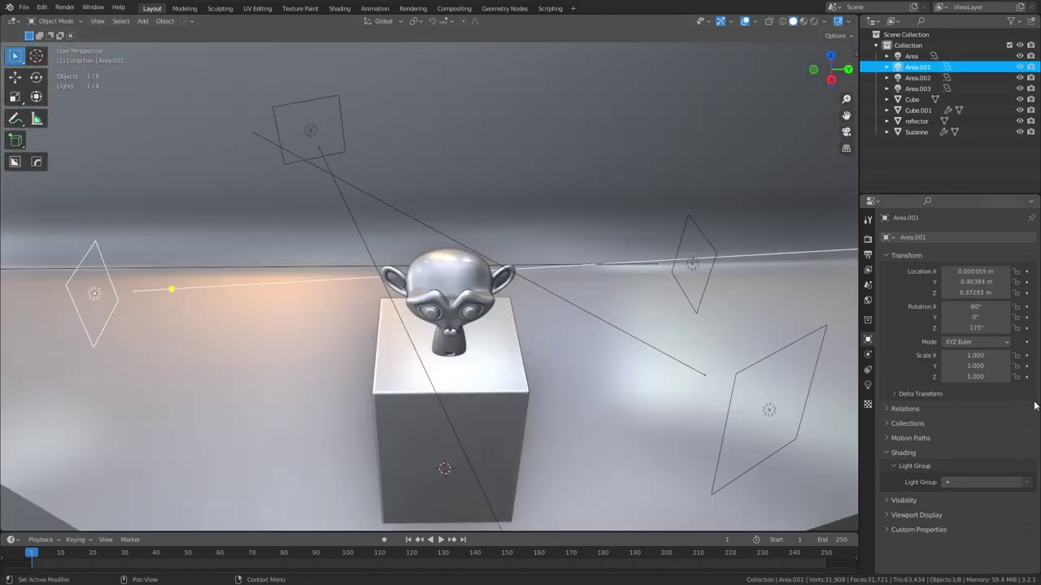
left_click(956, 483)
key("Escape")
- Assign the light named Area, beside the monkey head, to the Side light group
left_click(693, 266)
left_click(993, 481)
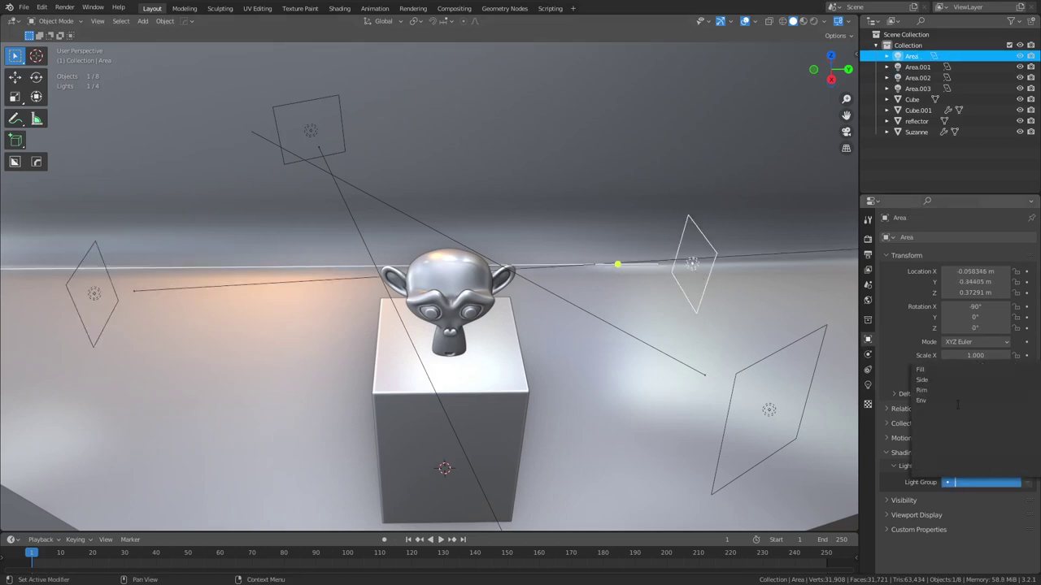
left_click(945, 387)
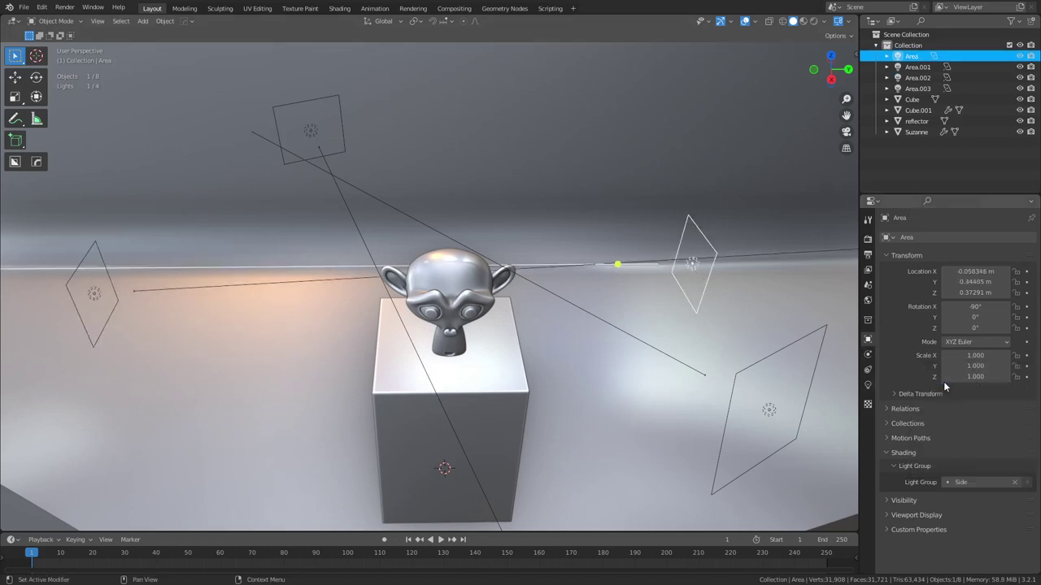
- Select the large Area.003 light in front of the pedestal for its light group assignment
left_click(768, 411)
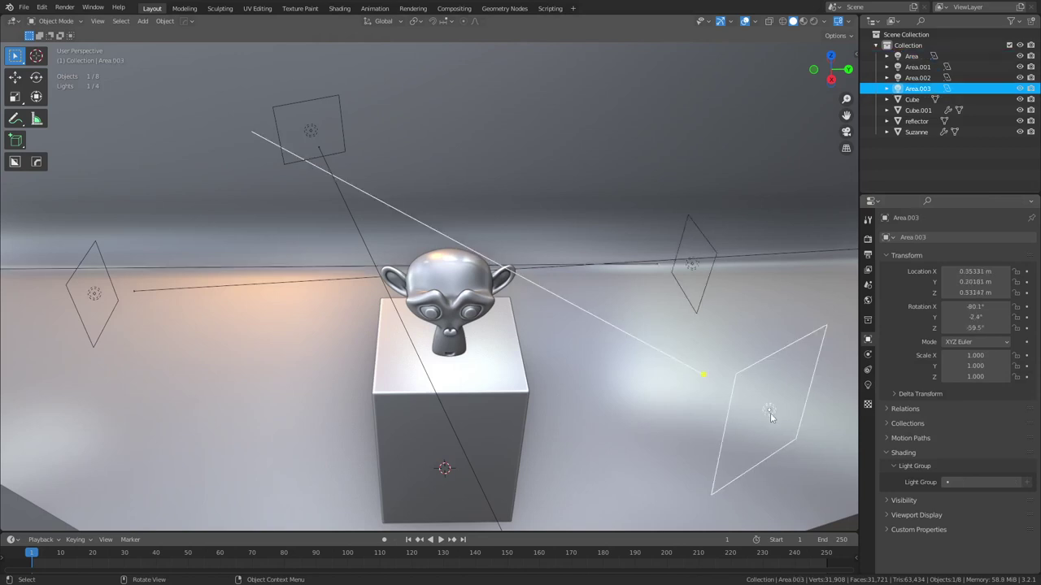
- Assign the Area.003 light to the Fill light group
left_click(970, 480)
left_click(925, 369)
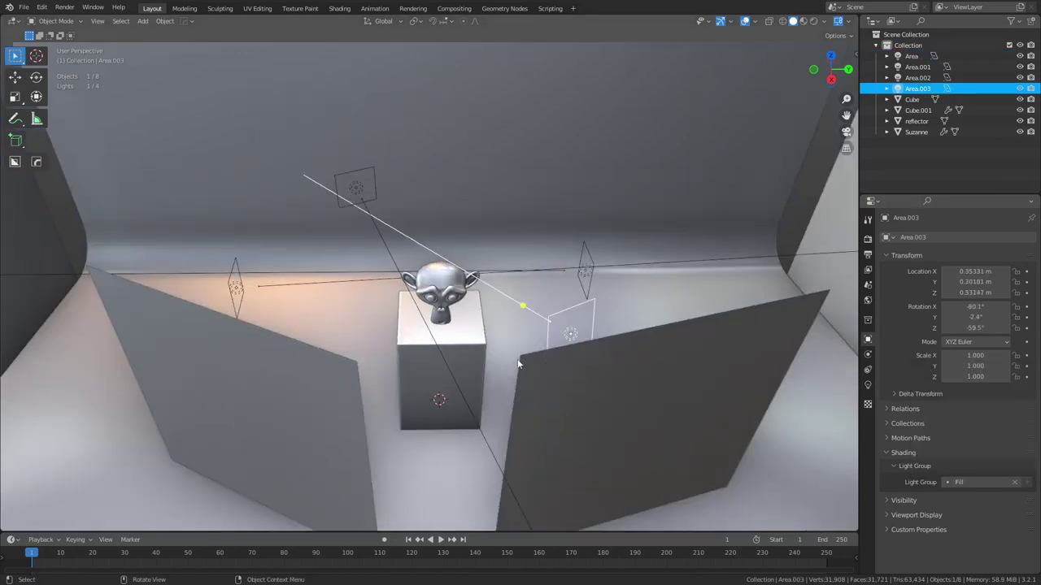
middle_click_drag(518, 363, 680, 325)
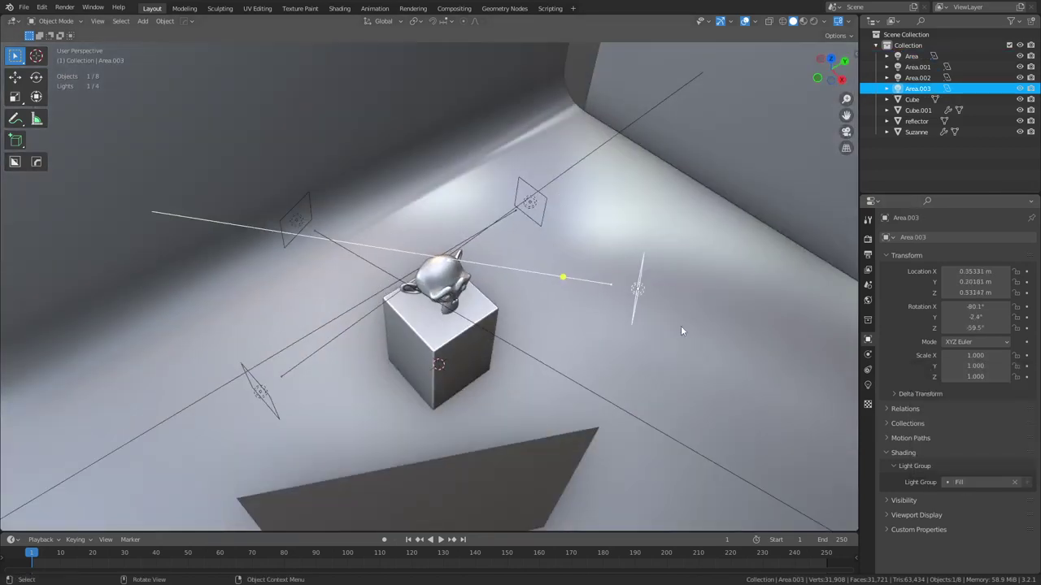
left_click(608, 376)
left_click_drag(565, 395, 515, 487)
middle_click_drag(515, 487, 650, 436)
key("ctrl+Tab")
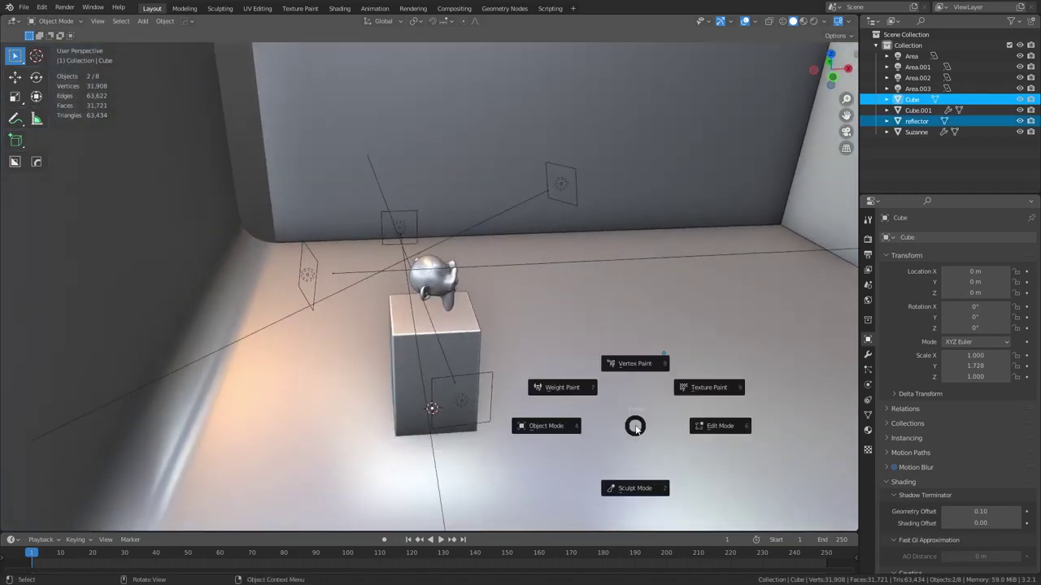
left_click(680, 422)
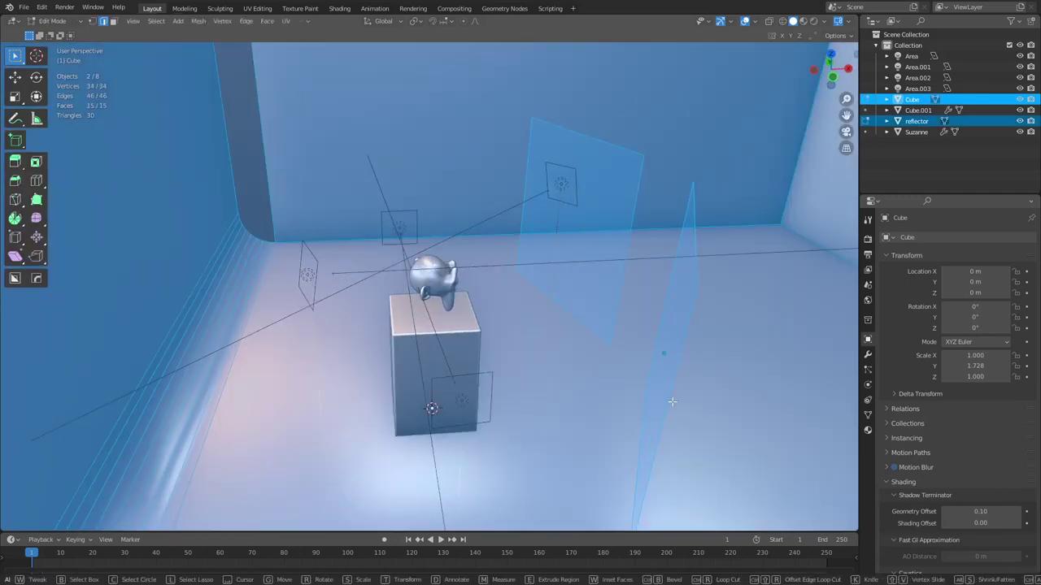
right_click(628, 404)
key("ctrl+Tab")
left_click(439, 375)
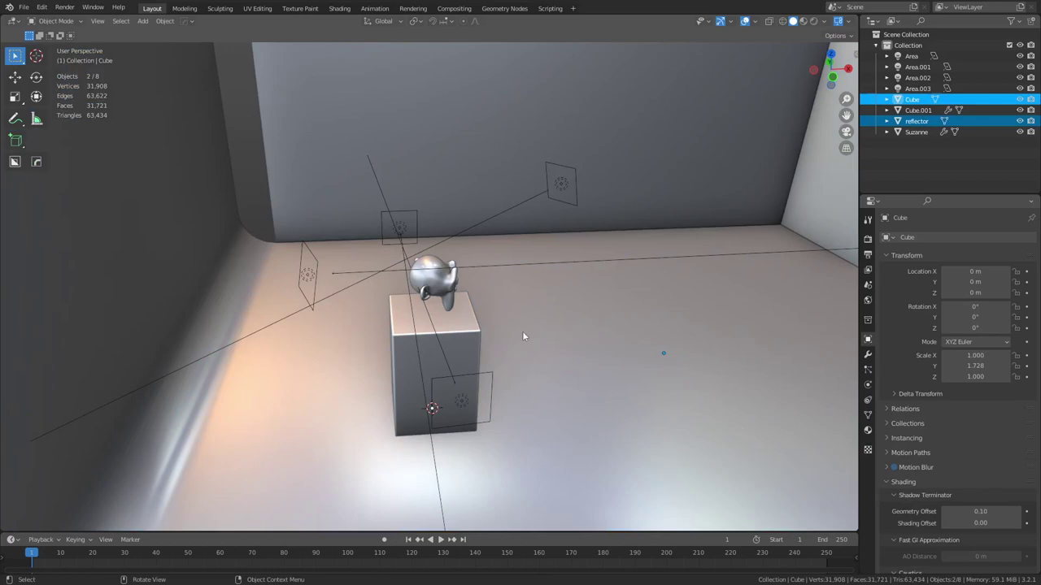
- Select only the reflector, adjust the normals of its two faces in Edit Mode, and return to Object Mode
left_click(634, 260)
middle_click_drag(699, 327, 607, 353)
left_click(607, 353)
key("ctrl+Tab")
left_click(659, 356)
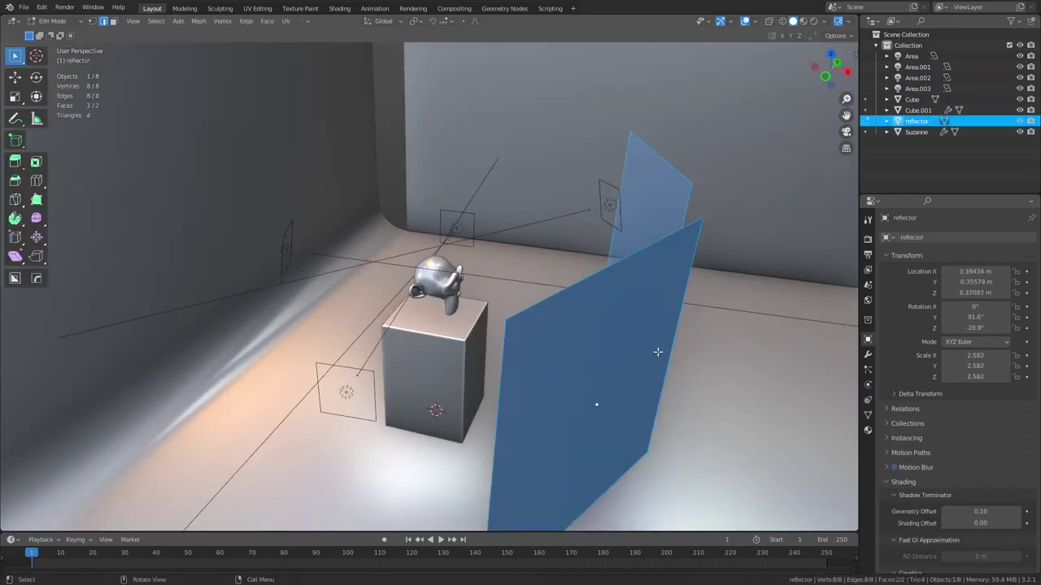
key("alt+n")
left_click(658, 355)
key("ctrl+Tab")
left_click(563, 354)
middle_click_drag(562, 355, 618, 348)
middle_click_drag(564, 304, 444, 289)
scroll(621, 354, "up", 5)
middle_click_drag(621, 352, 547, 262)
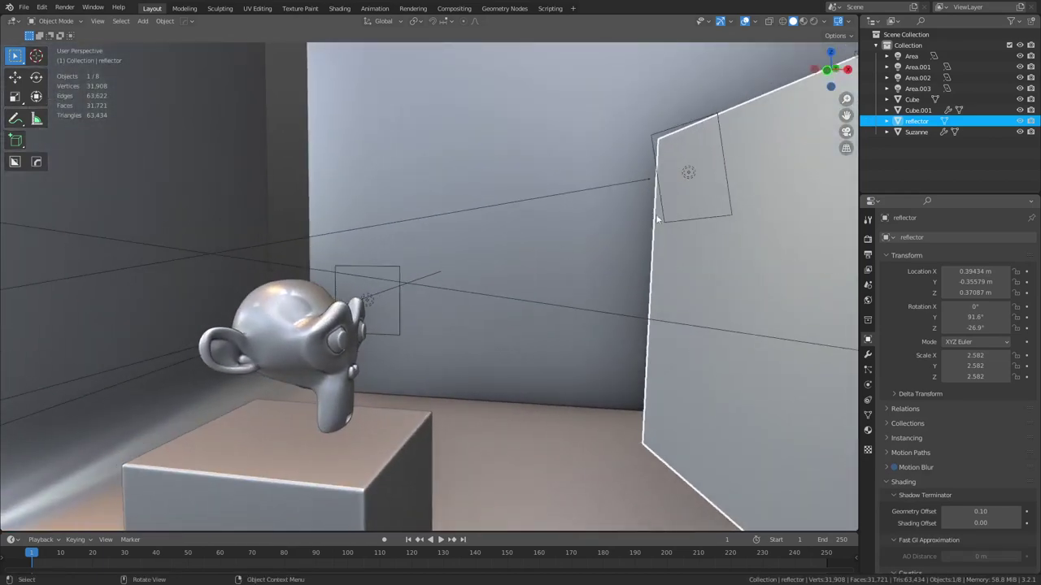
middle_click_drag(661, 219, 774, 316)
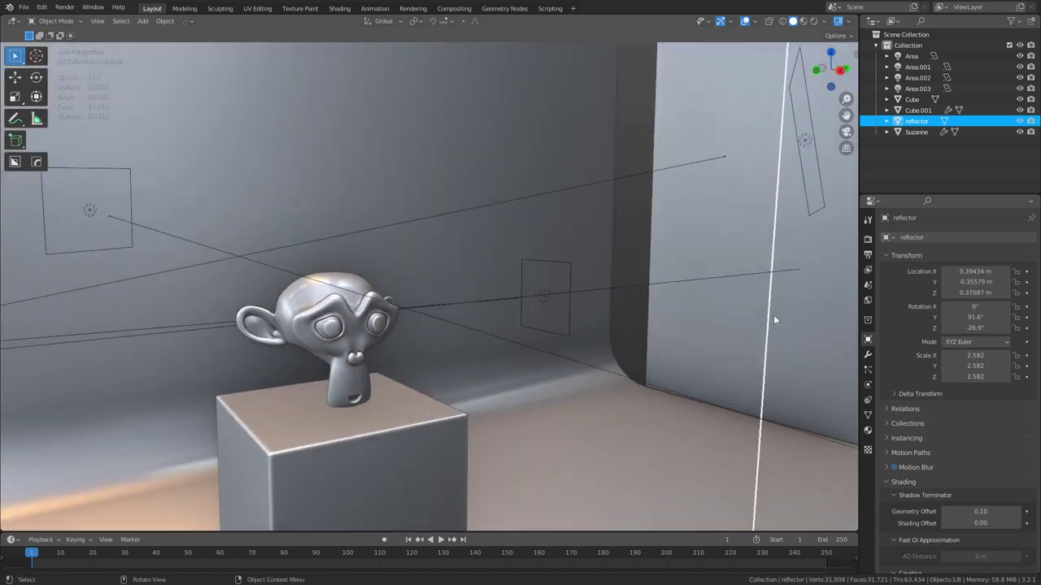
- Assign the world background to the Env light group in the World settings
left_click(868, 300)
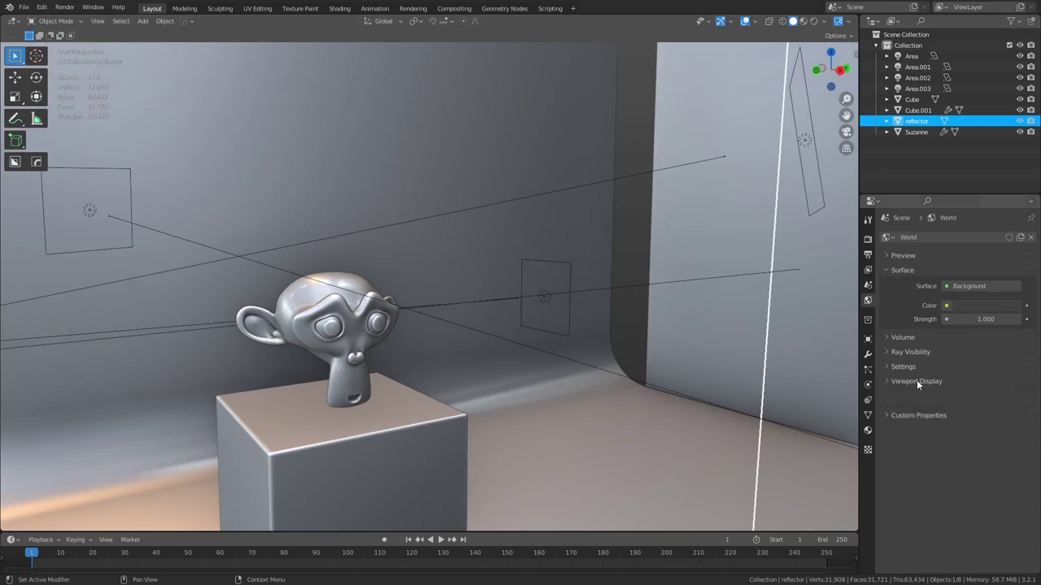
left_click(910, 351)
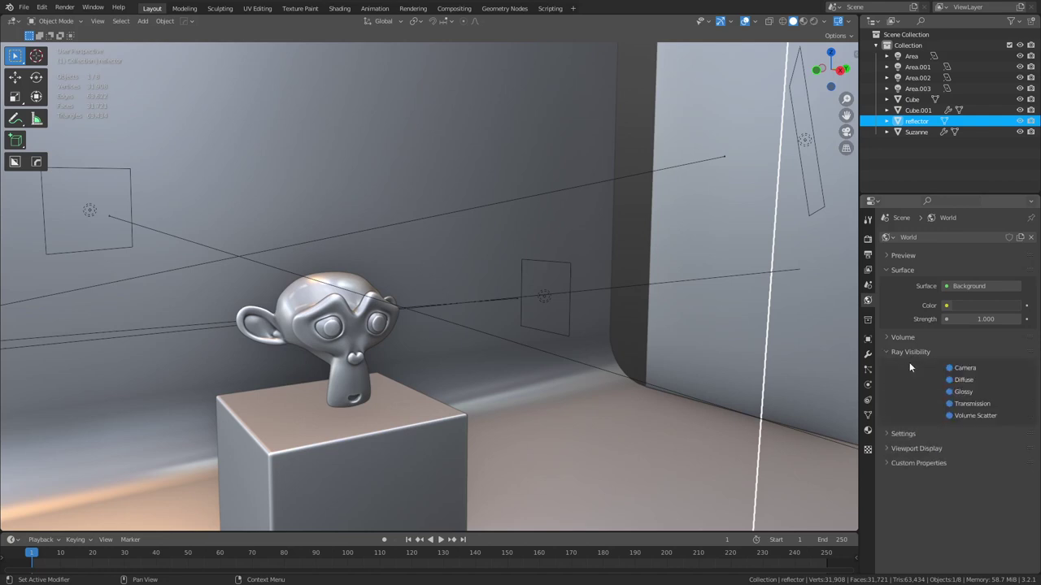
left_click(909, 352)
left_click(904, 367)
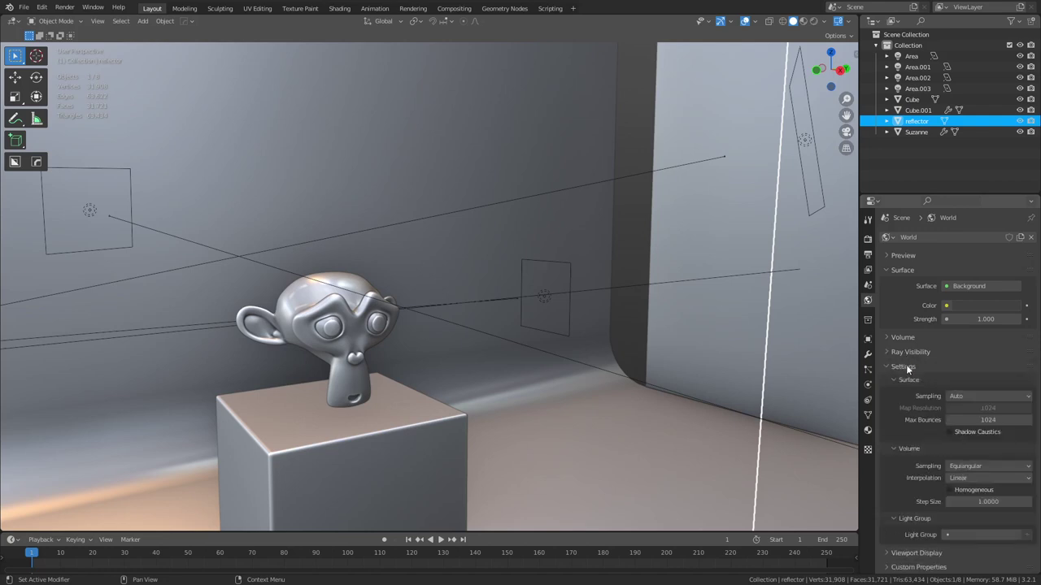
left_click(965, 534)
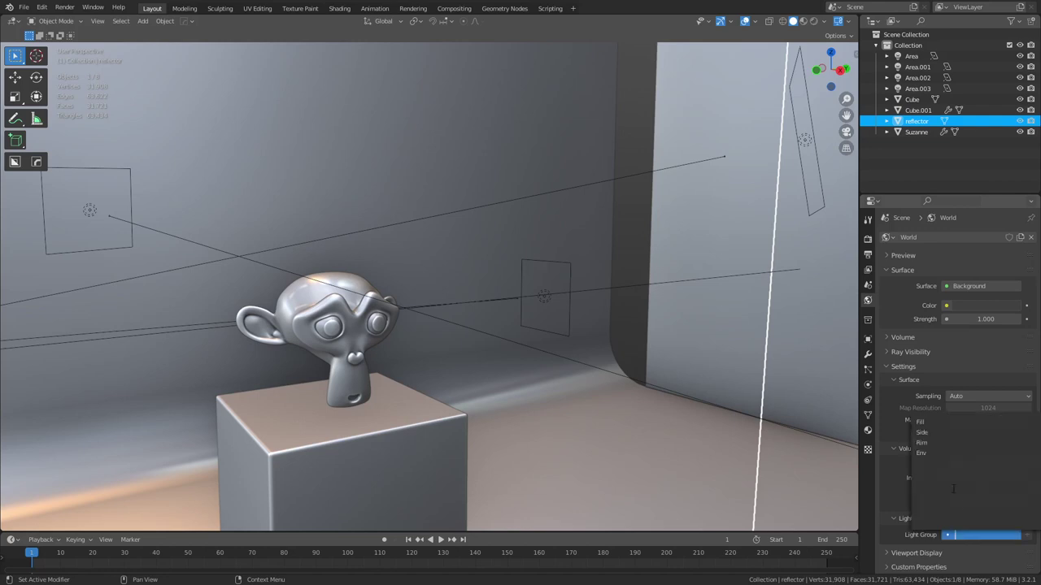
left_click(932, 454)
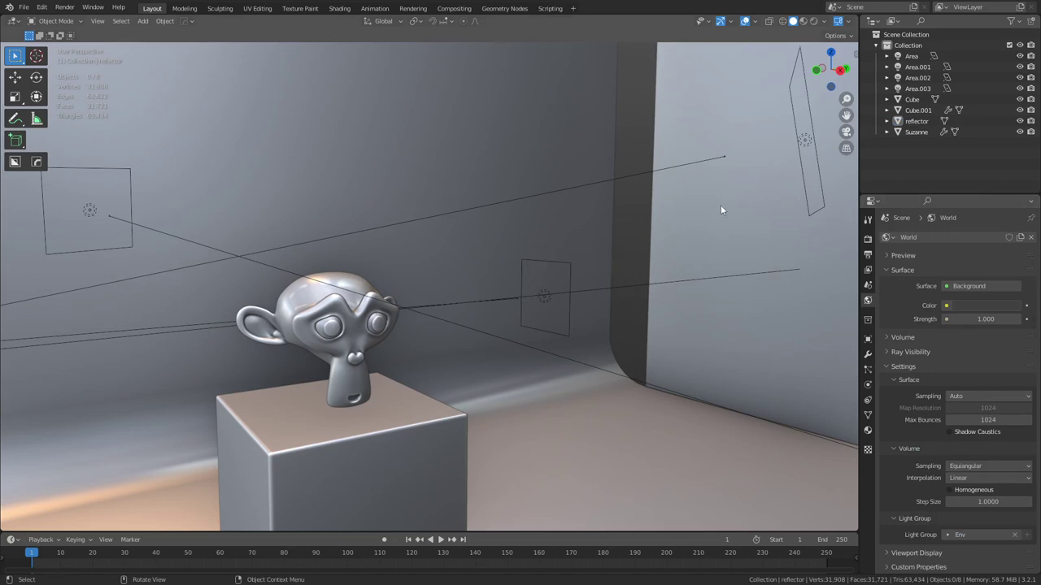
- Add a camera to the scene and look through it
key("shift+a")
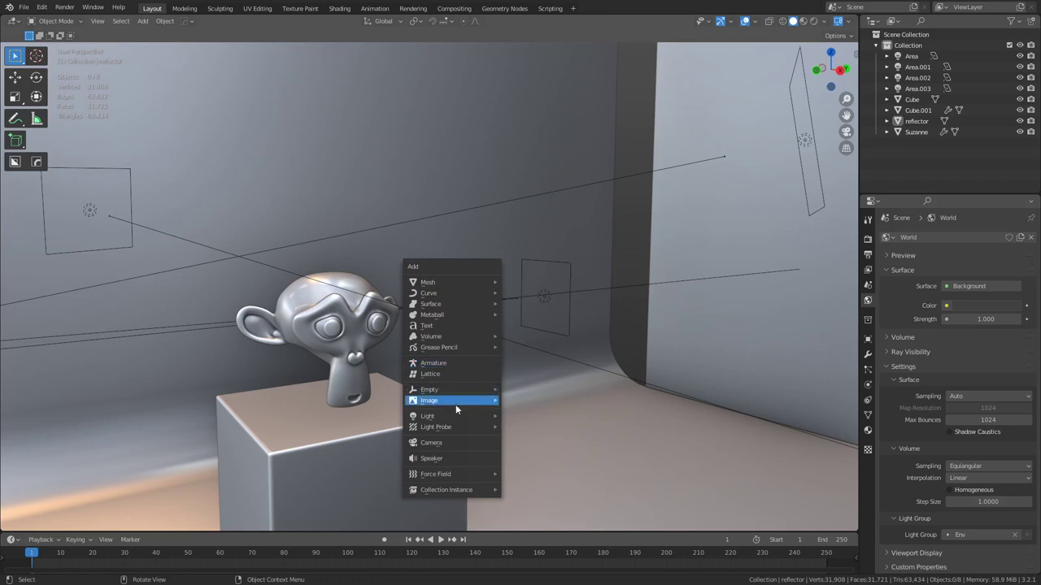
left_click(455, 441)
scroll(596, 233, "down", 2)
scroll(531, 315, "down", 3)
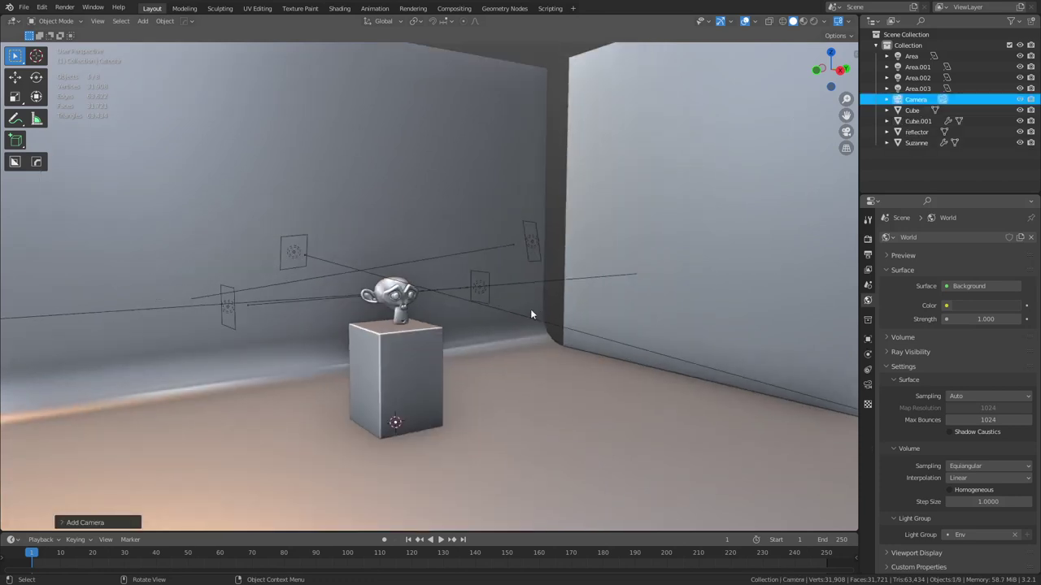
key("grave")
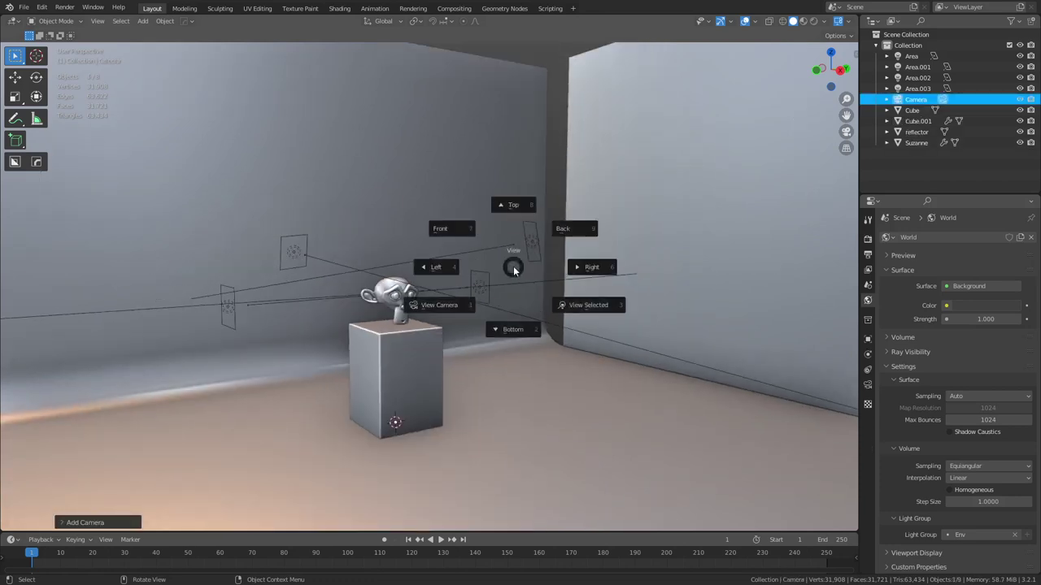
left_click(463, 306)
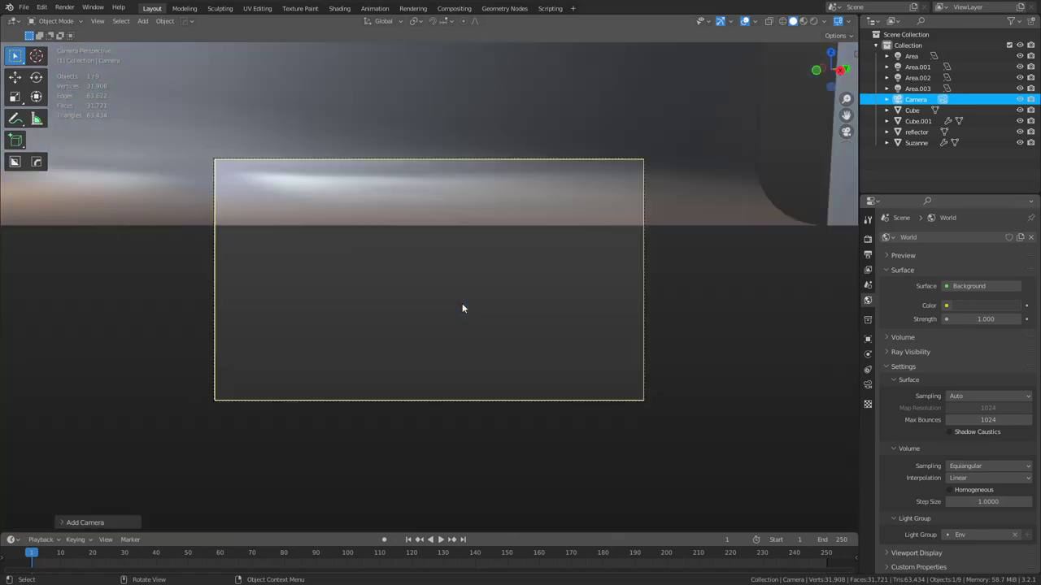
- Raise the camera and pull it back with walk navigation until the pedestal and Suzanne come into view
key("shift+grave")
key("e")
key("s")
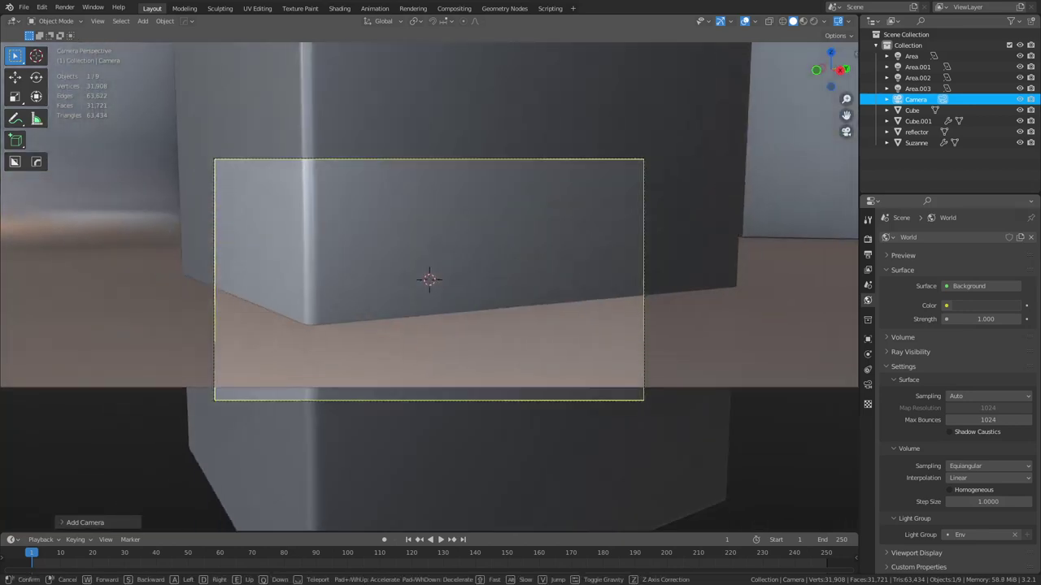
key("s")
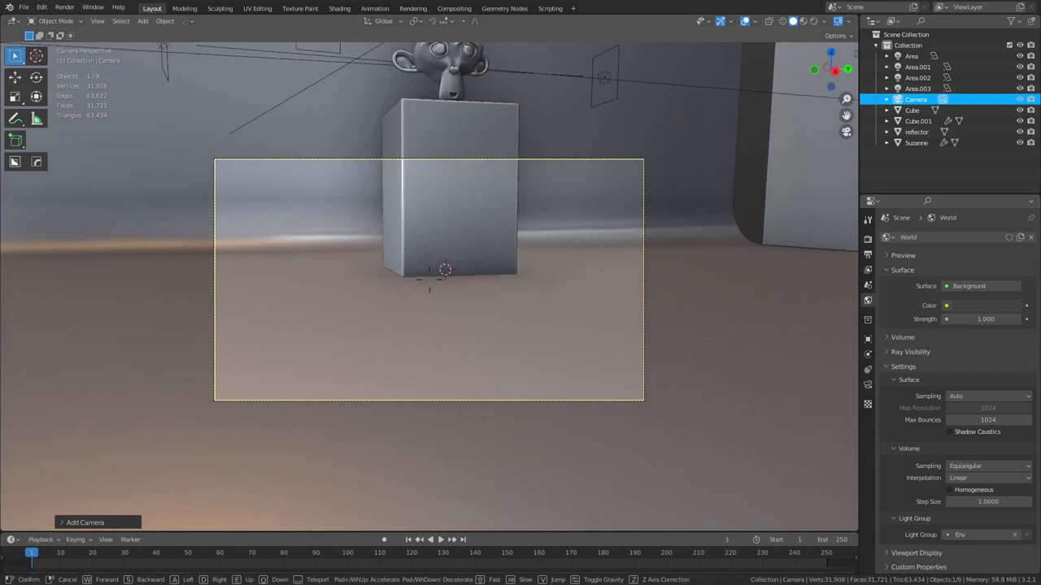
left_click(430, 282)
key("shift+grave")
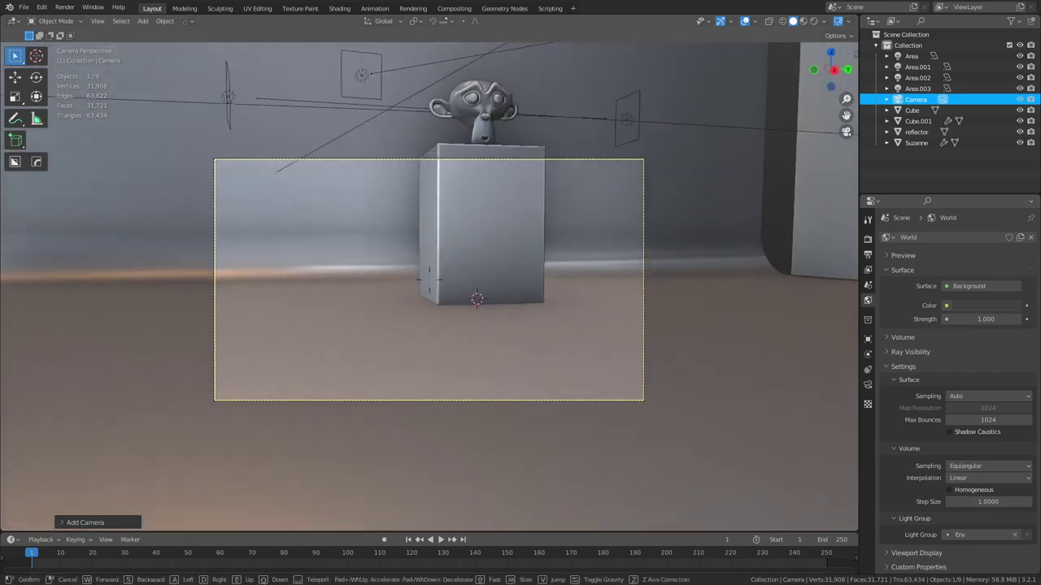
right_click(429, 281)
key("grave")
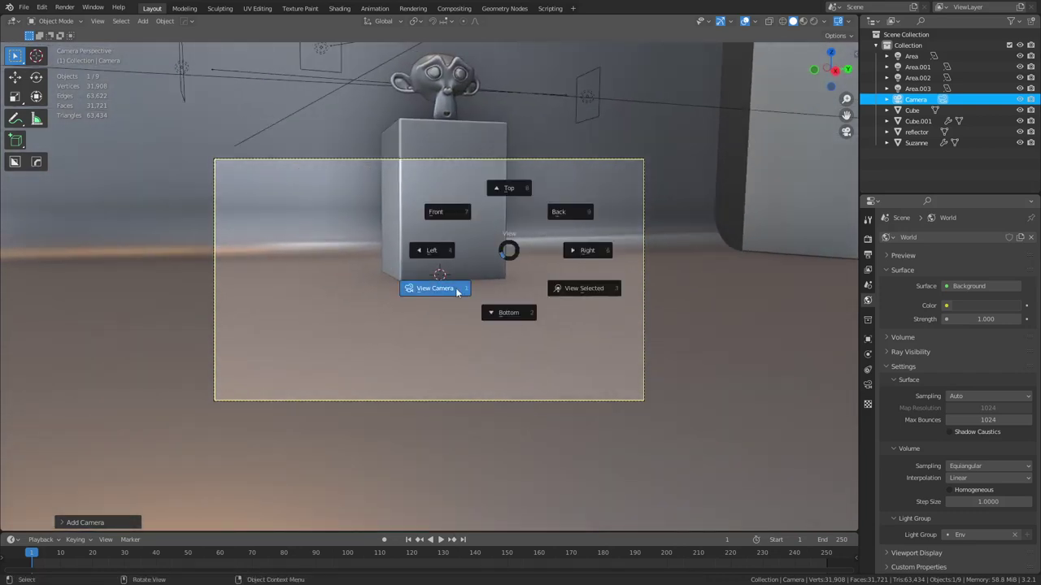
left_click(458, 291)
key("shift+grave")
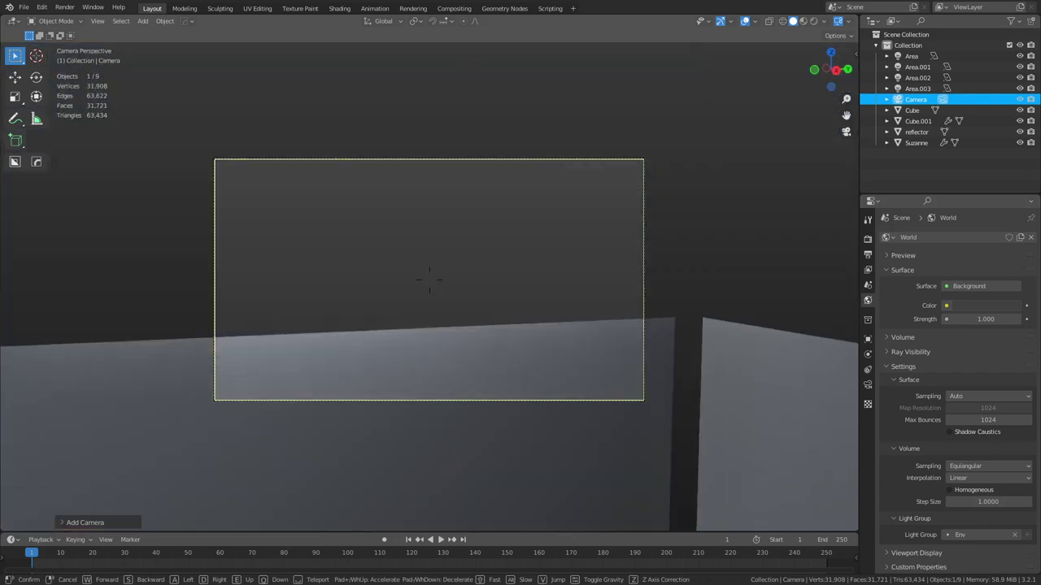
right_click(429, 284)
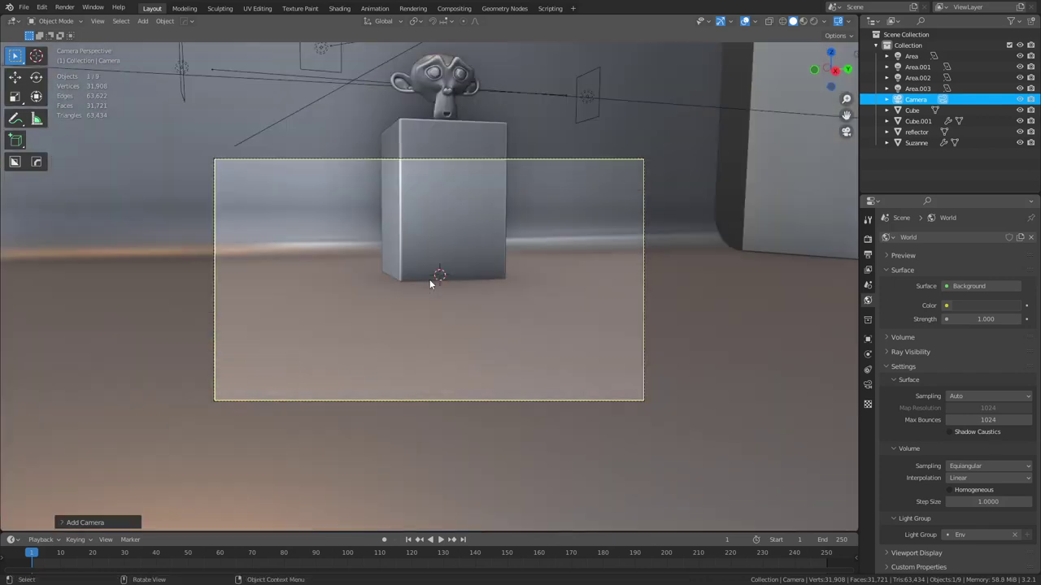
- Walk the camera around the pedestal and closer to it, framing Suzanne at an angle from the front
key("shift+grave")
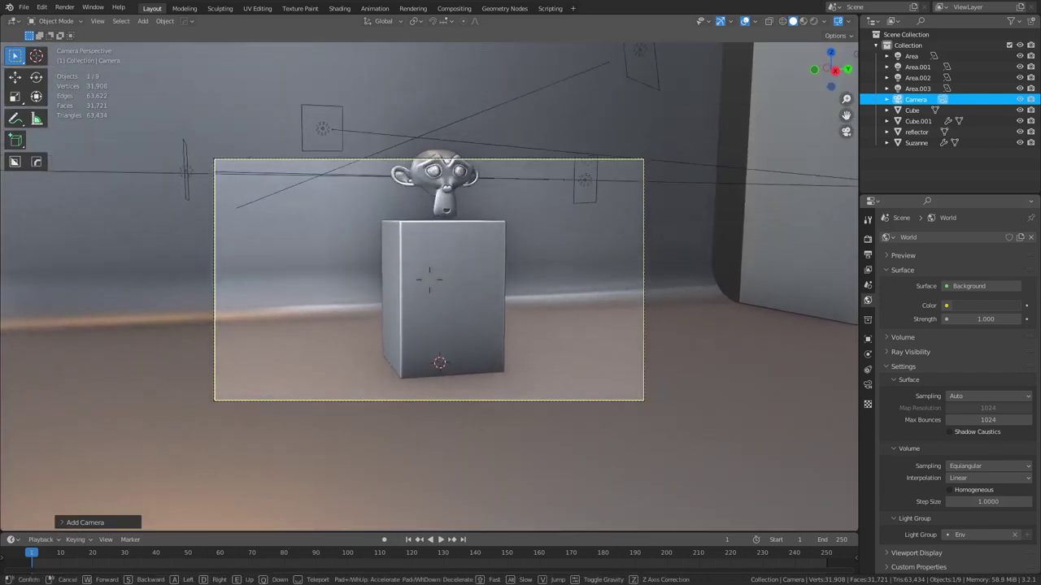
key("w")
key("d")
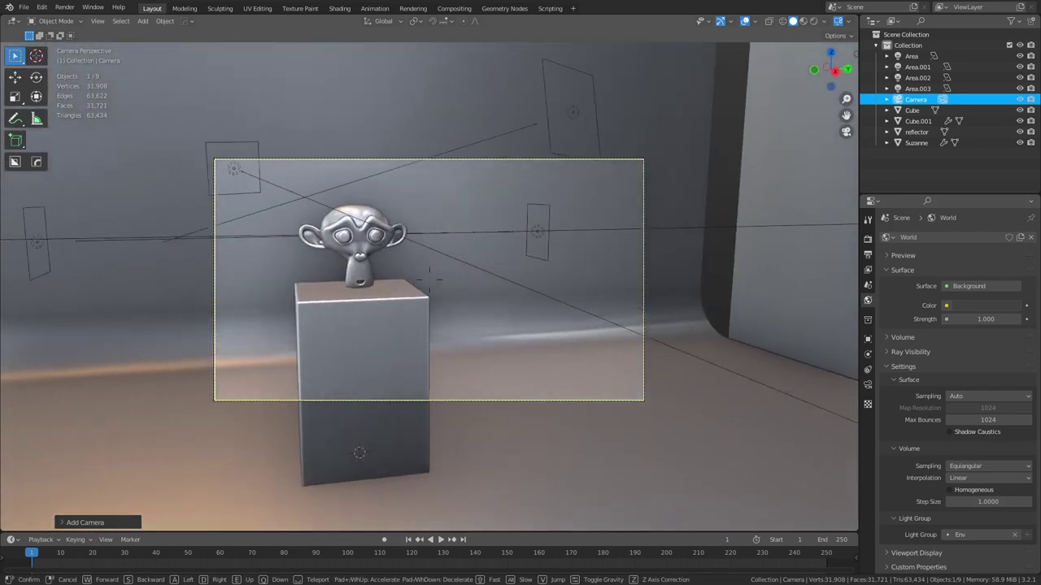
key("s")
key("s")
key("d")
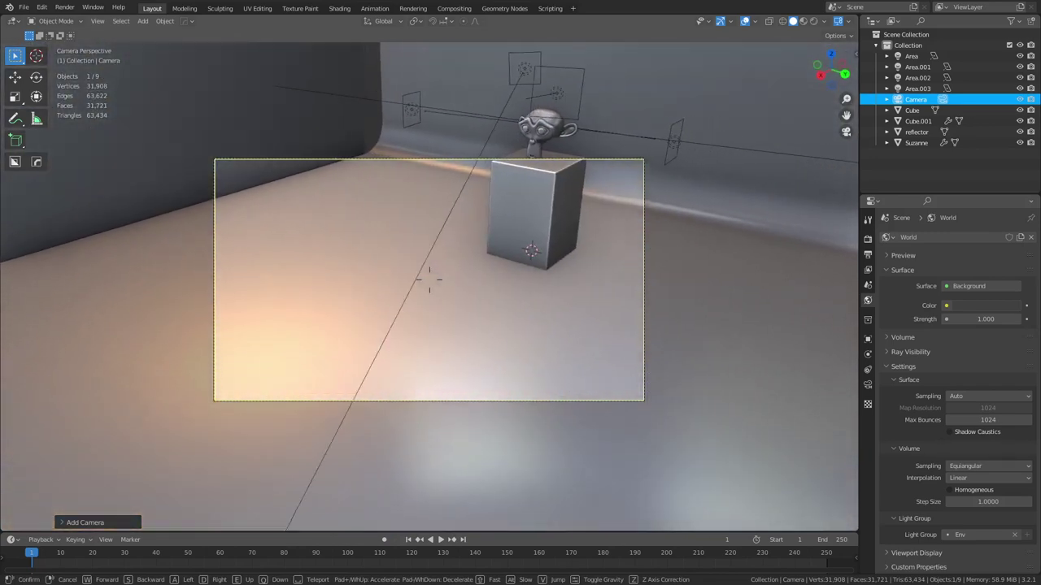
key("w")
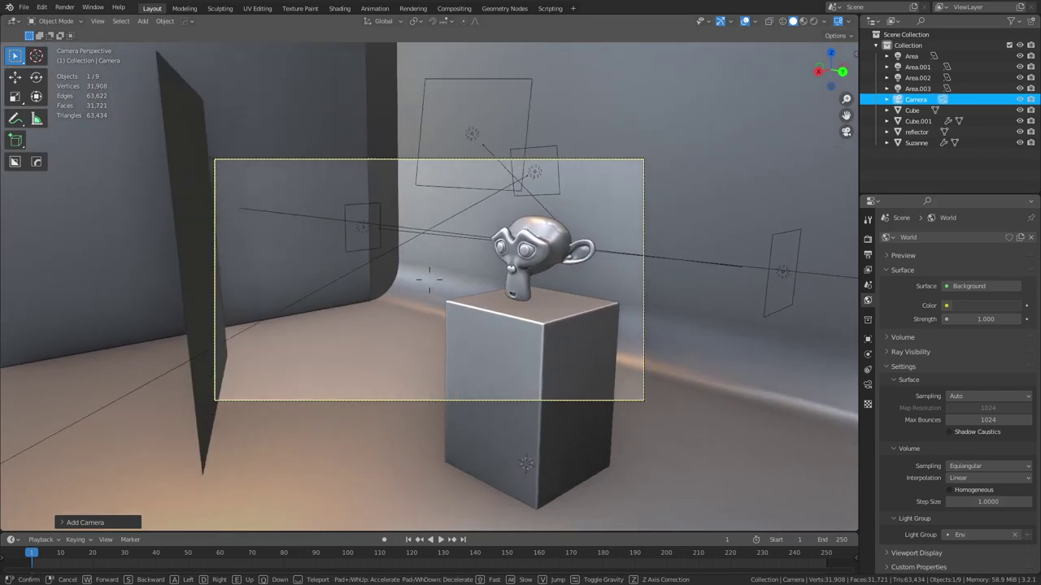
key("w")
key("d")
key("w")
left_click(430, 280)
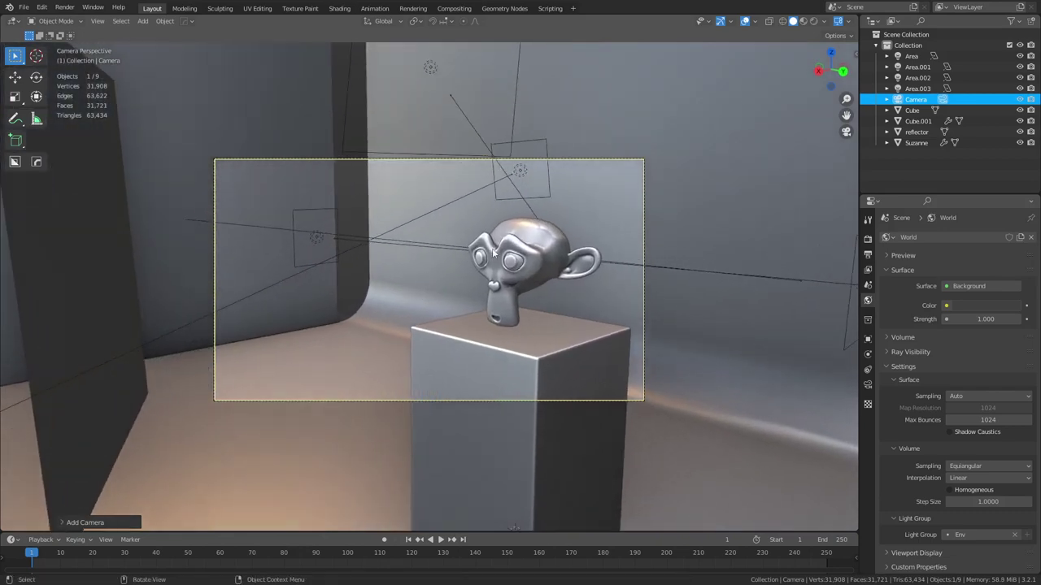
- Move the camera past the reflector and frame Suzanne's head closely in Rendered shading, and return to Solid shading
left_click(813, 21)
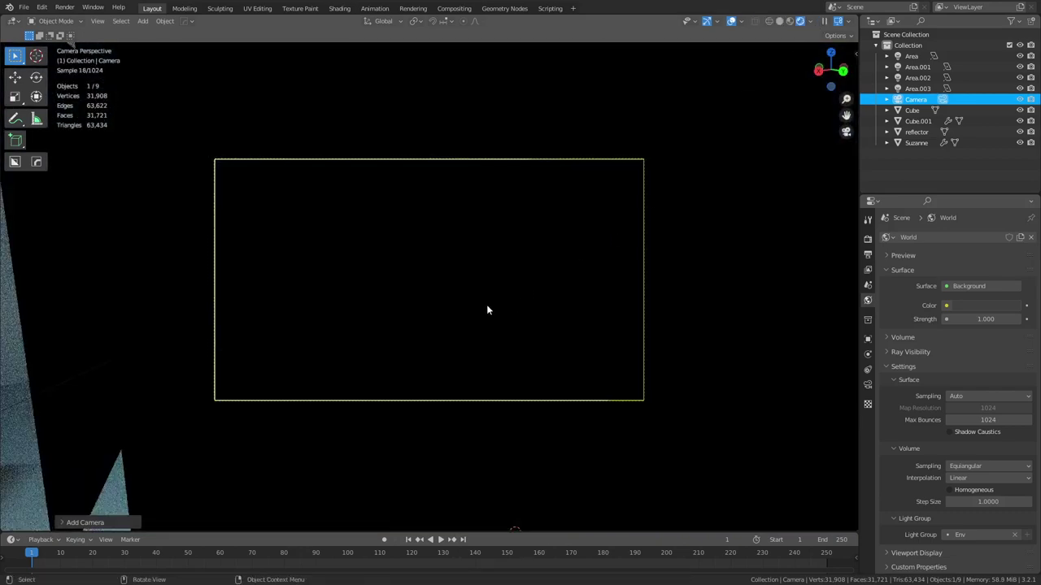
key("shift+grave")
key("w")
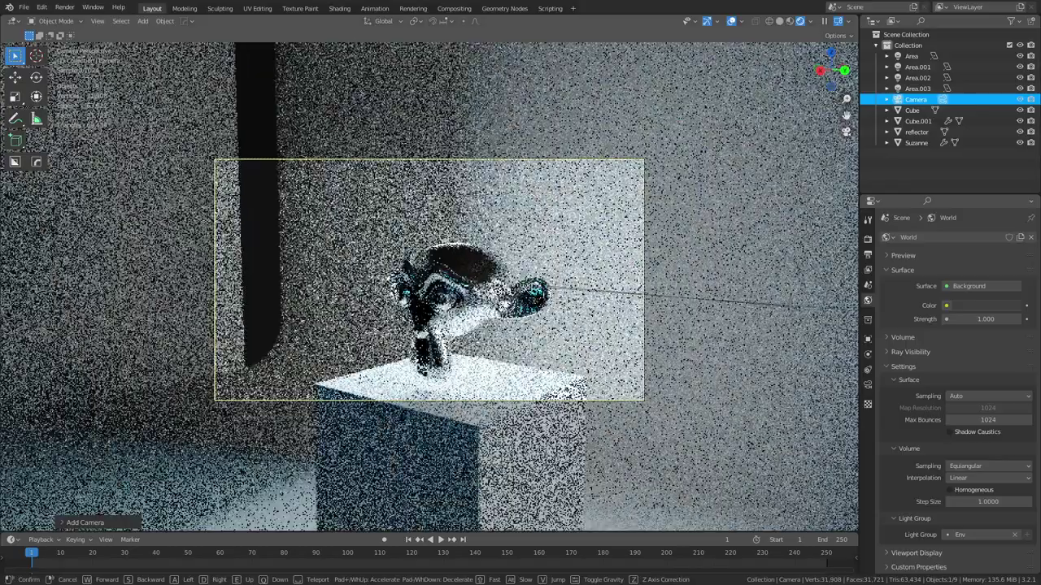
key("a")
key("w")
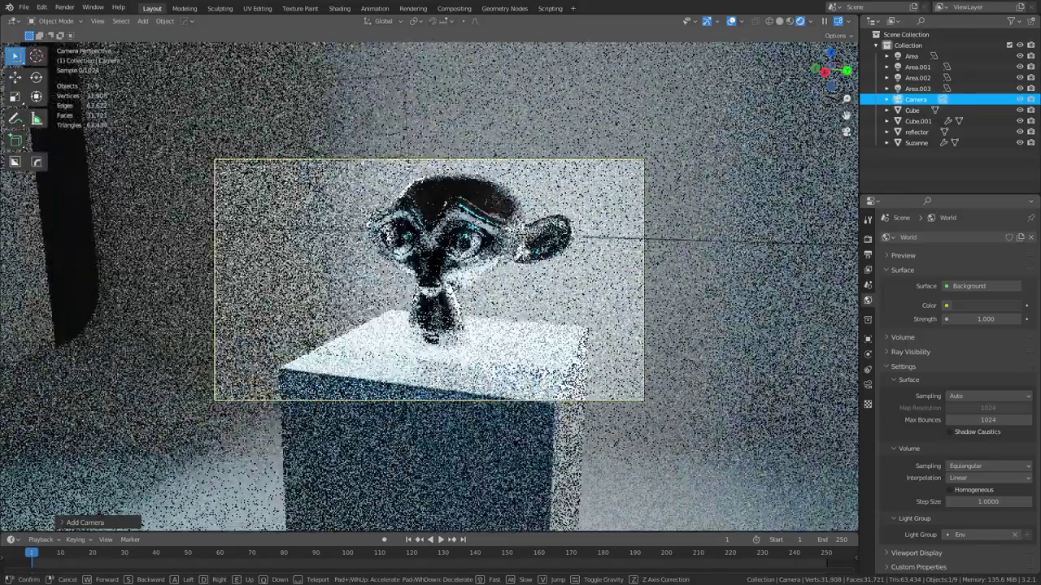
key("w")
left_click(429, 287)
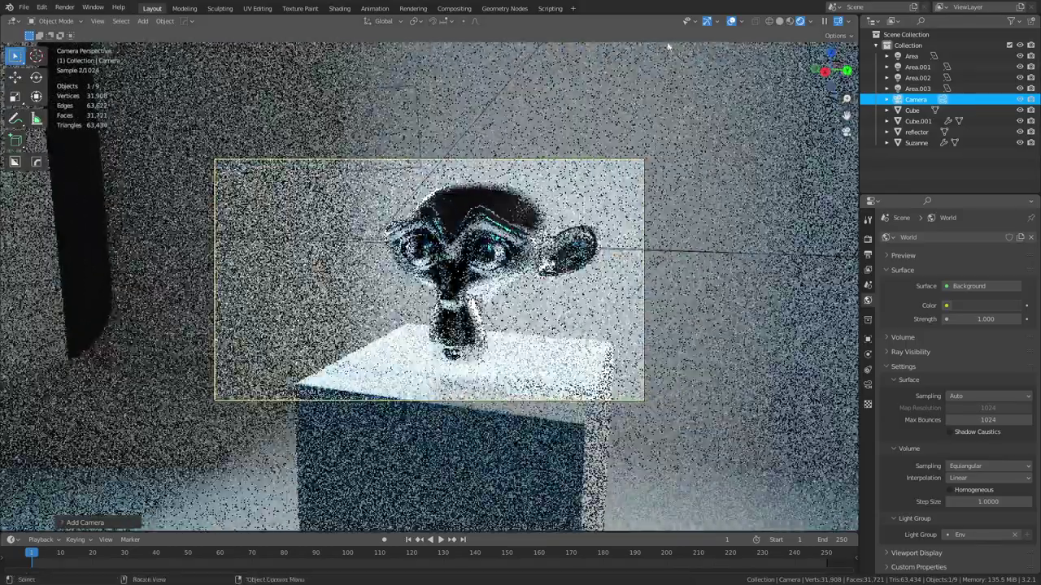
left_click(778, 22)
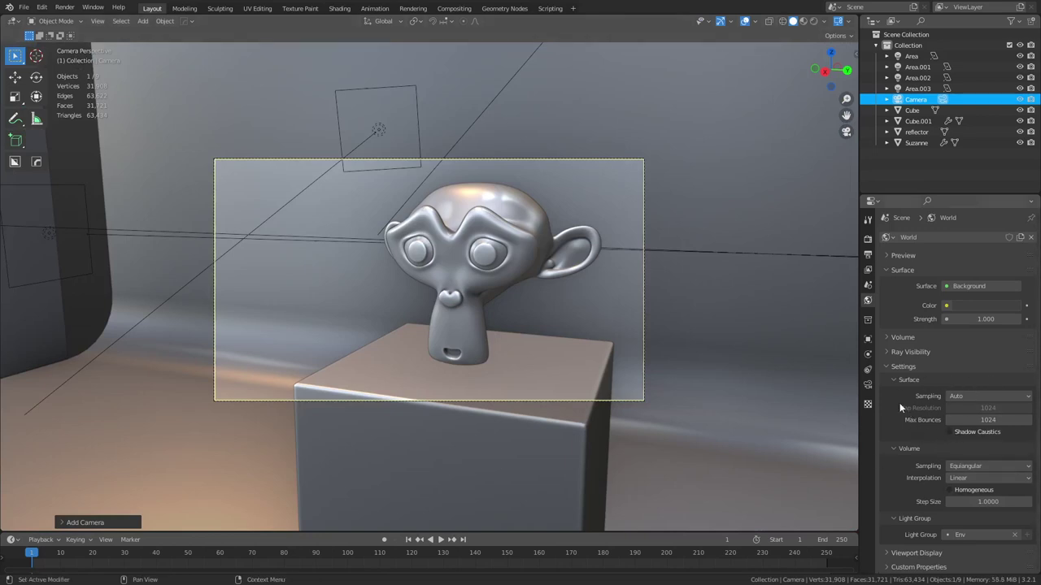
- Enable the Thirds composition guide for the camera and reframe the shot so Suzanne's eye sits near an upper third intersection
left_click(867, 384)
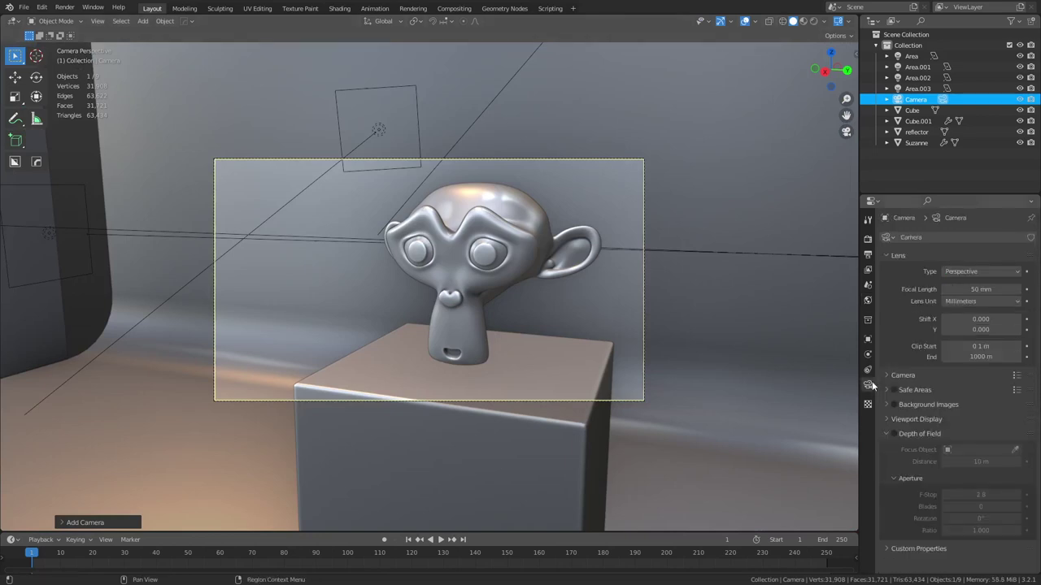
left_click(887, 419)
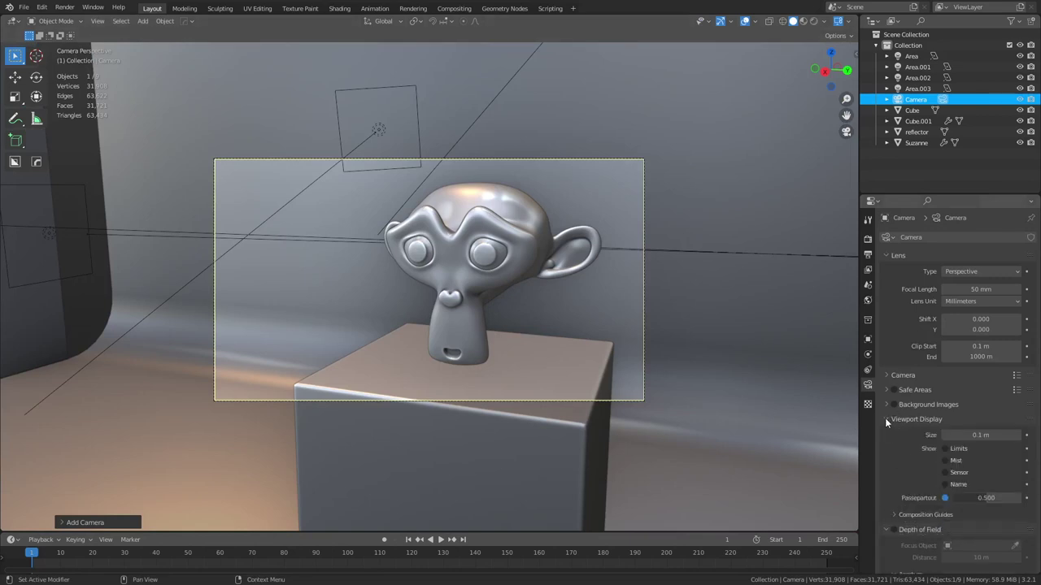
scroll(898, 496, "down", 3)
scroll(898, 489, "down", 1)
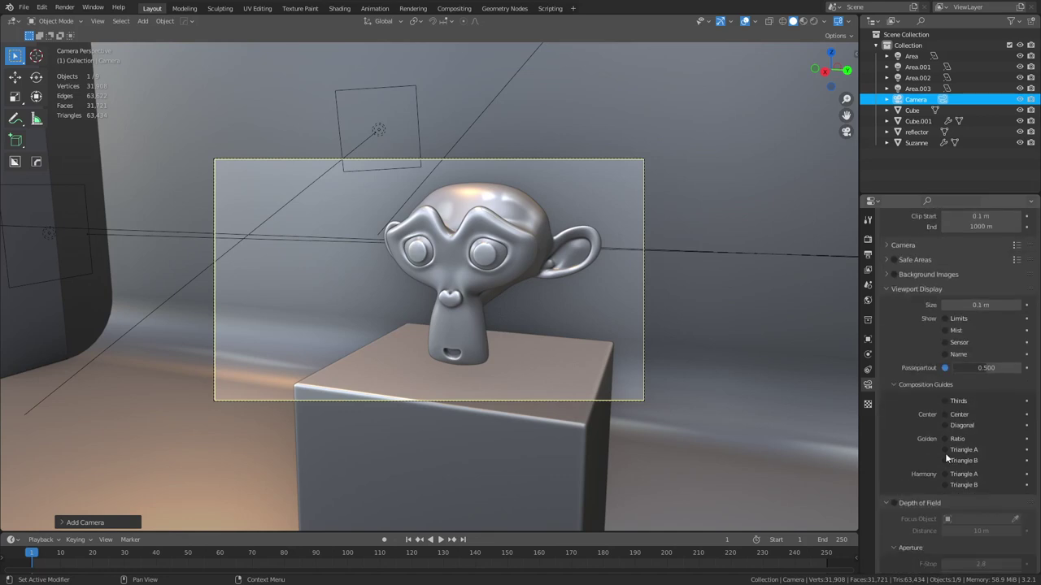
left_click(944, 401)
key("shift+grave")
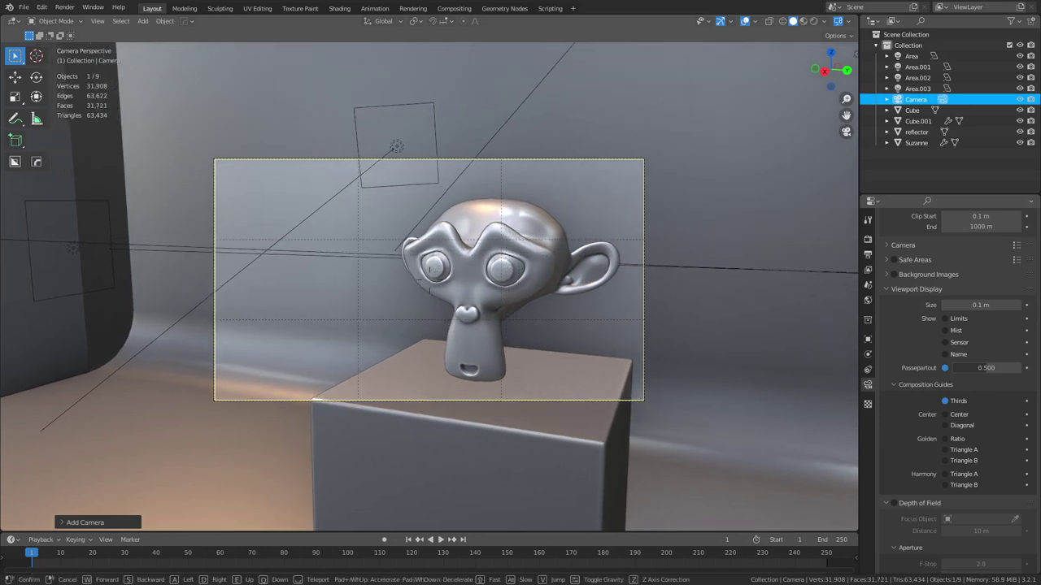
left_click(429, 284)
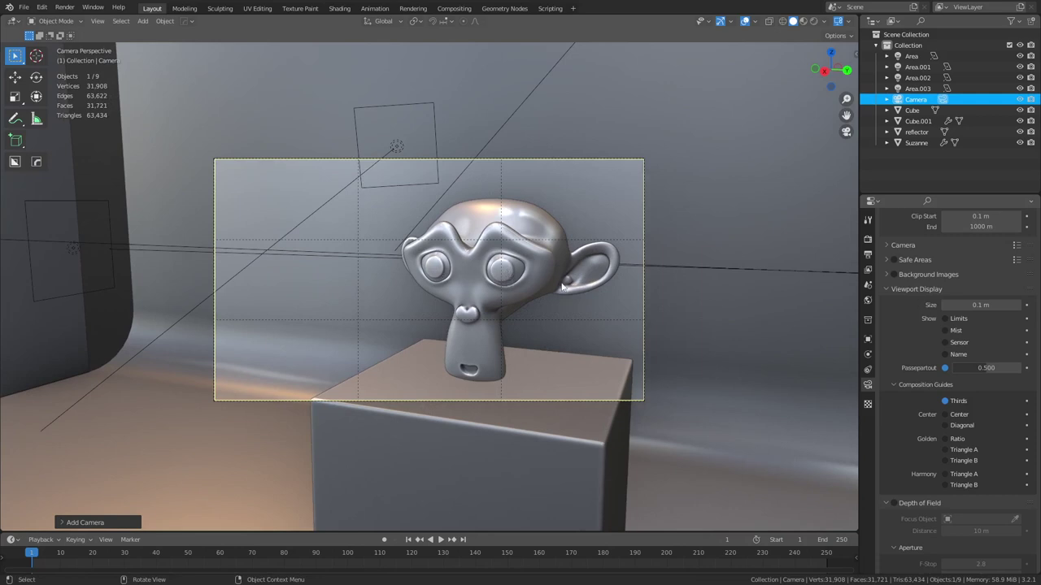
- Add a Plain Axes empty to the scene
key("shift")
key("shift+a")
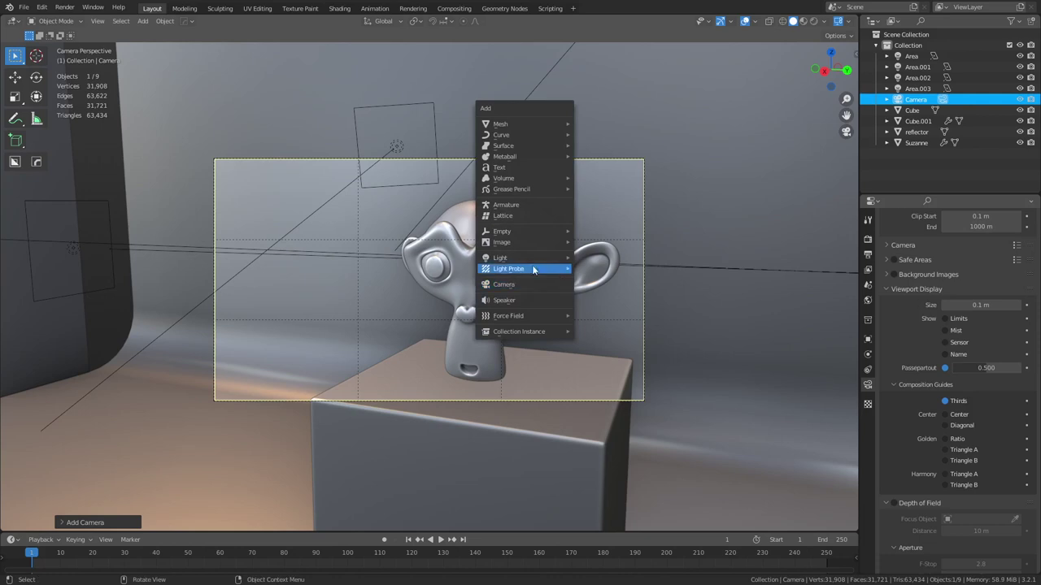
mouse_move(521, 231)
left_click(584, 234)
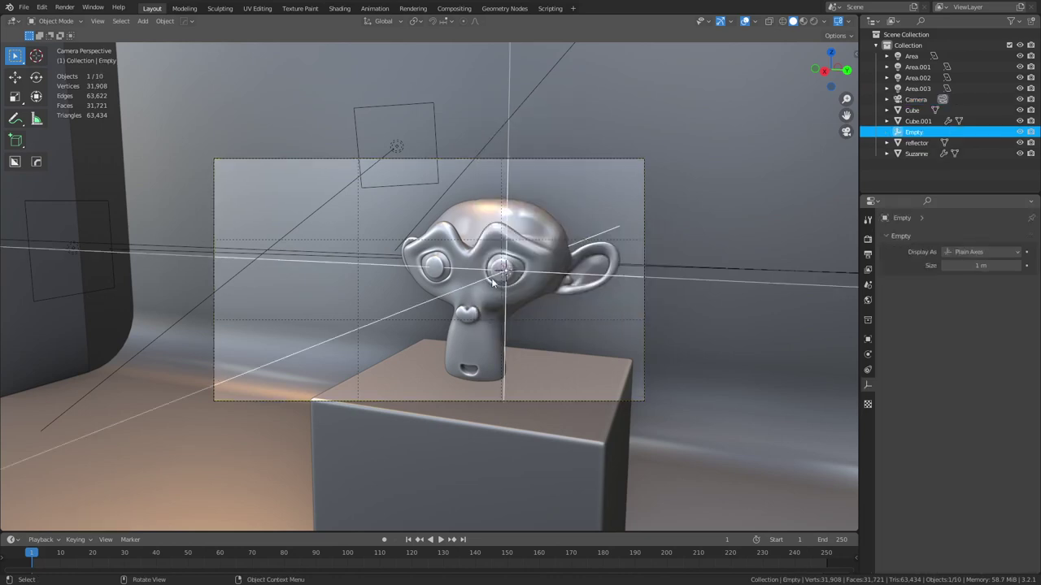
key("g")
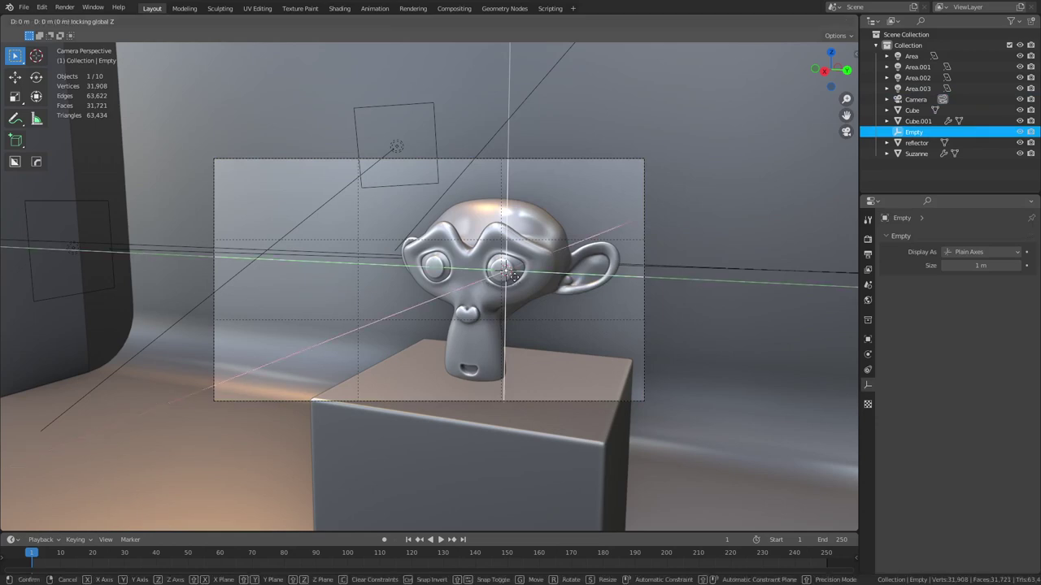
key("y")
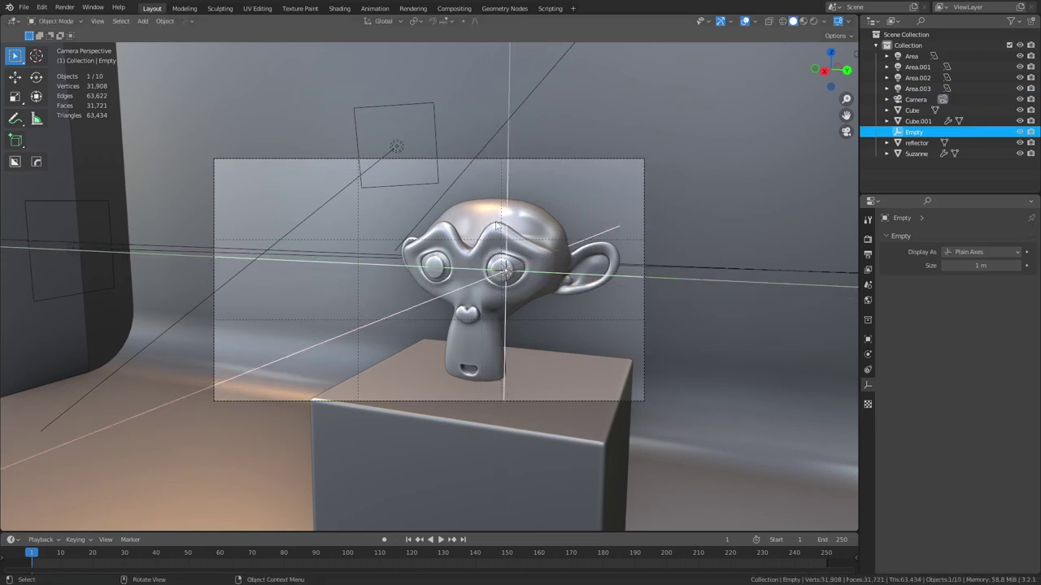
- Set snapping to Face and snap the empty onto the surface of Suzanne's eye near the vertical third line
left_click(449, 22)
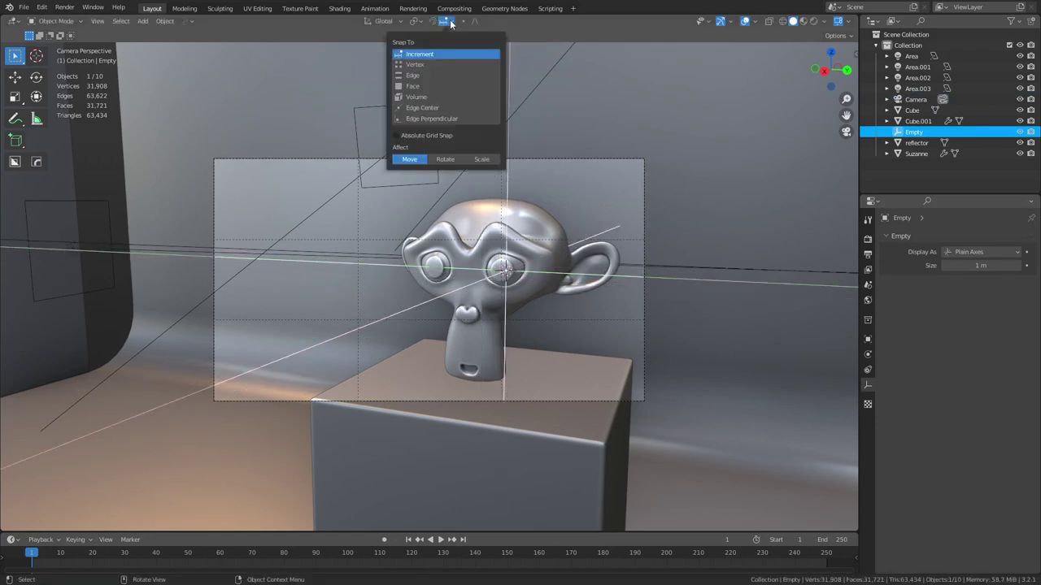
left_click(421, 86)
left_click(460, 150)
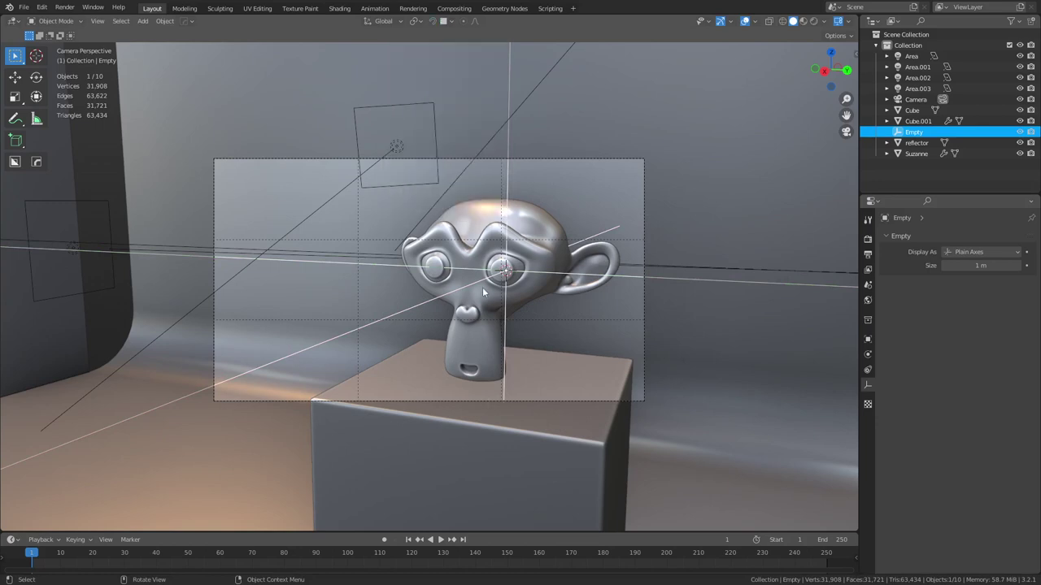
key("g")
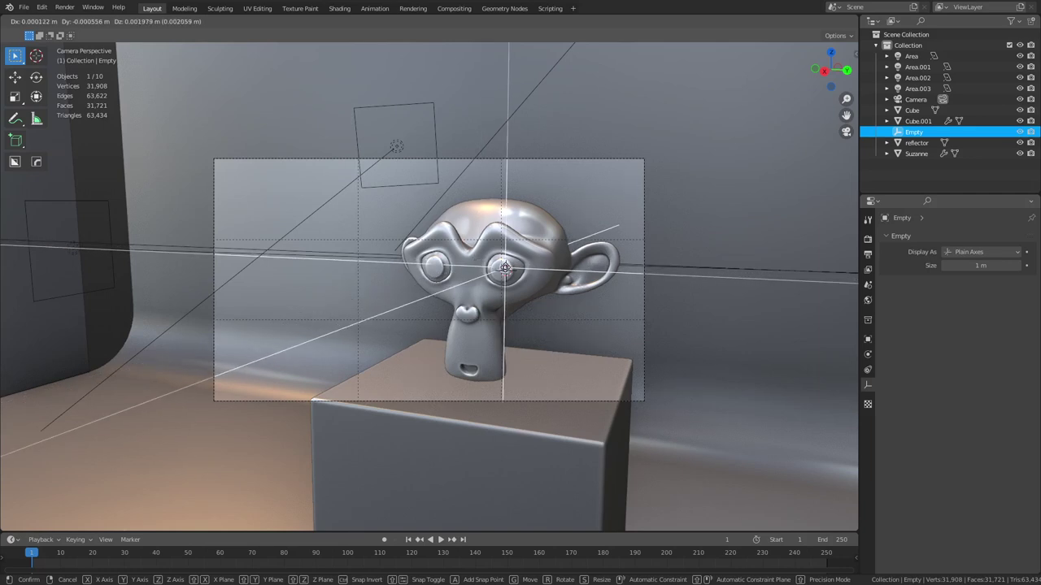
left_click(501, 270)
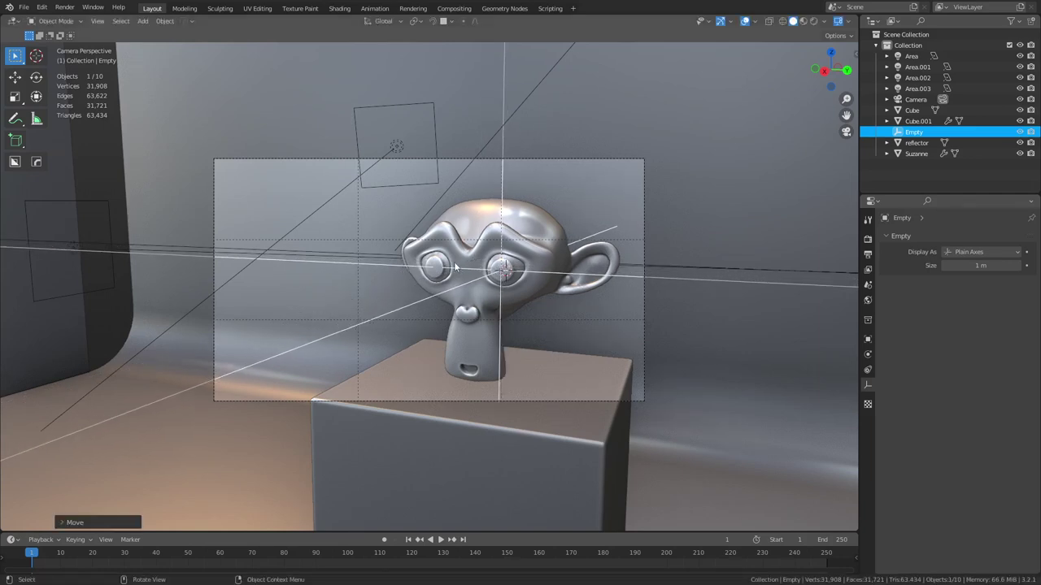
- Enable Depth of Field on the camera and pick the empty as its focus object
left_click(489, 400)
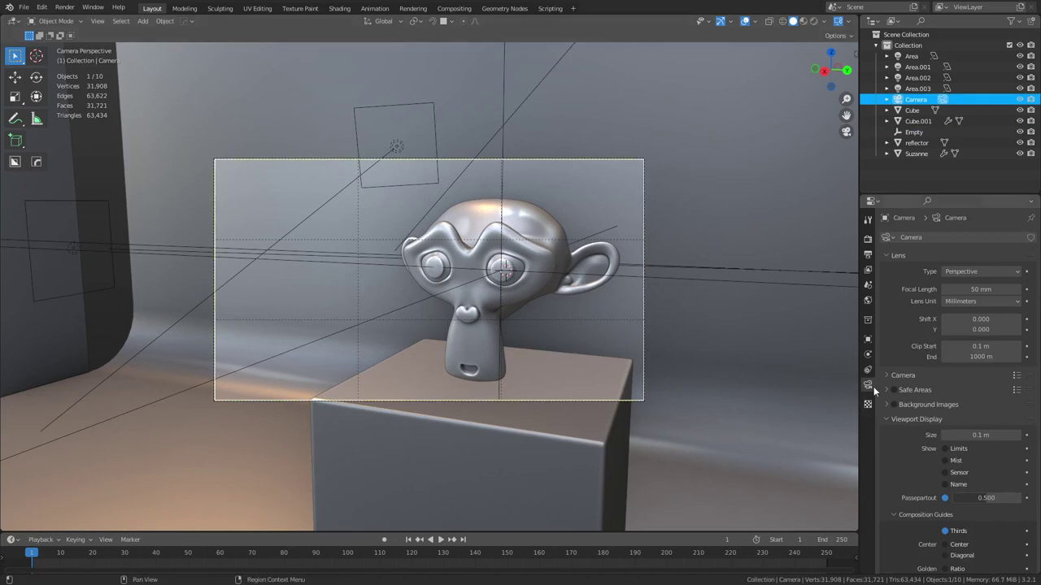
scroll(910, 444, "down", 4)
scroll(918, 469, "down", 2)
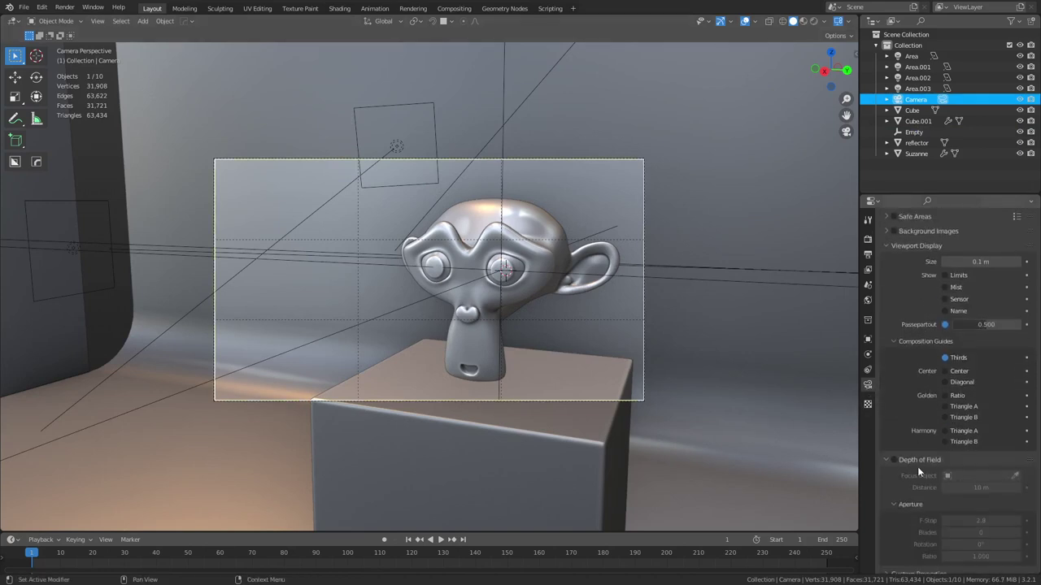
left_click(894, 459)
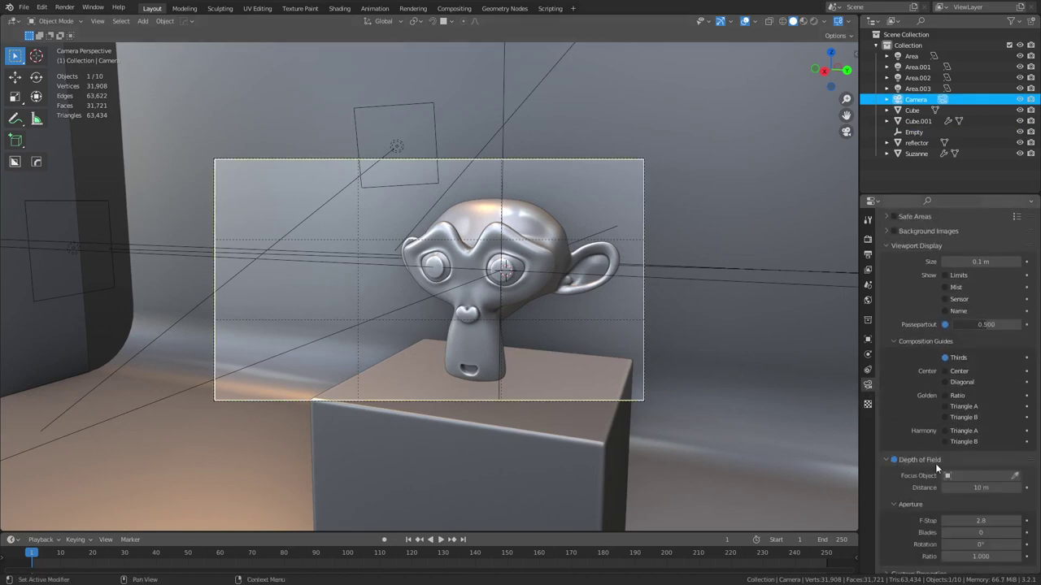
left_click(1014, 475)
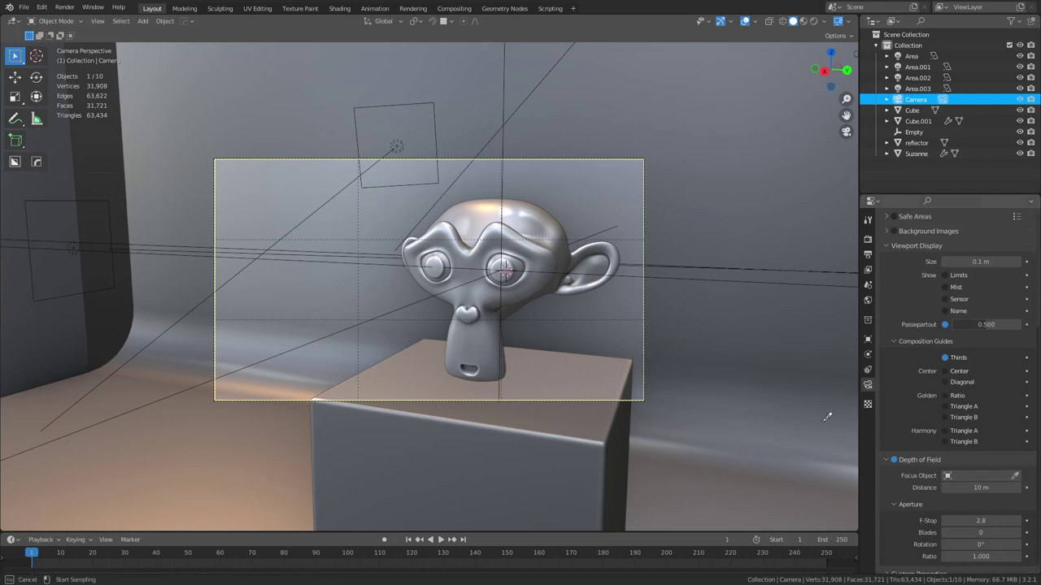
left_click(539, 268)
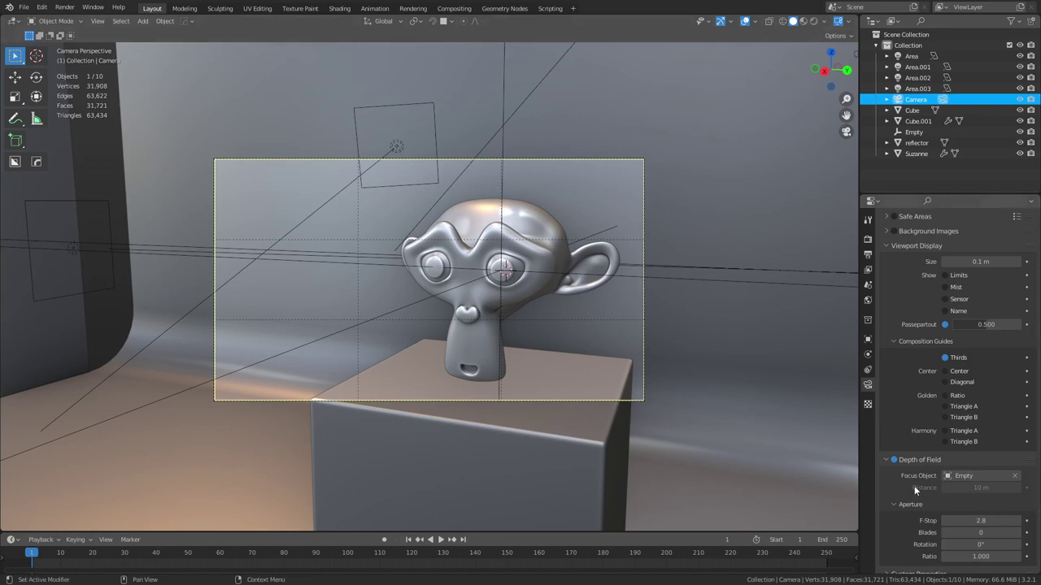
scroll(914, 486, "down", 1)
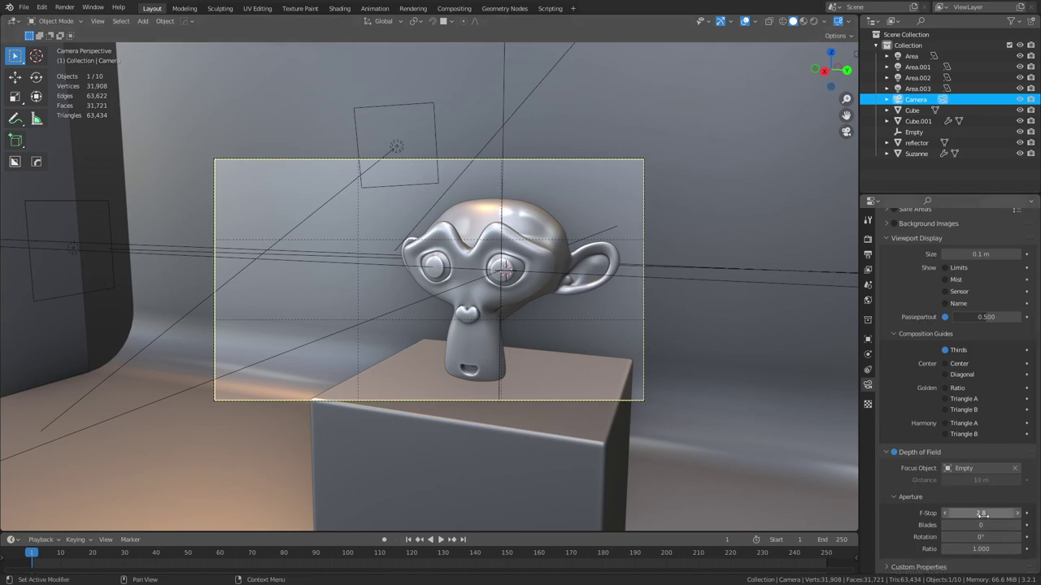
- Preview the scene in Rendered shading and limit rendering to a region around the camera frame
left_click(814, 21)
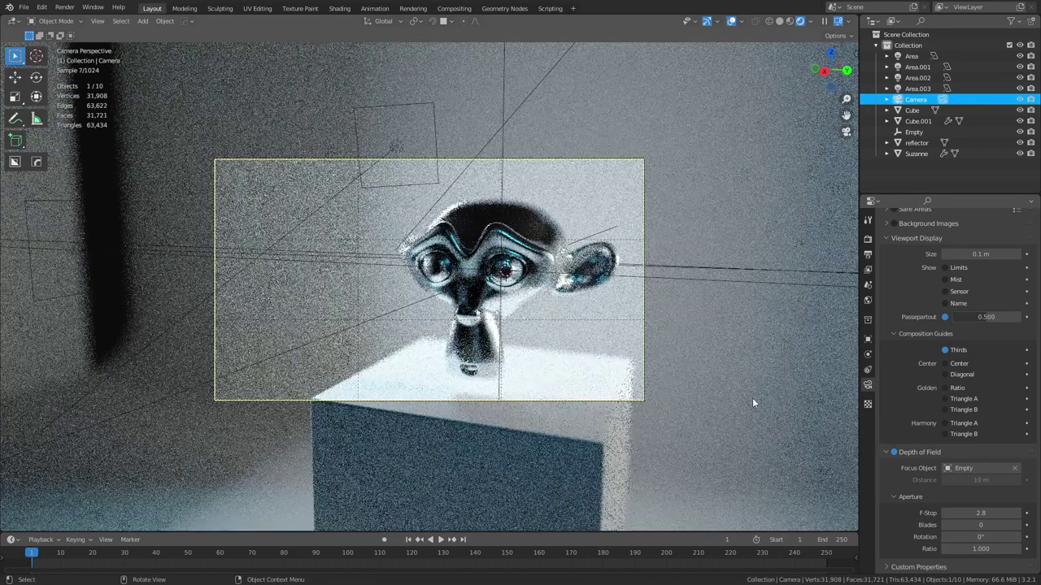
key("ctrl+b")
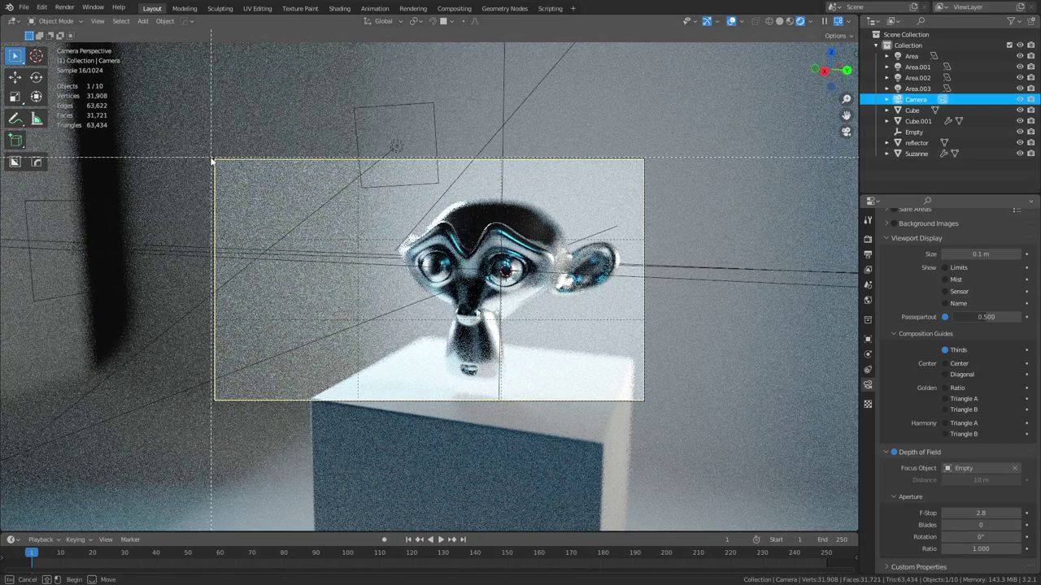
left_click_drag(211, 158, 646, 403)
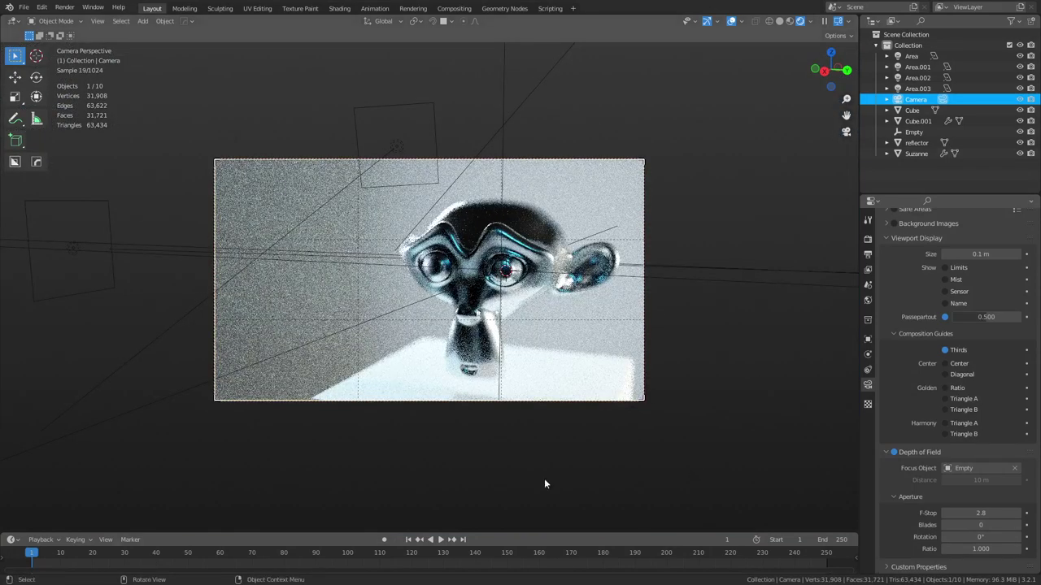
left_click(97, 21)
mouse_move(157, 182)
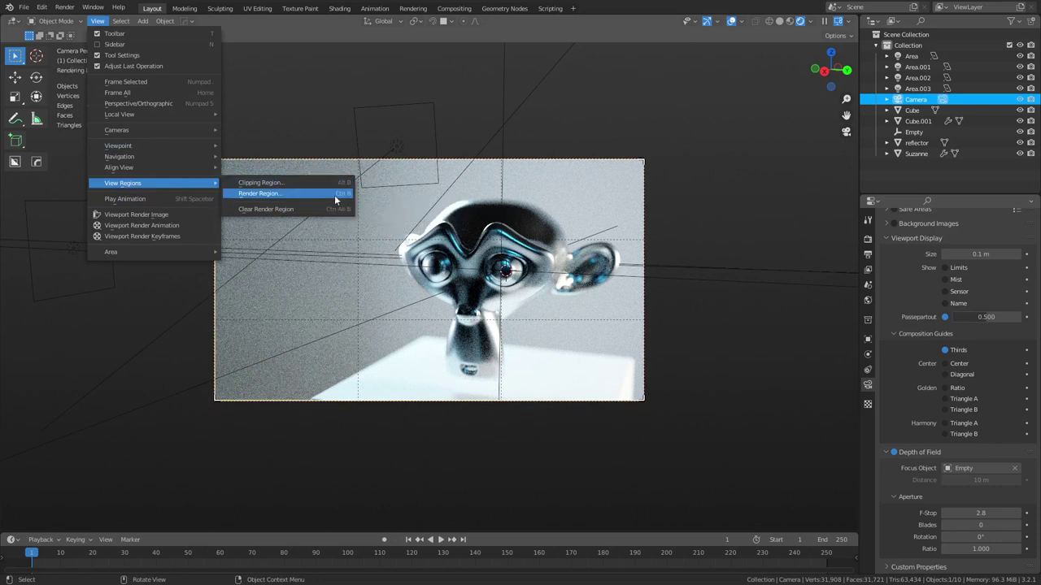
left_click(327, 212)
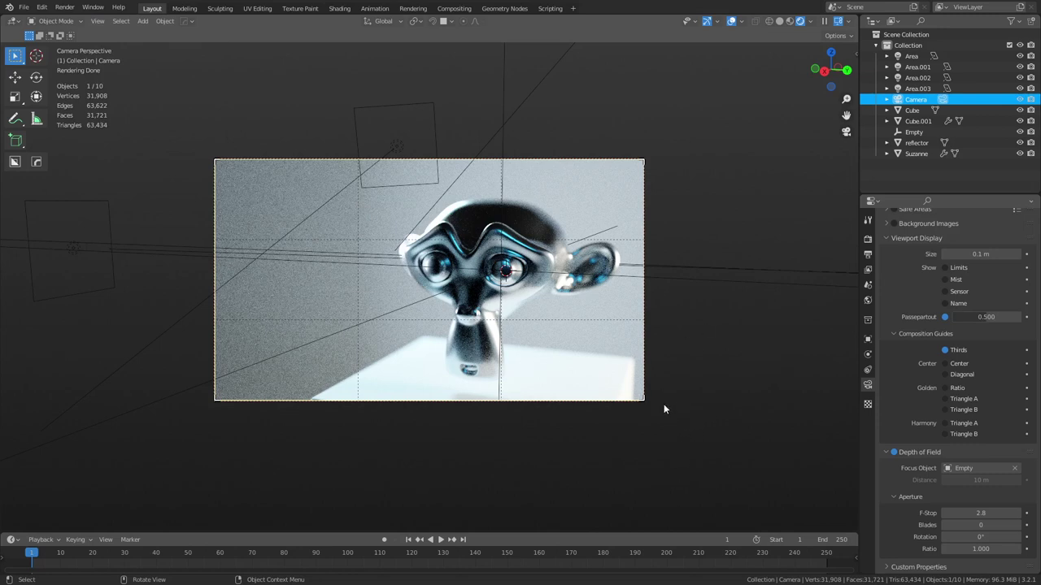
- Move the empty onto the backdrop to test the focus shift, and snap it back onto Suzanne's eye
left_click(418, 302)
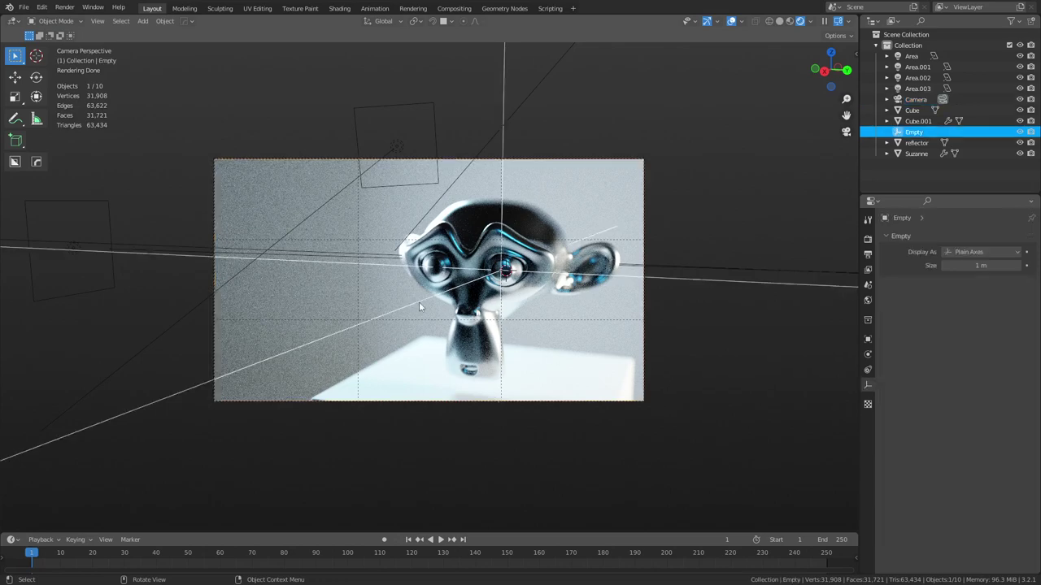
key("g")
left_click(357, 298)
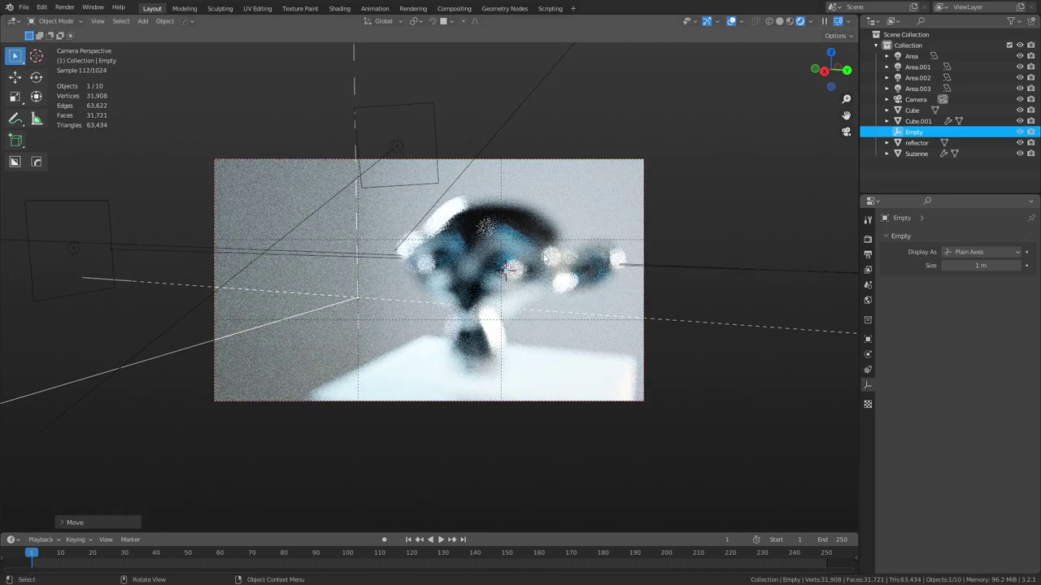
key("g")
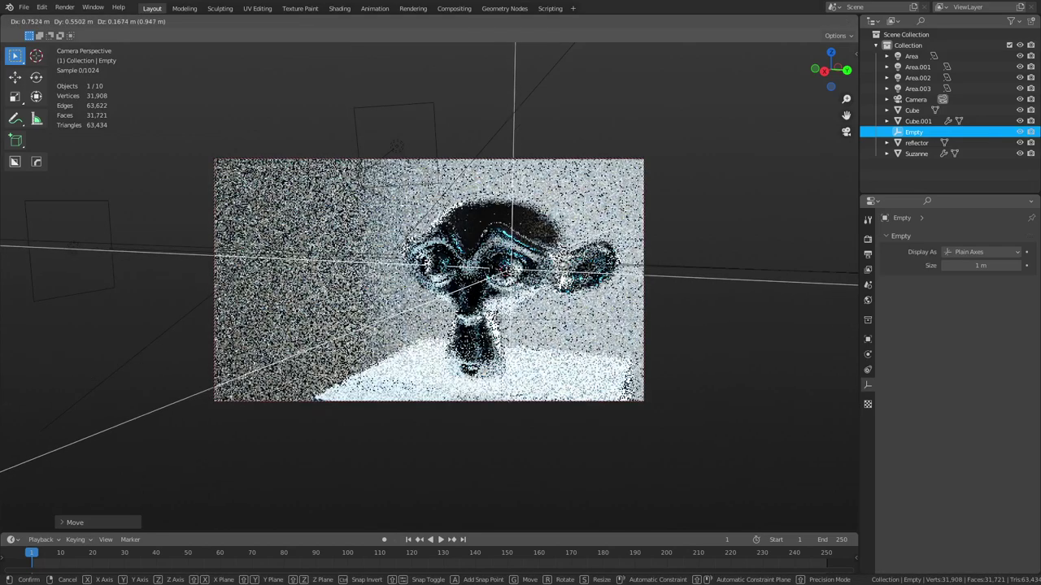
left_click(506, 272)
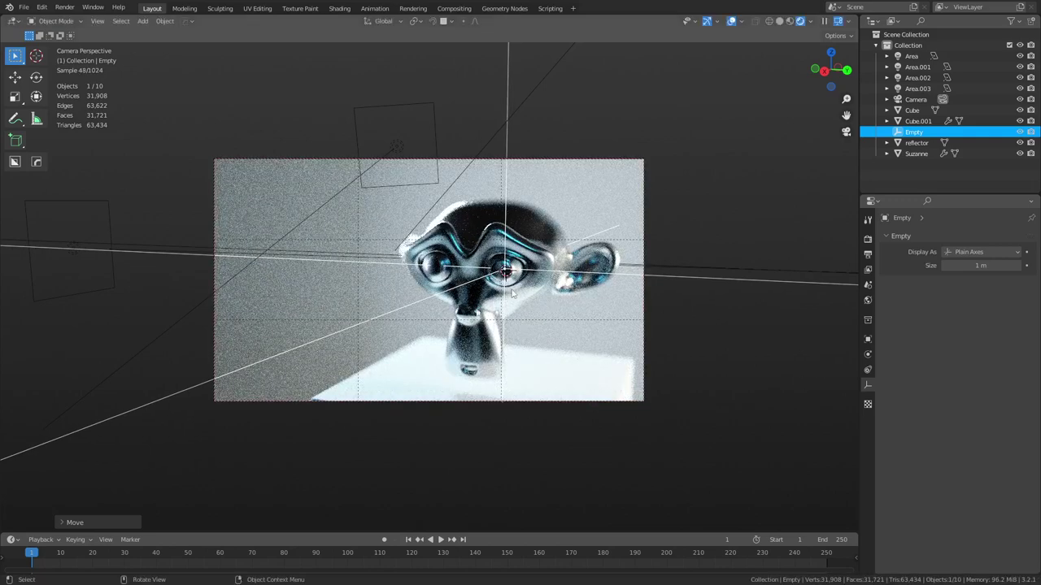
- Select the camera and set its depth of field F-Stop to 8
left_click(640, 399)
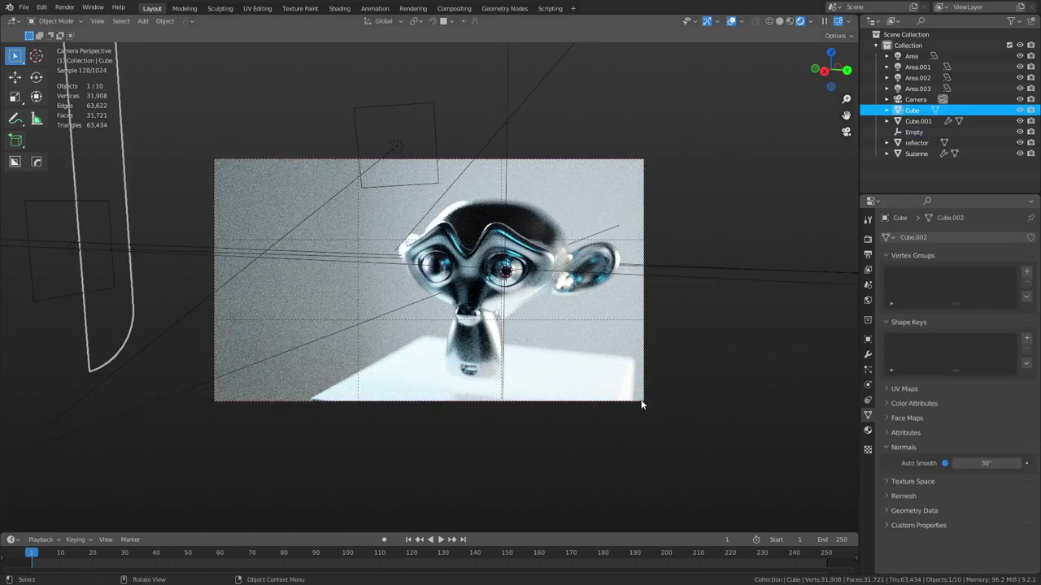
left_click(641, 403)
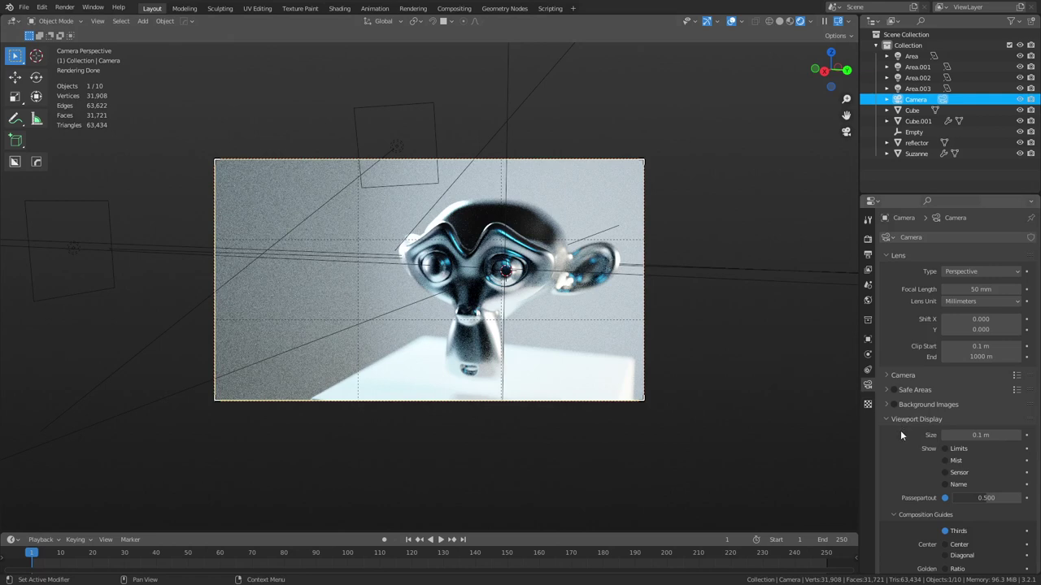
scroll(904, 444, "down", 6)
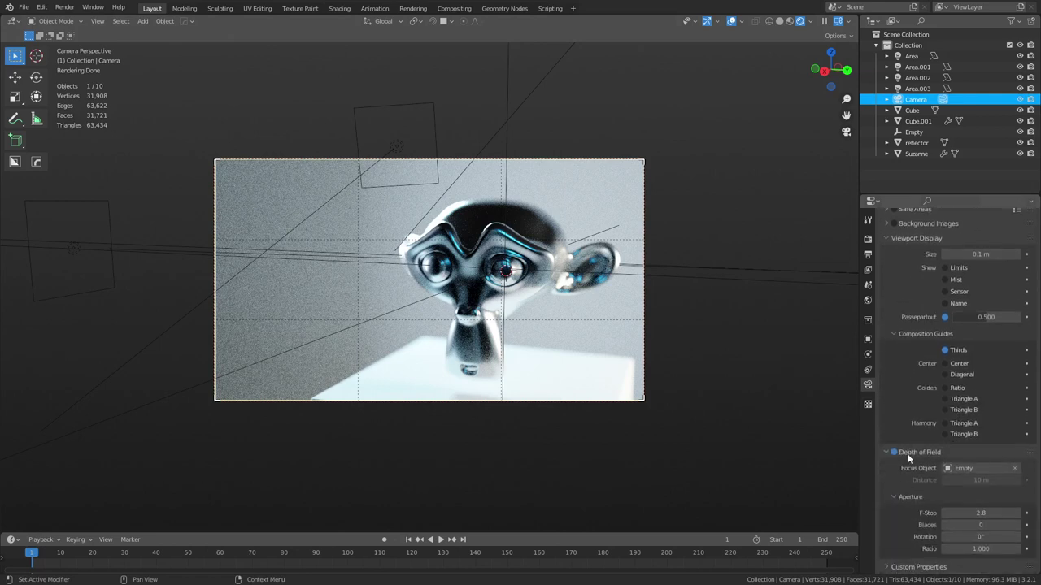
left_click(972, 513)
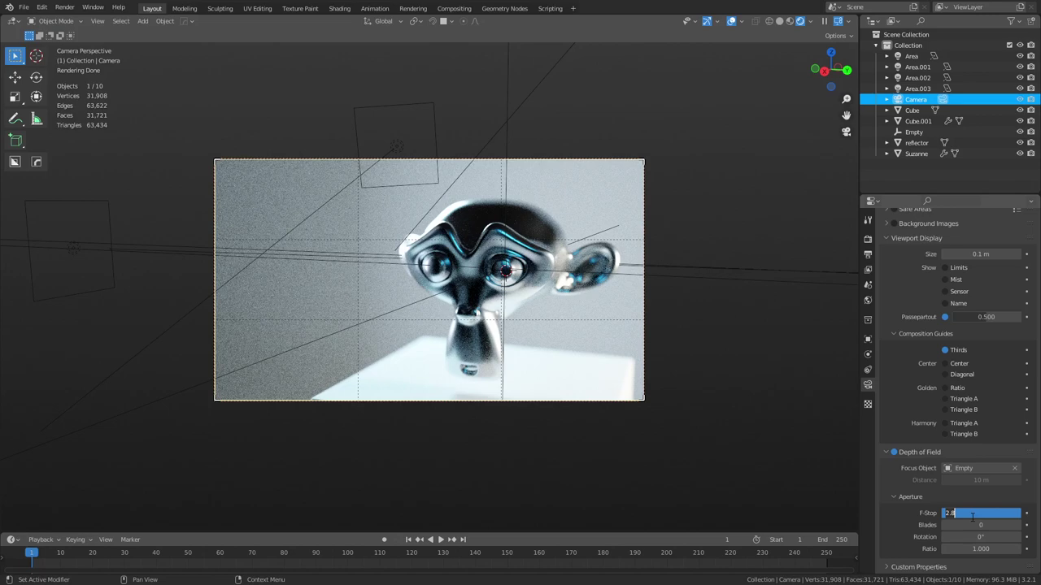
type("8")
key("Return")
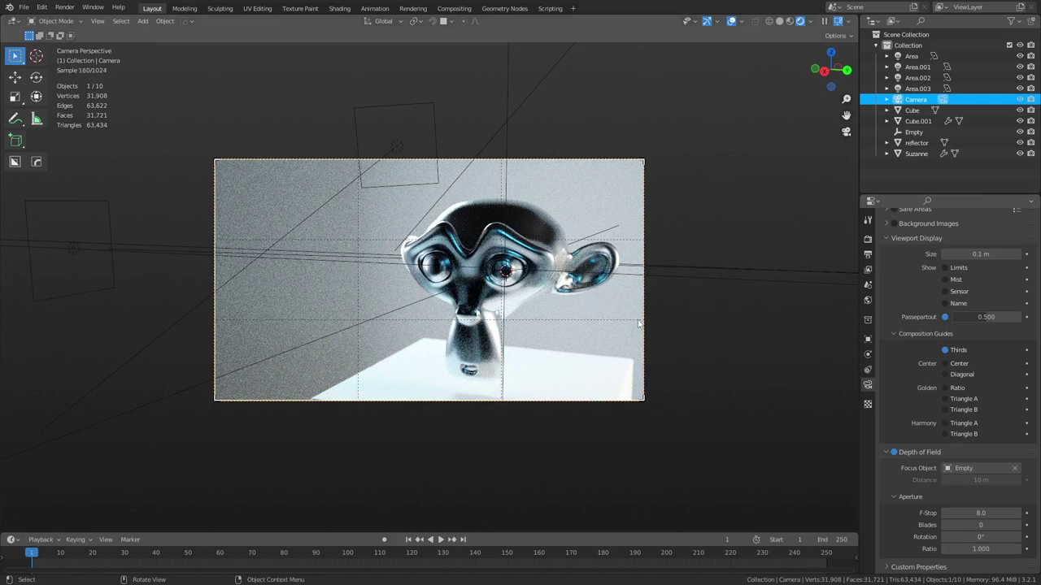
- Set the camera's F-Stop to 10
left_click(986, 513)
type("1")
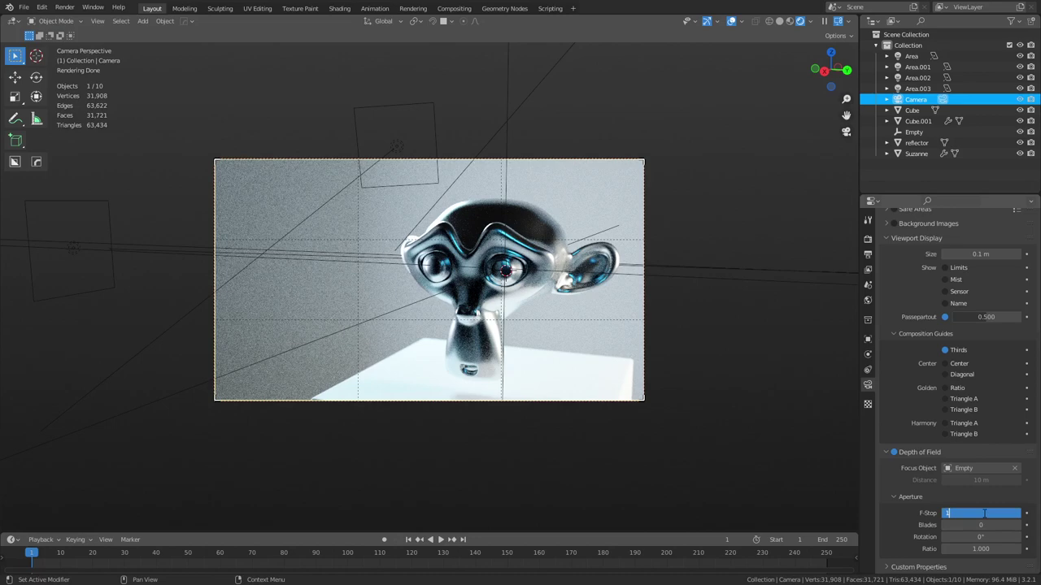
type("0")
key("Return")
- Set the camera's depth of field F-Stop to 9
left_click(984, 513)
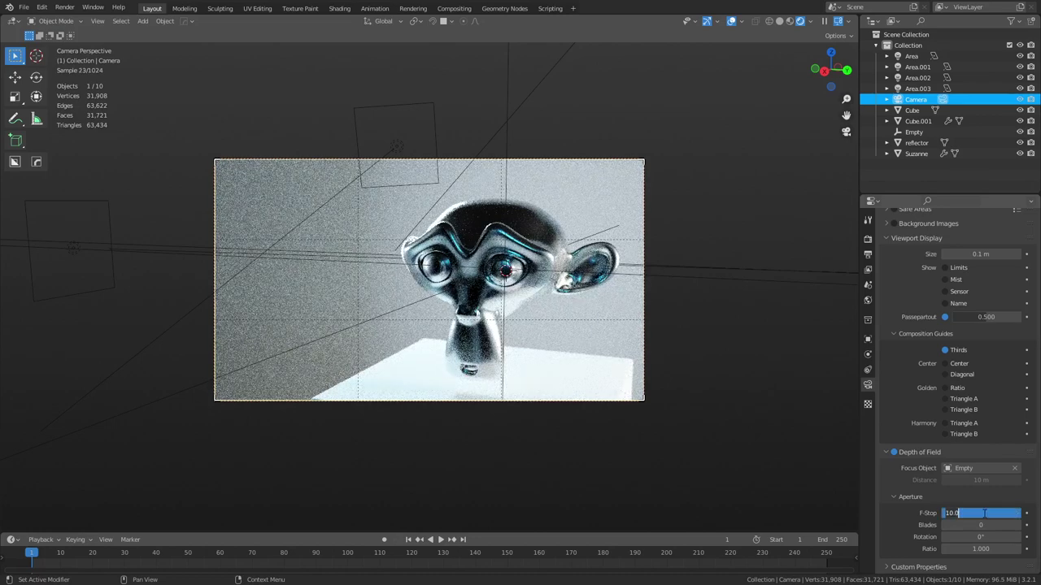
type("9")
key("Return")
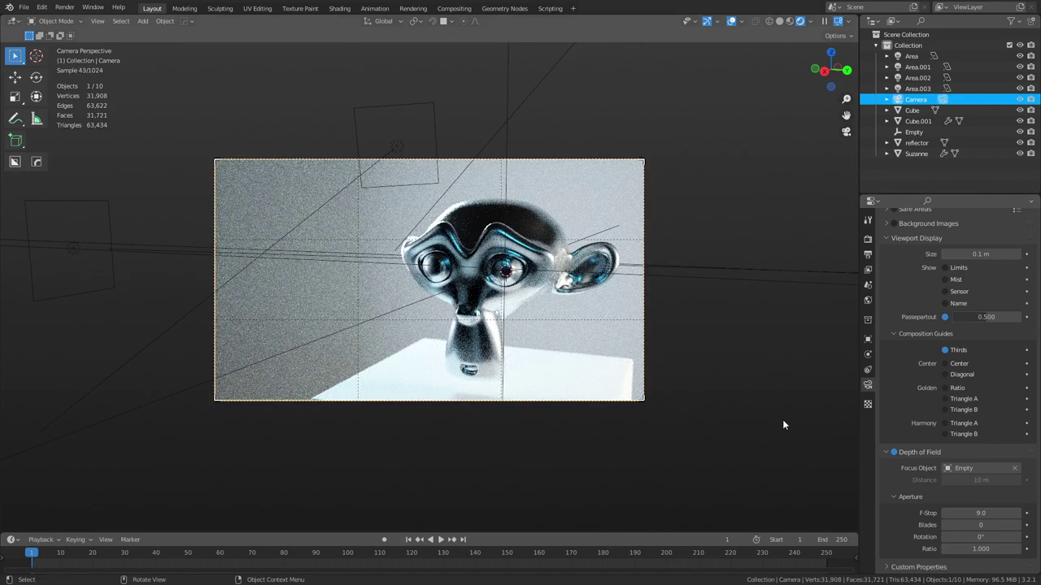
- Set the camera's depth of field F-Stop to 8
left_click(980, 513)
type("8")
key("Return")
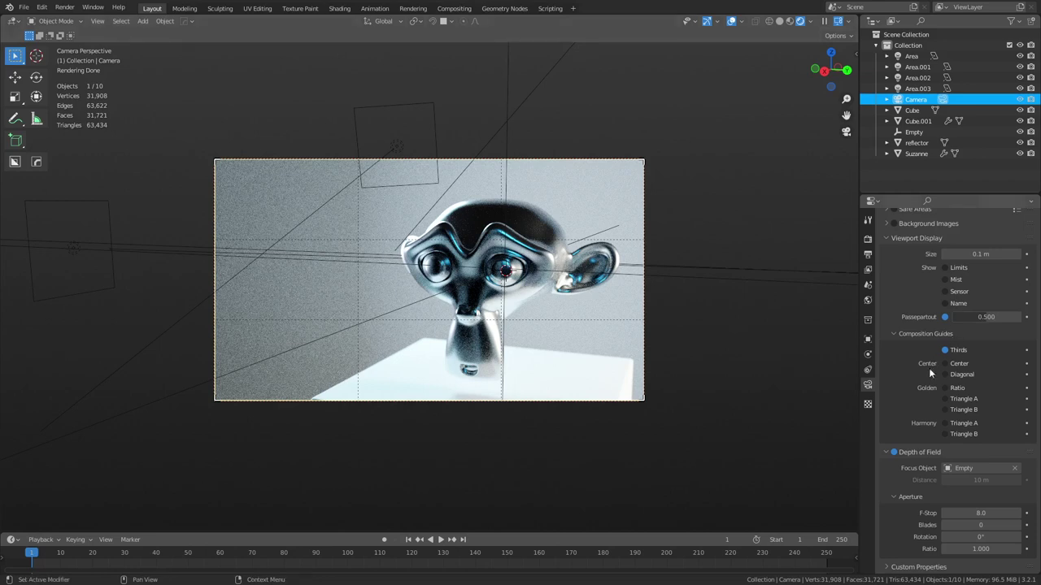
- Check the scene's render and output settings, then stop the running render and close its window
scroll(922, 410, "up", 5)
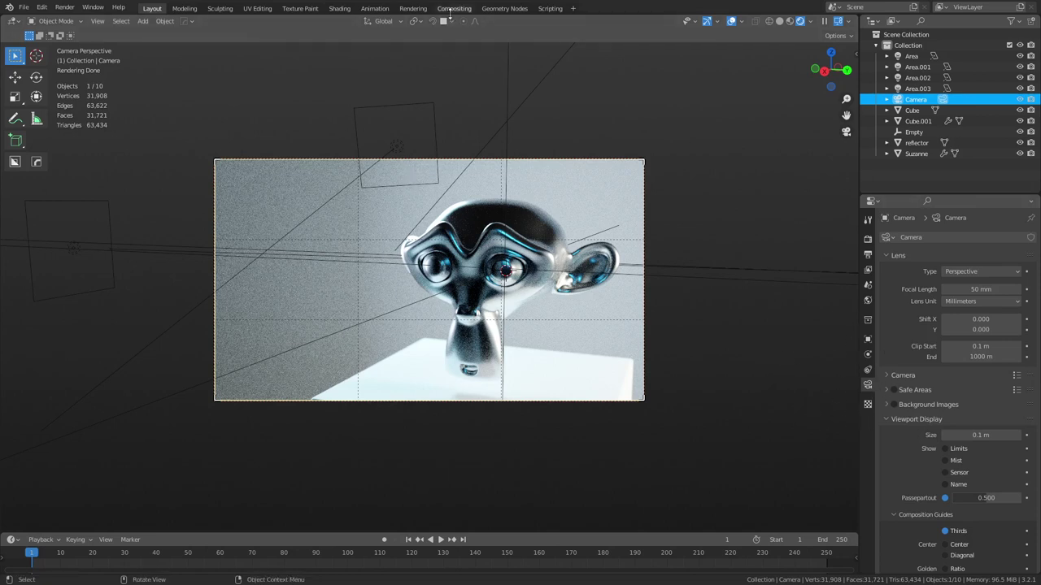
left_click(867, 239)
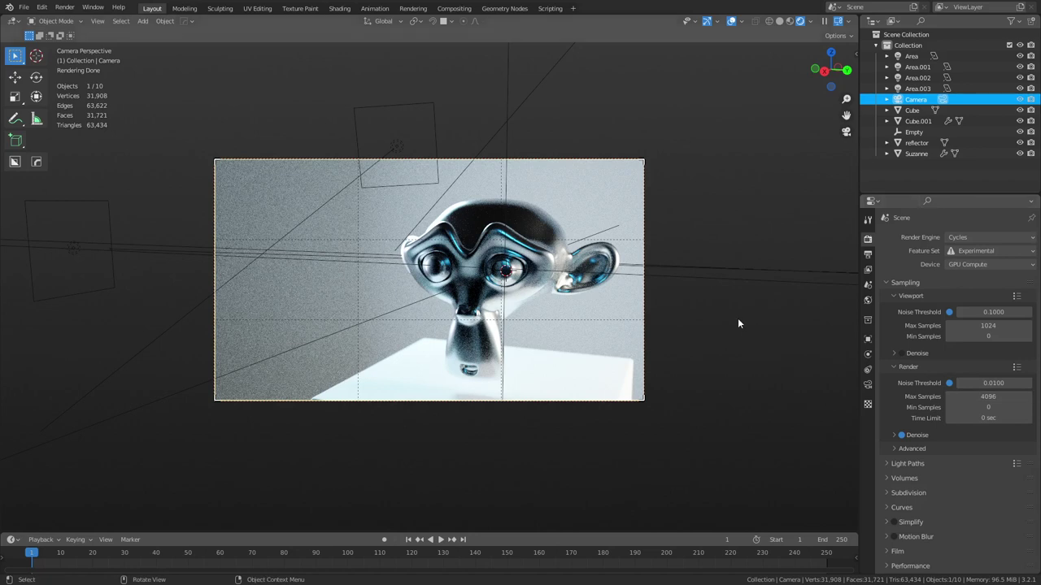
left_click(868, 254)
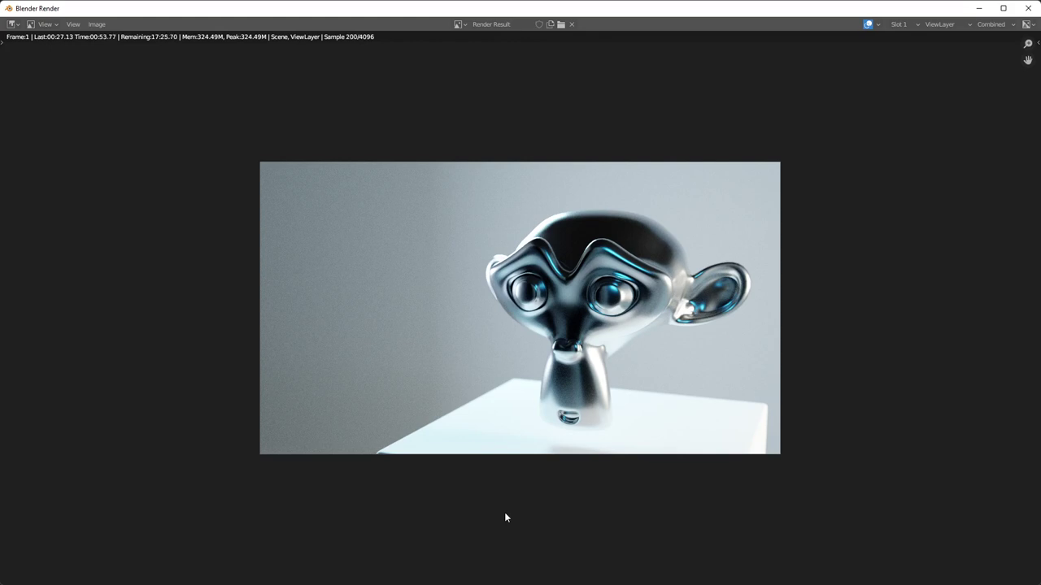
key("Escape")
left_click(1027, 8)
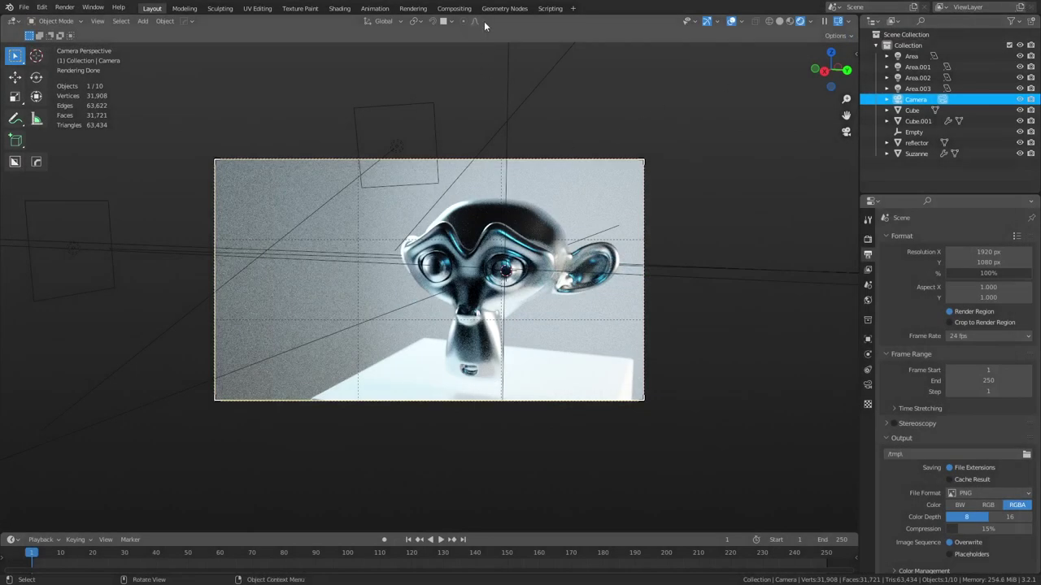
- Switch to the Compositing workspace, enable the use of nodes, and add a Viewer node beyond the Composite node
left_click(454, 9)
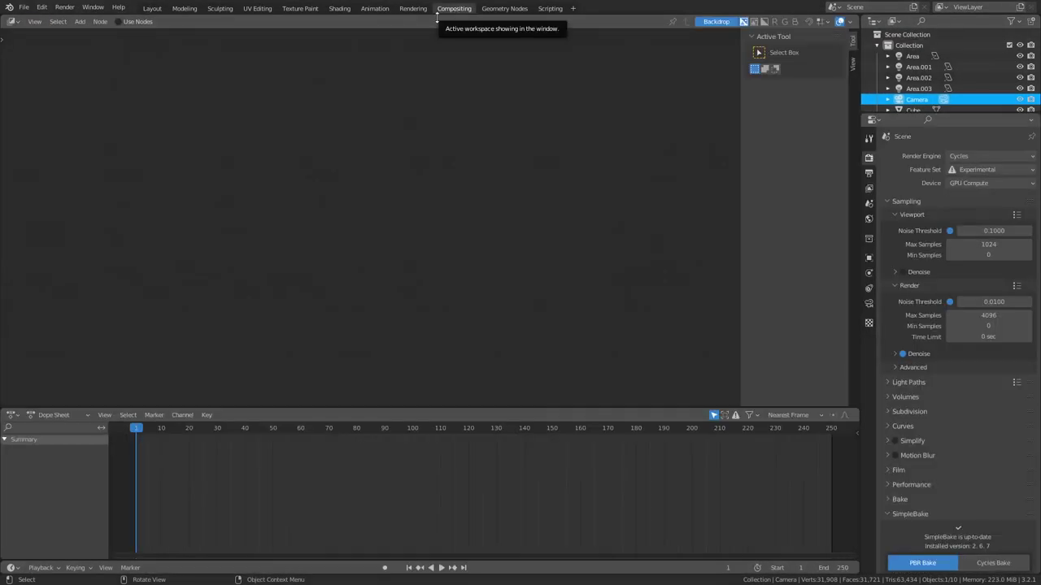
left_click(130, 21)
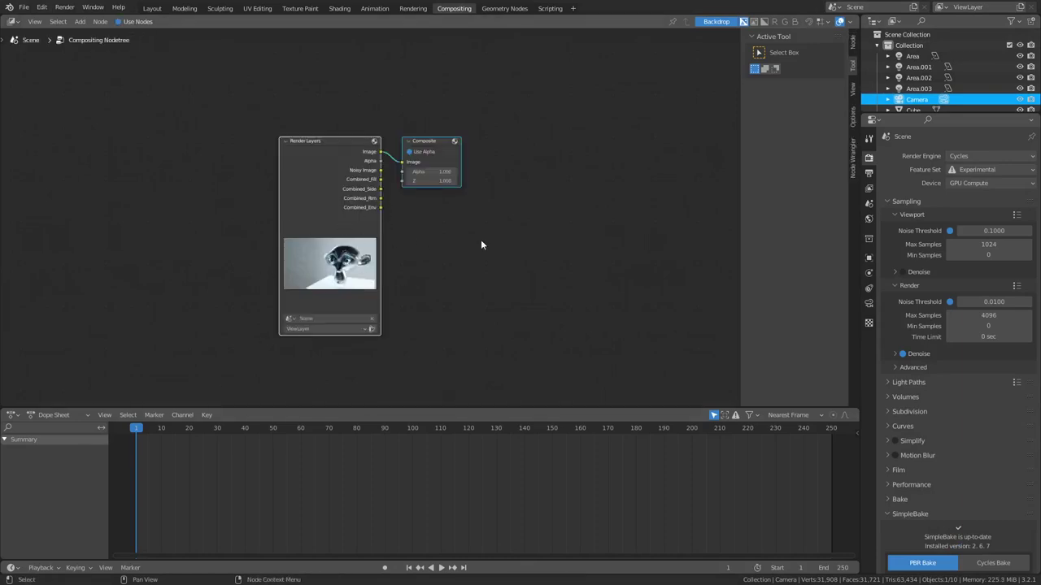
key("shift+a")
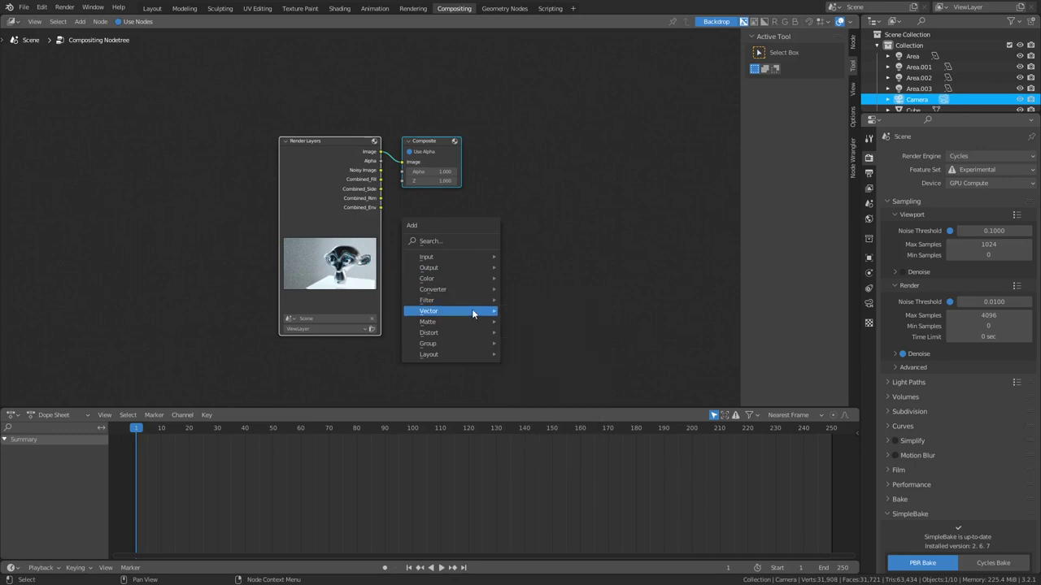
mouse_move(464, 268)
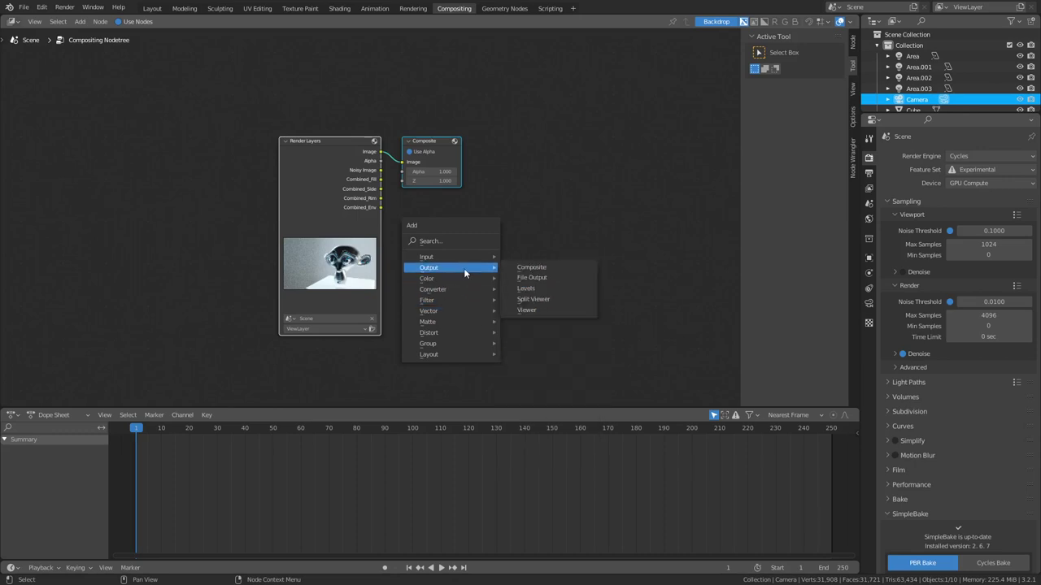
left_click(526, 309)
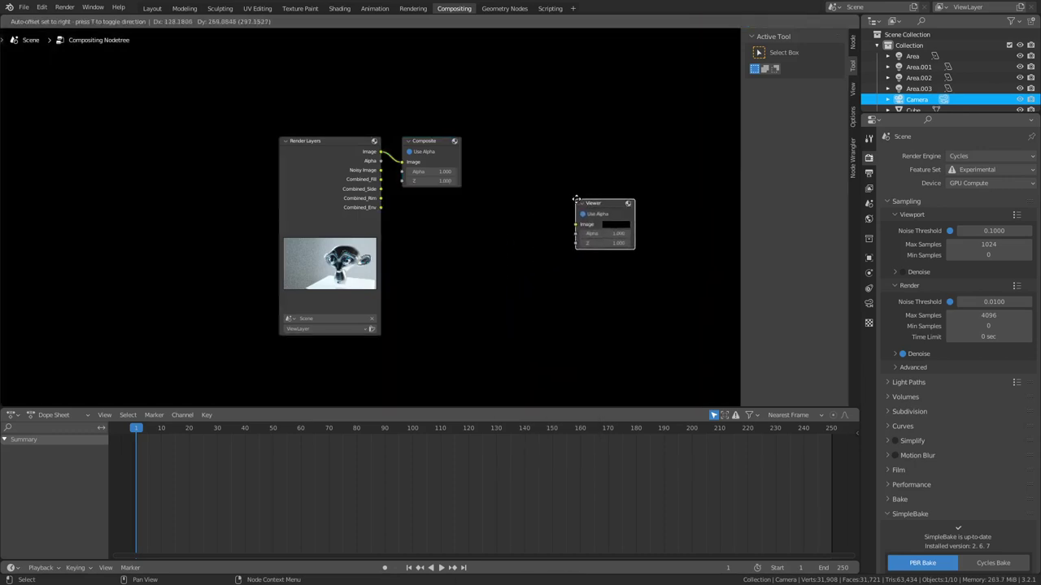
left_click(582, 205)
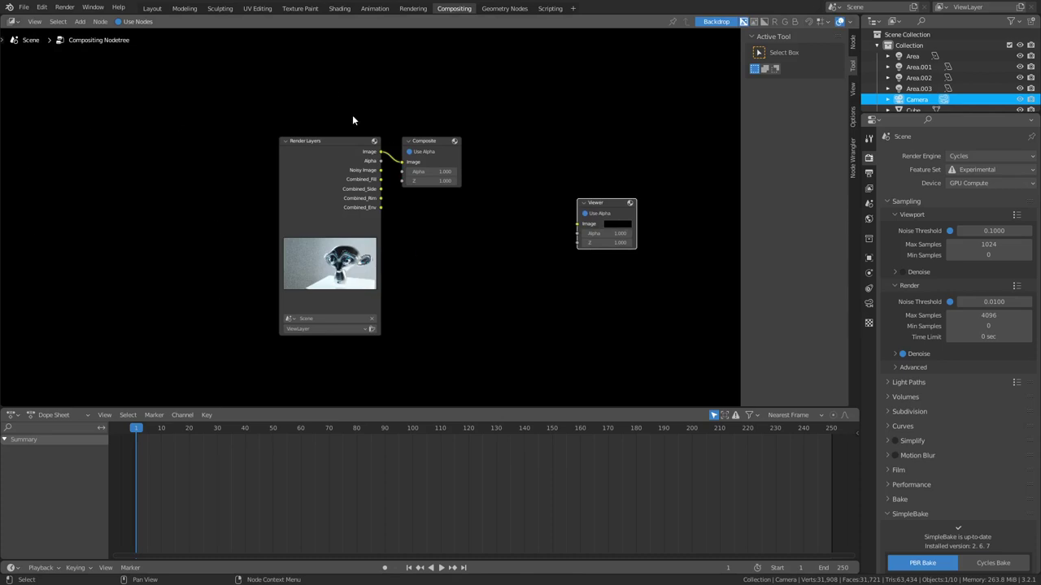
- Turn off the compositor backdrop and replace the dope sheet with an enlarged Image Editor showing the Viewer Node image
left_click(717, 22)
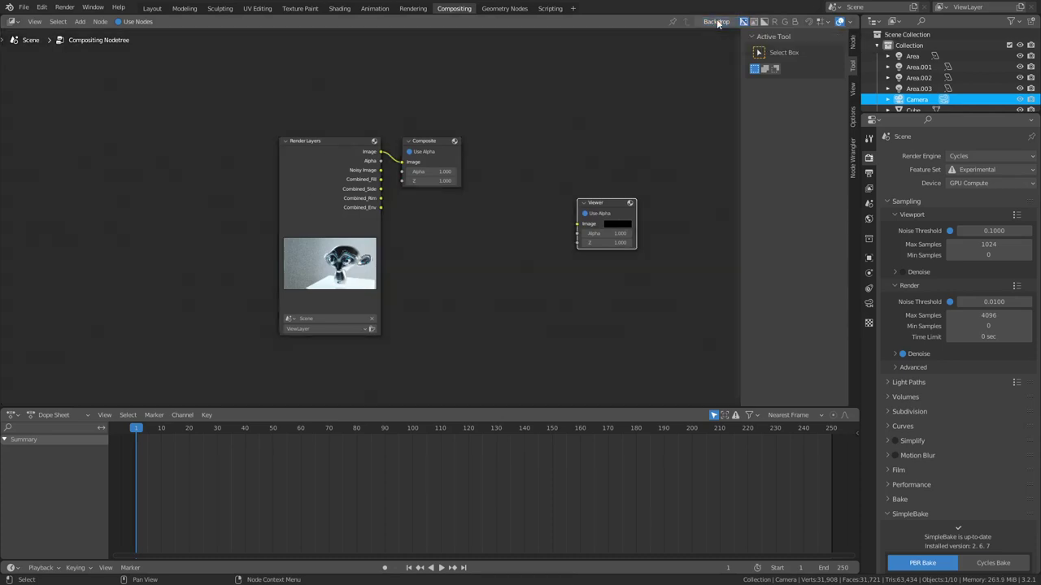
left_click(12, 414)
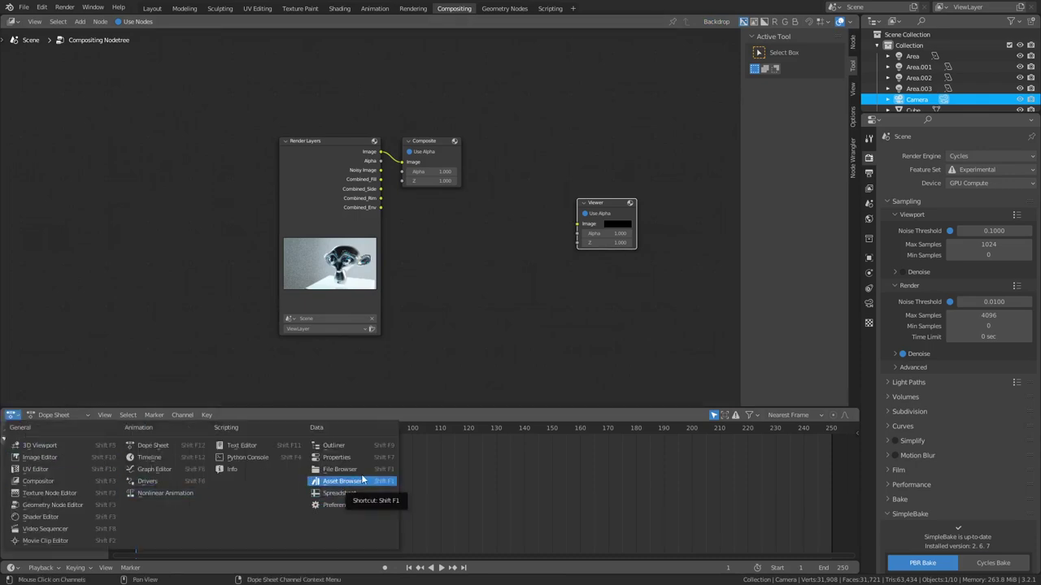
left_click(59, 461)
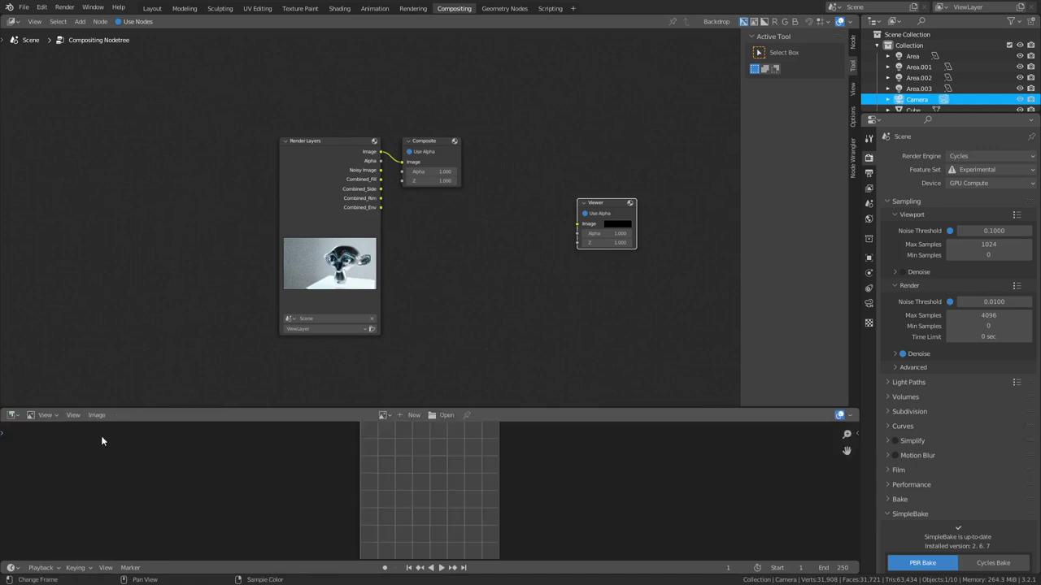
left_click(379, 418)
left_click(399, 441)
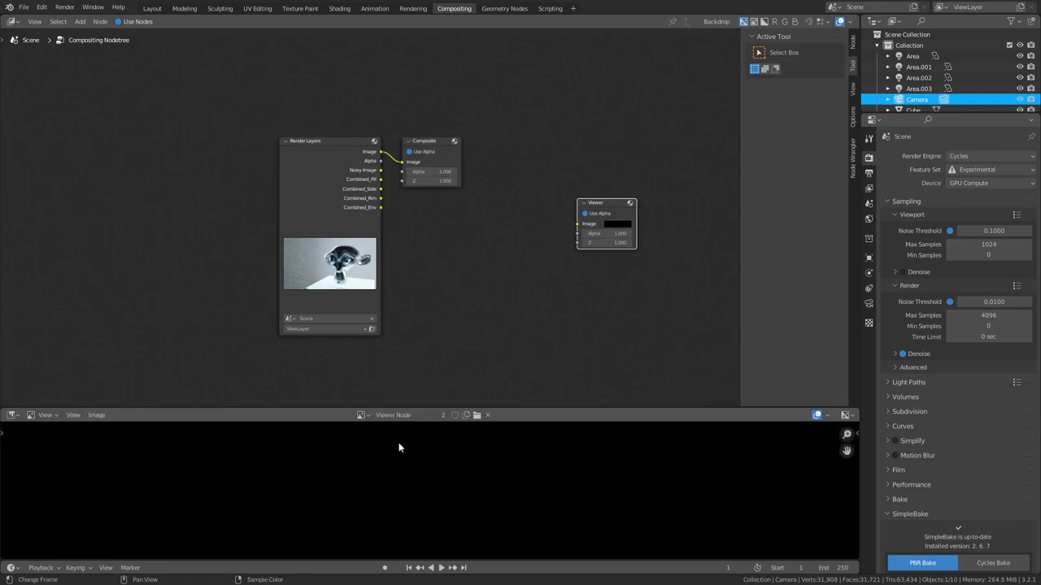
left_click_drag(409, 313, 435, 325)
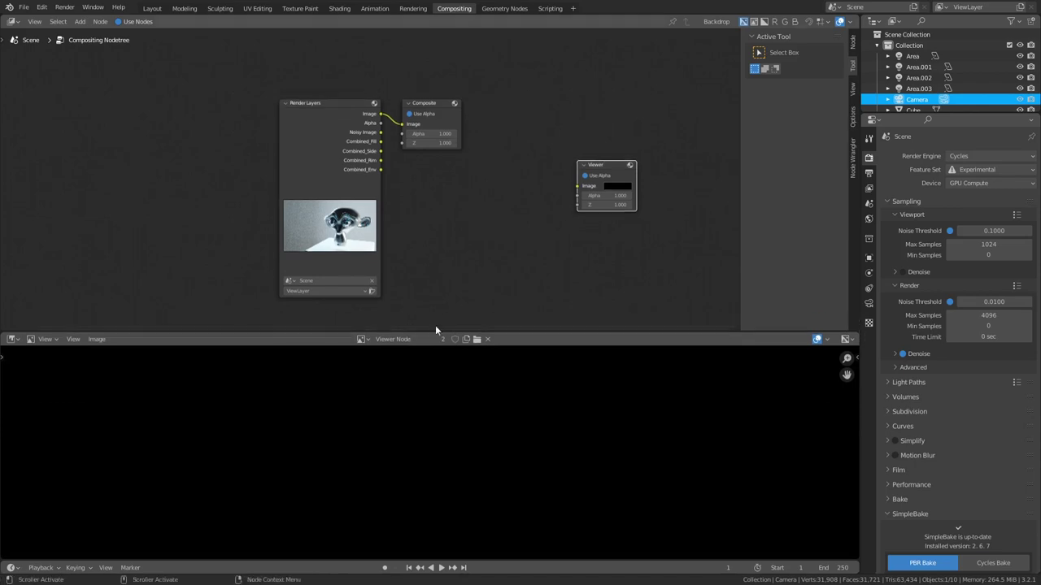
- Spread the Render Layers and Composite nodes apart, link the render's Image output to the Viewer, and fit the preview image
left_click_drag(349, 103, 153, 111)
left_click_drag(430, 101, 615, 92)
left_click_drag(199, 113, 578, 187)
key("Home")
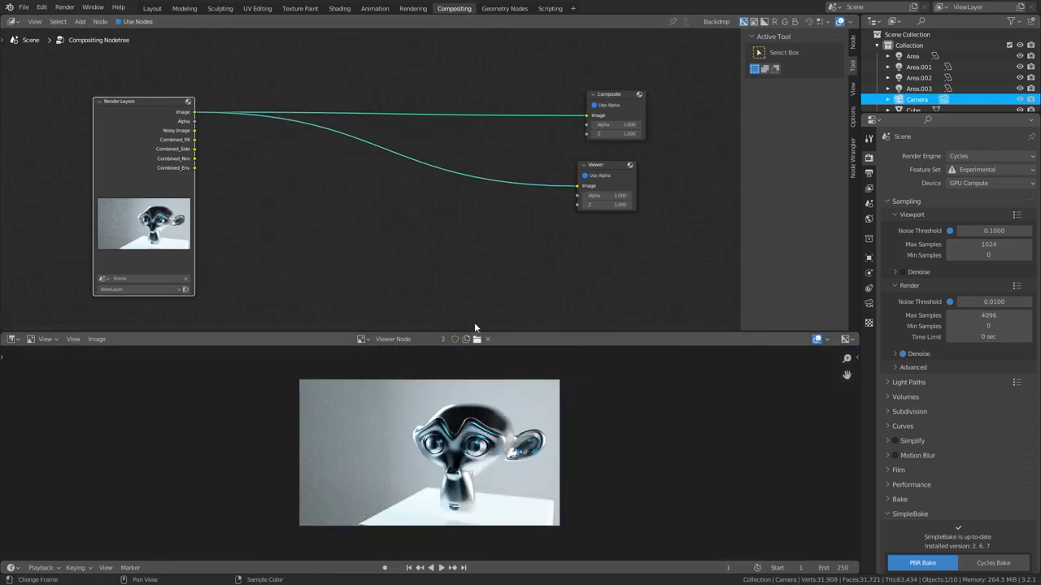
middle_click_drag(417, 204, 434, 185)
scroll(467, 165, "up", 2)
left_click(439, 177)
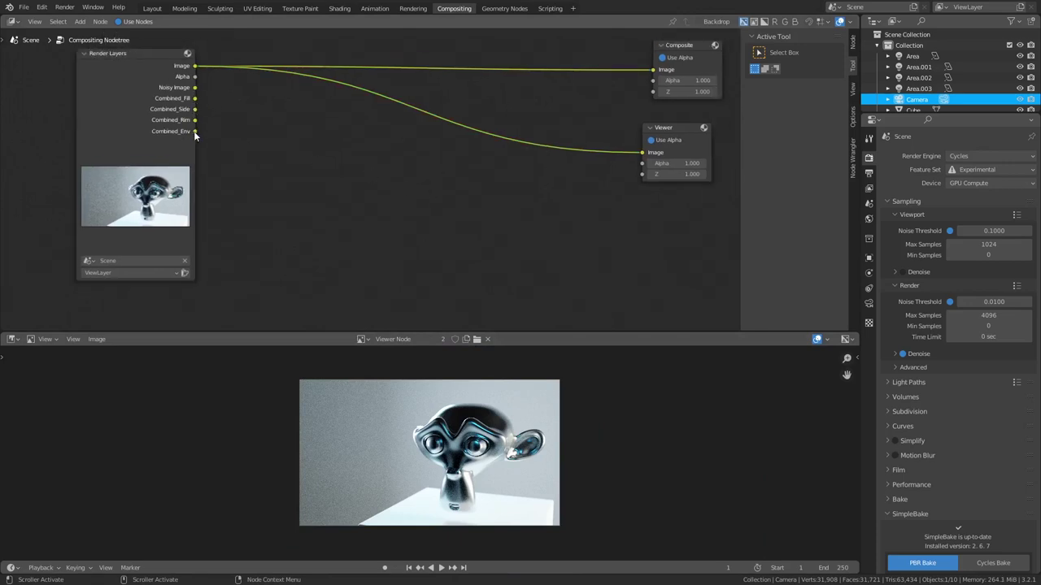
- Preview the Combined_Env, Combined_Rim, Combined_Side, Combined_Fill and Noisy Image outputs one by one through the Viewer node
left_click_drag(194, 132, 644, 153)
left_click_drag(195, 119, 642, 154)
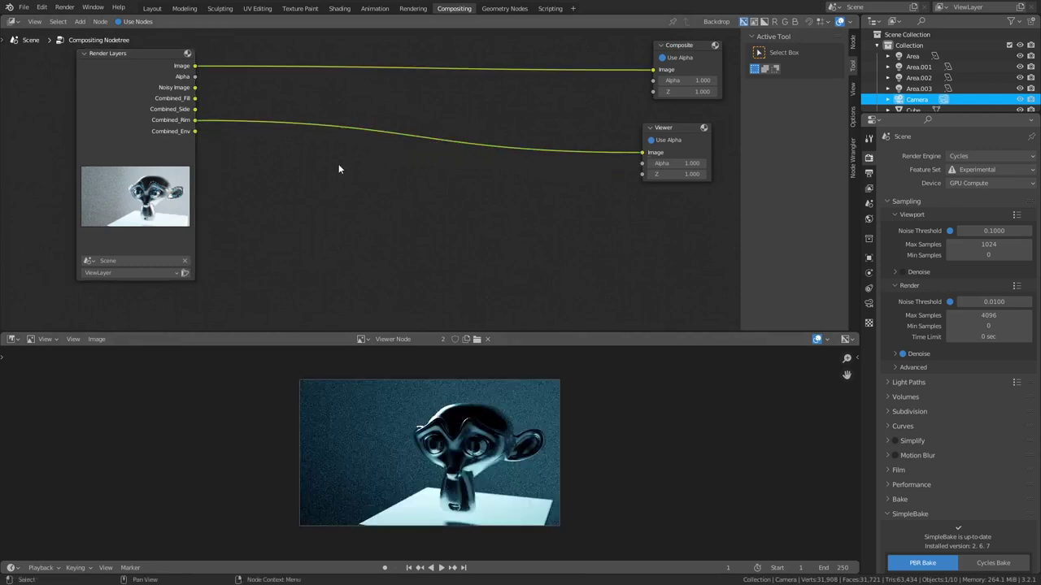
left_click_drag(196, 109, 642, 153)
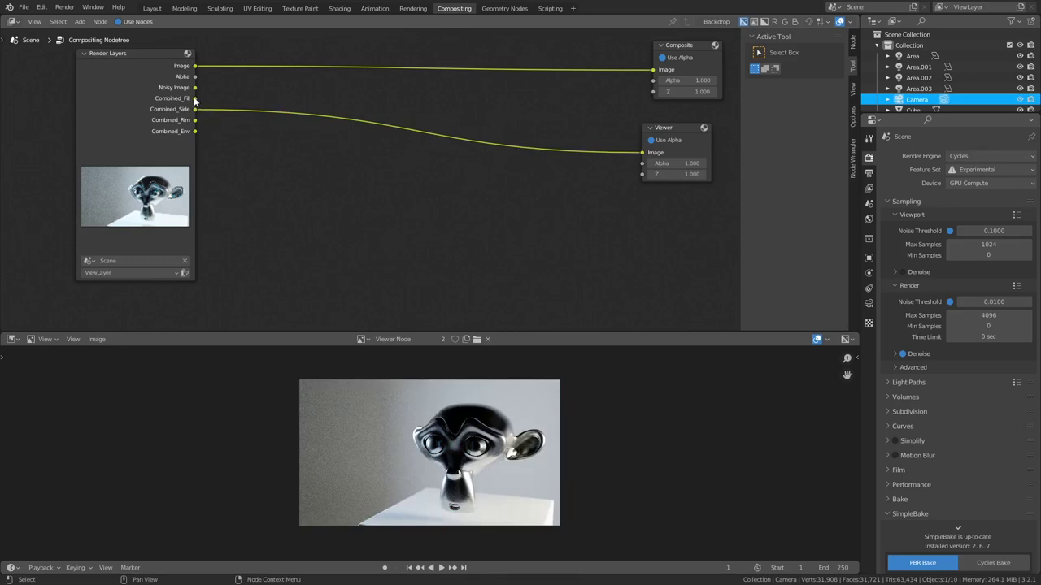
left_click_drag(195, 99, 647, 153)
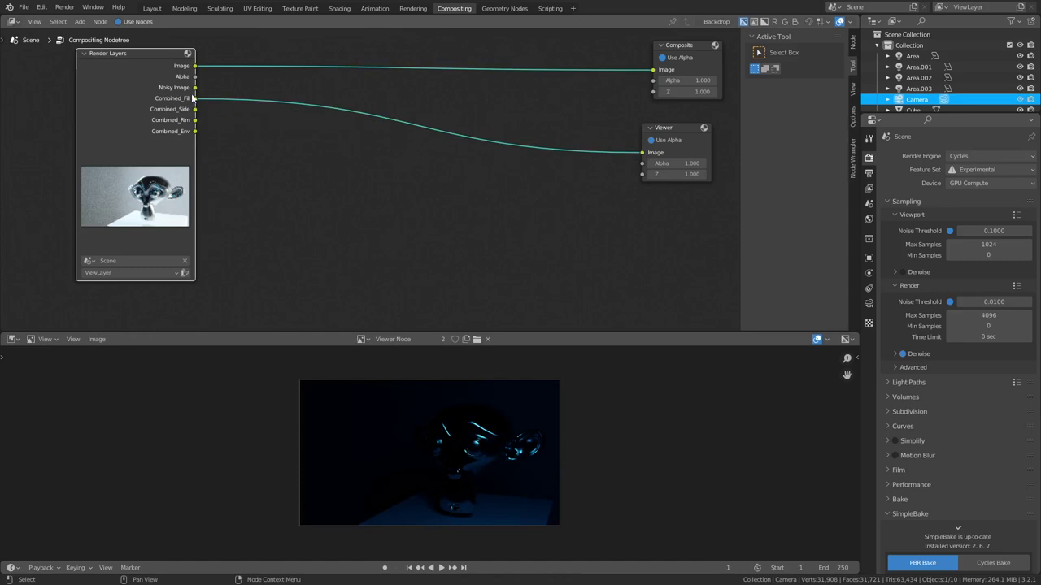
left_click_drag(195, 87, 643, 154)
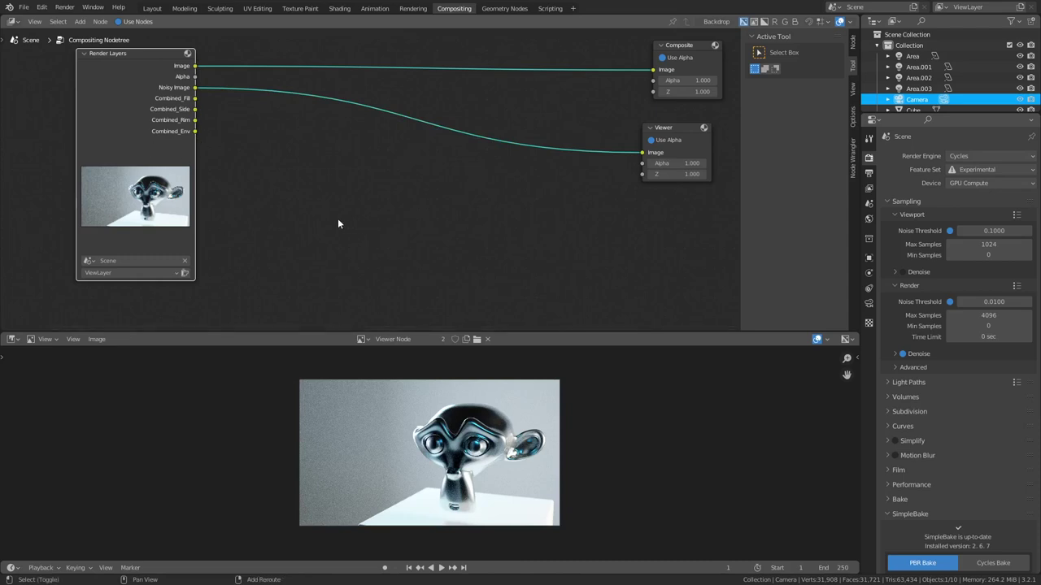
- Add a Mix node between Render Layers and the Viewer, and set its blending mode to Add
key("shift+a")
mouse_move(313, 230)
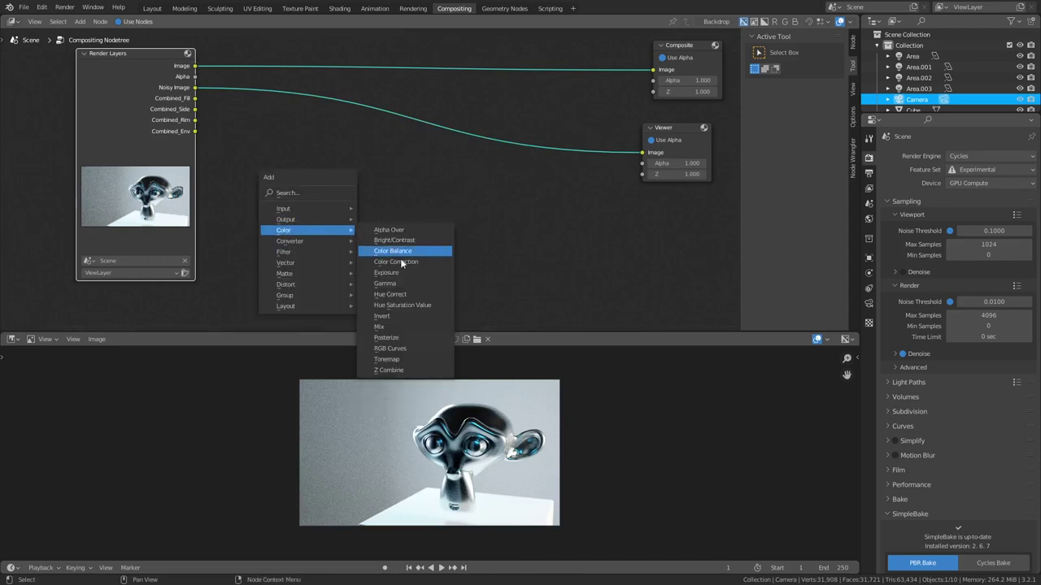
left_click(418, 327)
left_click(330, 201)
left_click(330, 200)
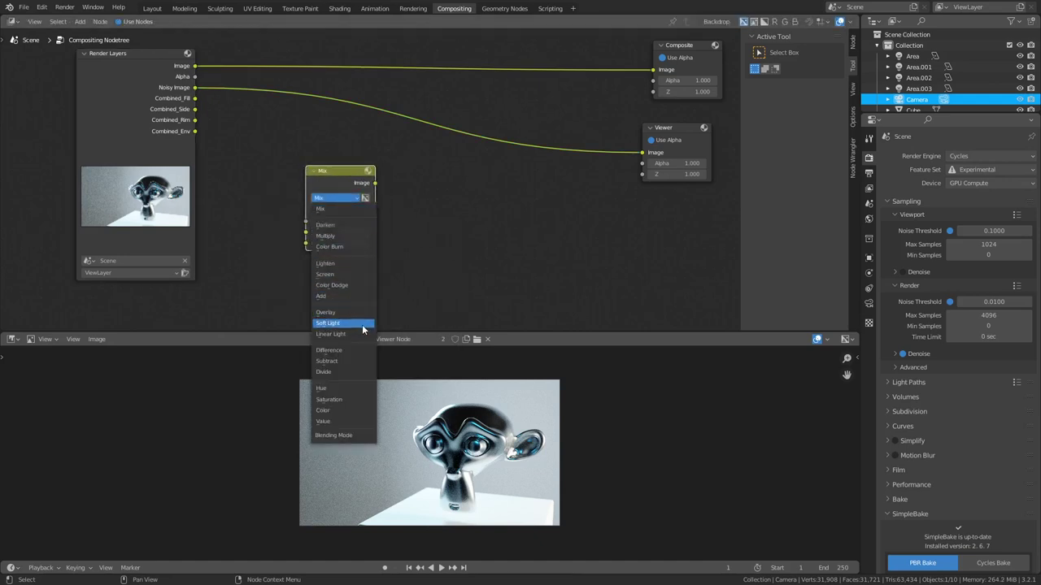
left_click(342, 297)
left_click_drag(333, 174, 335, 153)
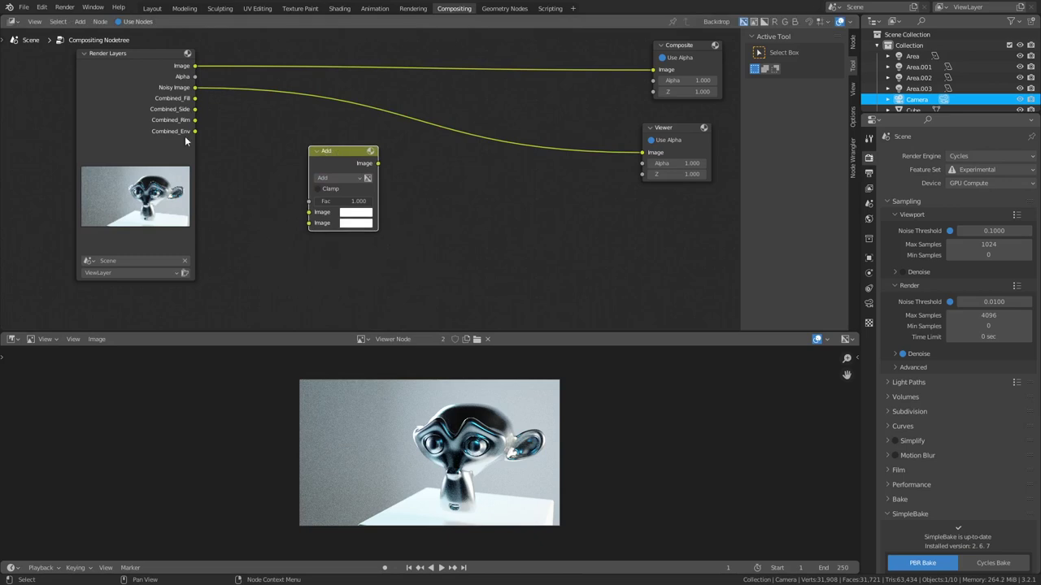
- Link Combined_Rim to the Add node's first Image input and Combined_Env to its second
left_click_drag(195, 131, 309, 223)
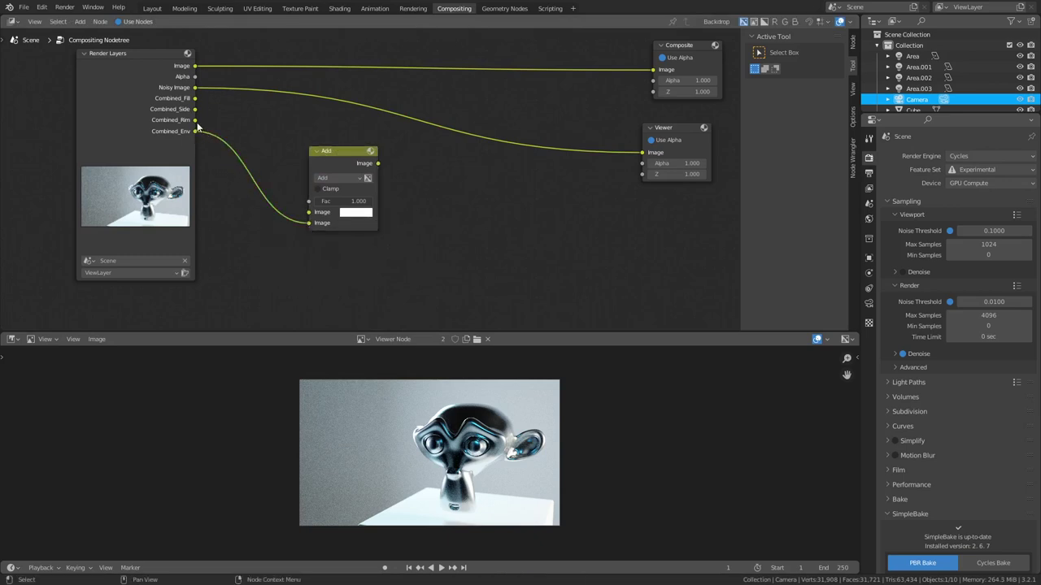
left_click_drag(195, 119, 218, 134)
left_click_drag(310, 211, 310, 212)
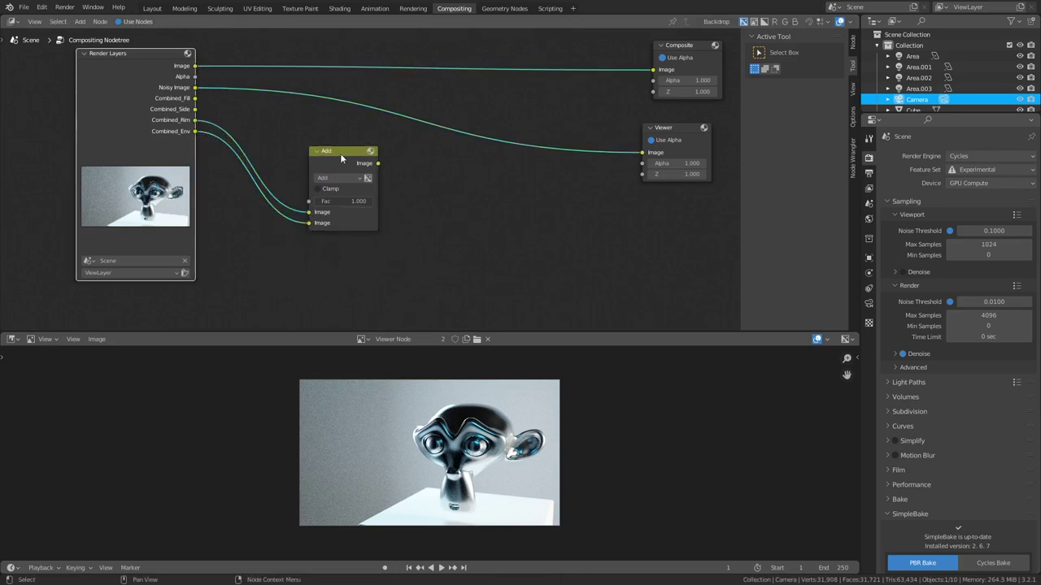
- Duplicate the Add node and feed the copy with Combined_Side in its first Image input and the first Add's output in its second
key("shift+d")
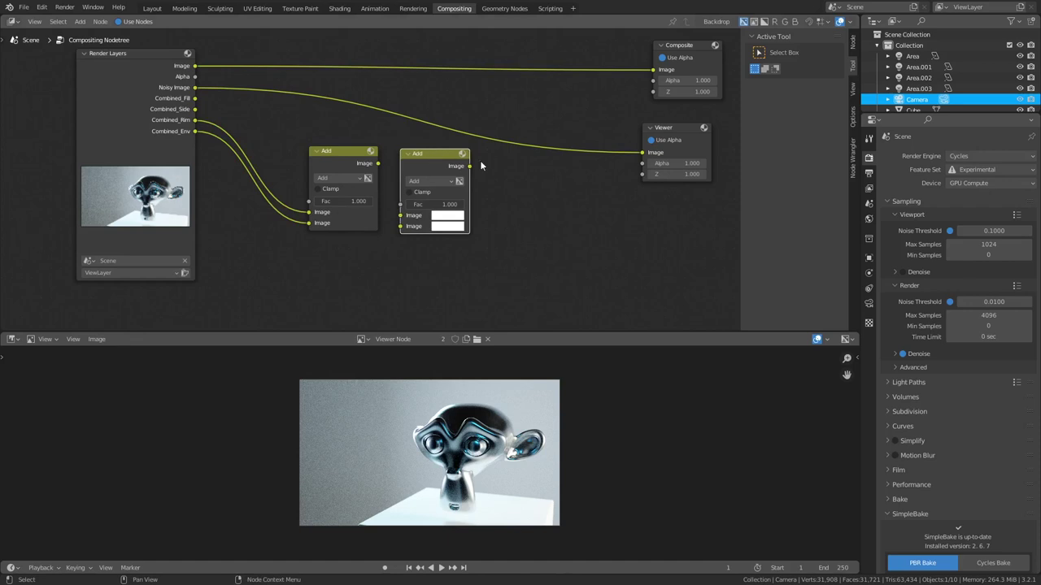
left_click_drag(323, 171, 302, 287)
left_click(408, 153)
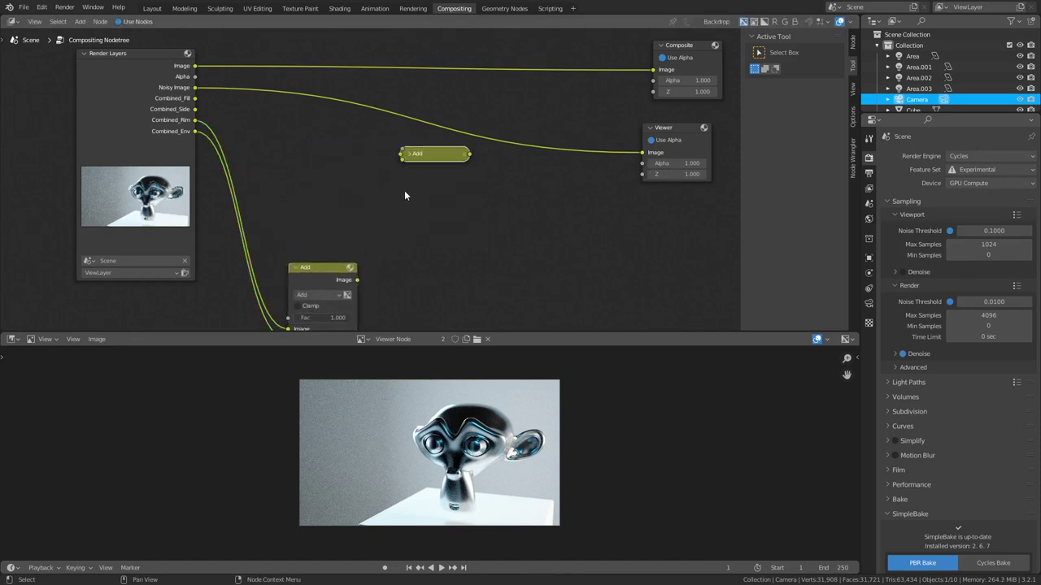
left_click(408, 154)
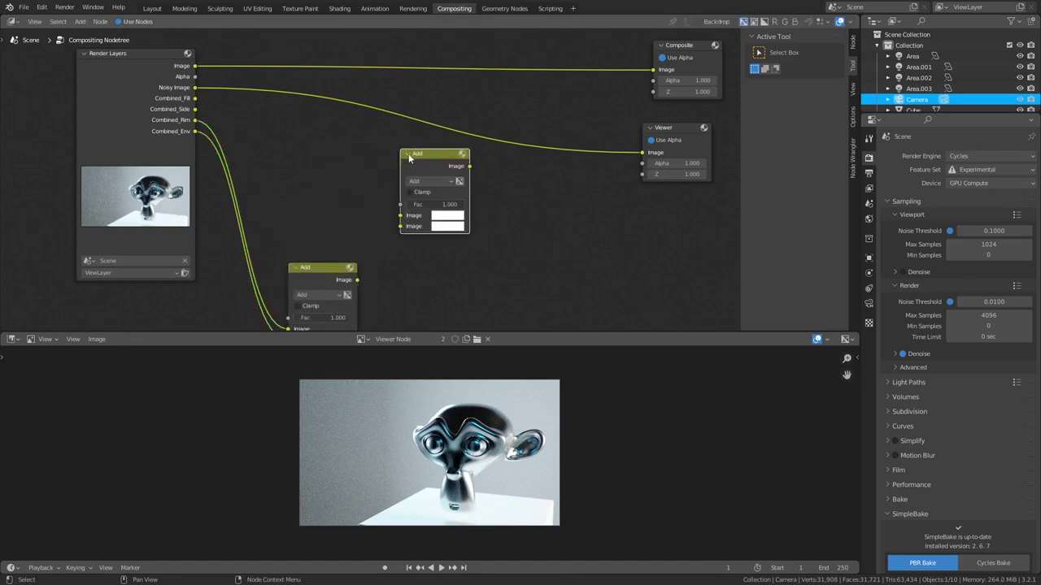
mouse_move(409, 158)
left_mouse_down()
mouse_move(413, 181)
mouse_move(401, 176)
left_mouse_up()
left_click_drag(356, 280, 391, 244)
left_click_drag(196, 110, 392, 232)
- Duplicate the second Add node and feed the copy with Combined_Fill in its first Image input and the second Add's output in its second
key("shift+a")
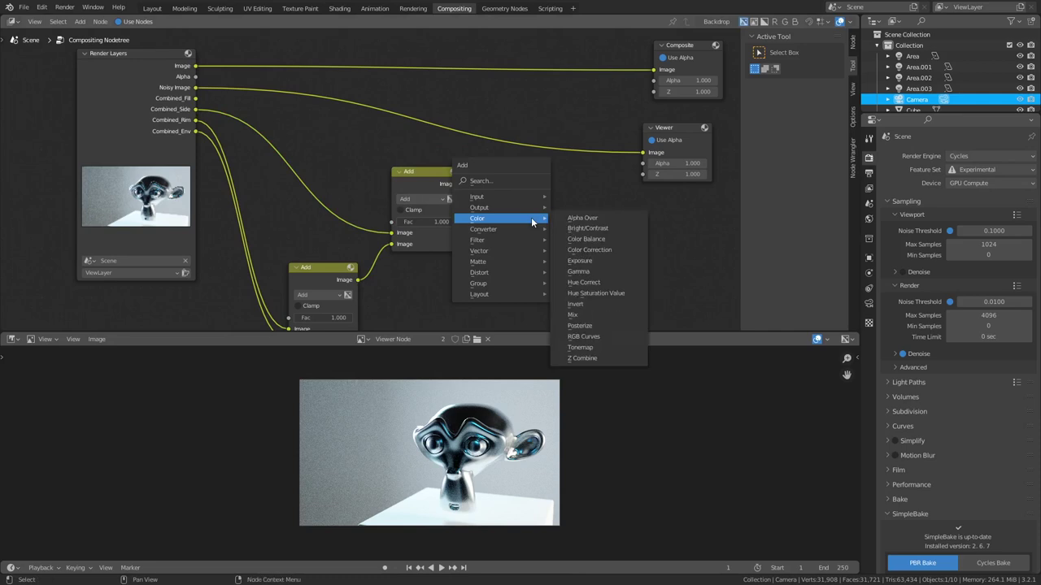
left_click(423, 171, "shift")
key("shift+d")
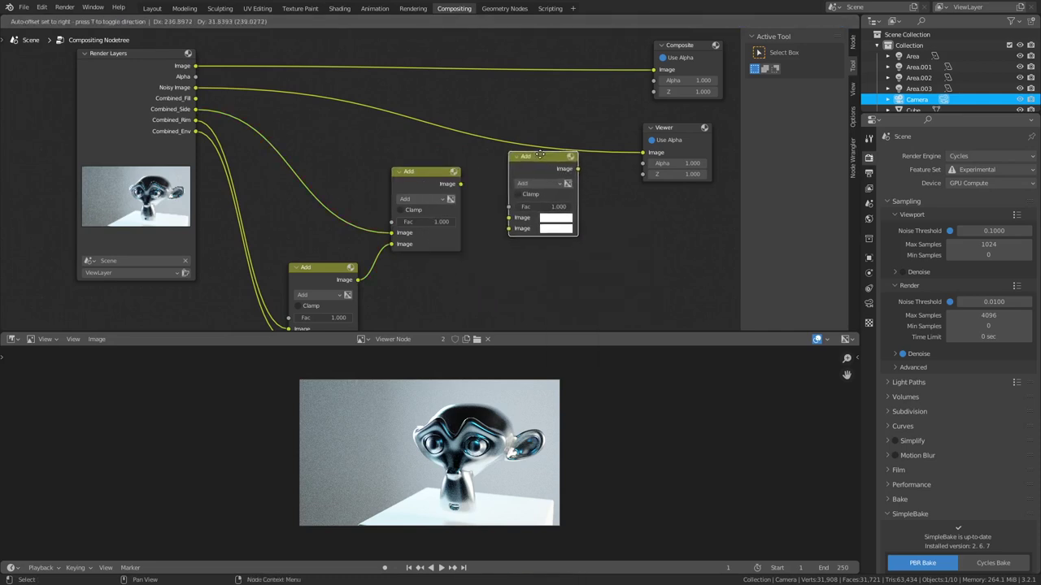
left_click(510, 172)
left_click(433, 171)
left_click_drag(432, 174, 491, 241)
left_click_drag(195, 100, 492, 231)
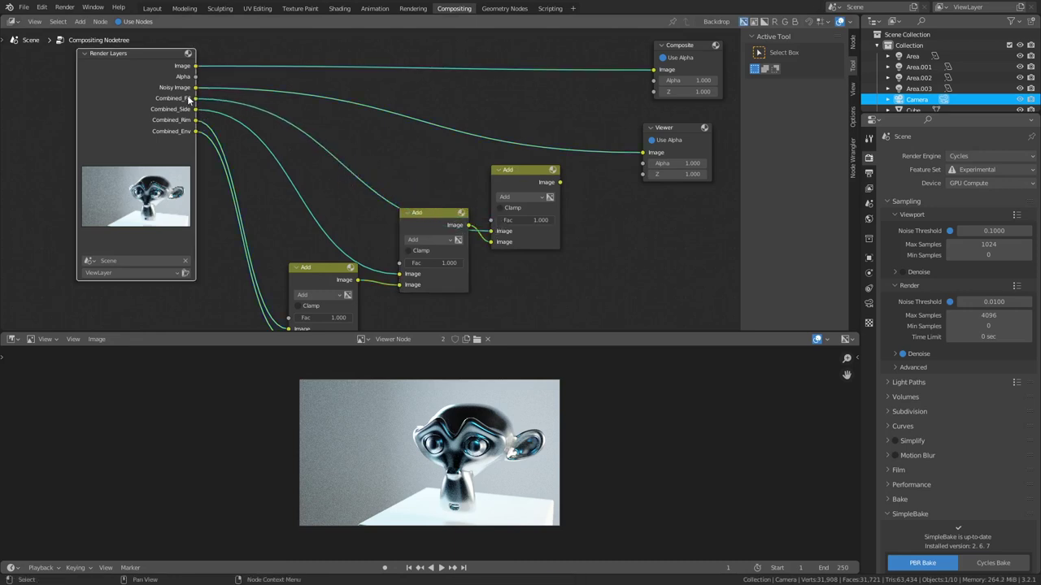
- Link the last Add node's output to the Viewer, and spread the Render Layers and Add nodes apart
left_click_drag(560, 183, 645, 160)
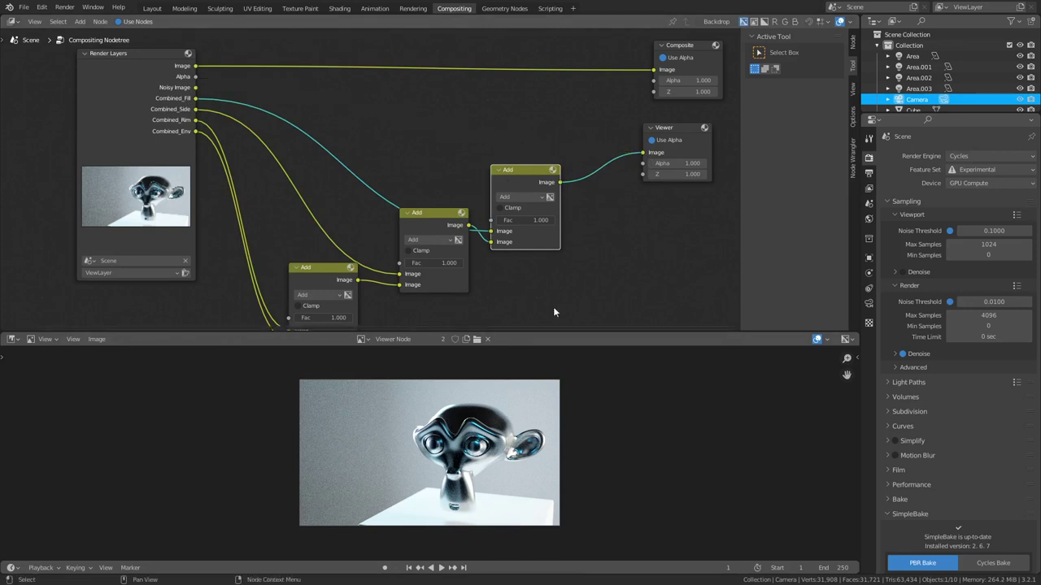
left_click_drag(520, 166, 424, 197)
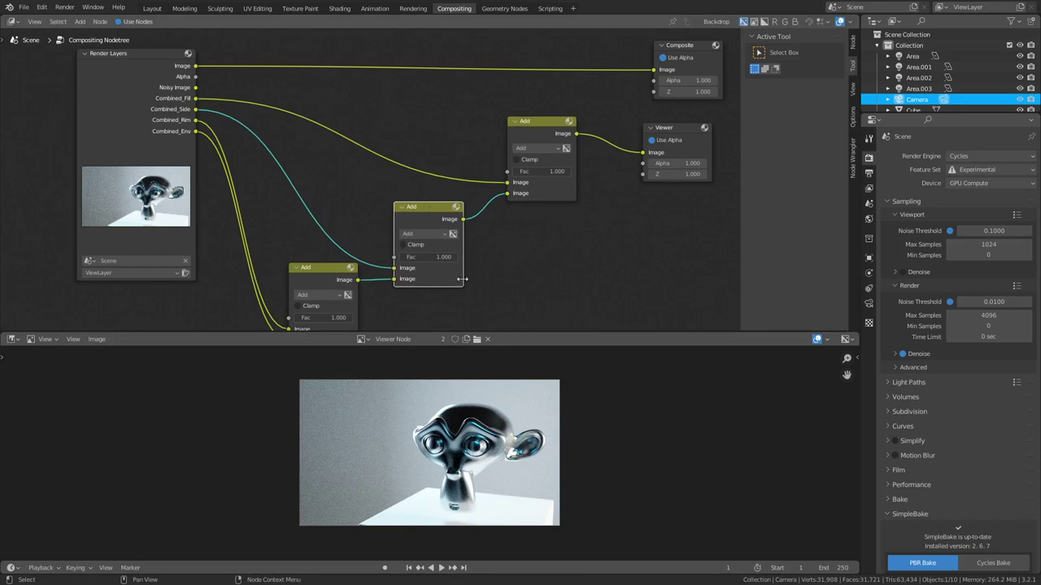
scroll(338, 114, "down", 3)
left_click_drag(285, 74, 119, 73)
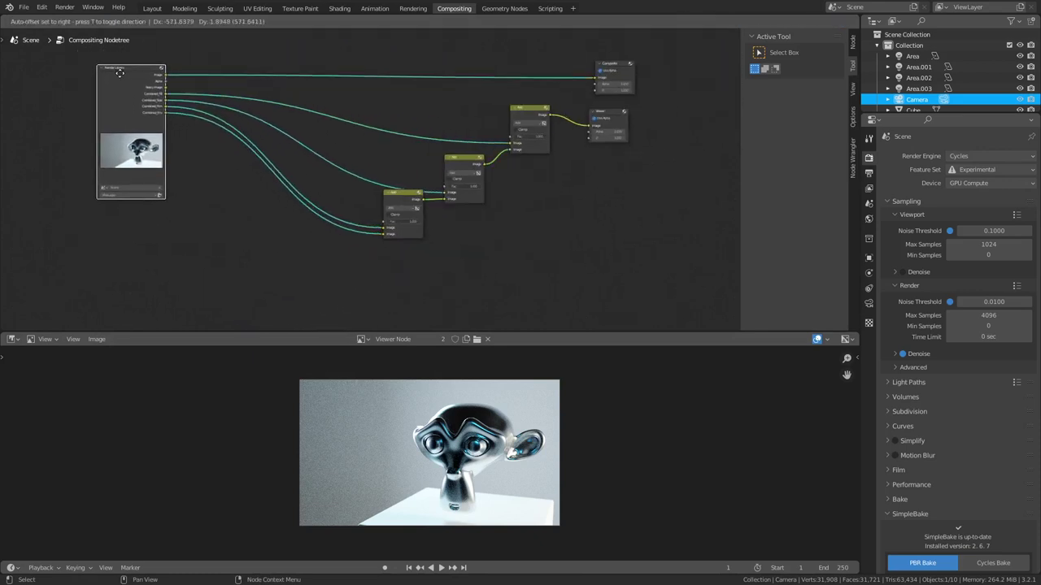
left_click(409, 195)
left_click_drag(409, 195, 356, 267)
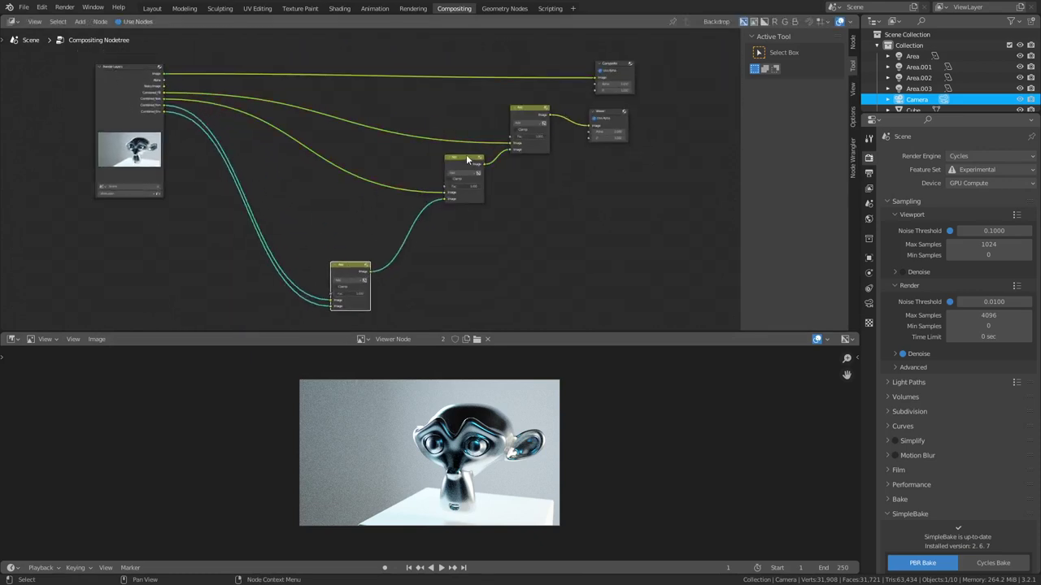
left_click_drag(466, 155, 441, 181)
mouse_move(532, 114)
left_mouse_down()
mouse_move(526, 130)
mouse_move(517, 123)
left_mouse_up()
- Add a Bright/Contrast node in the free space beside the lowest Add node
scroll(413, 261, "up", 2)
scroll(413, 261, "up", 1)
middle_click_drag(413, 261, 616, 105)
scroll(587, 140, "up", 4)
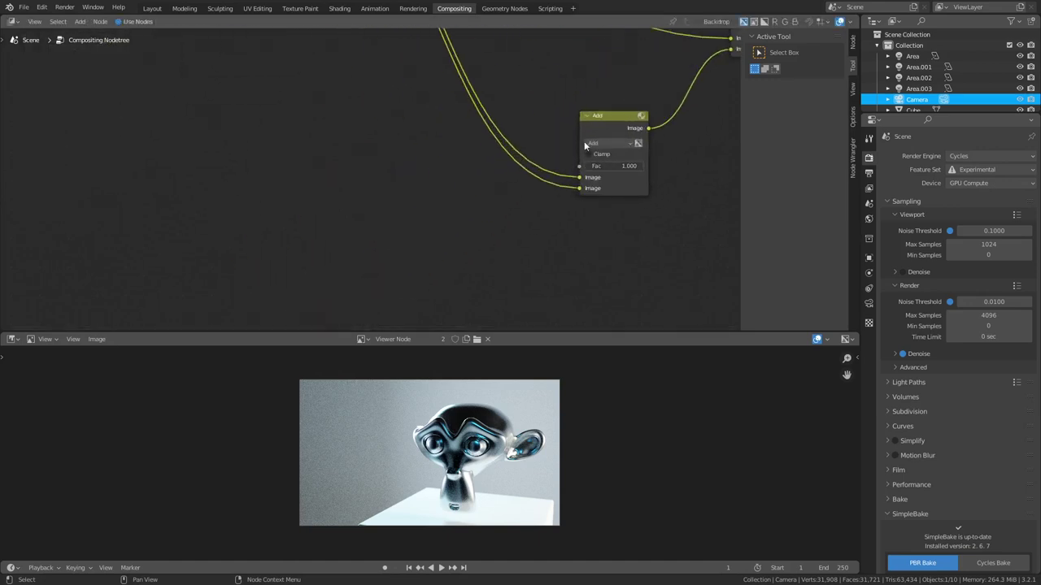
scroll(488, 174, "up", 1)
middle_click_drag(584, 140, 423, 197)
scroll(411, 198, "up", 3)
key("shift+a")
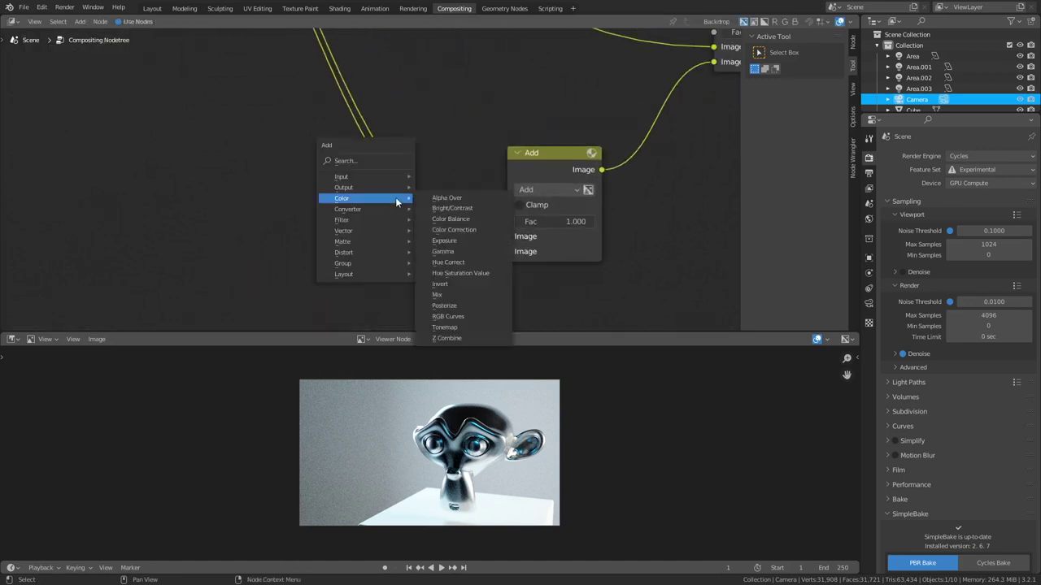
mouse_move(382, 231)
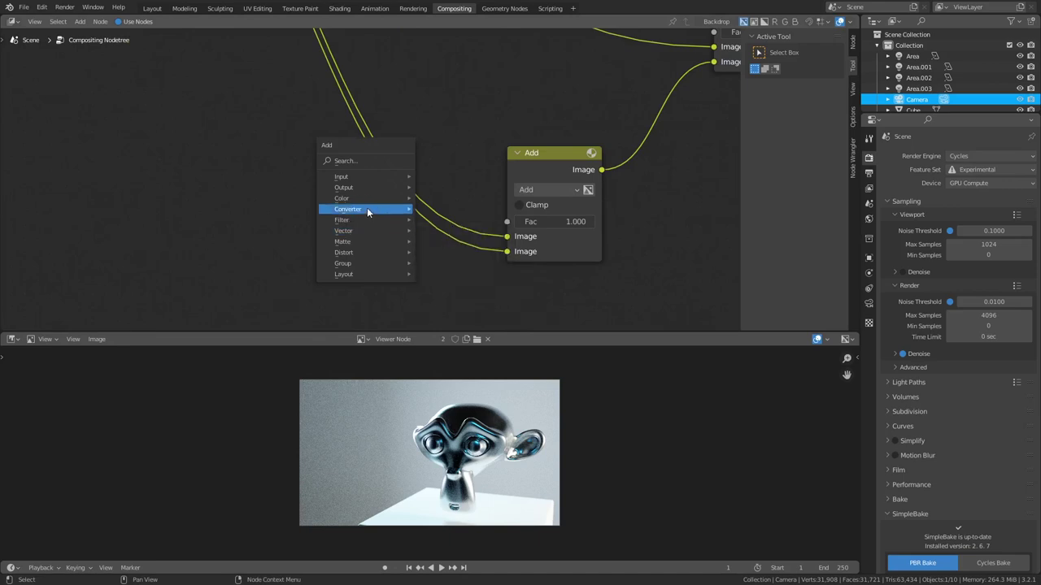
mouse_move(364, 197)
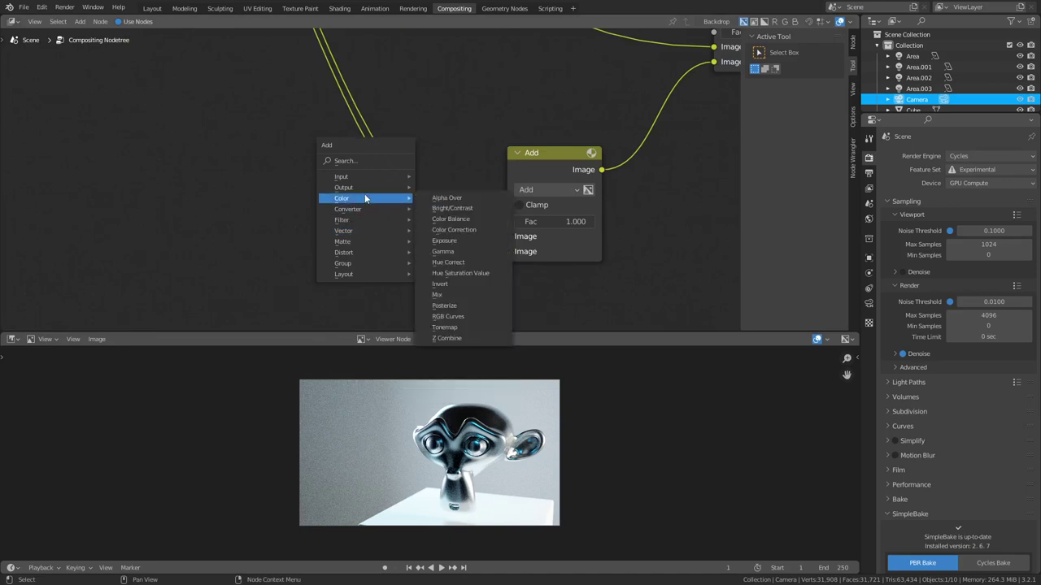
left_click(463, 209)
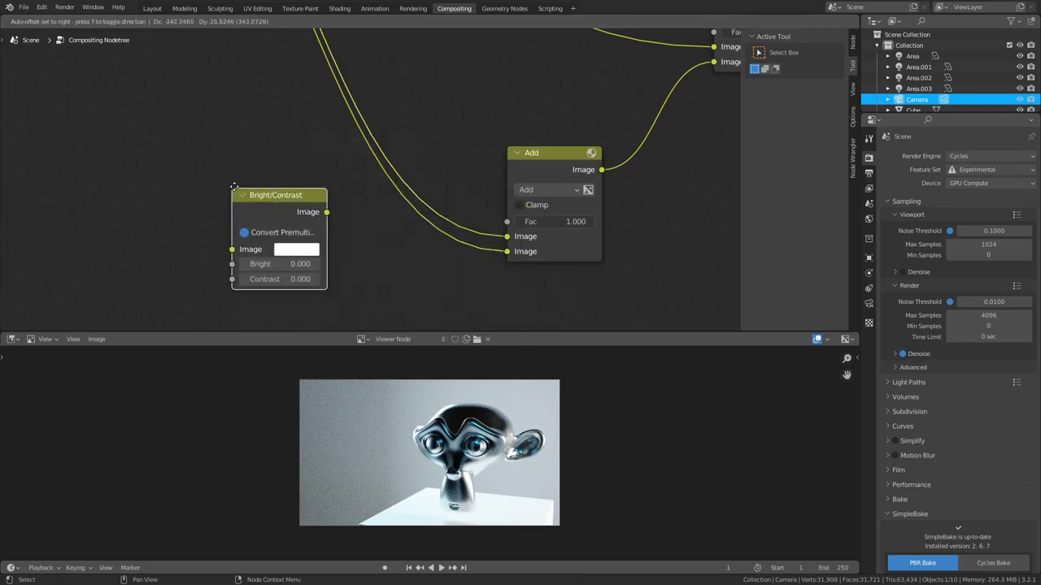
left_click(241, 186)
- Insert the Bright/Contrast node into the link from Combined_Env to the lowest Add node's second Image input
middle_click_drag(278, 136, 491, 301)
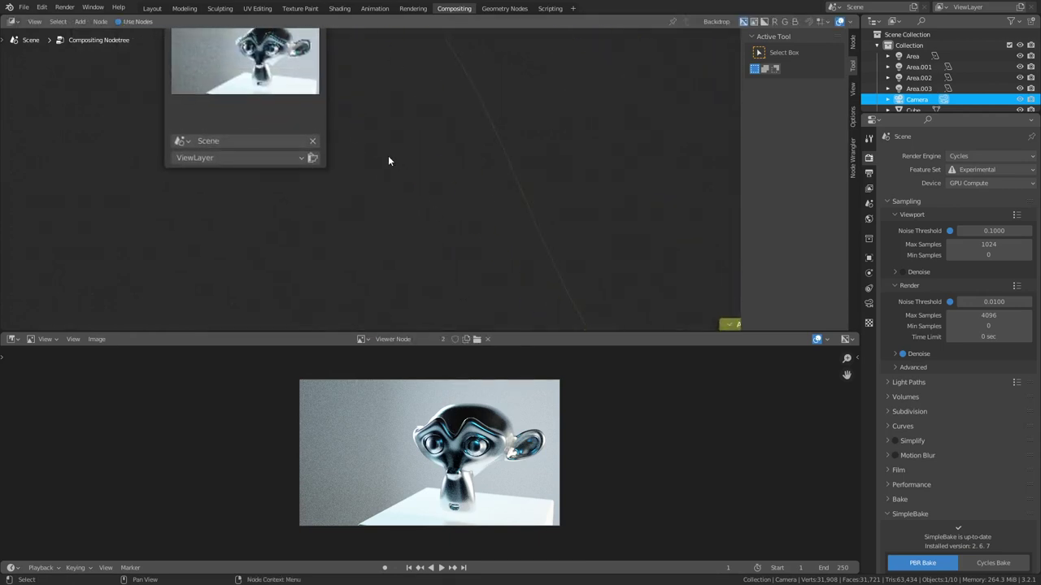
scroll(388, 159, "down", 2)
middle_click_drag(398, 158, 418, 258)
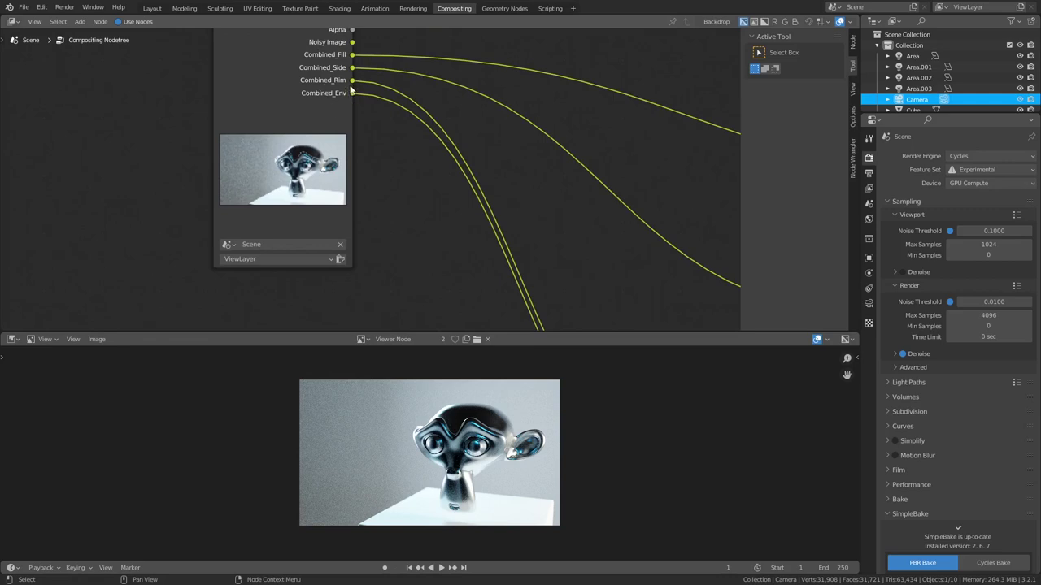
middle_click_drag(405, 92, 400, 149)
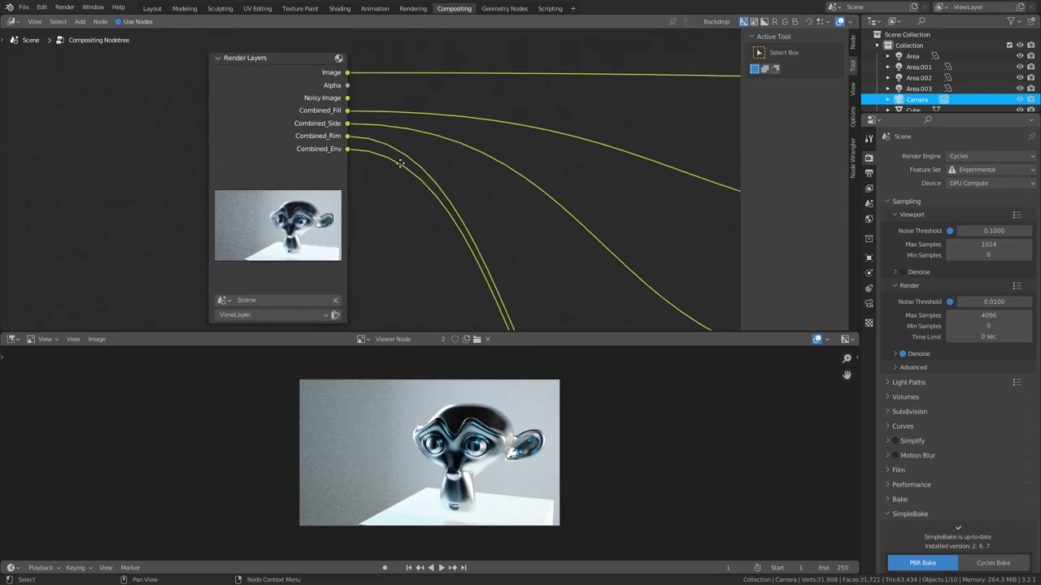
scroll(520, 167, "down", 2)
middle_click_drag(583, 209, 505, 88)
middle_click_drag(461, 226, 436, 149)
left_click_drag(335, 175, 362, 200)
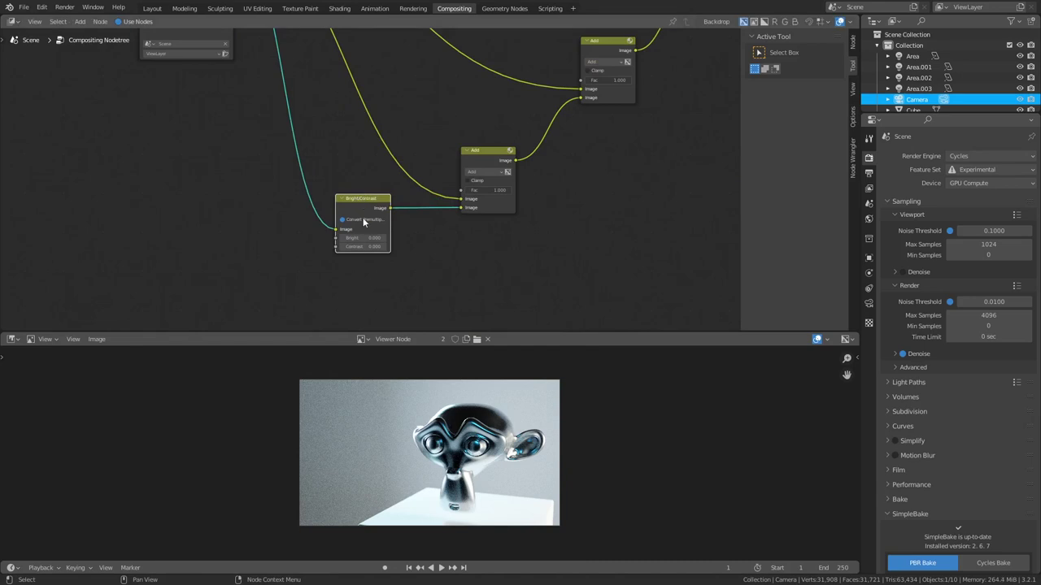
- Try lowering Bright to about -47.9 on Combined_Env's Bright/Contrast node, and reset it to 0
scroll(370, 252, "up", 3)
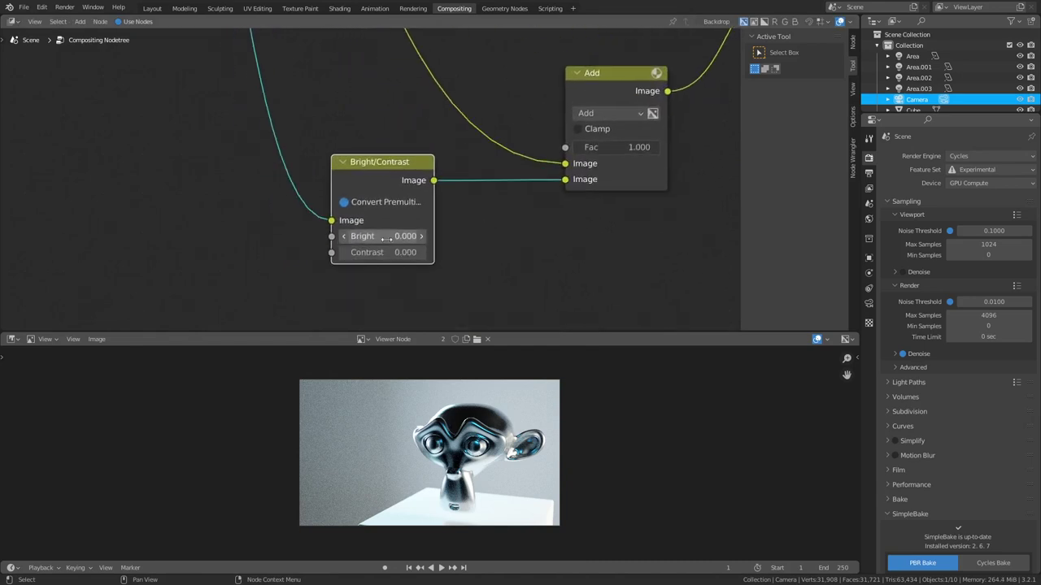
left_click_drag(382, 236, 346, 236)
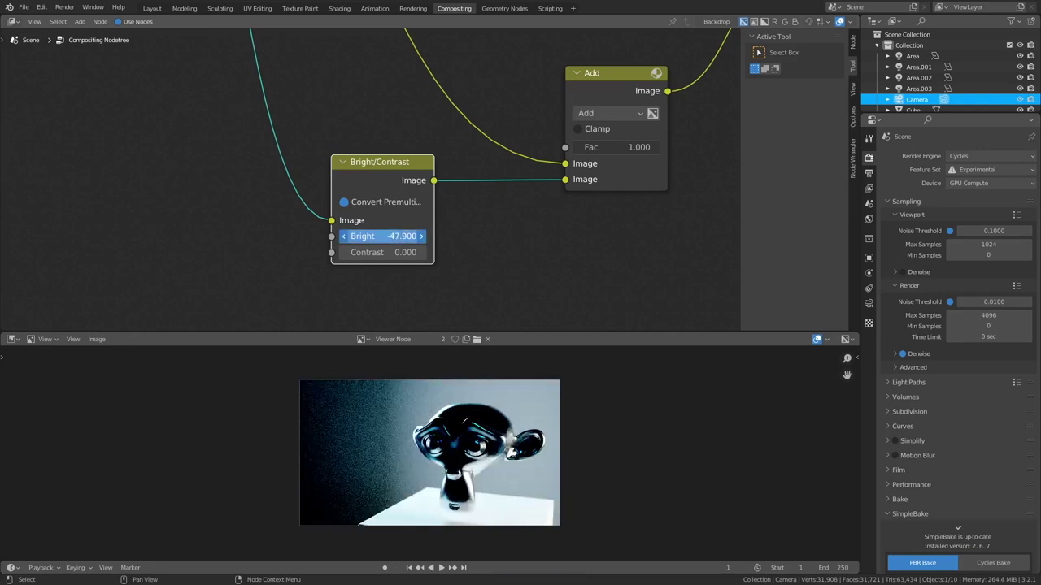
left_click(391, 237)
key("Return")
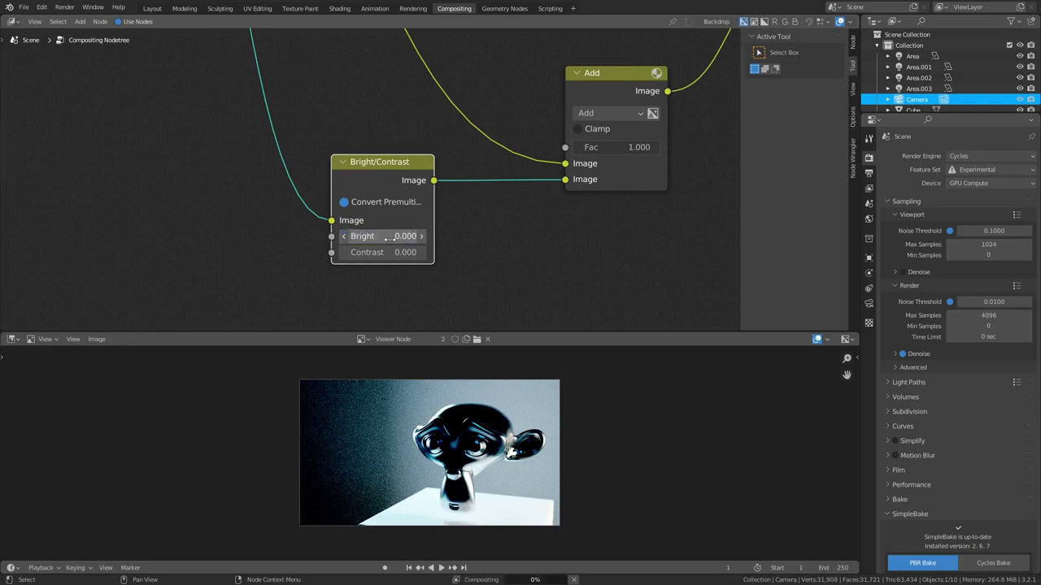
left_click(493, 227)
- Duplicate the Bright/Contrast node and insert the copy into the link from Combined_Rim to the lowest Add node
middle_click_drag(378, 158, 352, 201)
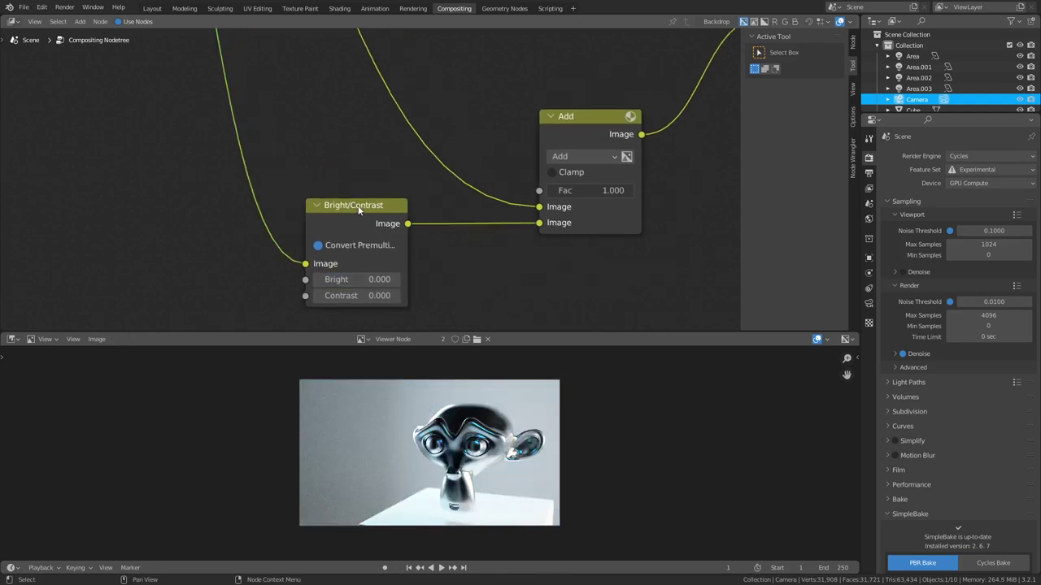
left_click(358, 208)
middle_click_drag(469, 232, 475, 266)
key("shift+d")
left_click(461, 61)
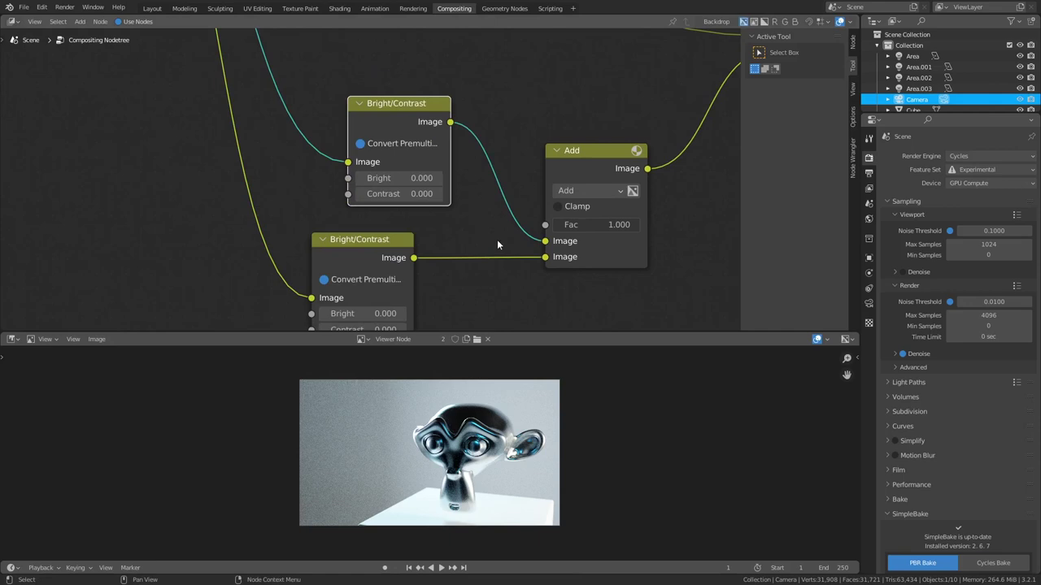
- Try a Bright value of -25.4 on Combined_Rim's Bright/Contrast node and inspect the effect on Suzanne up close
left_click_drag(407, 178, 369, 177)
middle_click_drag(429, 112, 547, 302)
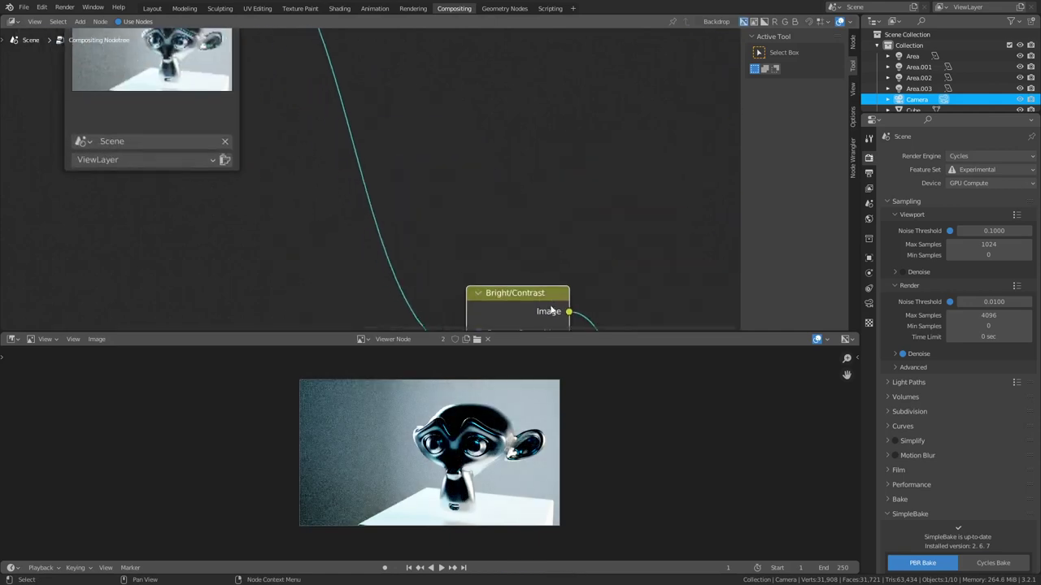
scroll(382, 132, "down", 4)
middle_click_drag(390, 161, 321, 0)
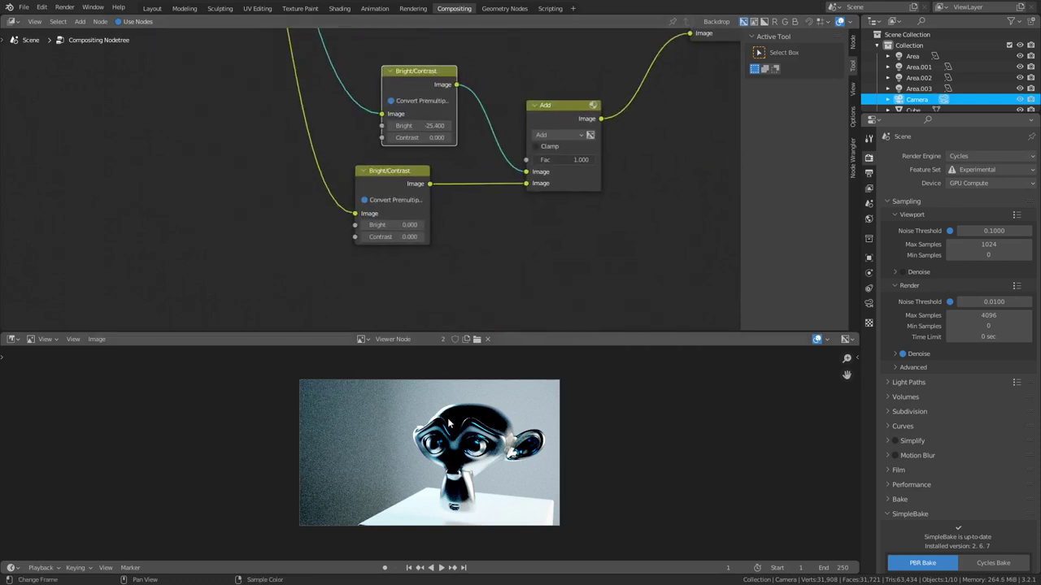
scroll(429, 452, "up", 4)
scroll(474, 187, "down", 3)
middle_click_drag(475, 189, 460, 257)
middle_click_drag(466, 408, 470, 450)
scroll(470, 450, "down", 5)
scroll(426, 450, "up", 4)
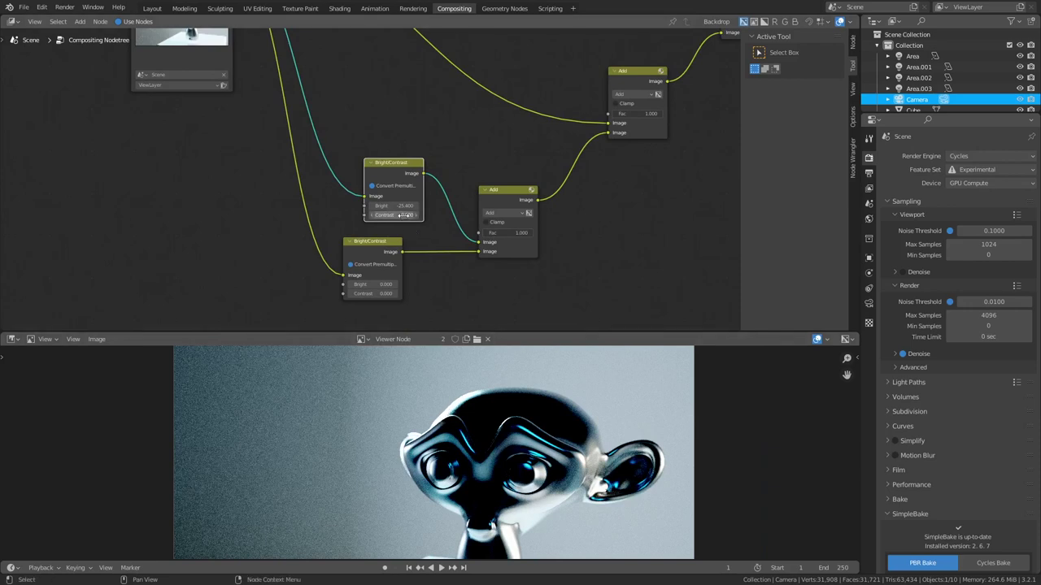
- Set Bright to 3 and Contrast to 12.8 on Combined_Rim's Bright/Contrast node
mouse_move(395, 206)
left_mouse_down()
mouse_move(374, 206)
mouse_move(453, 206)
mouse_move(389, 206)
mouse_move(435, 205)
mouse_move(408, 206)
left_mouse_up()
scroll(631, 200, "down", 4)
middle_click_drag(674, 210, 487, 324)
left_click(452, 219)
middle_click_drag(487, 251, 518, 238)
scroll(477, 242, "up", 3)
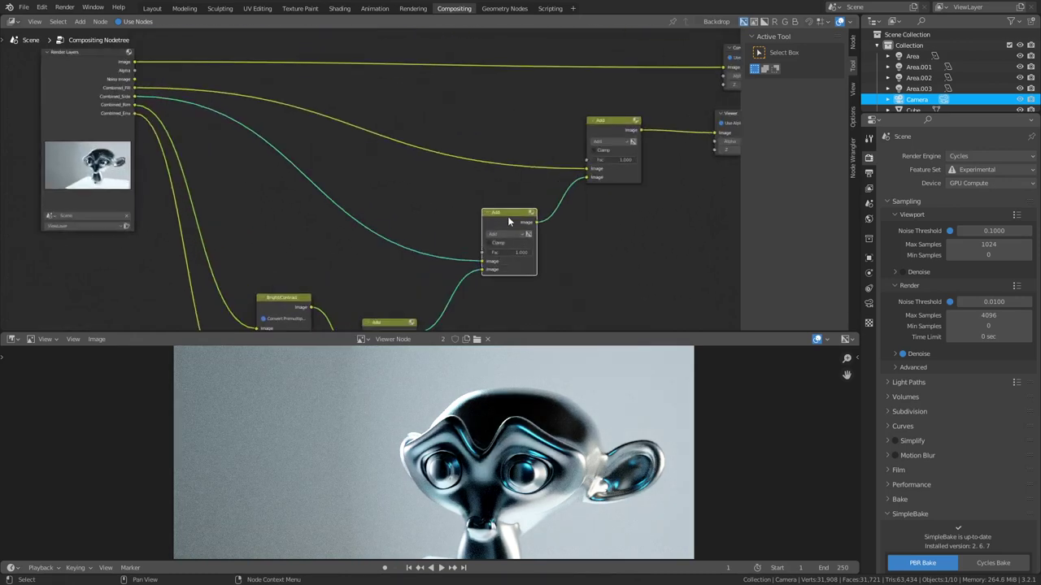
- Insert a Mix node between Combined_Env and its Bright/Contrast node, and set its blending mode to Multiply
scroll(387, 275, "down", 2)
scroll(387, 275, "up", 1)
middle_click_drag(375, 284, 473, 165)
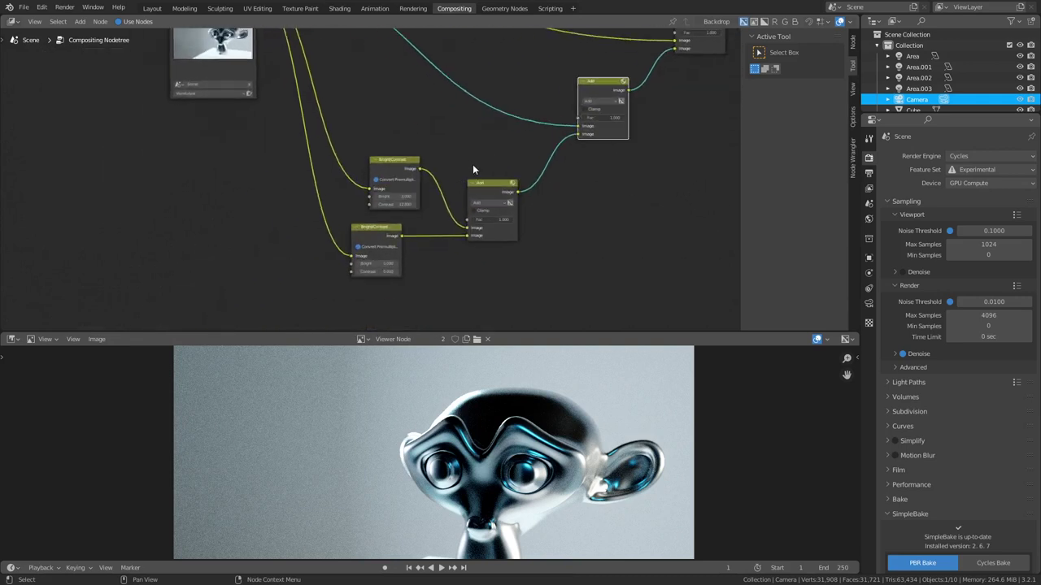
scroll(453, 291, "up", 1)
key("shift+a")
mouse_move(284, 274)
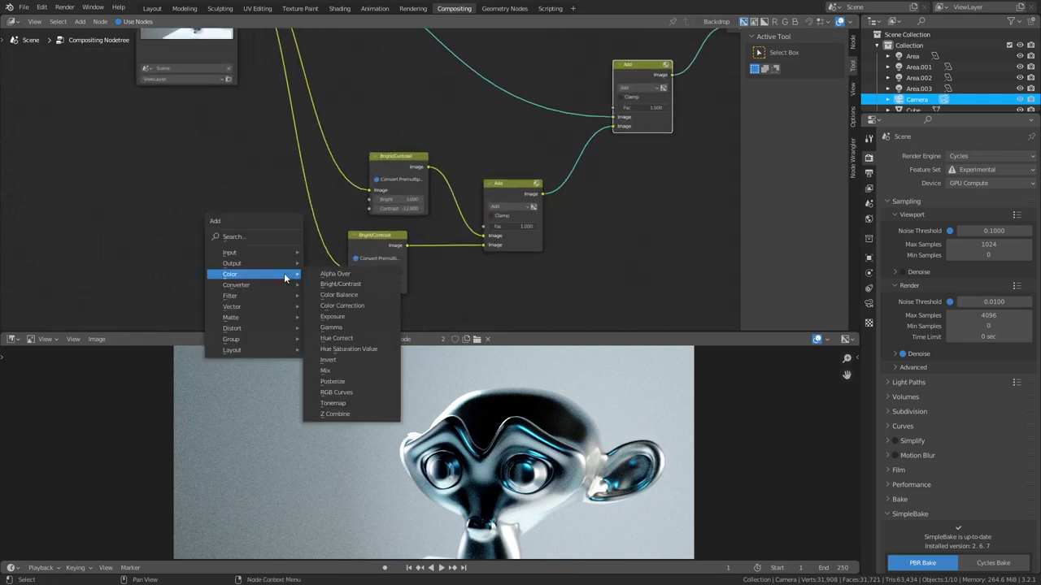
left_click(348, 371)
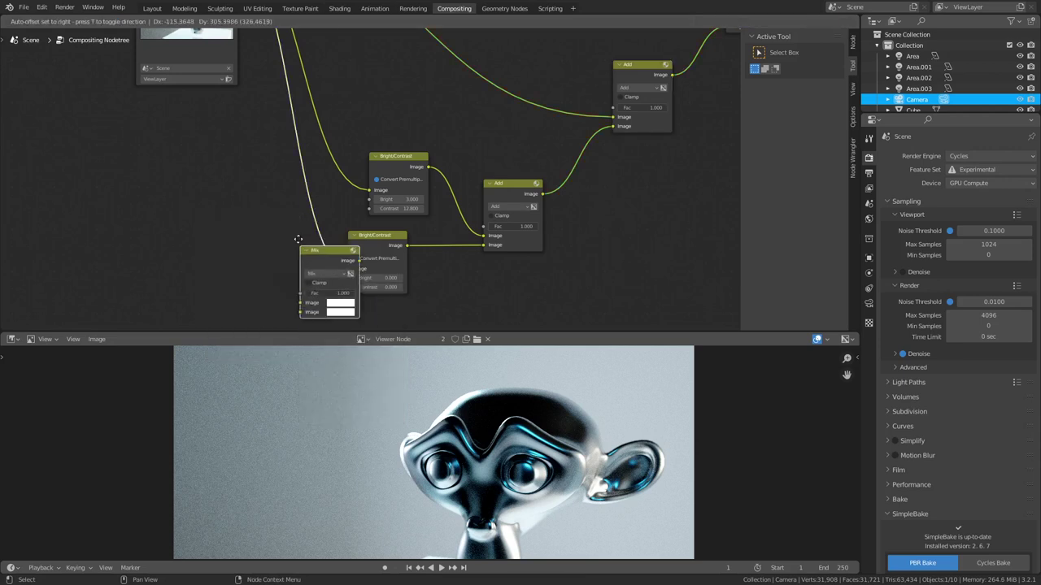
left_click(318, 244)
left_click(321, 247)
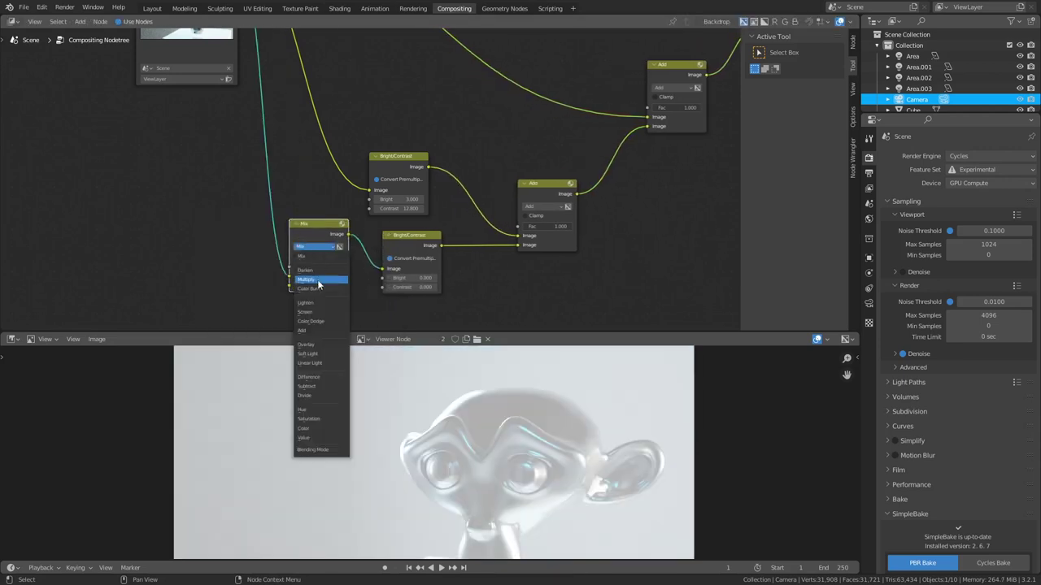
left_click(317, 279)
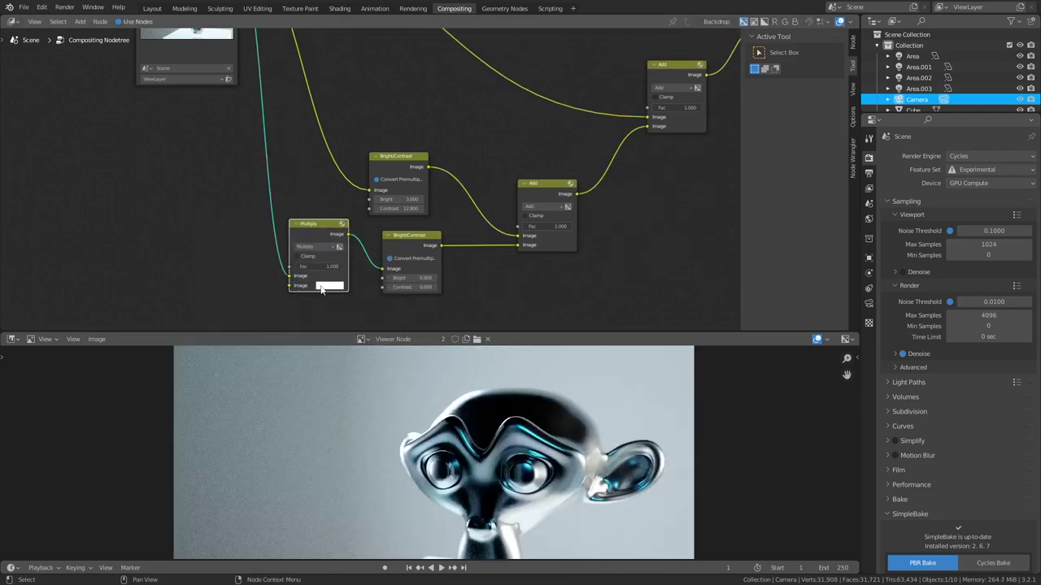
- Set the second Image color of Combined_Env's Multiply node to a saturated golden yellow
left_click(324, 286)
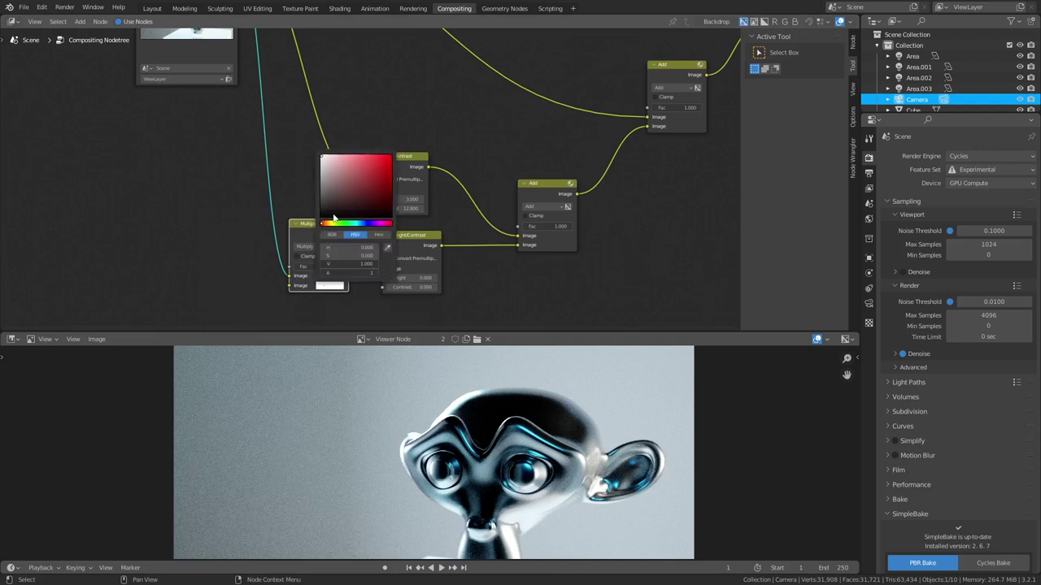
left_click(328, 223)
left_click(390, 158)
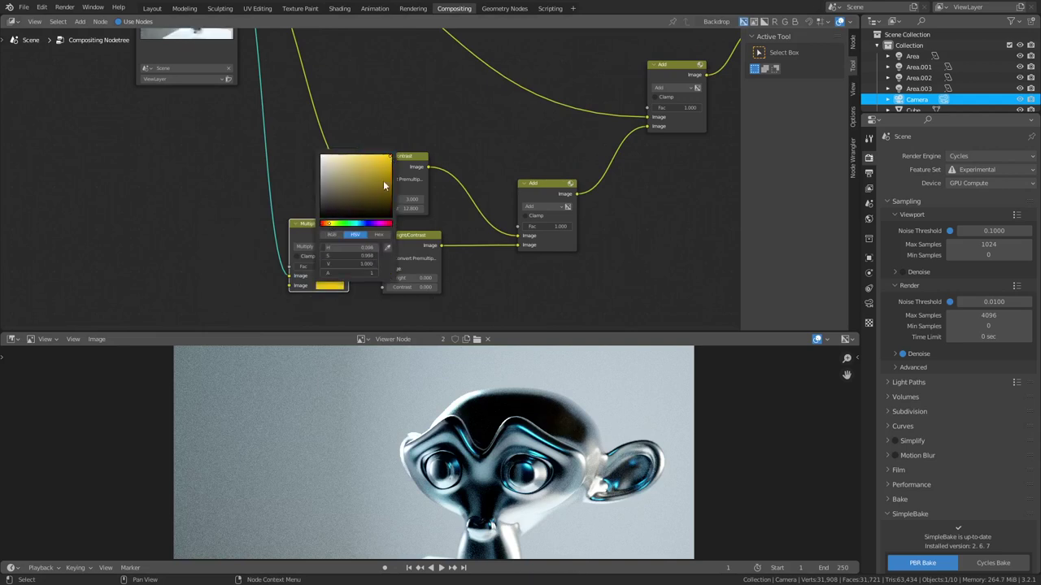
left_click(415, 238)
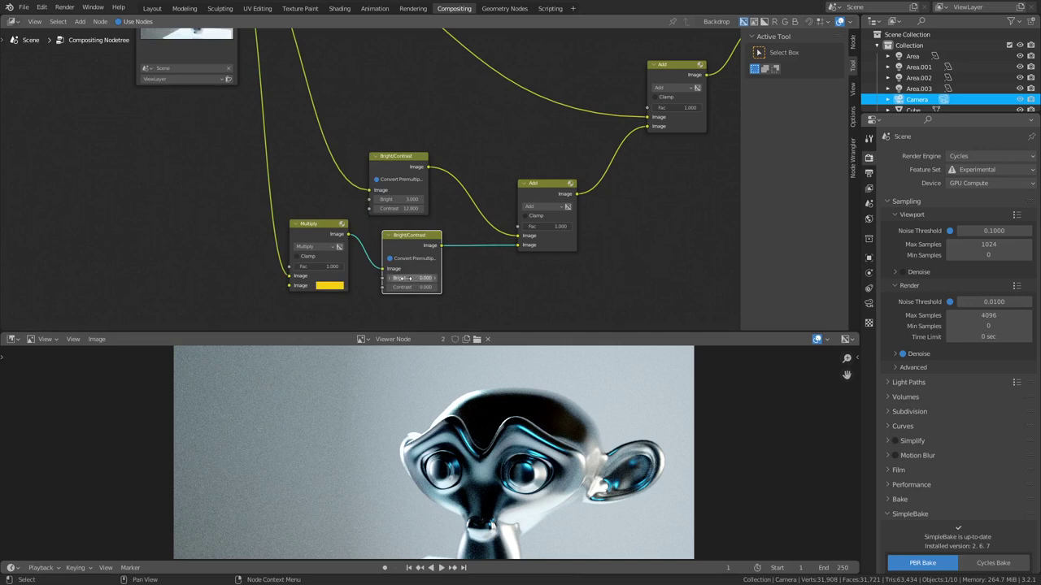
- Duplicate the Multiply node and insert the copy between Combined_Rim and its Bright/Contrast node
left_click(340, 241)
key("shift+d")
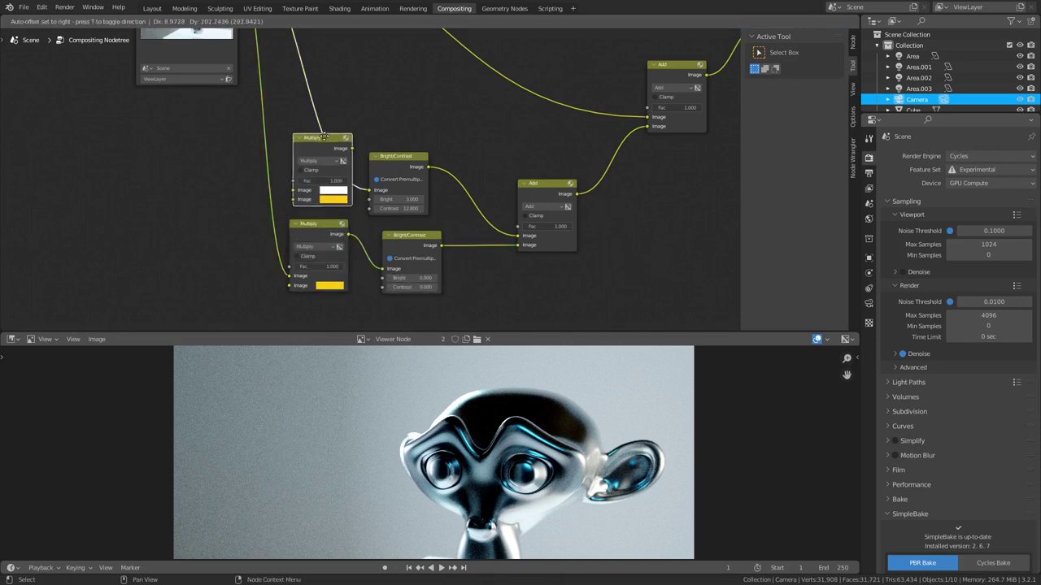
left_click(324, 138)
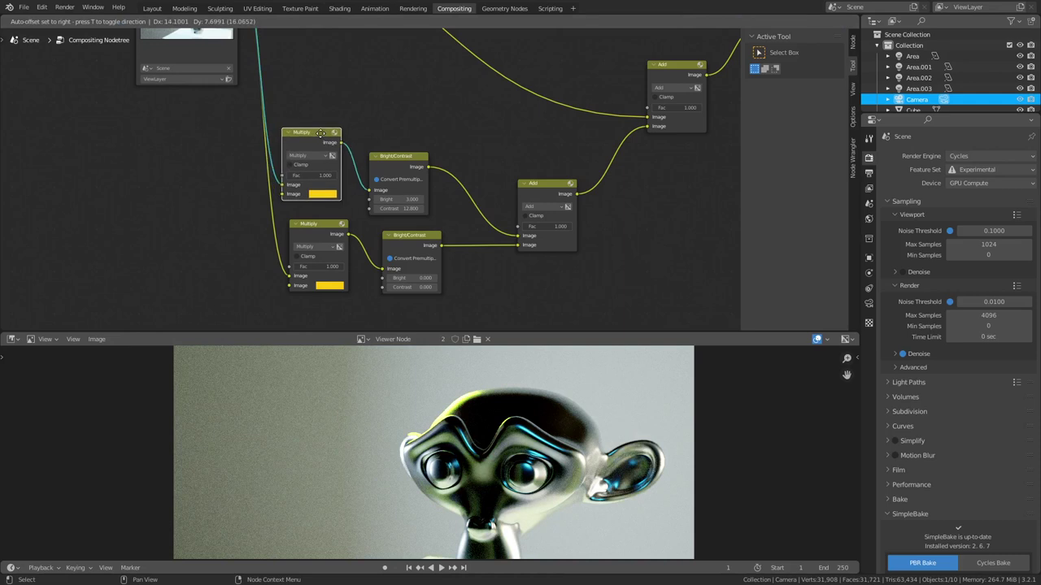
- Try a saturated red as the second Image color of Combined_Rim's Multiply node
left_click(329, 194)
mouse_move(335, 134)
left_mouse_down()
mouse_move(370, 130)
mouse_move(356, 130)
left_mouse_up()
mouse_move(371, 89)
left_mouse_down()
mouse_move(353, 77)
mouse_move(388, 61)
mouse_move(374, 62)
left_mouse_up()
left_click_drag(324, 130, 317, 129)
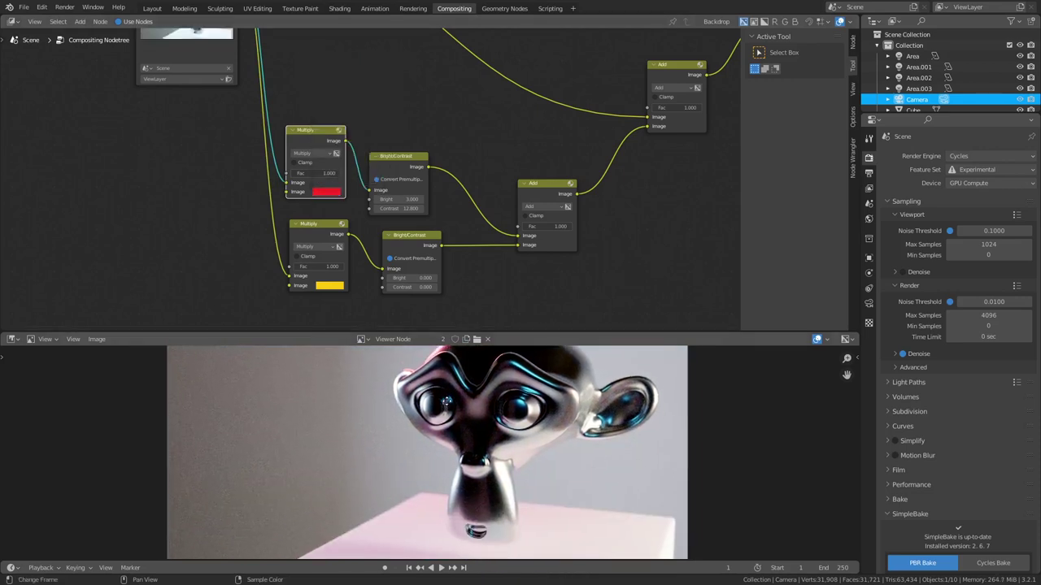
- Set the second Image color of Combined_Rim's Multiply node to a saturated blue
left_click(322, 194)
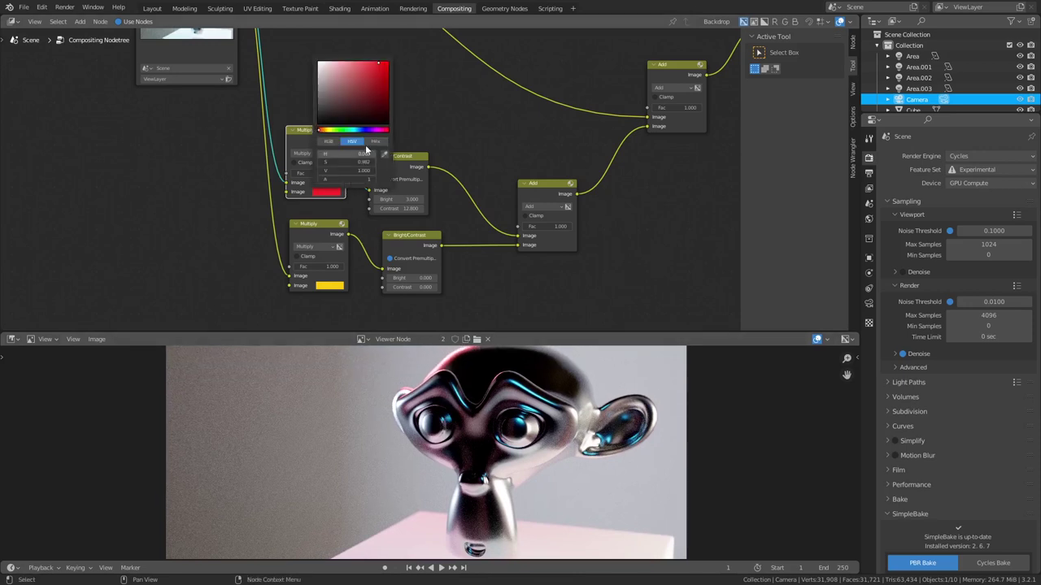
left_click(365, 130)
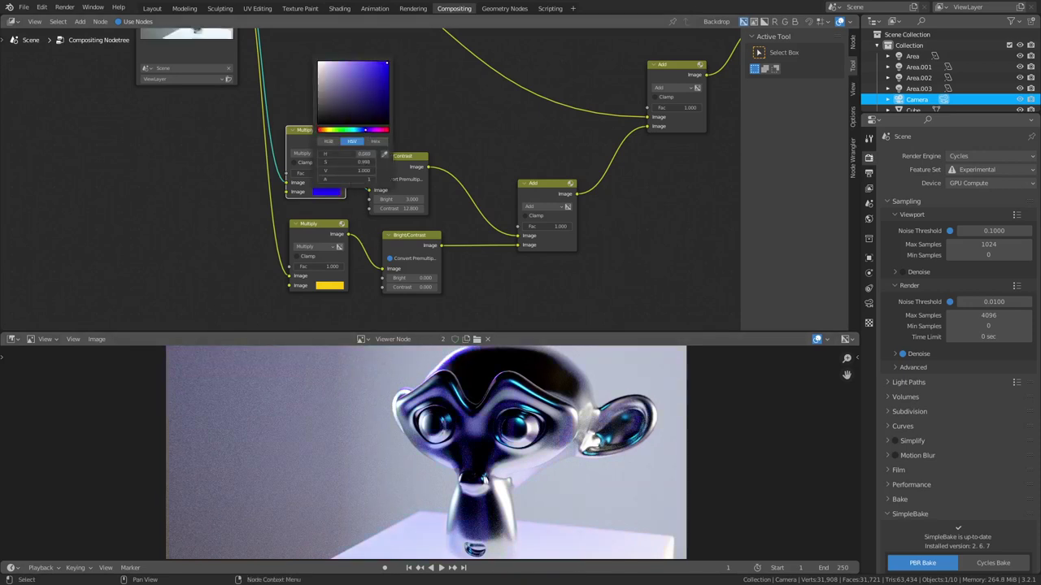
- Duplicate Combined_Rim's Multiply node and insert the copy between the Combined_Side output and its Add node
middle_click_drag(567, 106, 445, 217)
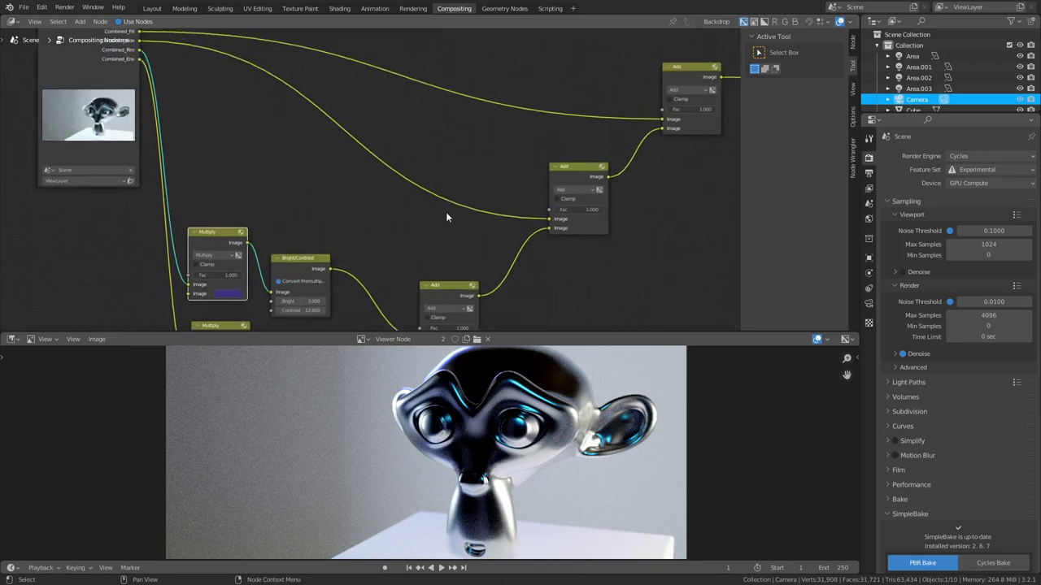
middle_click_drag(509, 195, 435, 196)
middle_click_drag(151, 255, 154, 242)
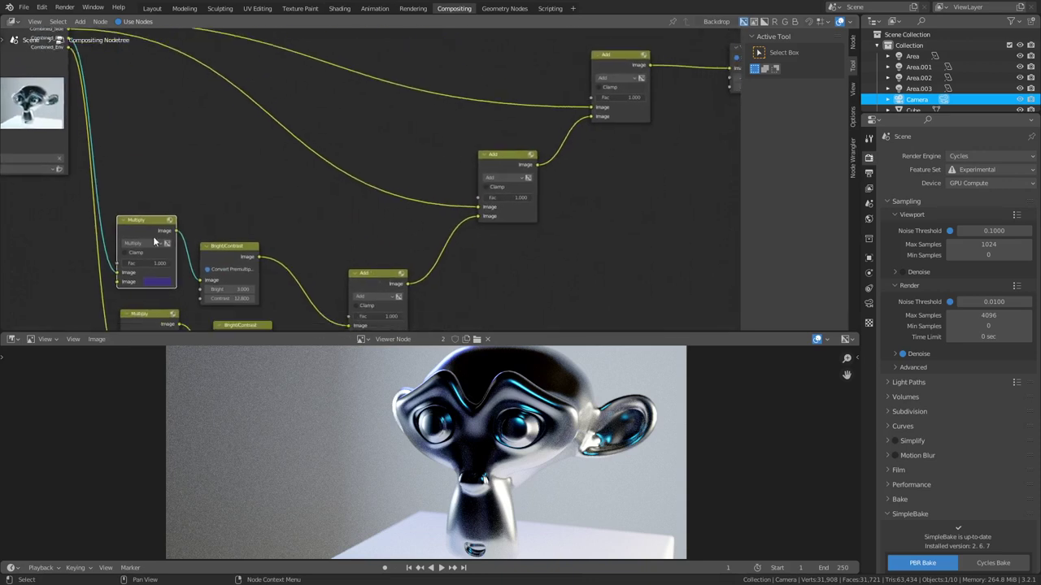
scroll(366, 176, "down", 5, "shift")
key("shift+d")
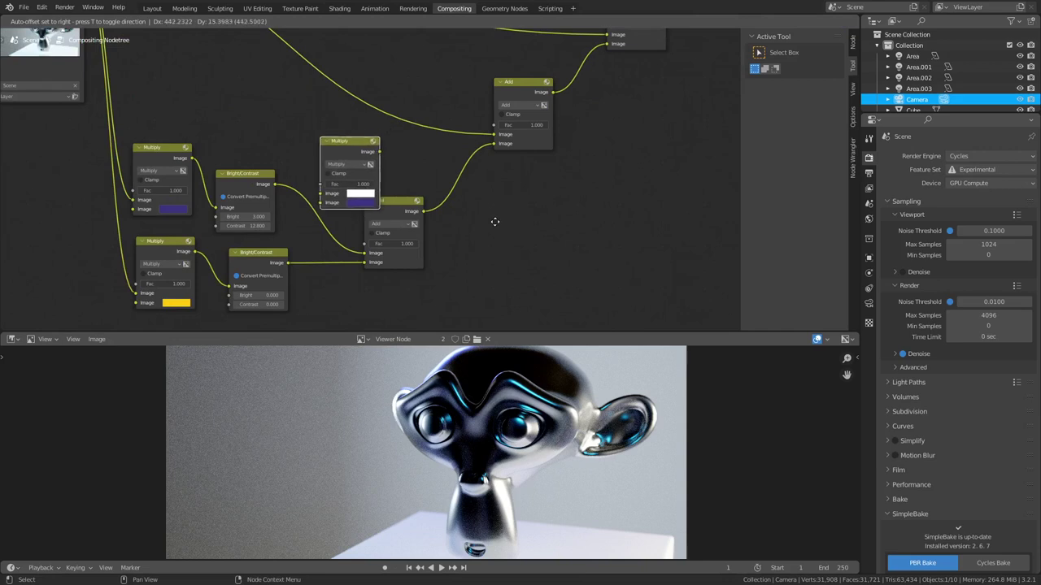
left_click(539, 173)
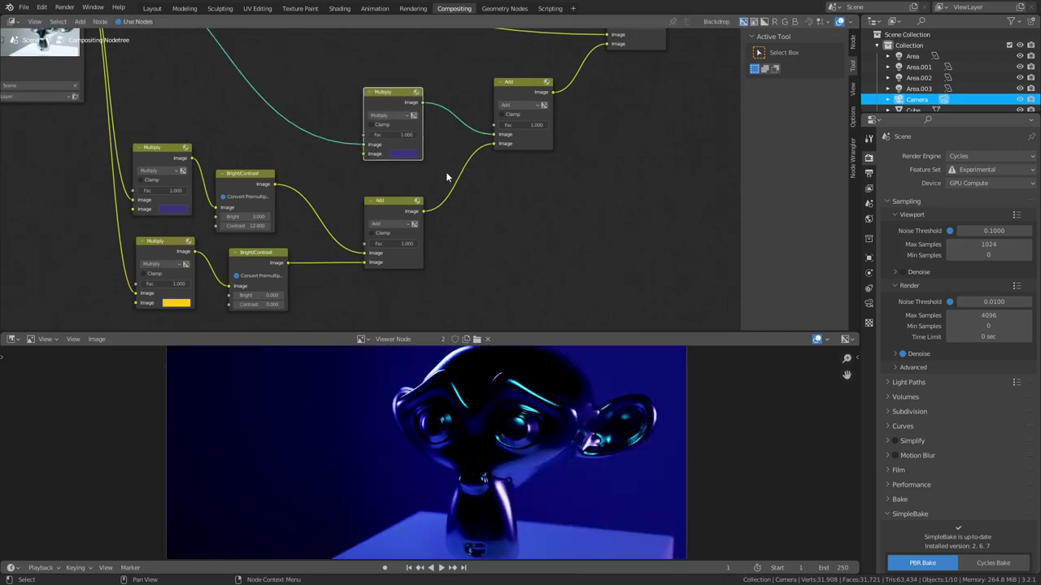
- Set the second Image color of Combined_Side's Multiply node to a pale warm cream
left_click(403, 154)
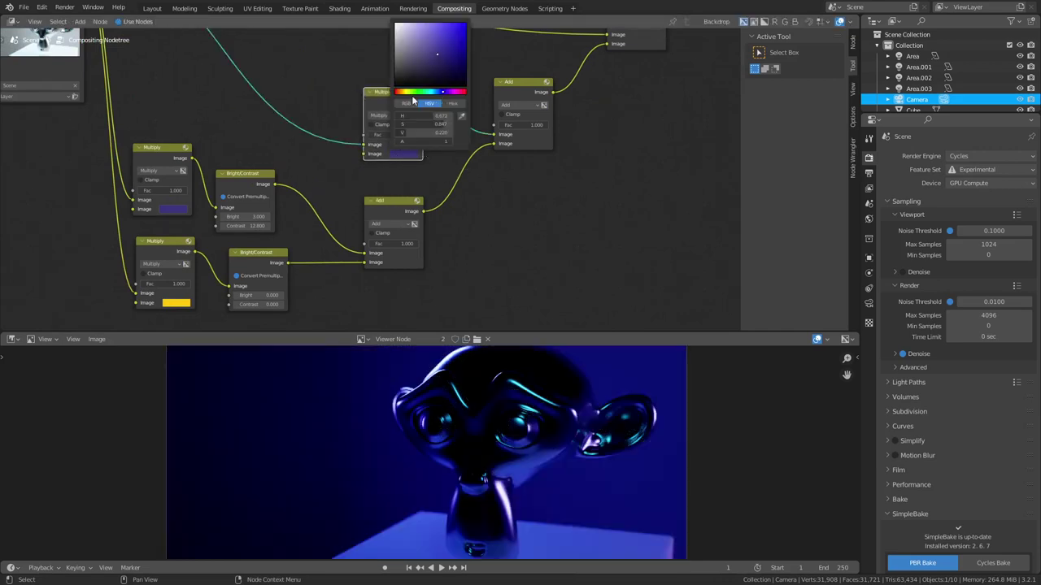
left_click_drag(413, 91, 402, 91)
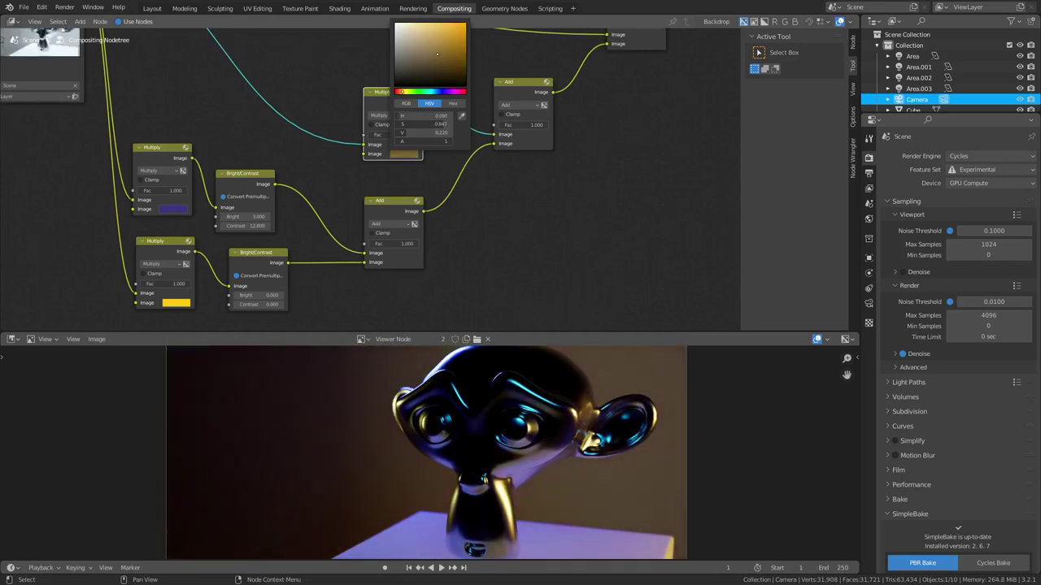
left_click_drag(436, 54, 430, 37)
mouse_move(423, 25)
left_mouse_down()
mouse_move(402, 38)
mouse_move(405, 24)
mouse_move(422, 24)
mouse_move(409, 24)
left_mouse_up()
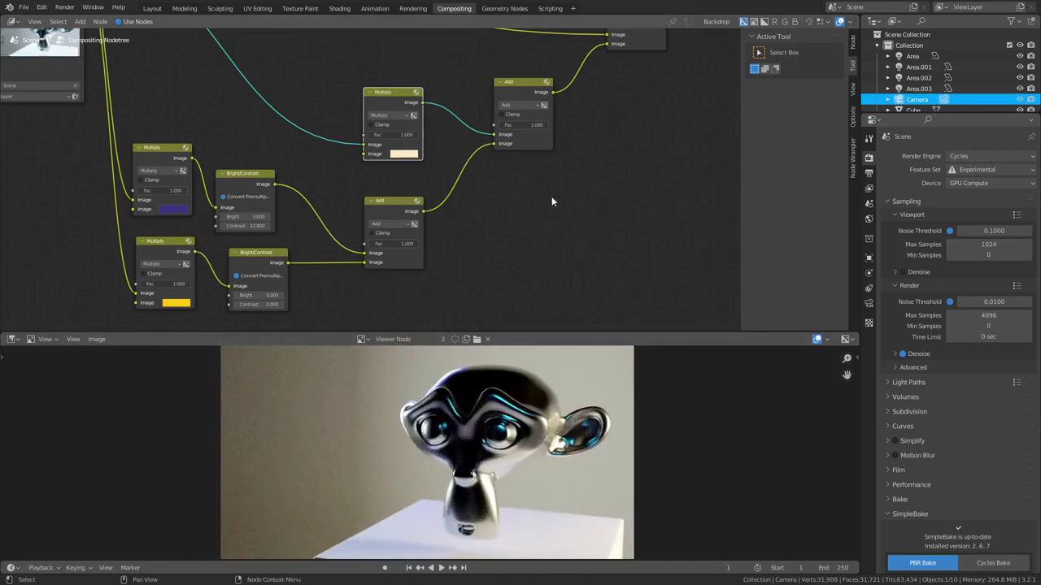
- Add a Bright/Contrast node between the Combined_Fill output and its Add node
middle_click_drag(574, 79, 625, 249)
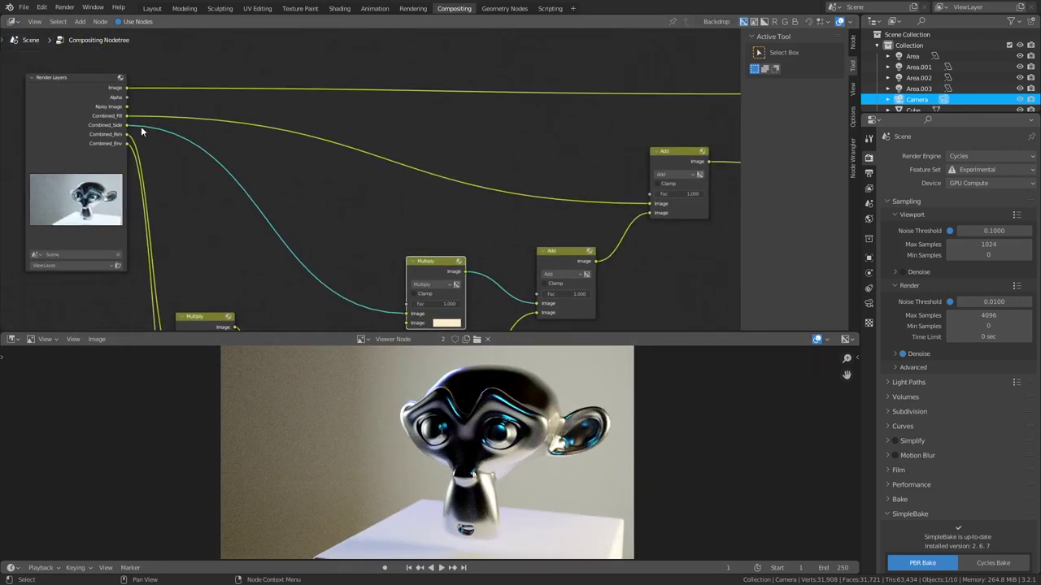
middle_click_drag(498, 213, 446, 203)
key("shift+a")
mouse_move(460, 206)
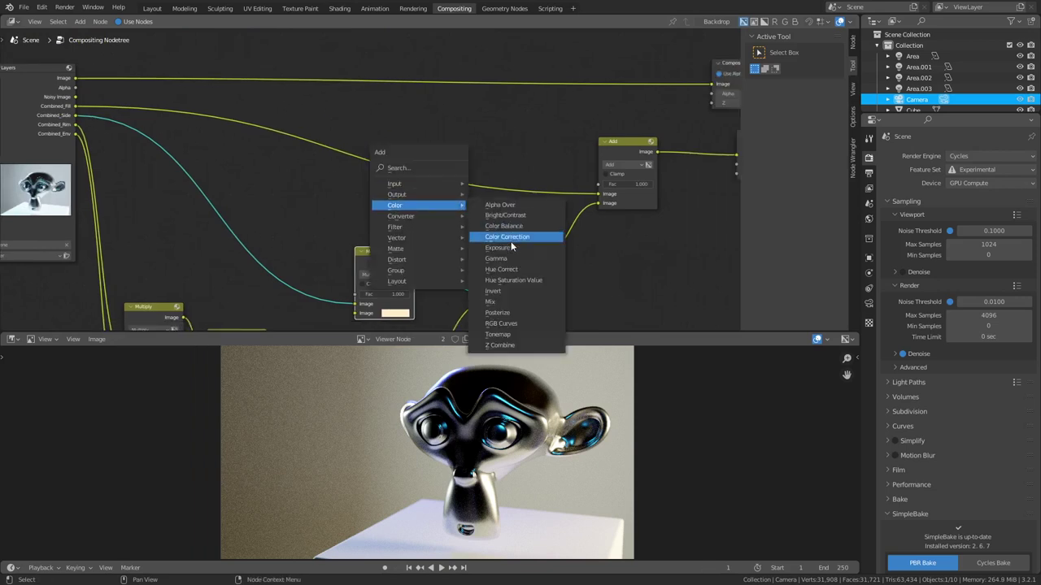
left_click(505, 214)
left_click(480, 149)
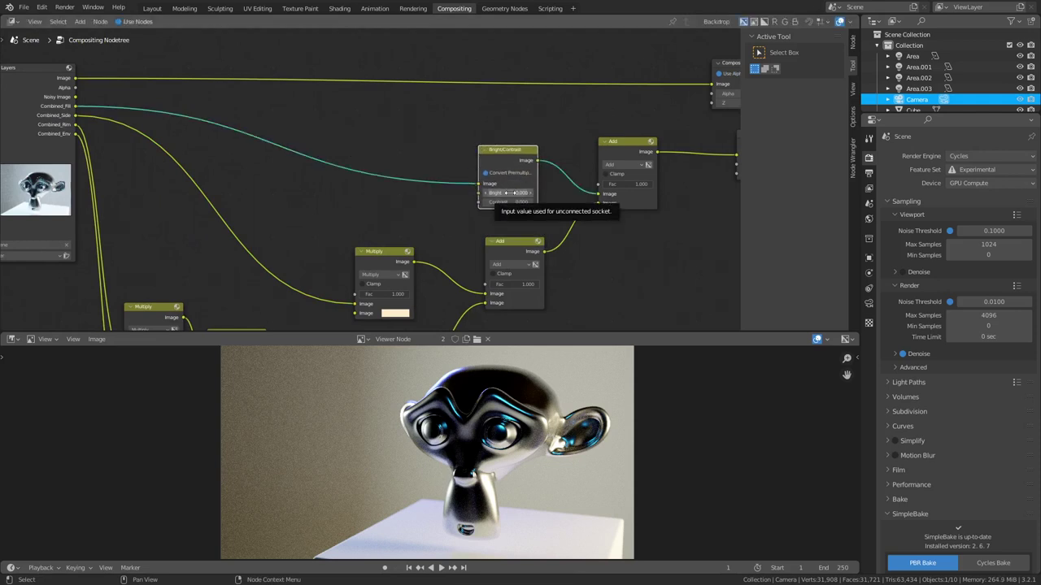
- Set Combined_Fill's Bright/Contrast node to Bright 5.100 and Contrast 8.900
left_click_drag(507, 193, 646, 192)
left_click_drag(510, 201, 474, 243)
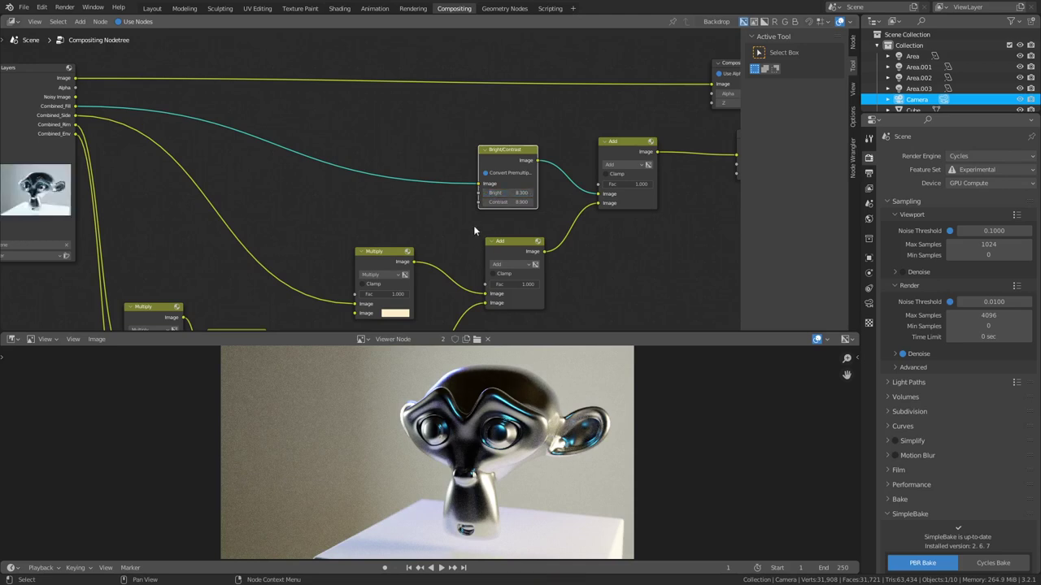
left_click_drag(524, 192, 603, 186)
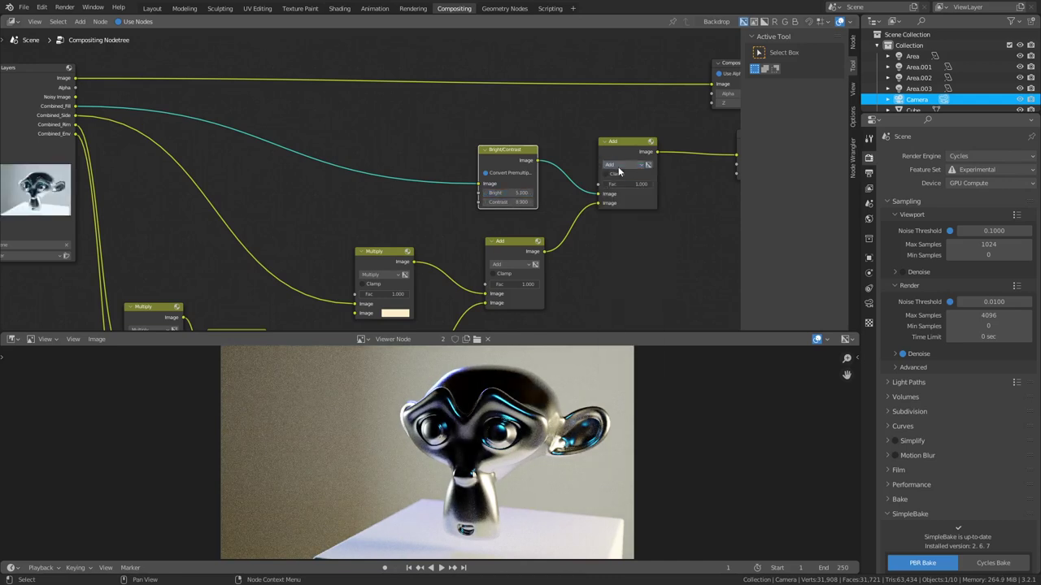
- Try blending modes such as Overlay, Difference, Color Dodge, Screen and Mix on Combined_Fill's Add node, and return it to Add
left_click(618, 165)
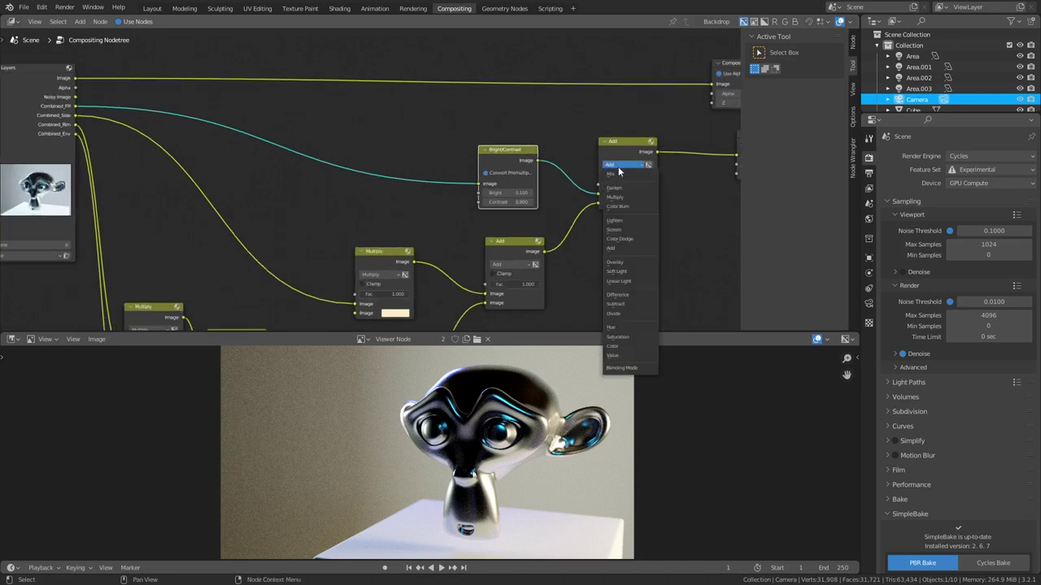
left_click(618, 166)
scroll(615, 165, "down", 1, "ctrl")
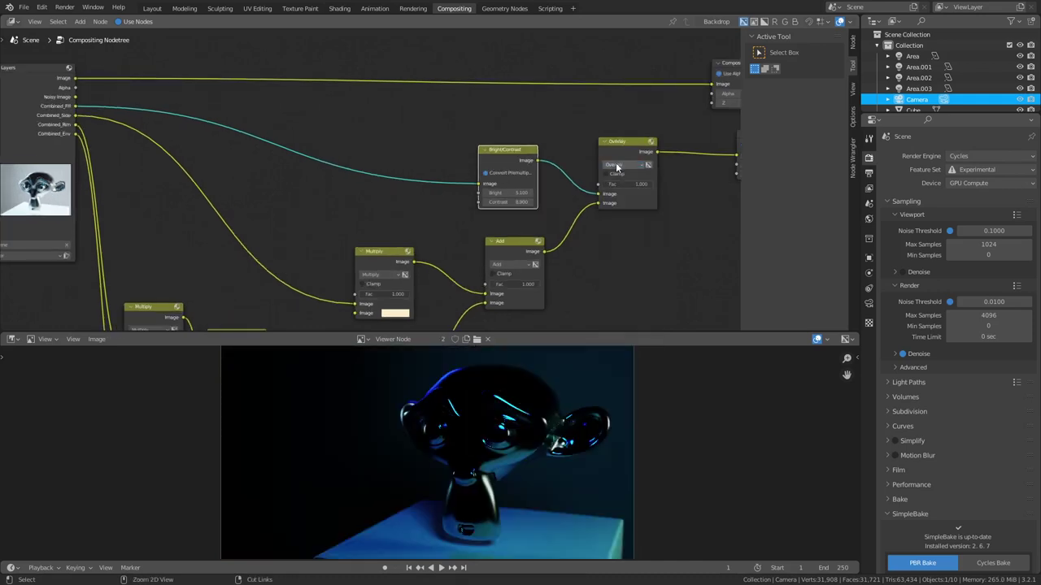
scroll(617, 166, "down", 2, "ctrl")
scroll(616, 167, "down", 3, "ctrl")
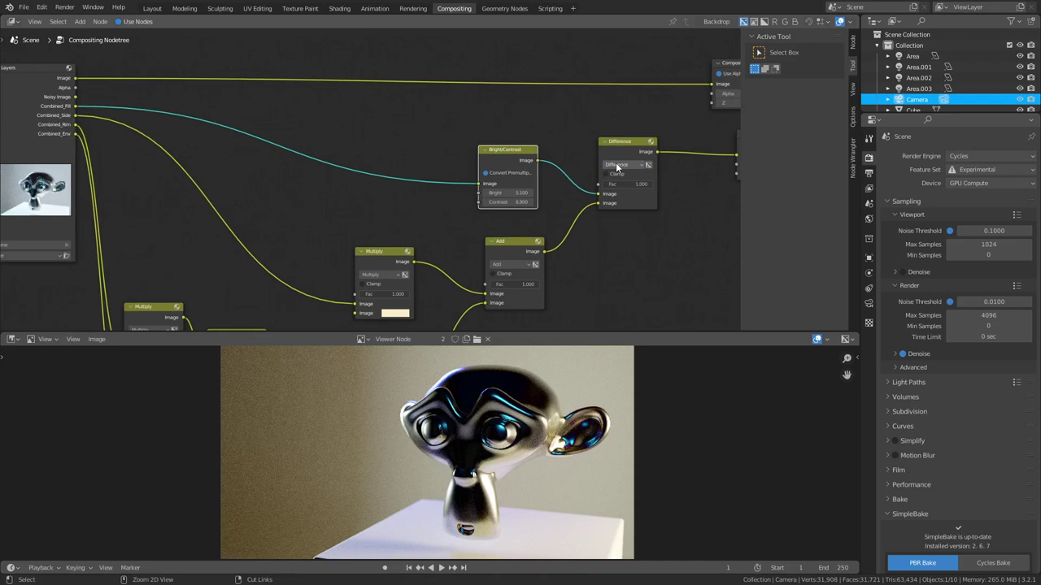
scroll(616, 166, "up", 1, "ctrl")
scroll(615, 167, "down", 2, "ctrl")
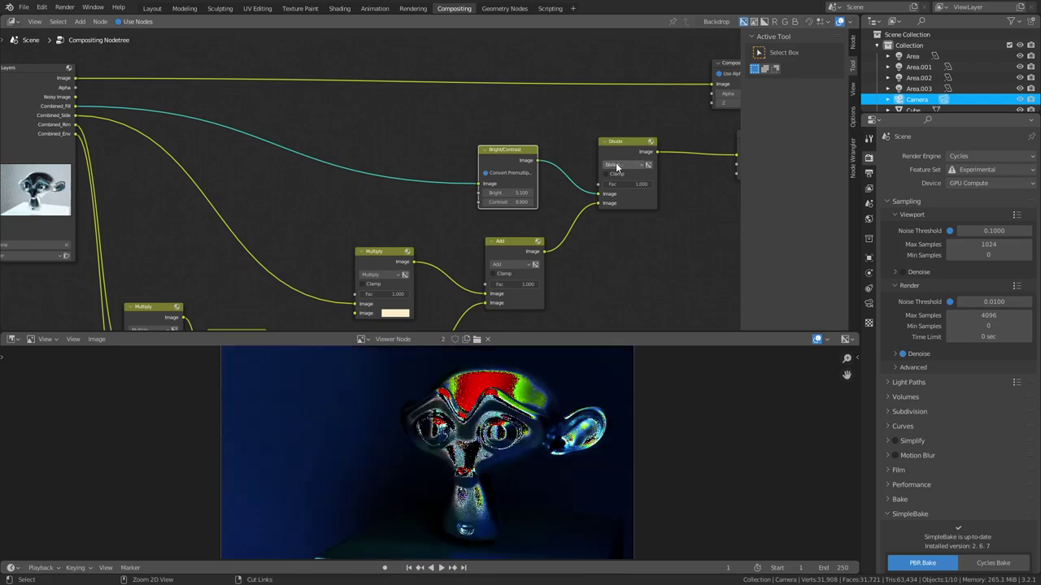
scroll(616, 163, "down", 1, "ctrl")
scroll(615, 163, "down", 3, "ctrl")
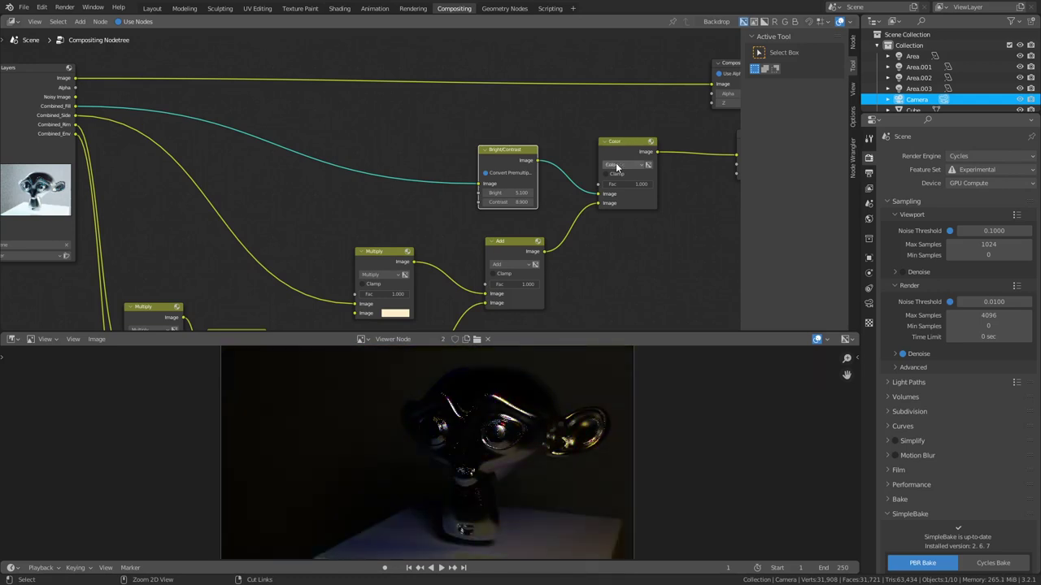
scroll(615, 162, "down", 2, "ctrl")
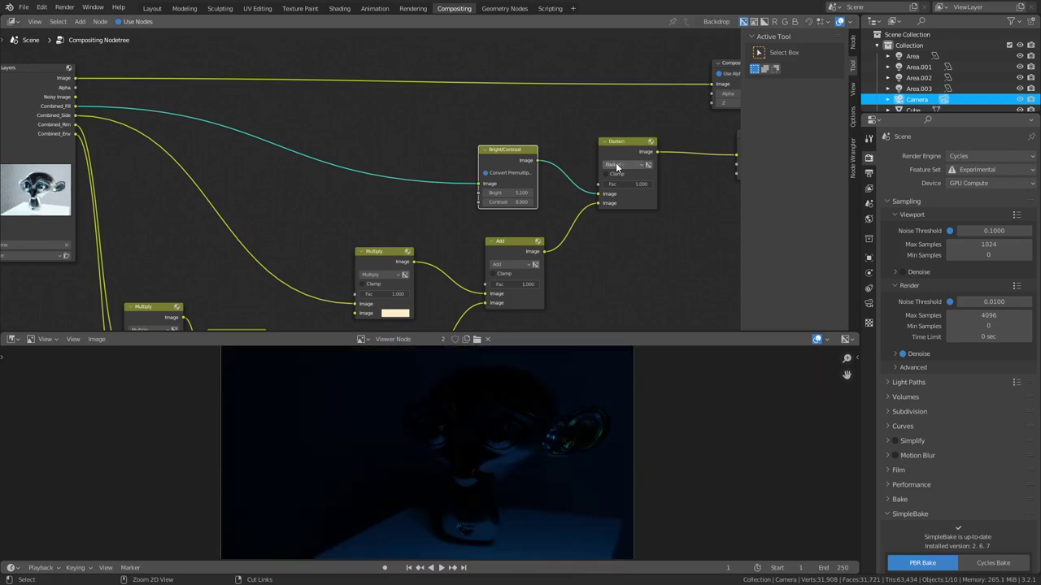
scroll(615, 163, "down", 8, "ctrl")
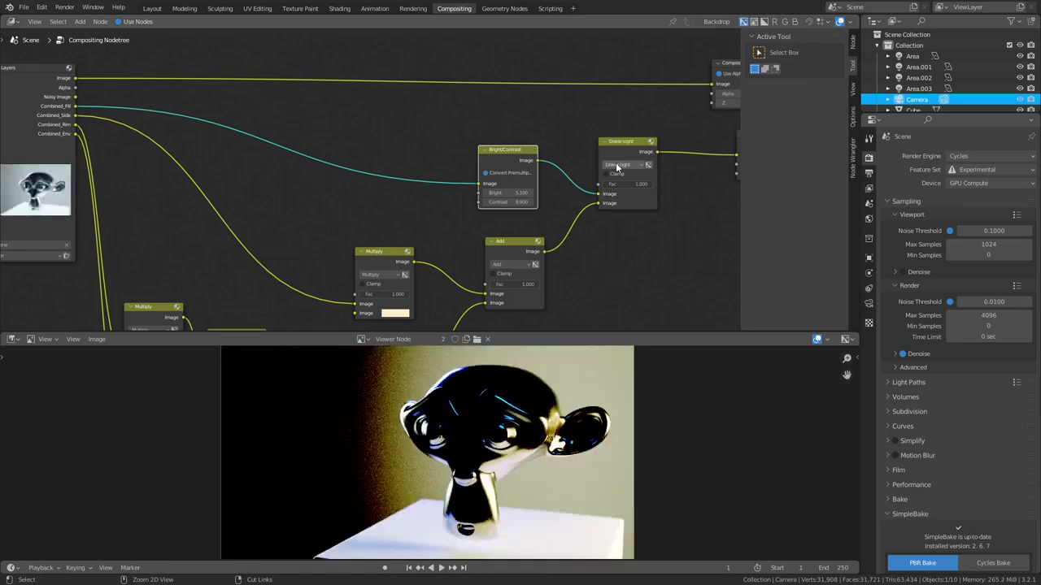
scroll(615, 163, "up", 2, "ctrl")
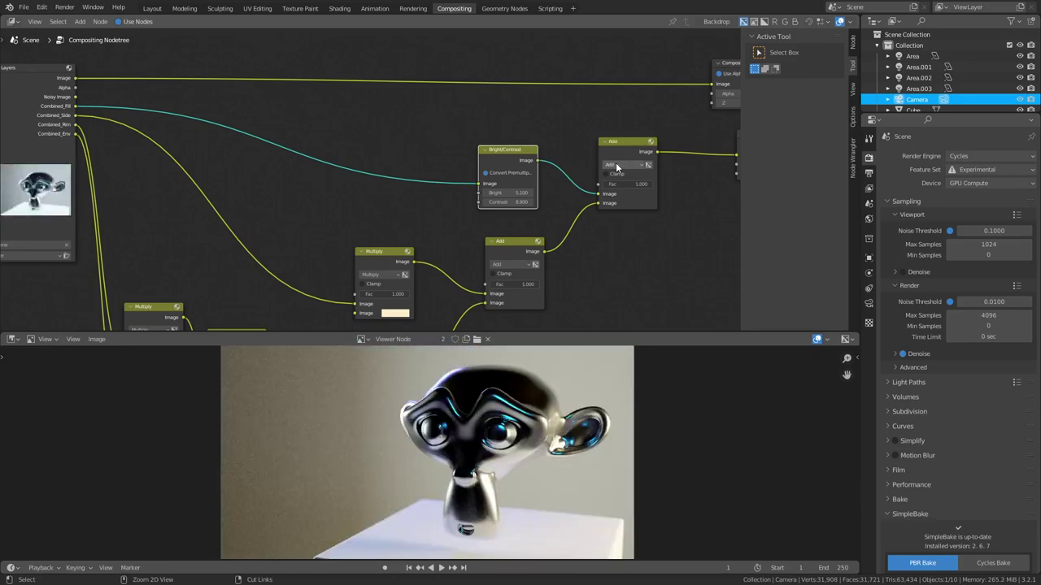
scroll(616, 162, "up", 1, "ctrl")
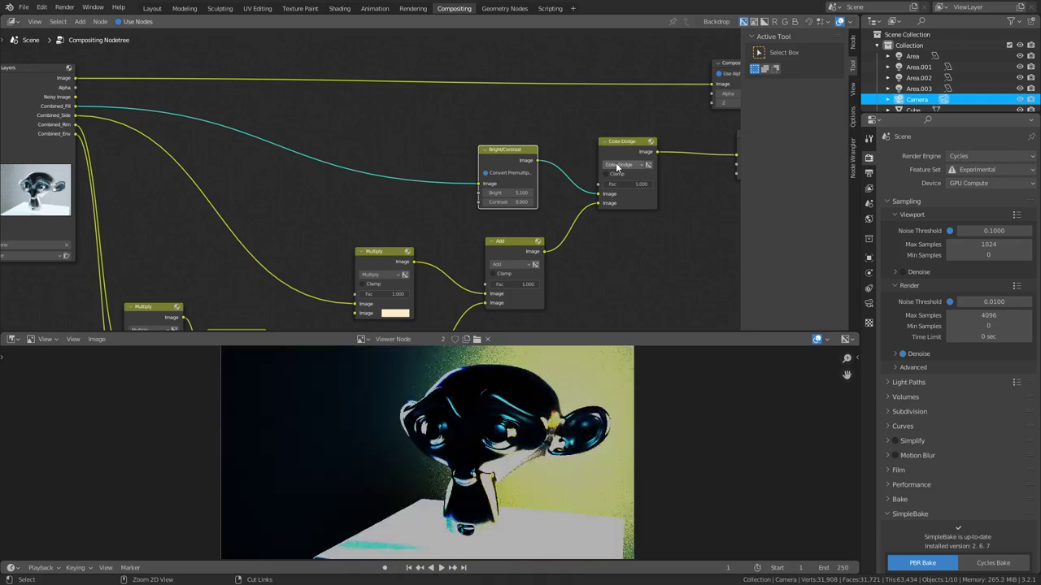
scroll(615, 162, "up", 1, "ctrl")
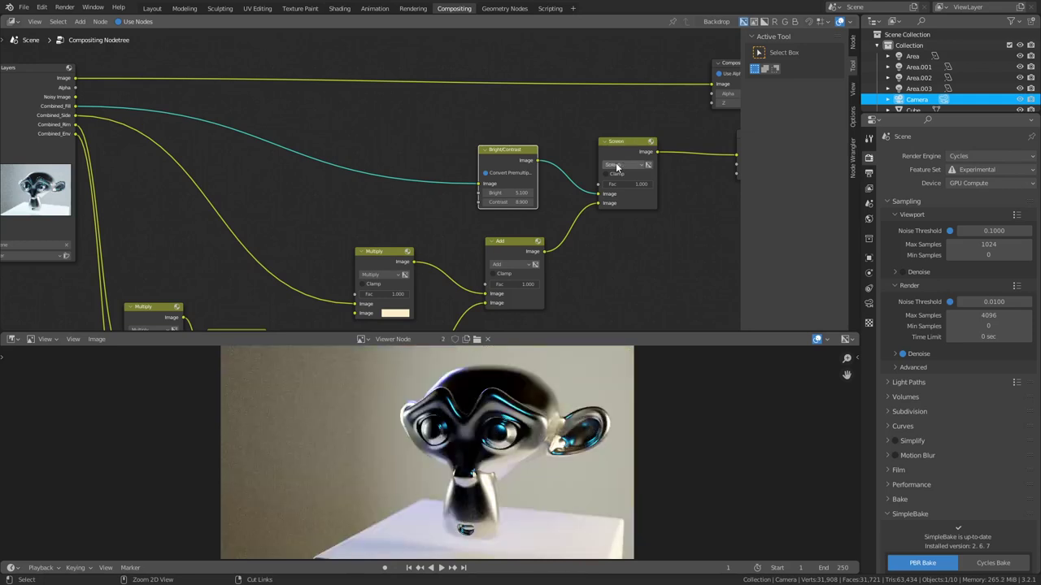
scroll(616, 162, "up", 4, "ctrl")
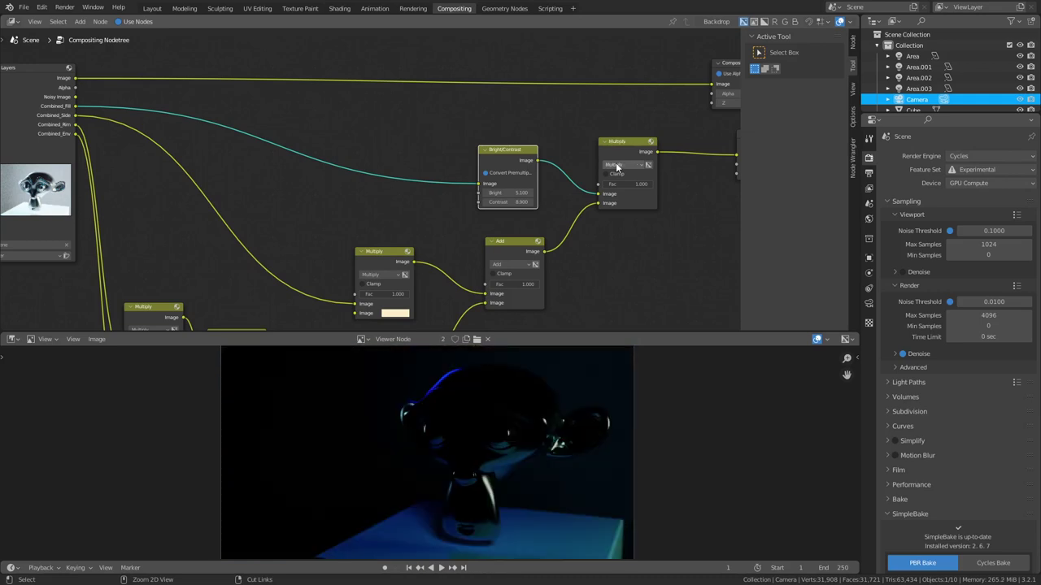
scroll(616, 163, "up", 2, "ctrl")
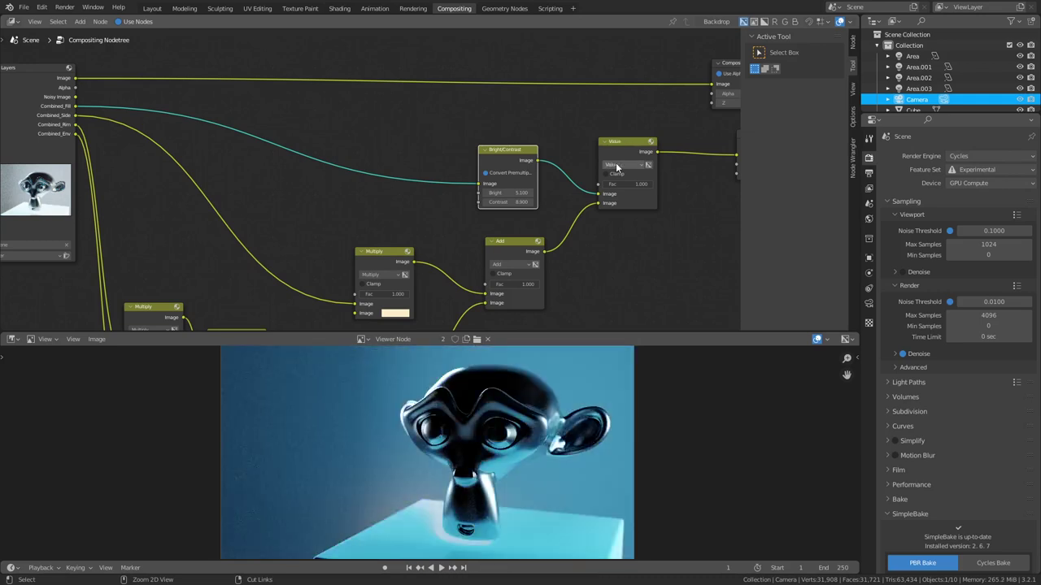
scroll(616, 163, "up", 4, "ctrl")
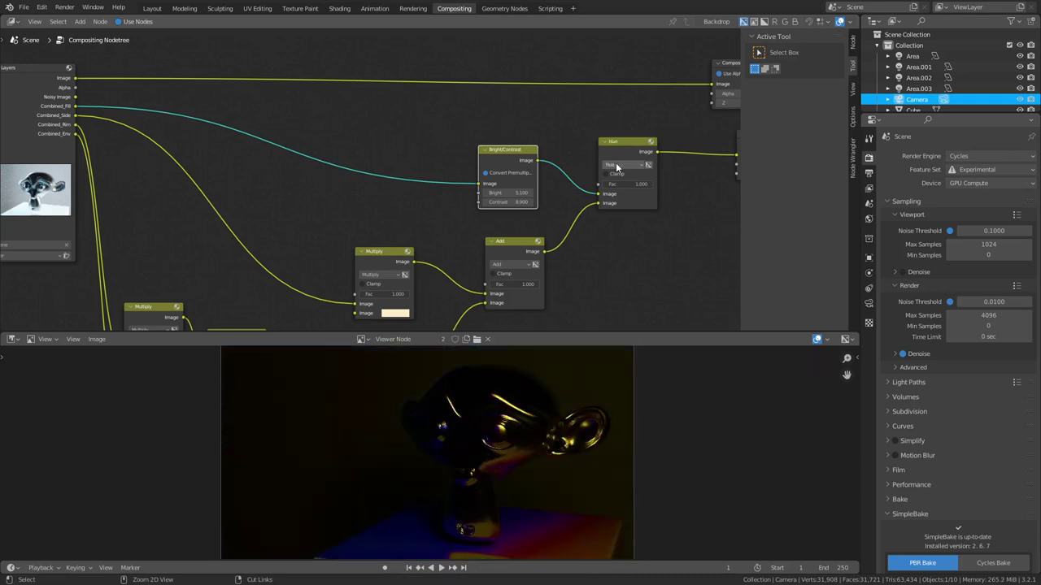
scroll(615, 163, "up", 1, "ctrl")
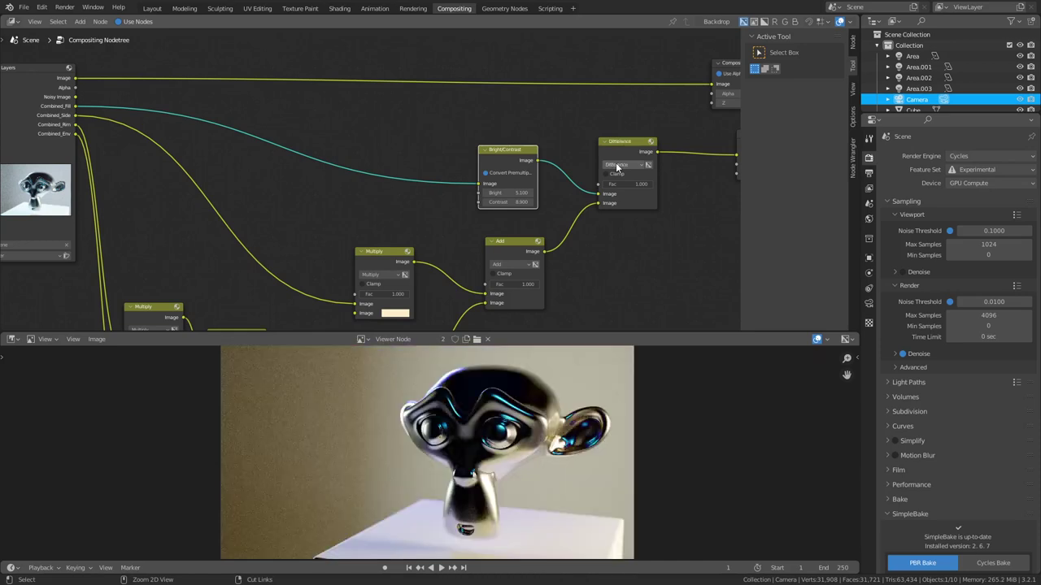
scroll(616, 162, "up", 1, "ctrl")
left_click(617, 166)
left_click(621, 173)
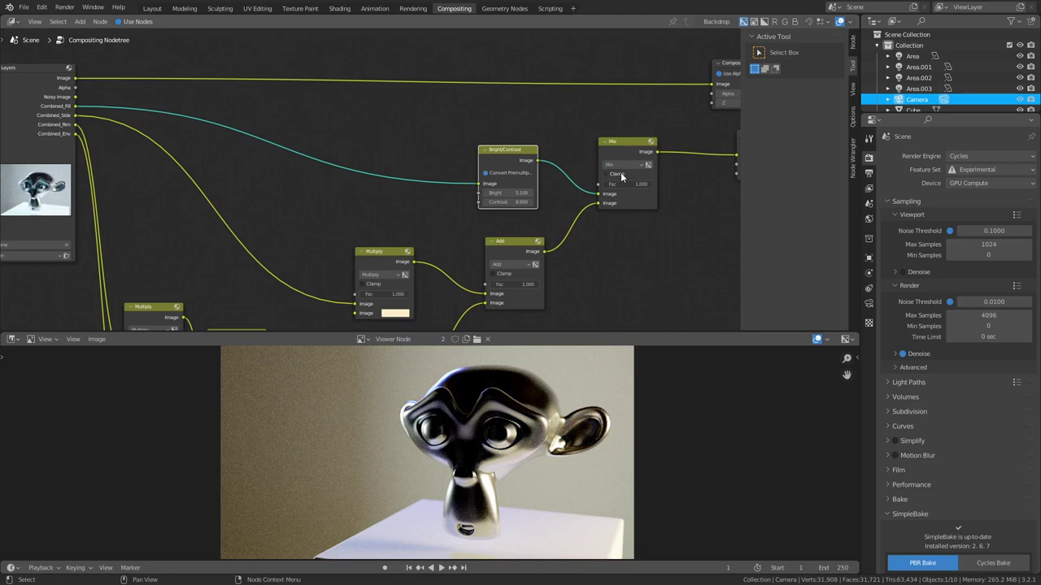
left_click(620, 167)
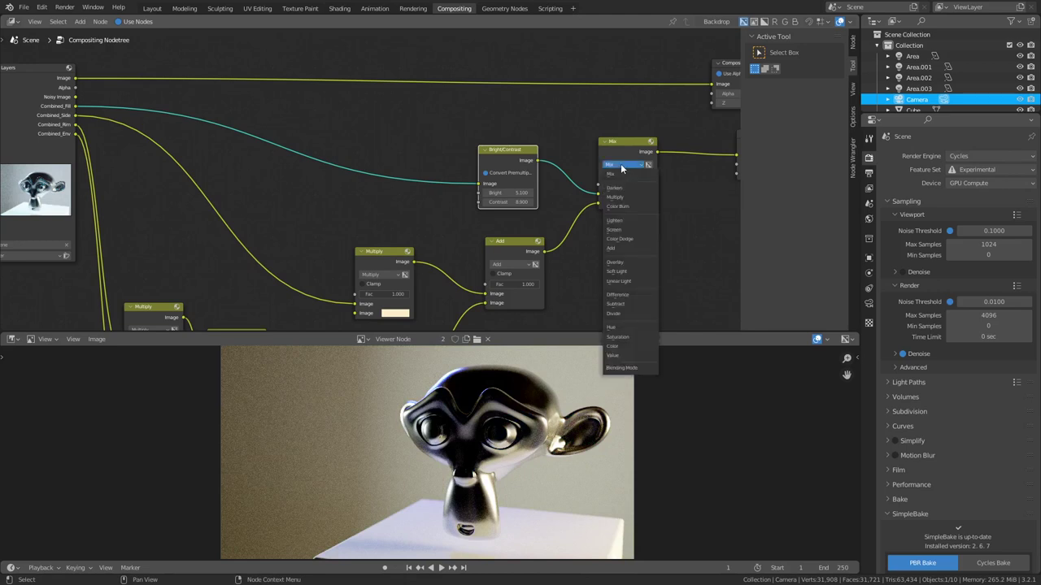
left_click(626, 248)
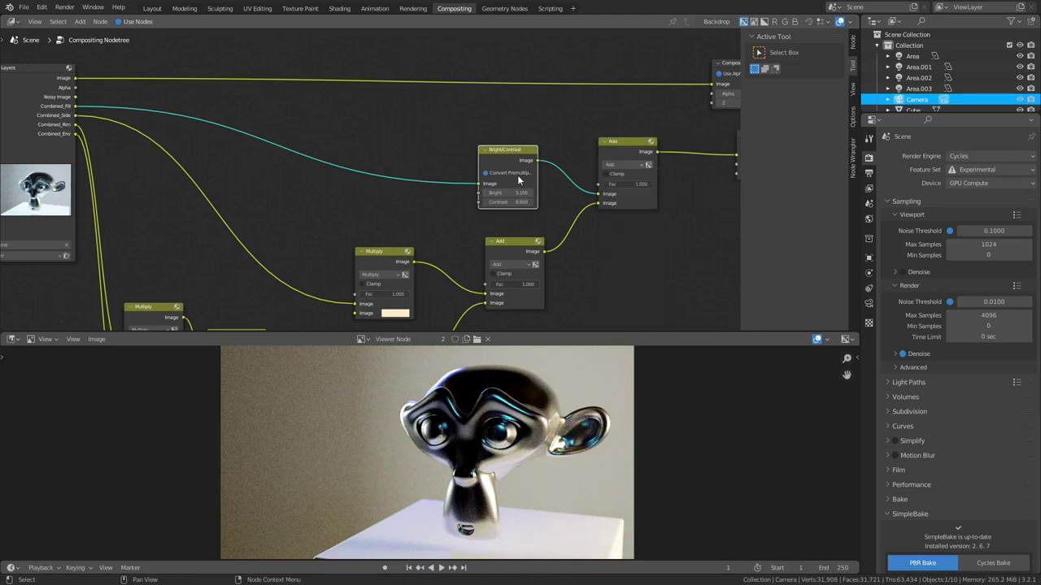
- Insert a Mix node between Combined_Fill and its Bright/Contrast node, making room for it, and set its blending mode to Multiply
left_click_drag(510, 150, 392, 143)
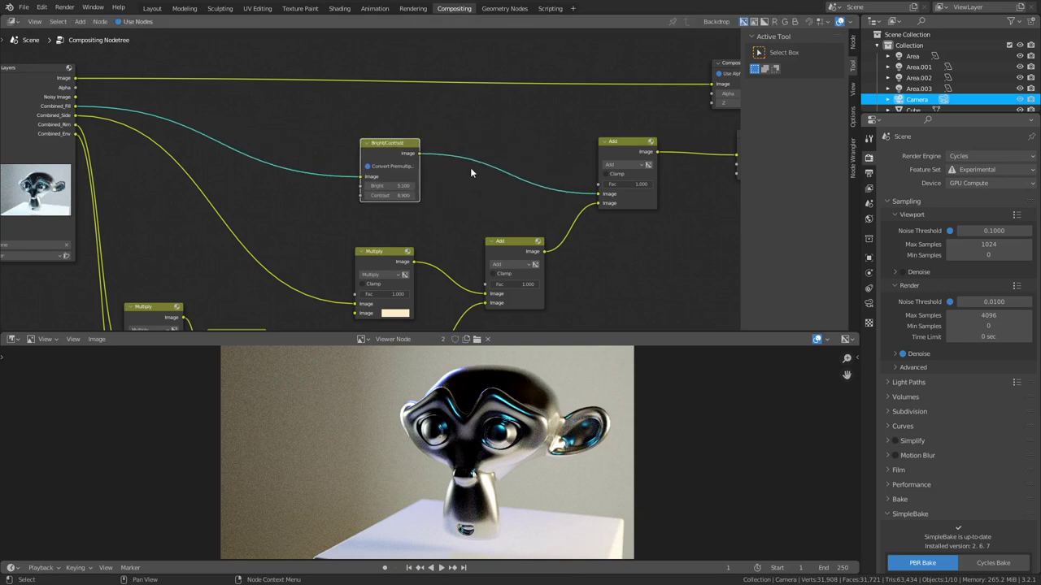
key("shift+a")
mouse_move(470, 168)
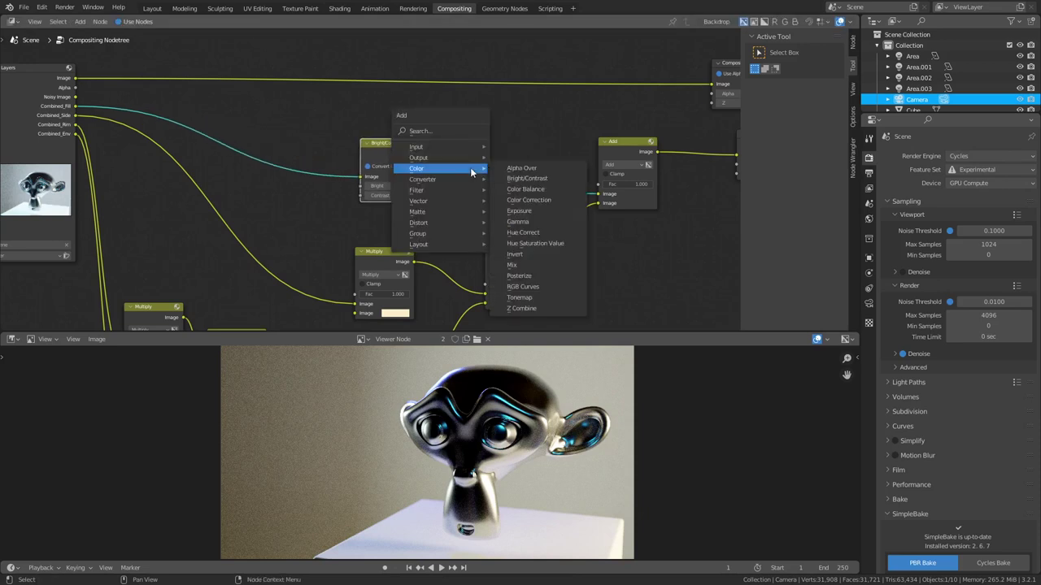
left_click(544, 261)
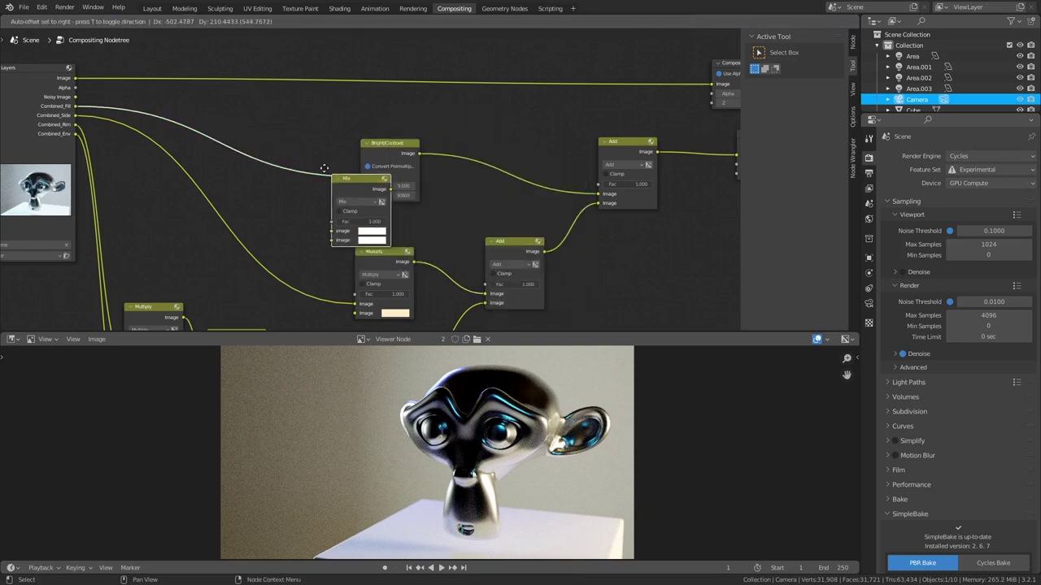
left_click(317, 217)
left_click(292, 168)
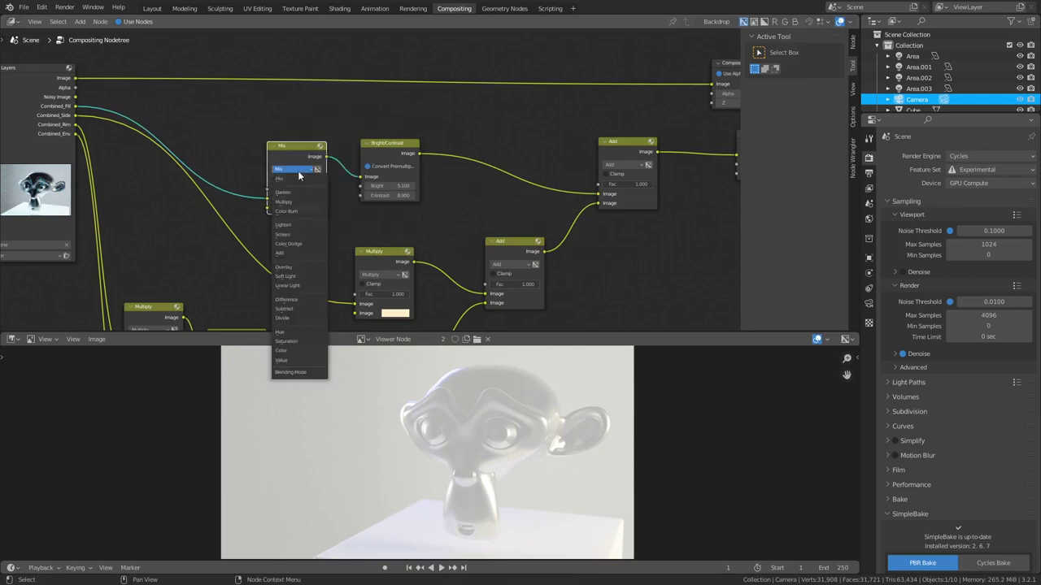
left_click(299, 204)
- Set the second Image color of Combined_Fill's Multiply node to a pale warm cream with hue 0.108
left_click(309, 208)
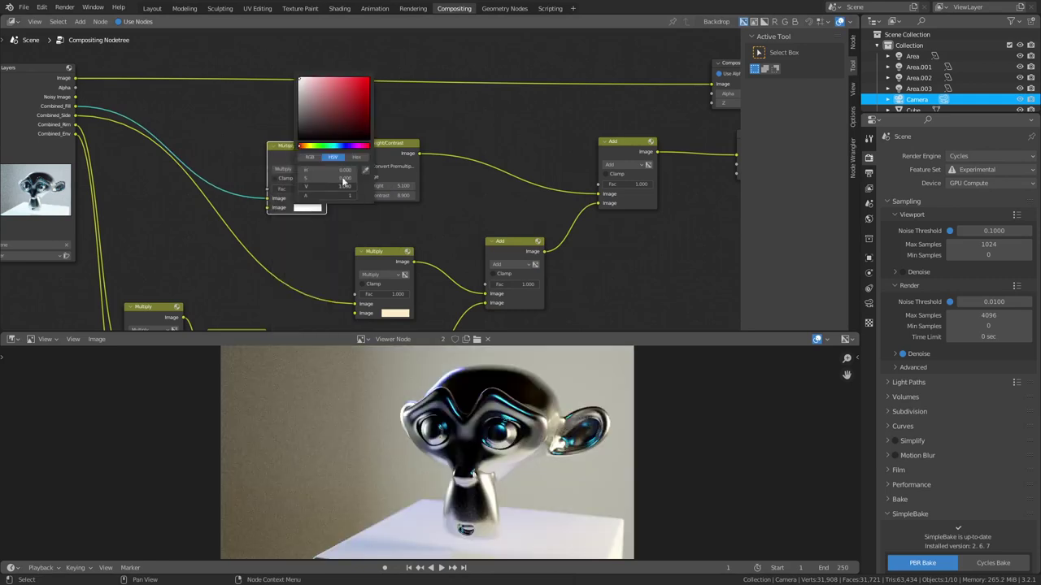
left_click_drag(313, 146, 306, 146)
mouse_move(343, 108)
left_mouse_down()
mouse_move(351, 94)
mouse_move(351, 114)
mouse_move(315, 100)
mouse_move(325, 126)
mouse_move(307, 78)
left_mouse_up()
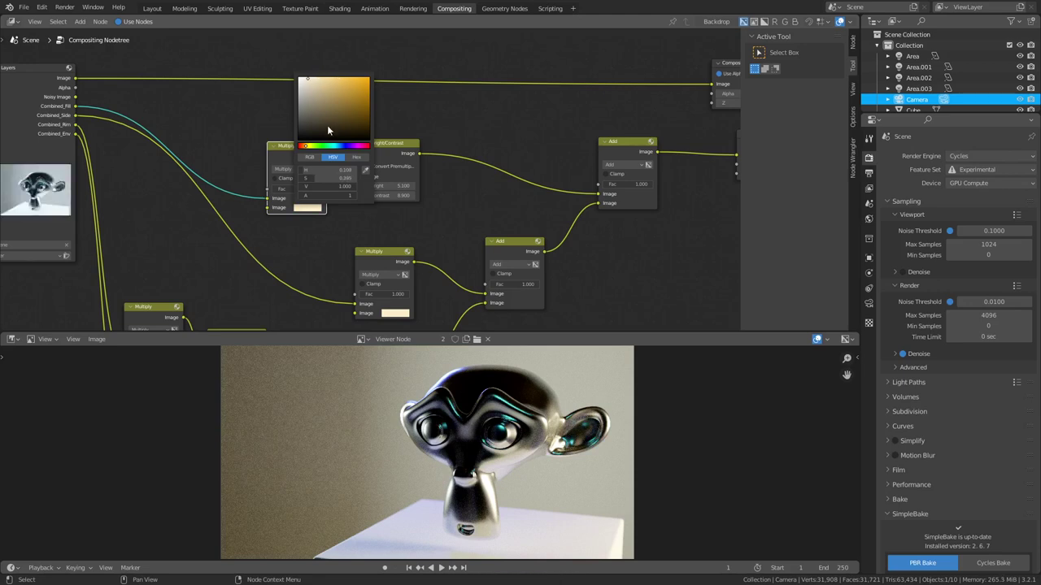
- Change the second Image color of Combined_Fill's Multiply node to a soft pink with hue 0.000
left_click(300, 146)
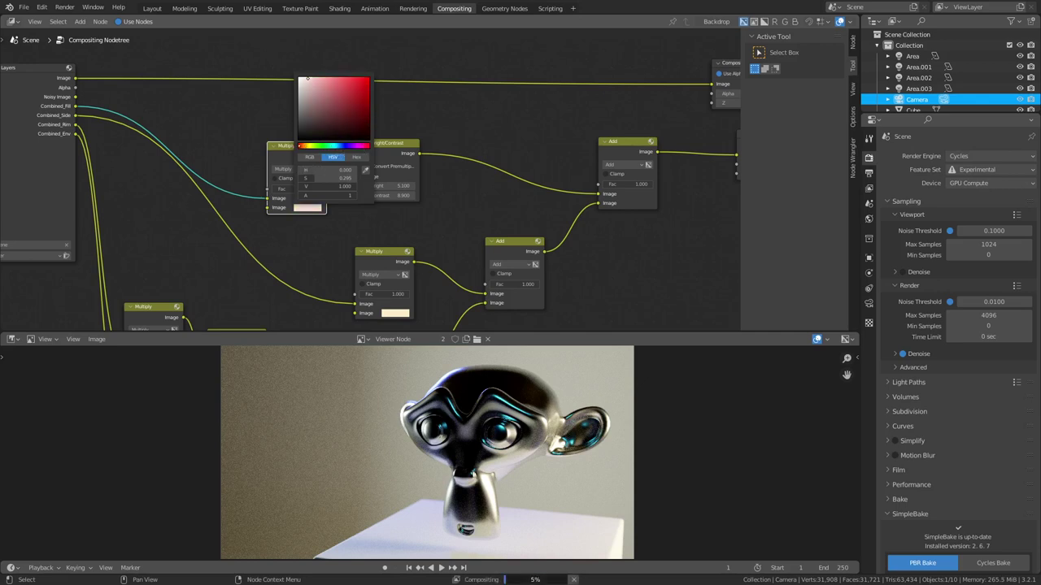
mouse_move(335, 94)
left_mouse_down()
mouse_move(354, 84)
mouse_move(323, 81)
left_mouse_up()
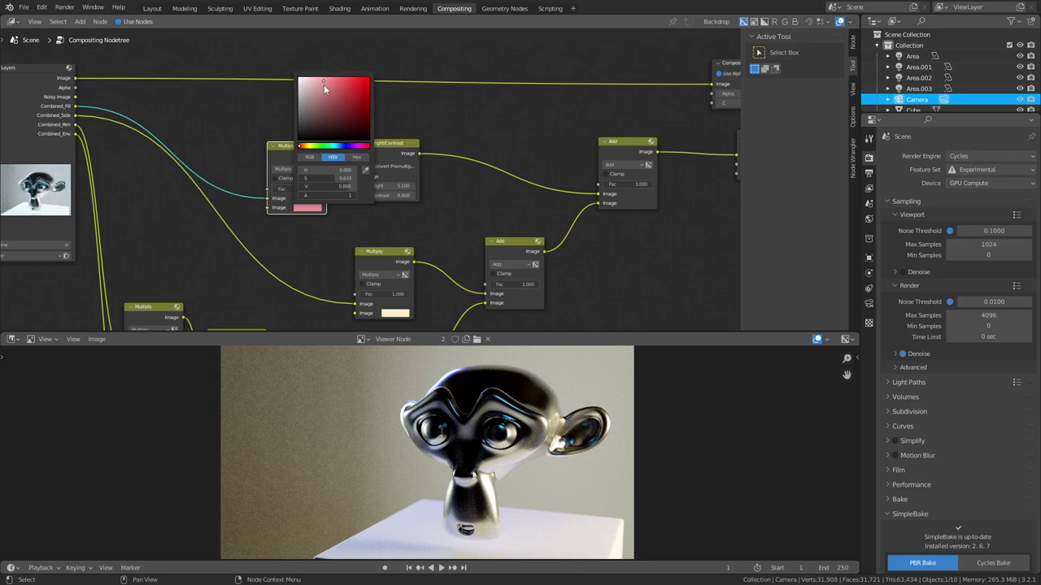
left_click(433, 205)
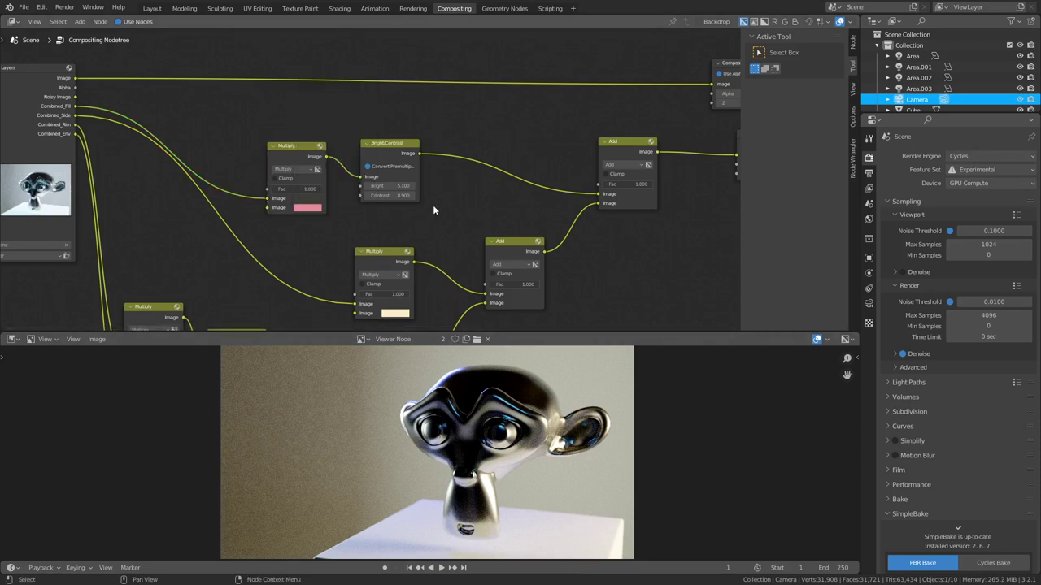
- Try cyan and green tints on Combined_Side's Multiply node, and settle on a muted tan as its second Image color
scroll(432, 205, "down", 1)
middle_click_drag(438, 247, 566, 152)
left_click(527, 200)
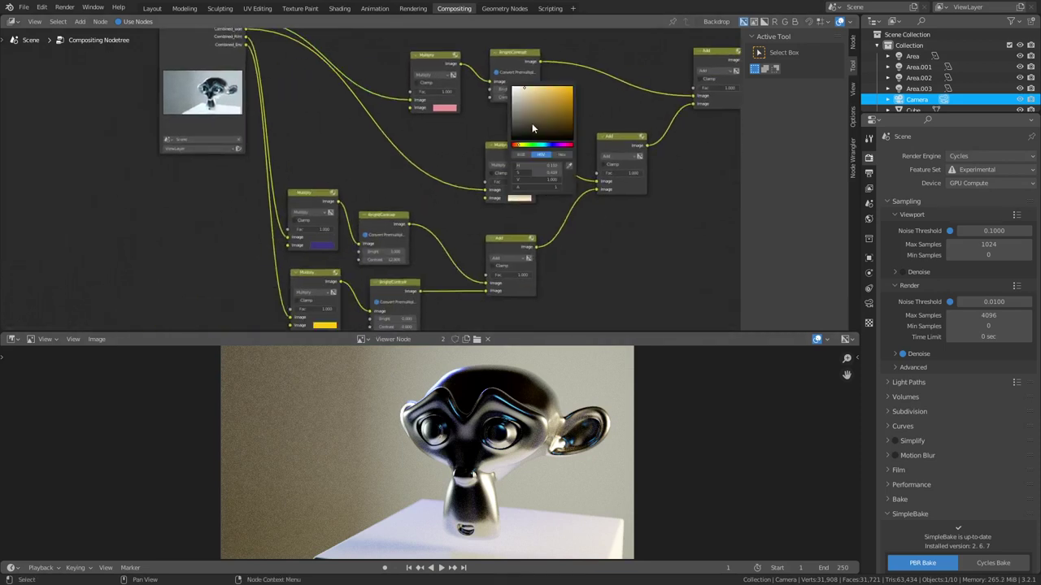
mouse_move(532, 123)
left_mouse_down()
mouse_move(518, 91)
mouse_move(531, 94)
left_mouse_up()
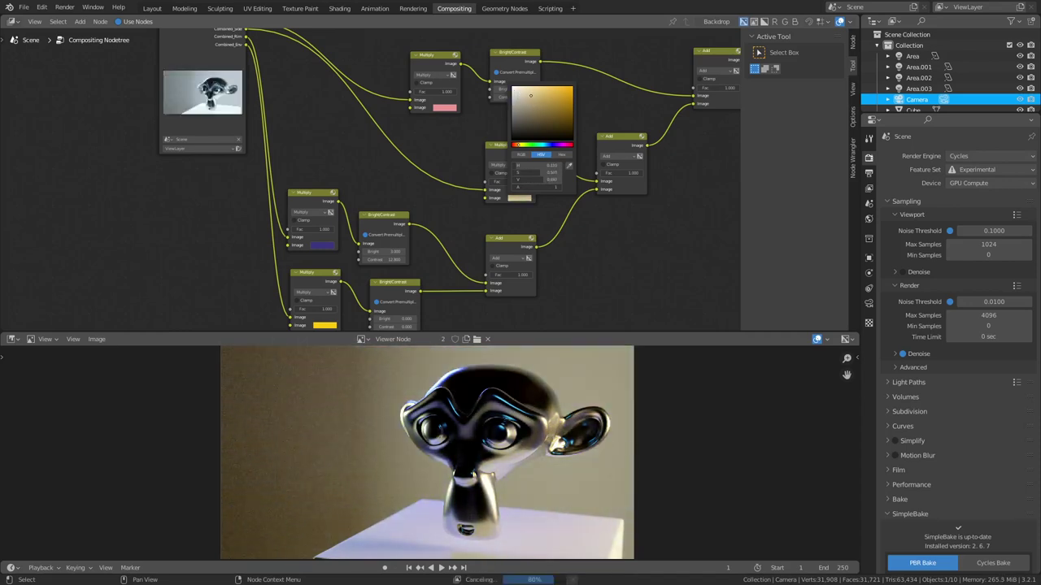
left_click(544, 145)
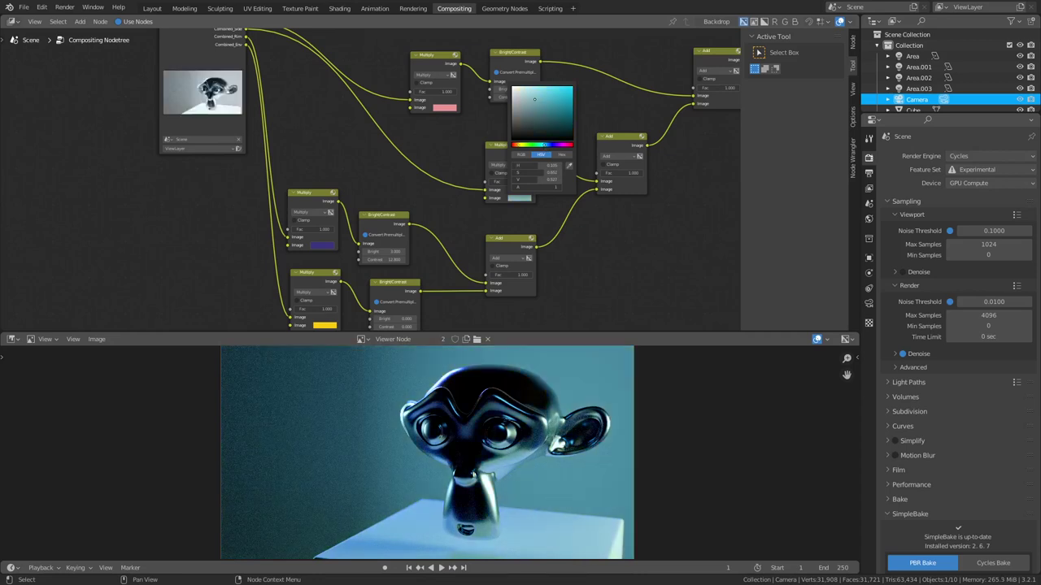
left_click(533, 144)
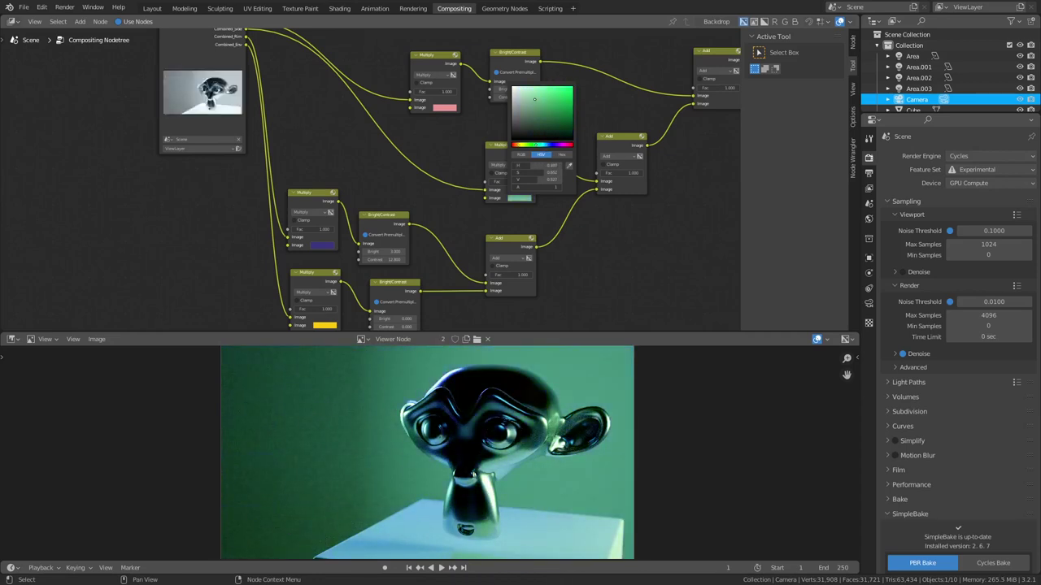
left_click_drag(535, 145, 515, 145)
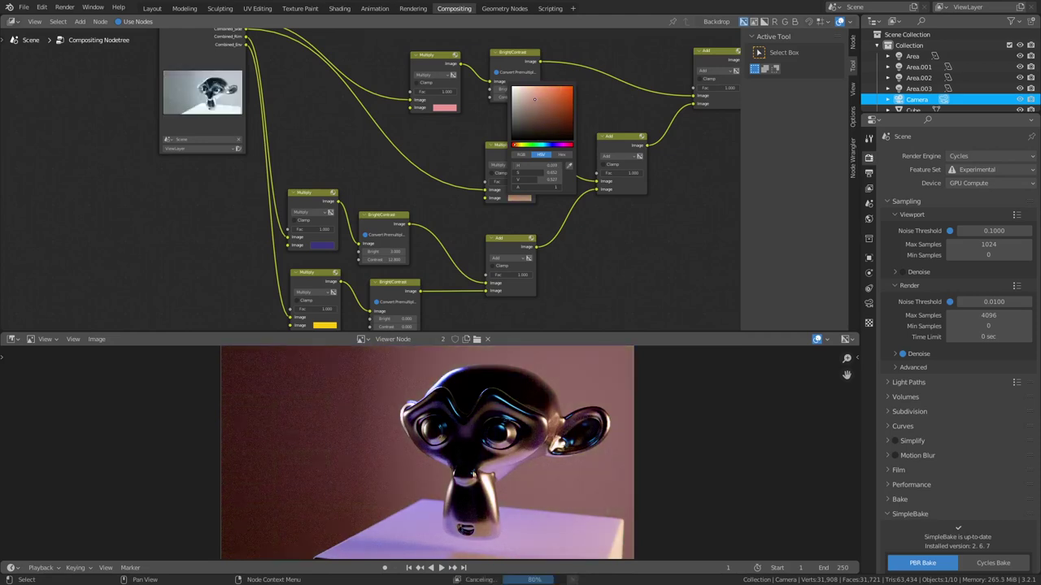
left_click_drag(518, 144, 517, 145)
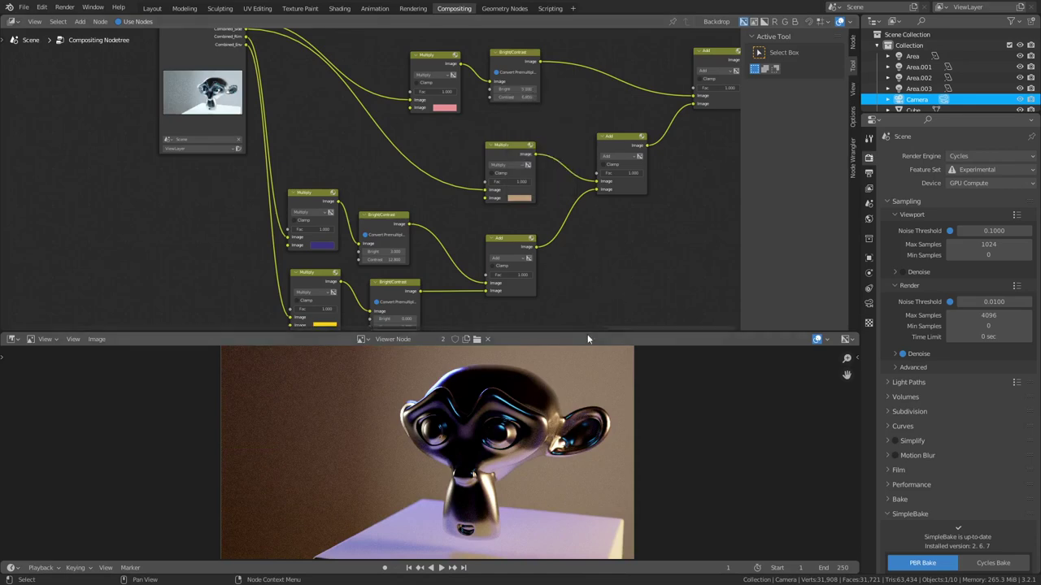
- Examine the colored rim light along Suzanne's head up close in the composited image, and return to the whole picture
middle_click_drag(626, 297, 623, 239)
scroll(443, 411, "up", 8)
scroll(451, 530, "up", 5)
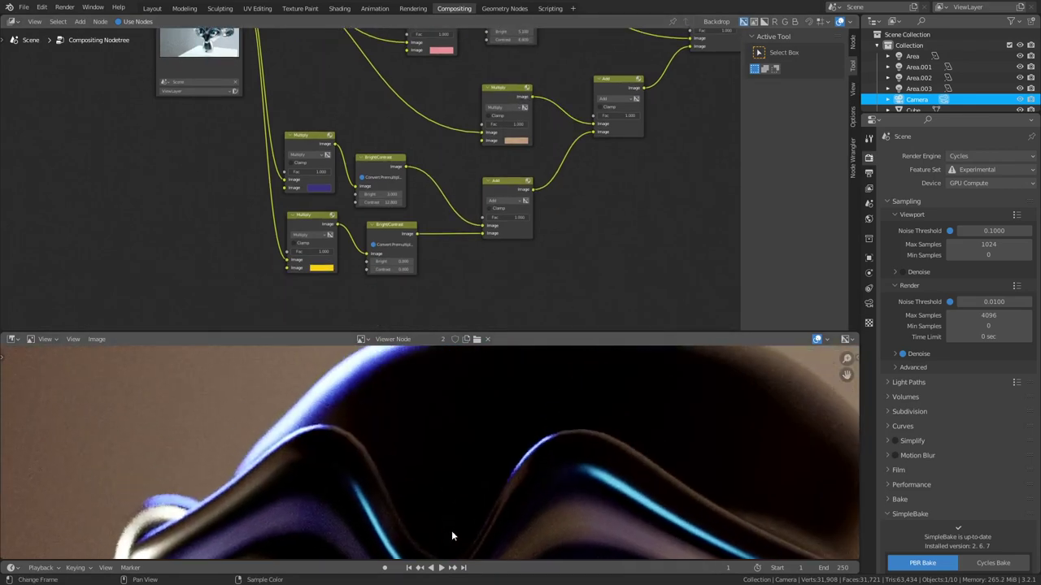
key("Home")
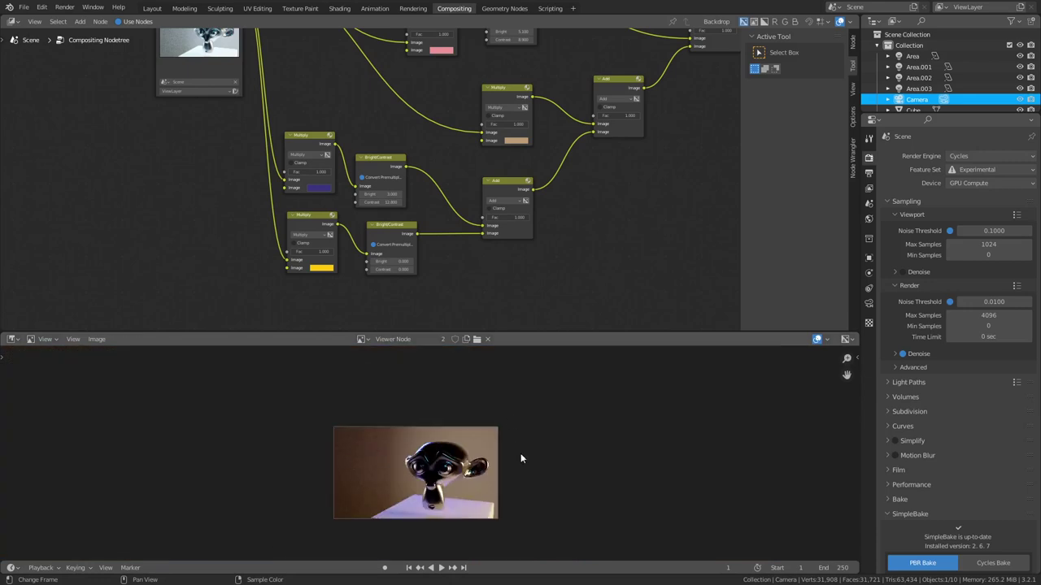
scroll(520, 452, "up", 5)
scroll(515, 461, "down", 2)
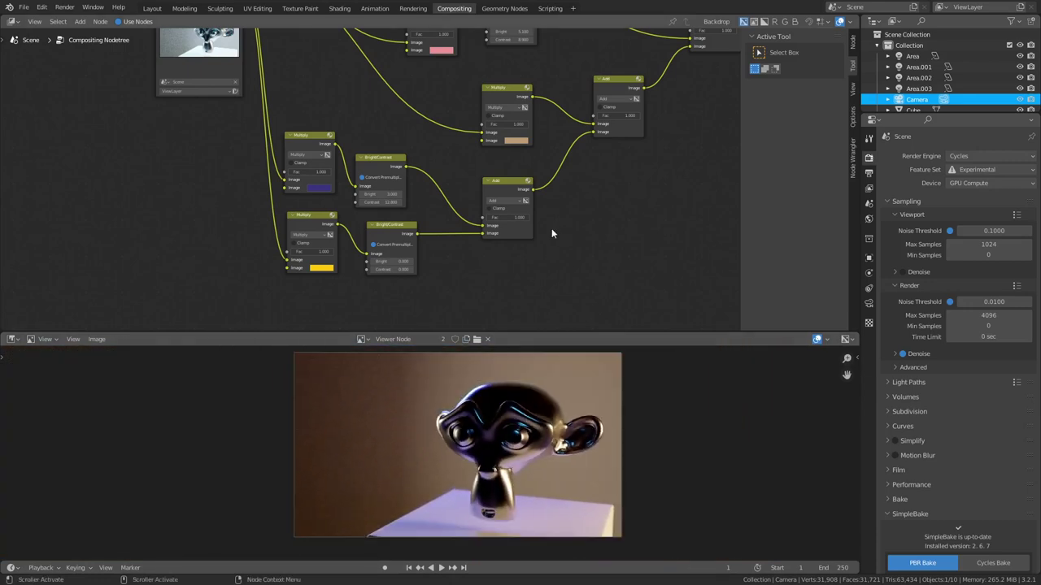
- Set Bright to 3.400 on Combined_Rim's Bright/Contrast node and to 4.900 on Combined_Fill's
middle_click_drag(571, 208, 588, 242)
scroll(437, 230, "up", 1)
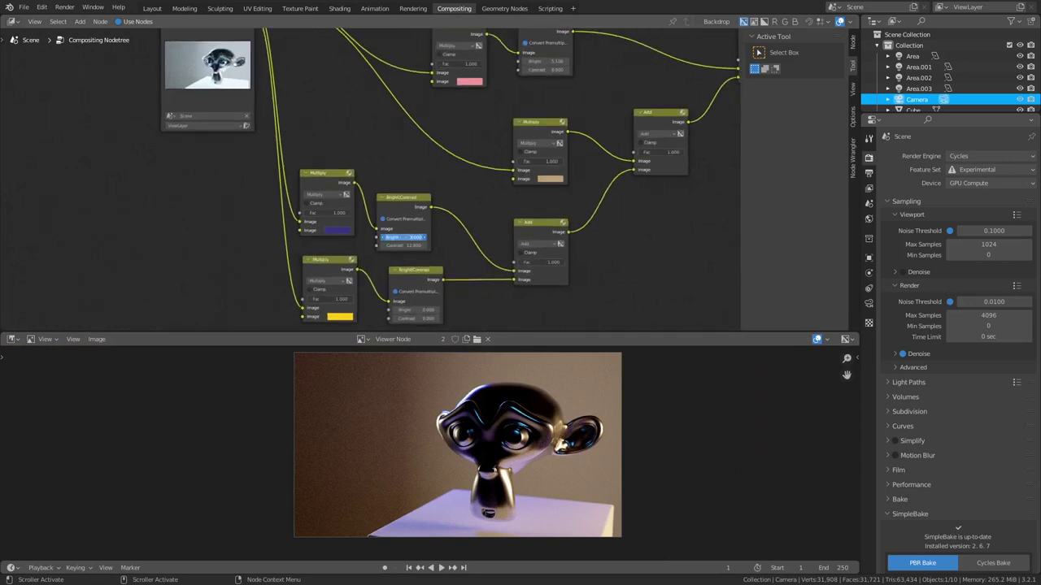
mouse_move(403, 238)
left_mouse_down()
mouse_move(447, 238)
mouse_move(422, 236)
left_mouse_up()
middle_click_drag(530, 106, 525, 162)
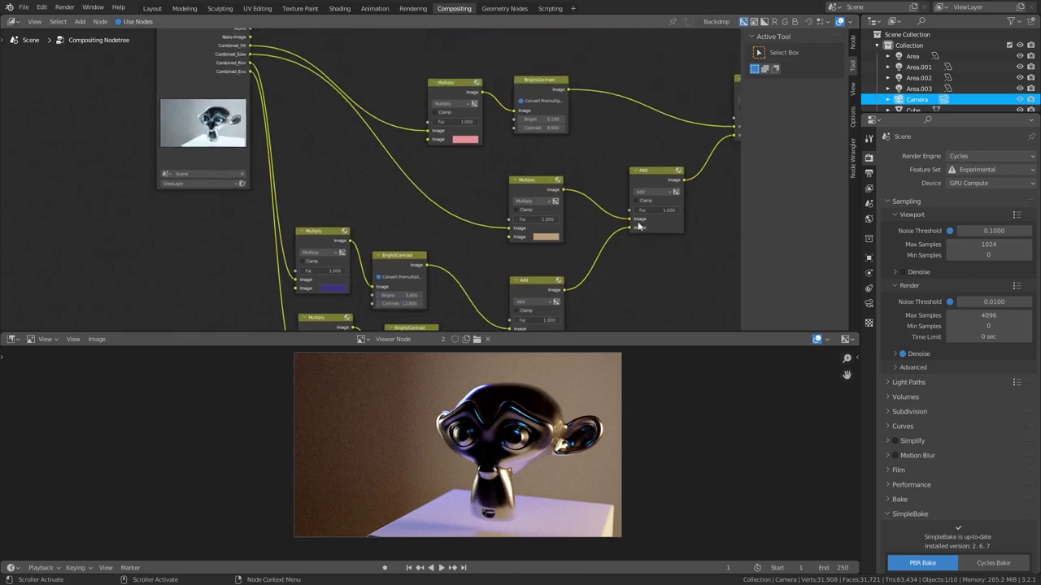
left_click_drag(538, 119, 527, 118)
- Raise Bright on Combined_Env's Bright/Contrast node to 5.400 and change its Multiply color to a near-black blue
middle_click_drag(491, 267, 504, 180)
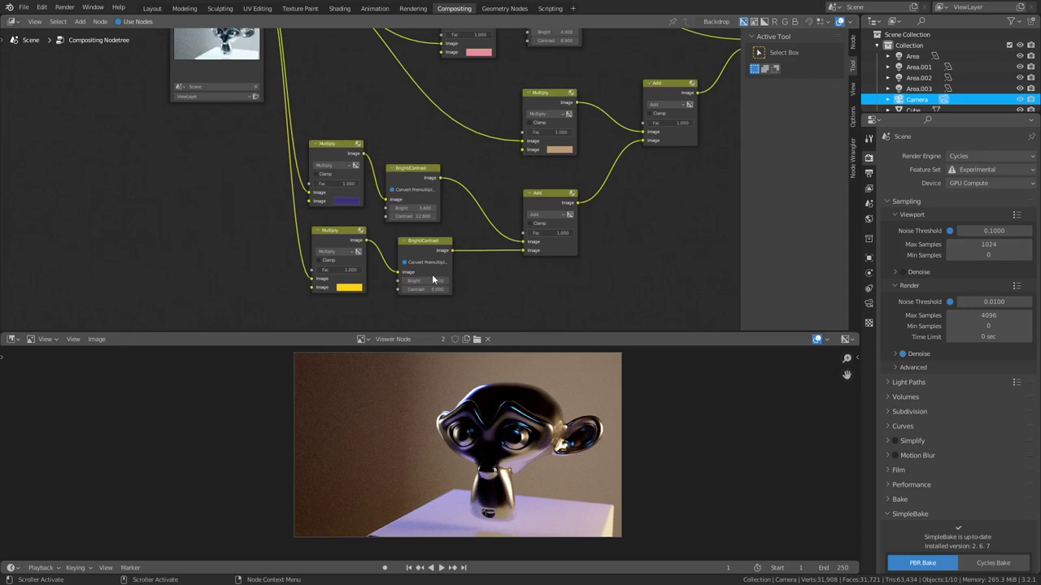
left_click_drag(431, 279, 427, 279)
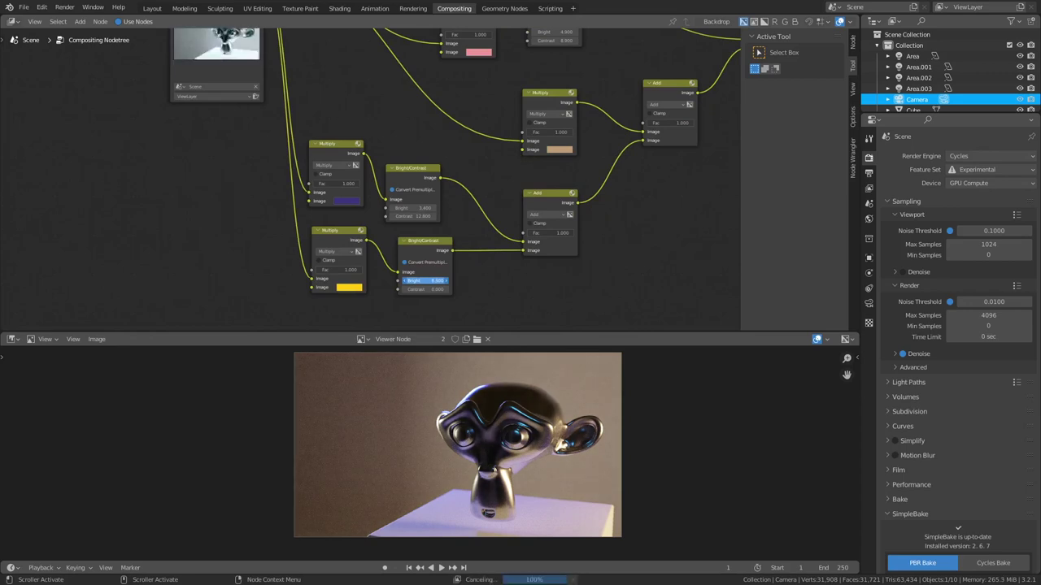
left_click(360, 289)
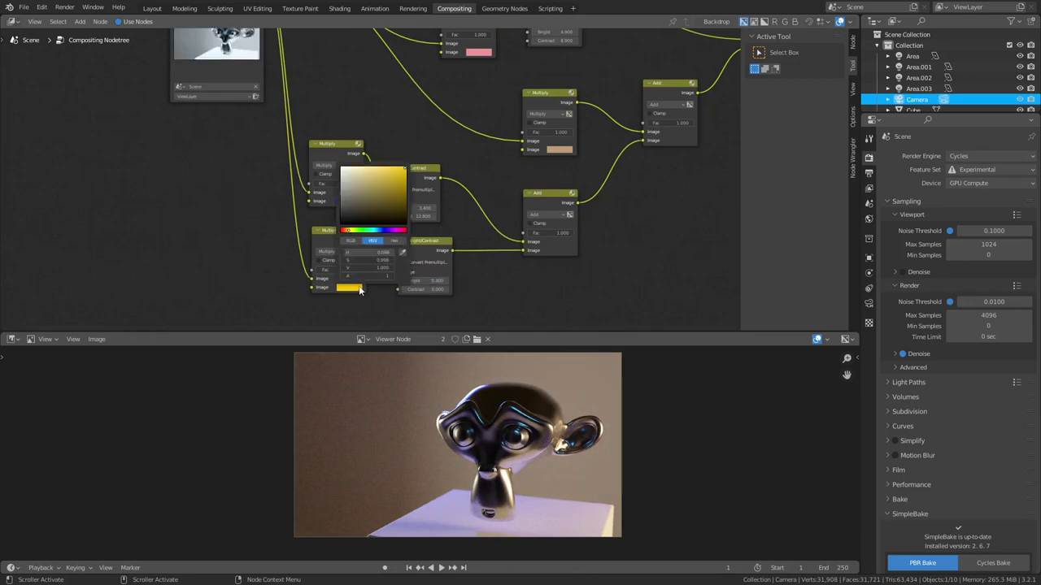
left_click(382, 230)
left_click(354, 214)
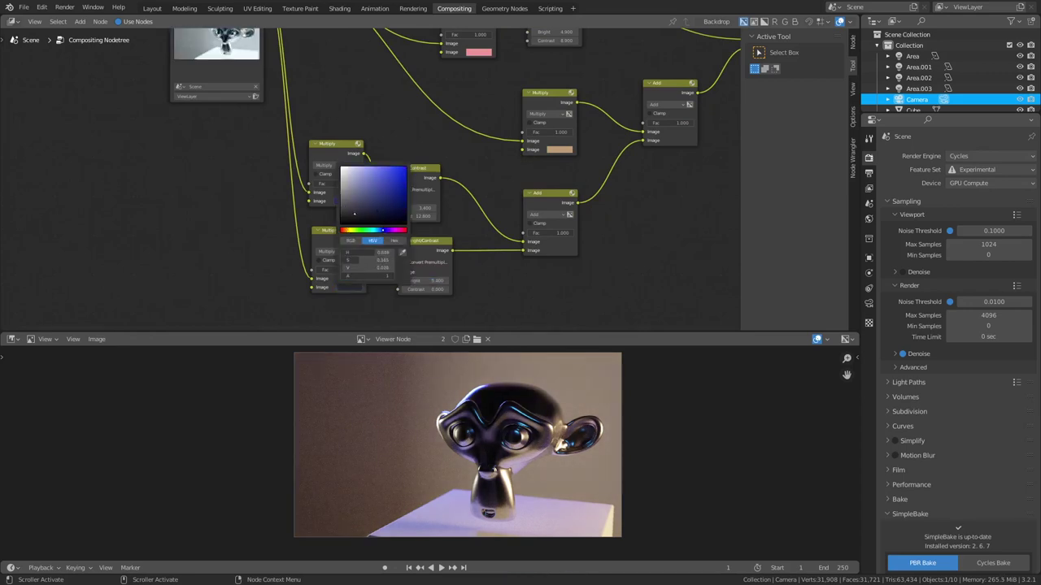
- Try much higher and lower Bright values on Combined_Env's Bright/Contrast node to adjust the environment light's strength
left_click(418, 282)
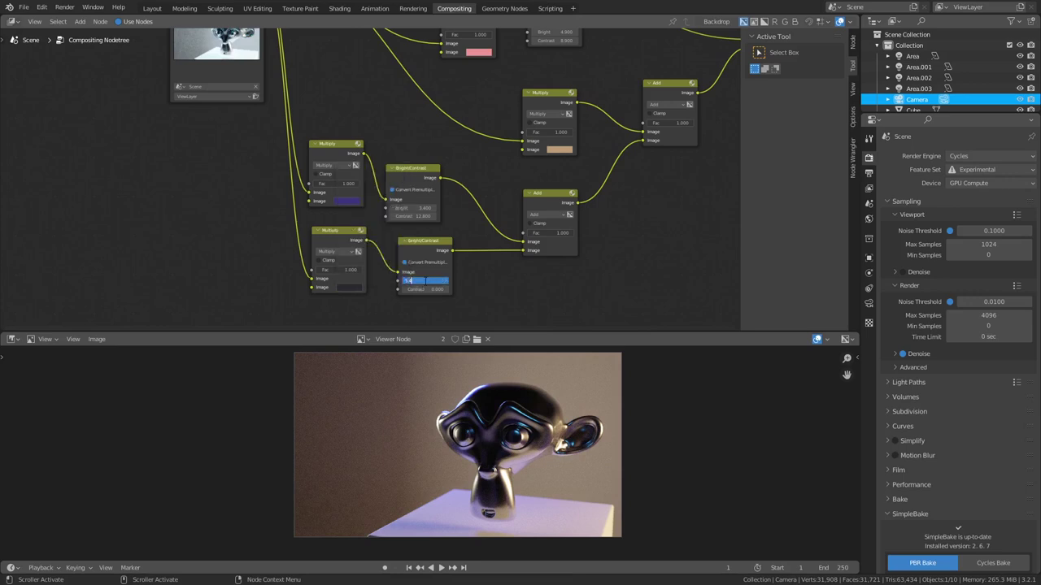
left_click_drag(434, 280, 463, 279)
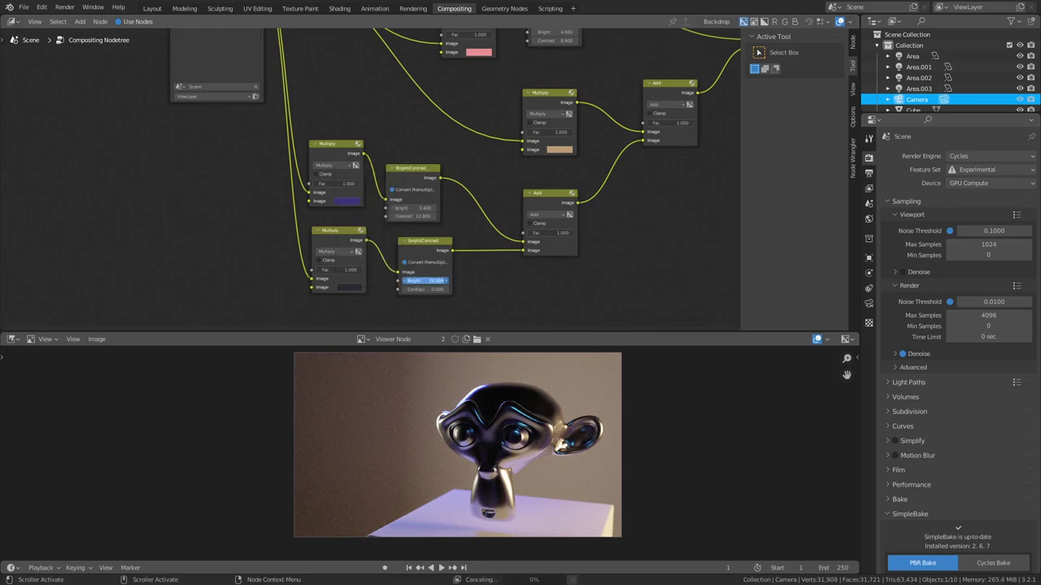
left_click_drag(542, 280, 355, 280)
mouse_move(497, 280)
left_mouse_down()
mouse_move(428, 280)
mouse_move(481, 280)
left_mouse_up()
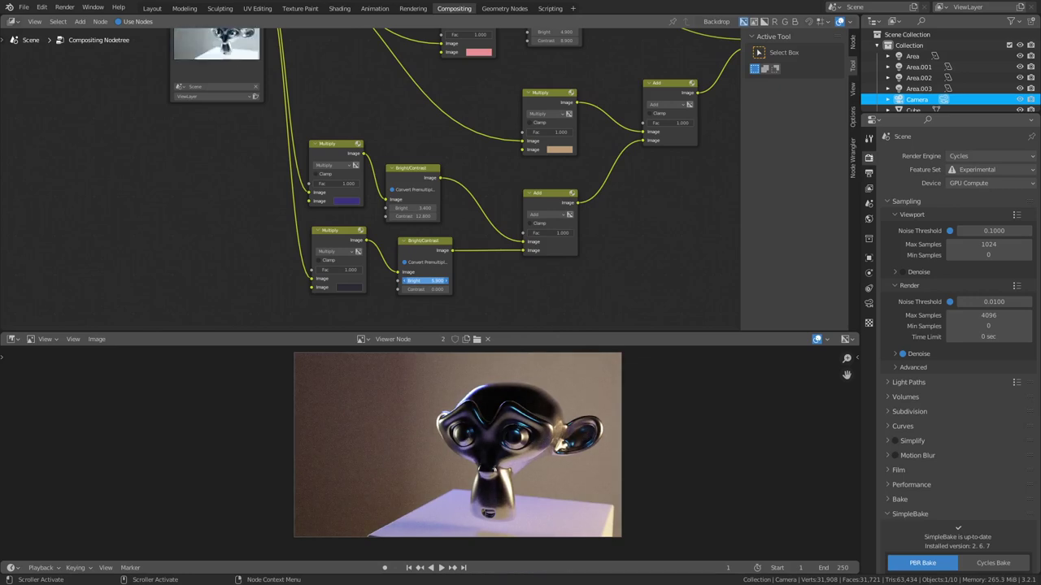
left_click_drag(481, 280, 368, 268)
- Darken and desaturate the second Image color of Combined_Side's Multiply node to a brownish grey
middle_click_drag(687, 138, 507, 282)
scroll(507, 281, "up", 2)
middle_click_drag(568, 161, 484, 221)
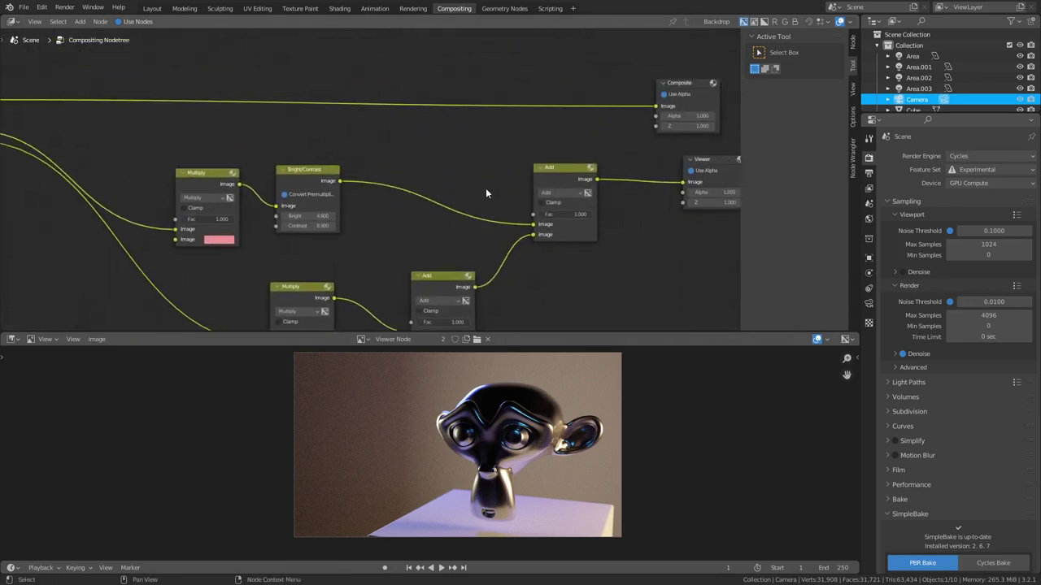
scroll(485, 188, "down", 3)
middle_click_drag(451, 284, 605, 104)
middle_click_drag(438, 180, 420, 260)
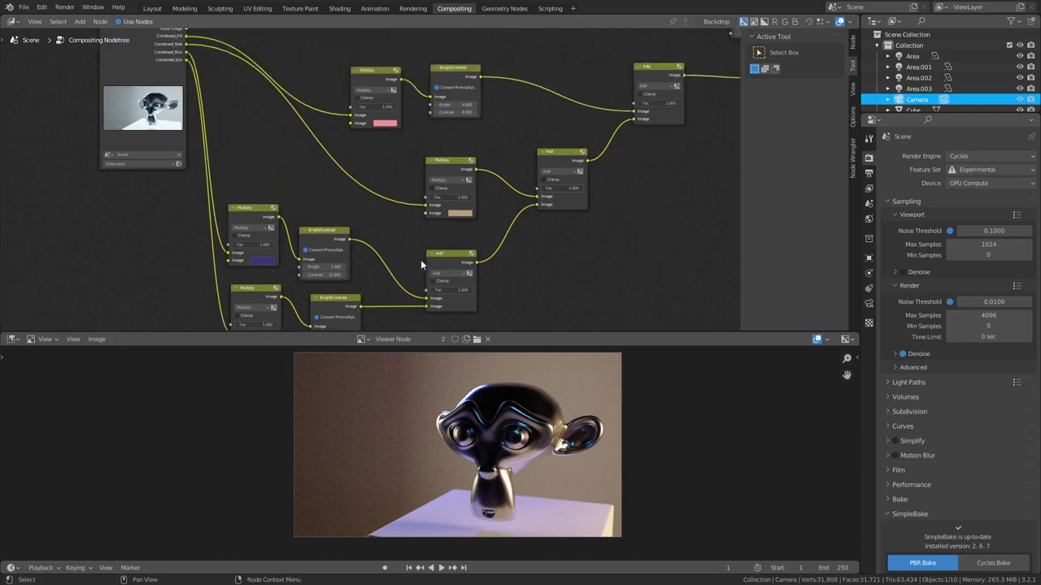
left_click(458, 213)
left_click_drag(468, 123, 470, 133)
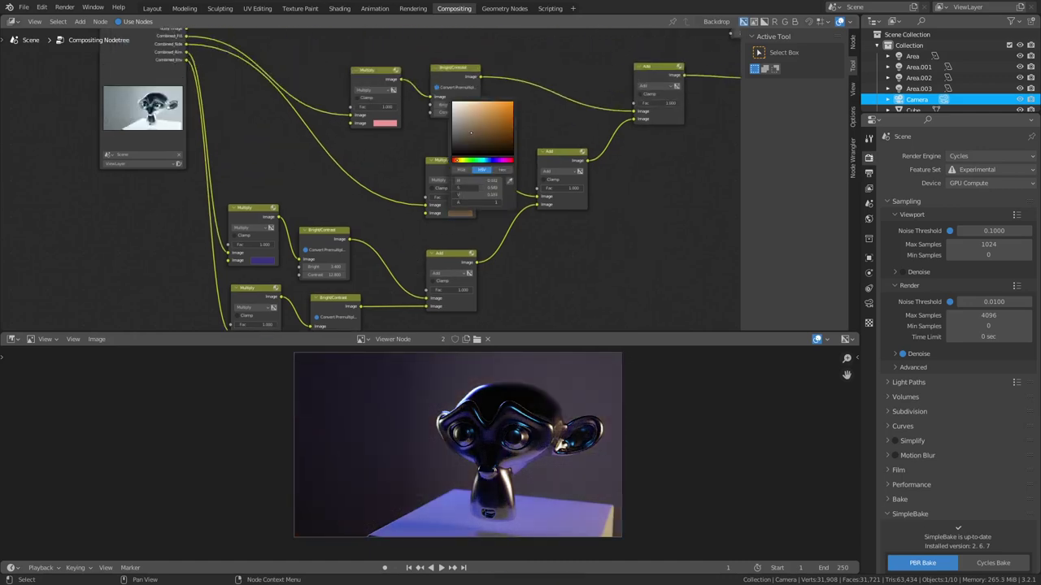
left_click_drag(469, 132, 473, 131)
mouse_move(473, 131)
left_mouse_down()
mouse_move(477, 108)
mouse_move(475, 137)
mouse_move(469, 125)
left_mouse_up()
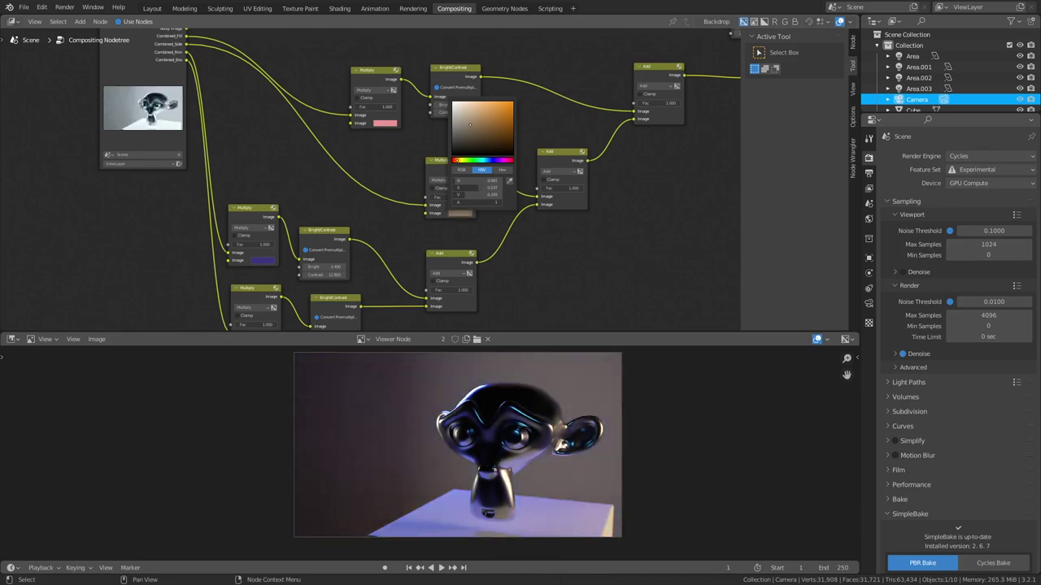
- Add a Glare filter node and insert it between the final Add node and the Viewer
middle_click_drag(627, 181, 428, 291)
scroll(540, 226, "up", 2)
key("shift+a")
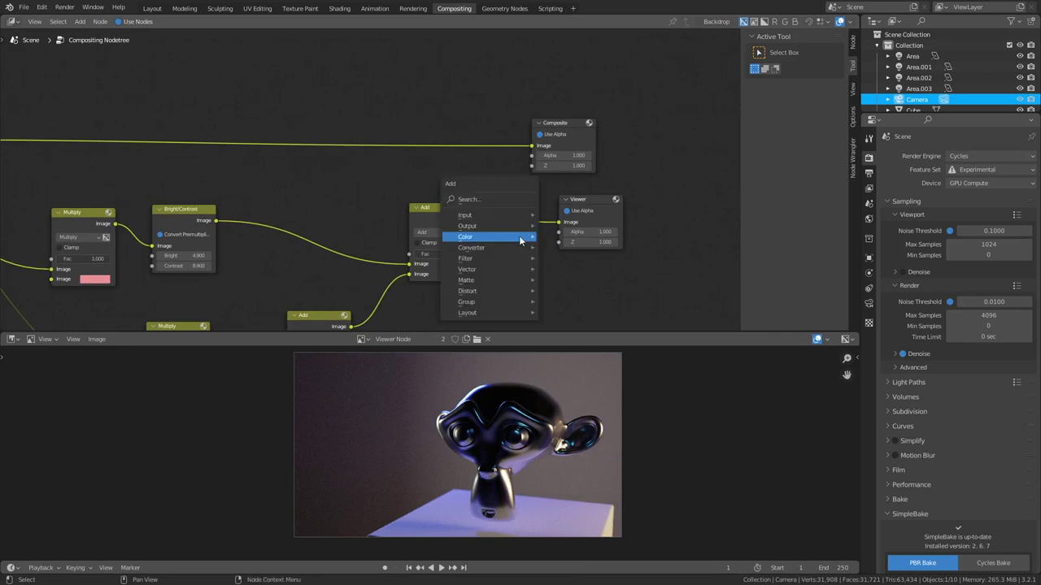
mouse_move(489, 258)
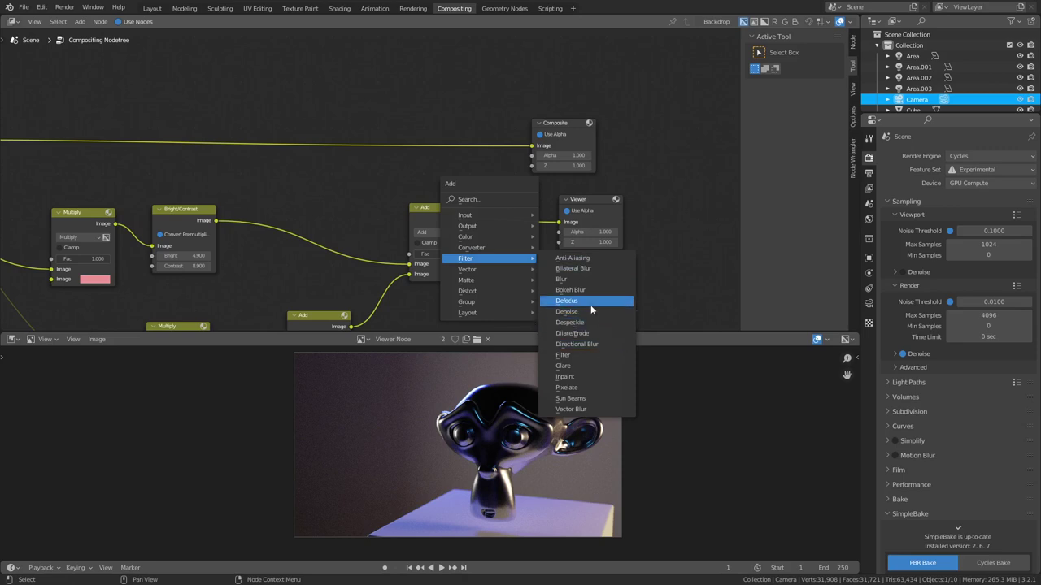
left_click(581, 365)
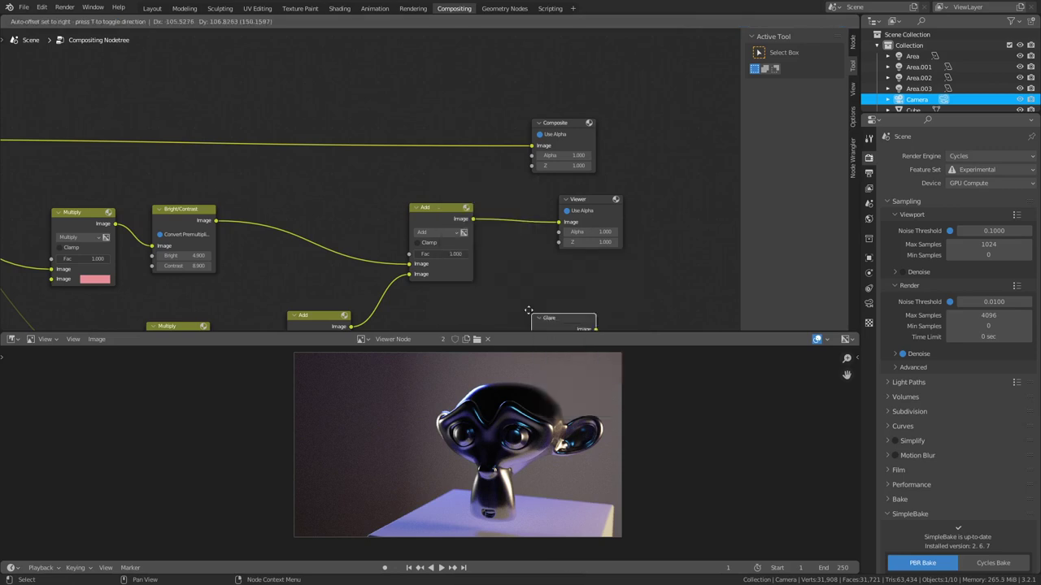
left_click(492, 208)
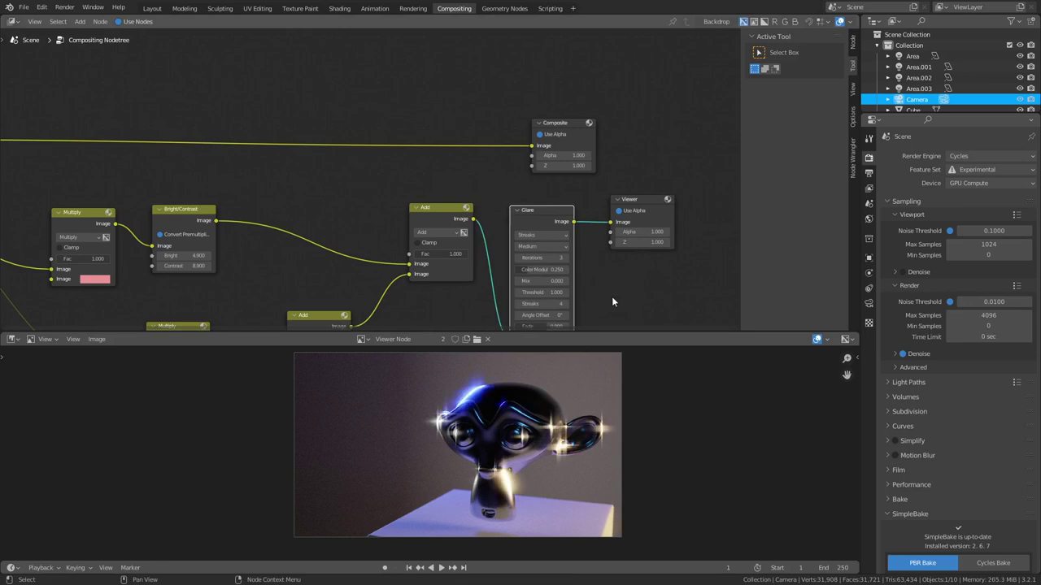
middle_click_drag(611, 296, 550, 262)
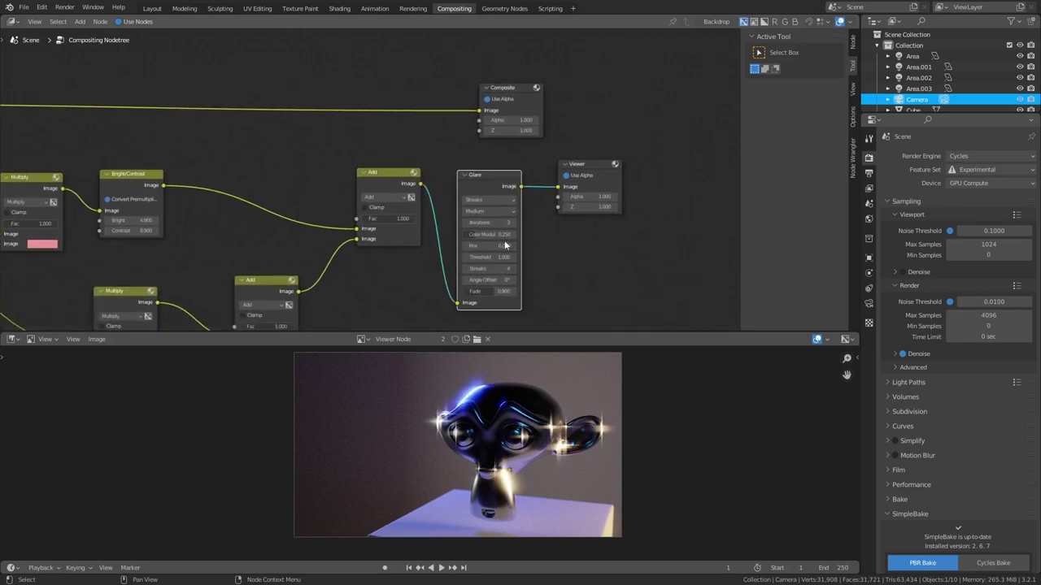
- Set the Glare node to Ghosts with 2 iterations, Color Modulation 0.333 and Threshold 0.000
left_click(491, 200)
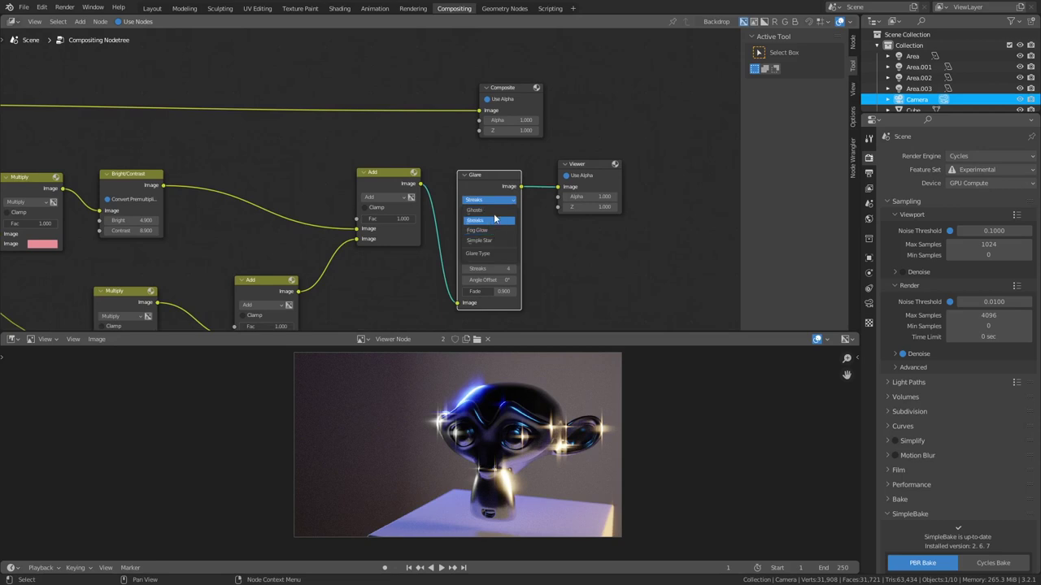
left_click(496, 209)
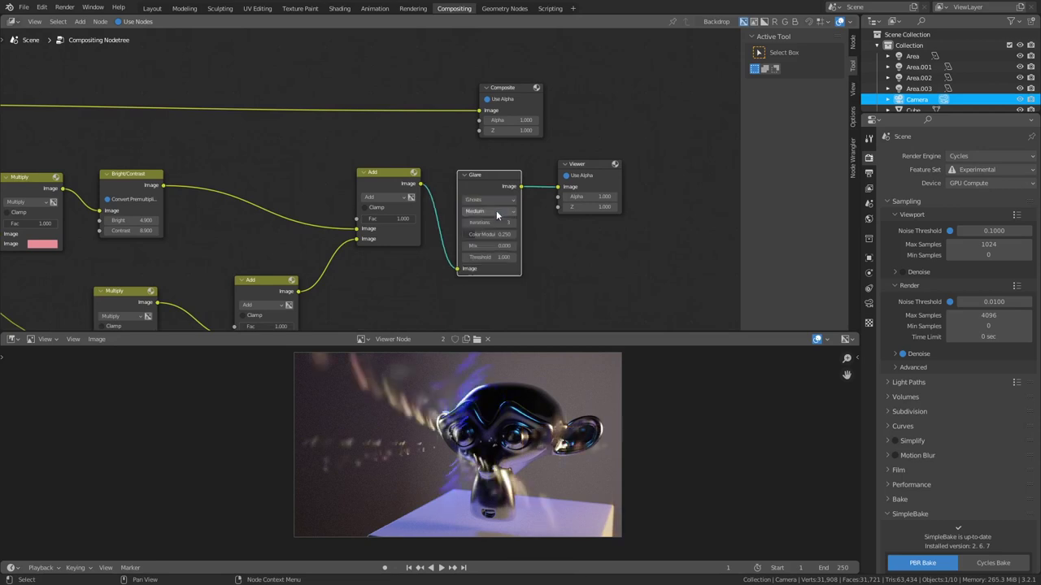
left_click(465, 223)
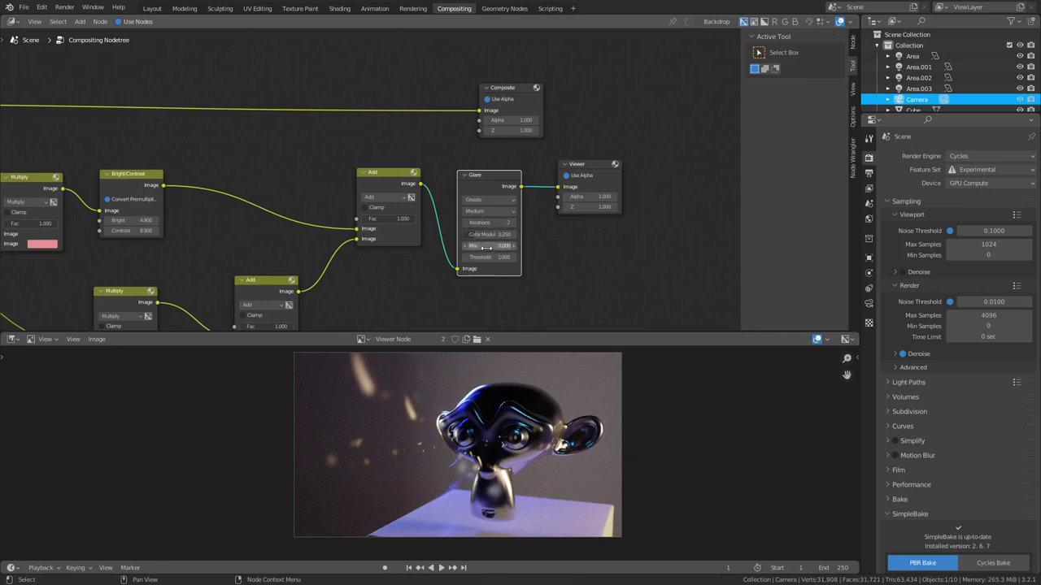
left_click_drag(486, 233, 575, 256)
left_click(575, 256)
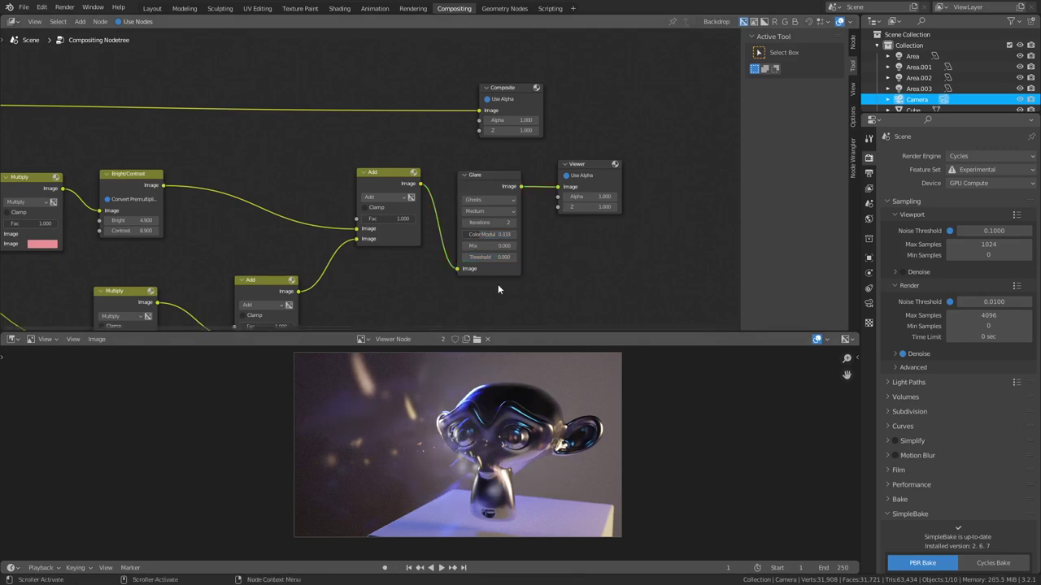
- Switch the Glare node's type to Fog Glow and set its Size to 6
left_click(488, 200)
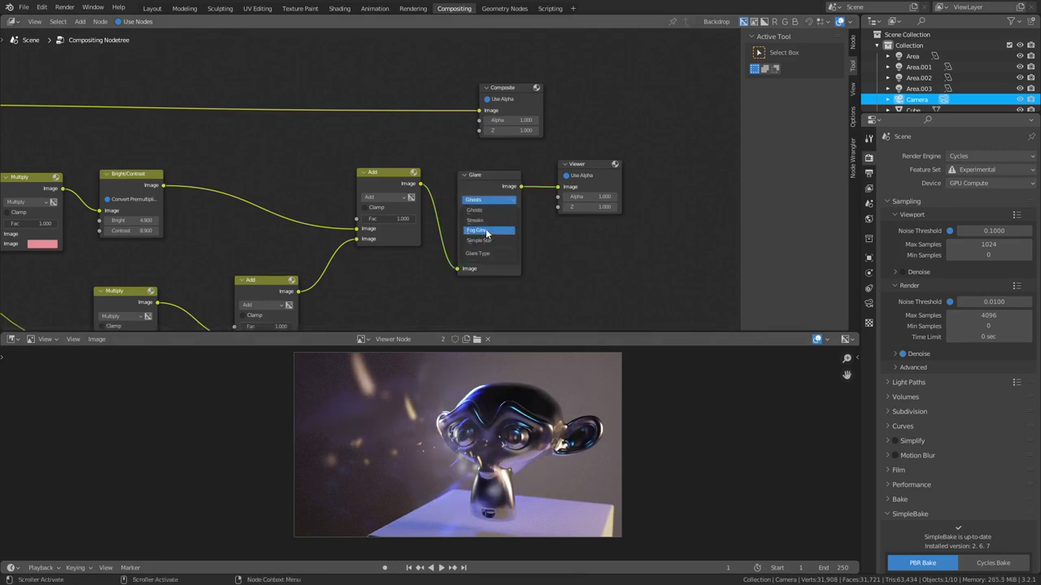
left_click(486, 234)
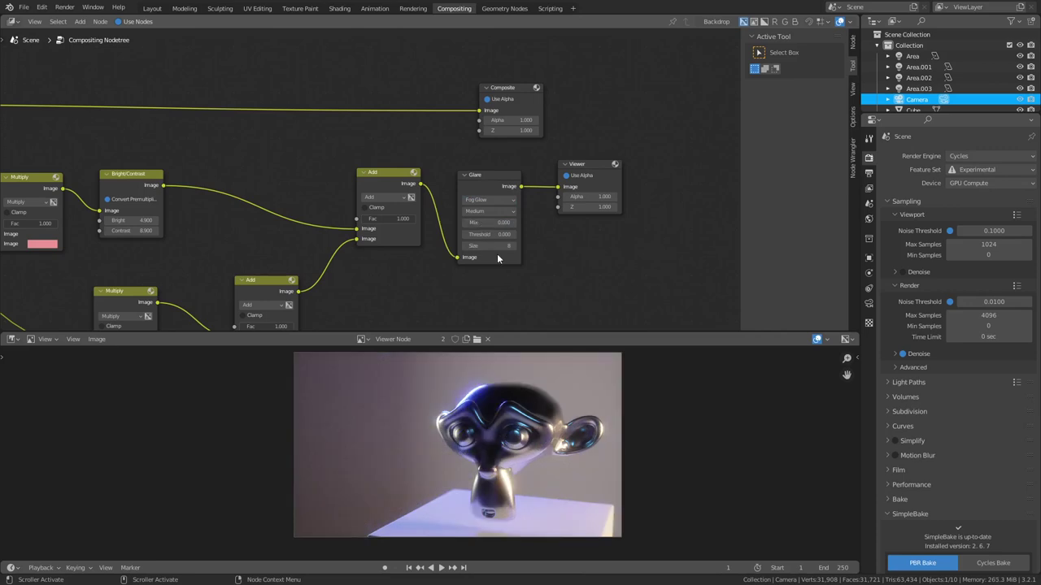
left_click_drag(494, 250, 481, 250)
left_click(495, 248)
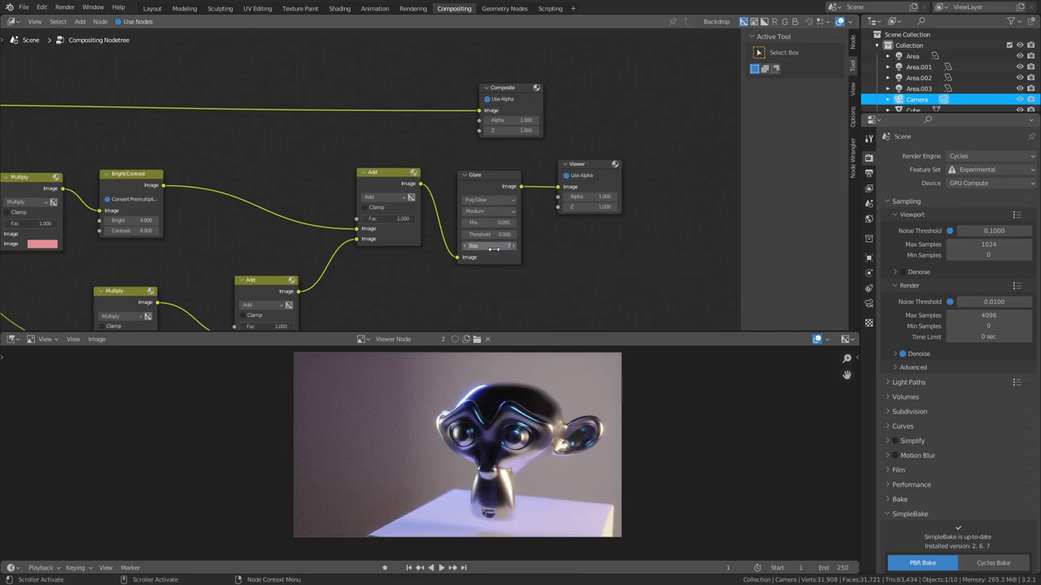
type("6")
key("Return")
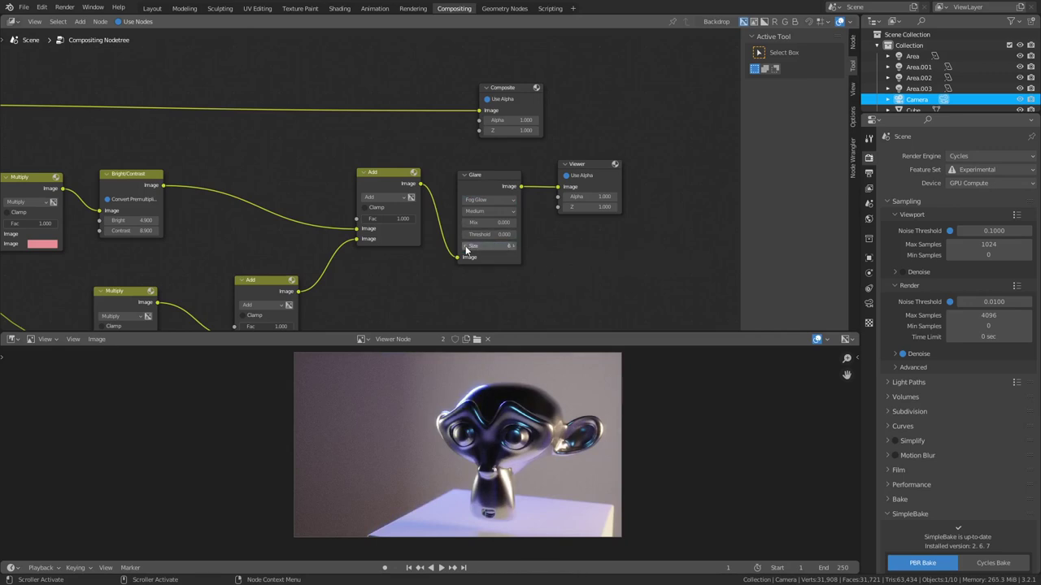
- Move the Viewer node away from the Glare node and insert a Denoise filter node between them
left_click(601, 174)
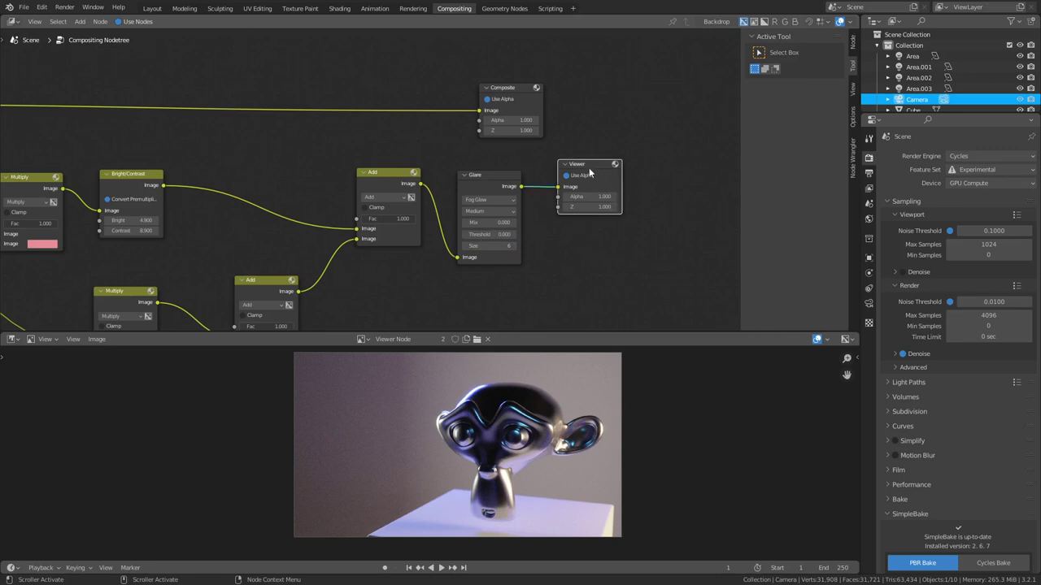
left_click_drag(591, 173, 642, 155)
middle_click_drag(534, 262, 485, 233)
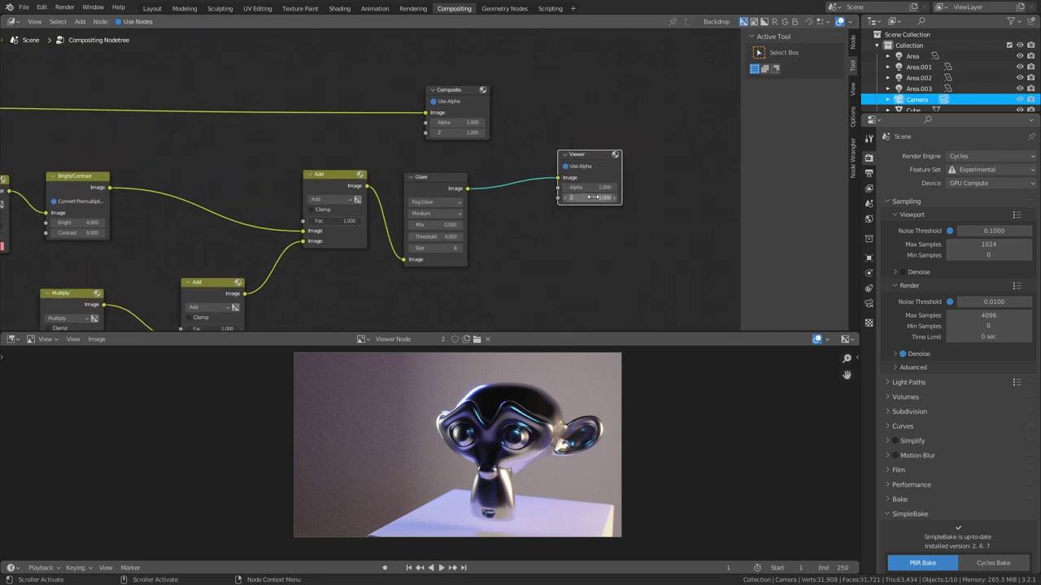
key("shift+a")
mouse_move(533, 235)
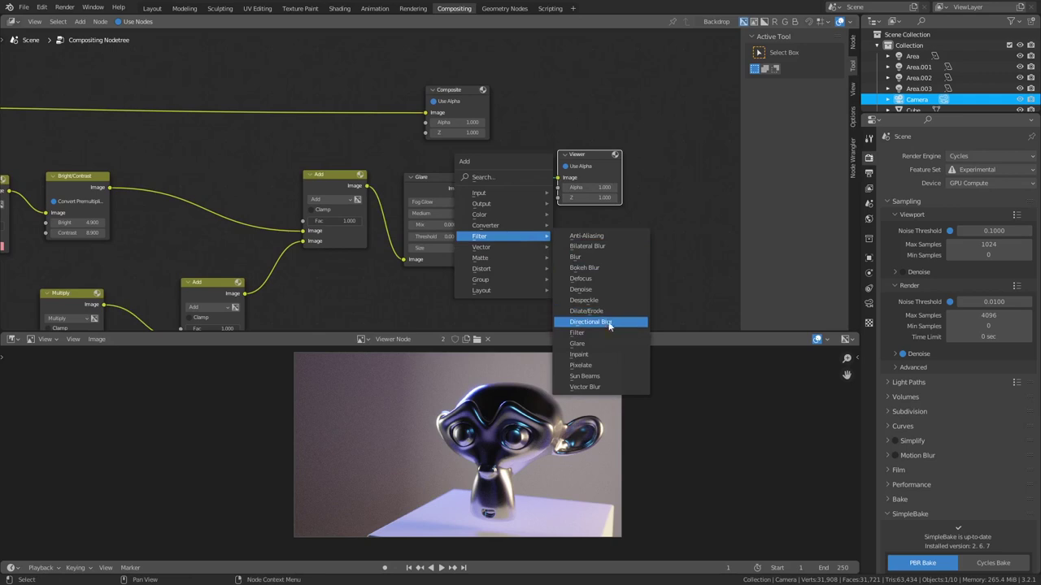
left_click(604, 289)
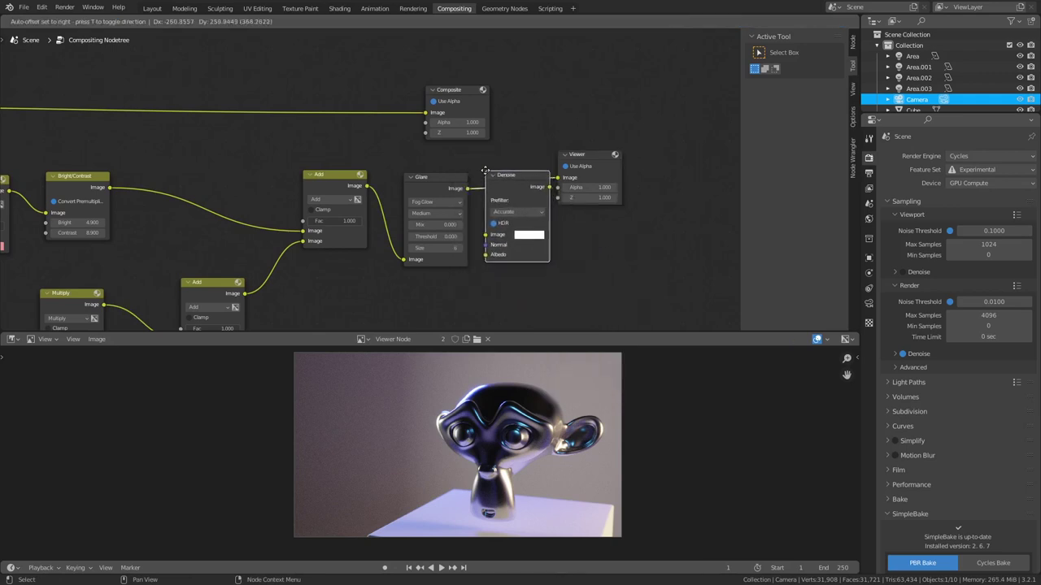
left_click(503, 172)
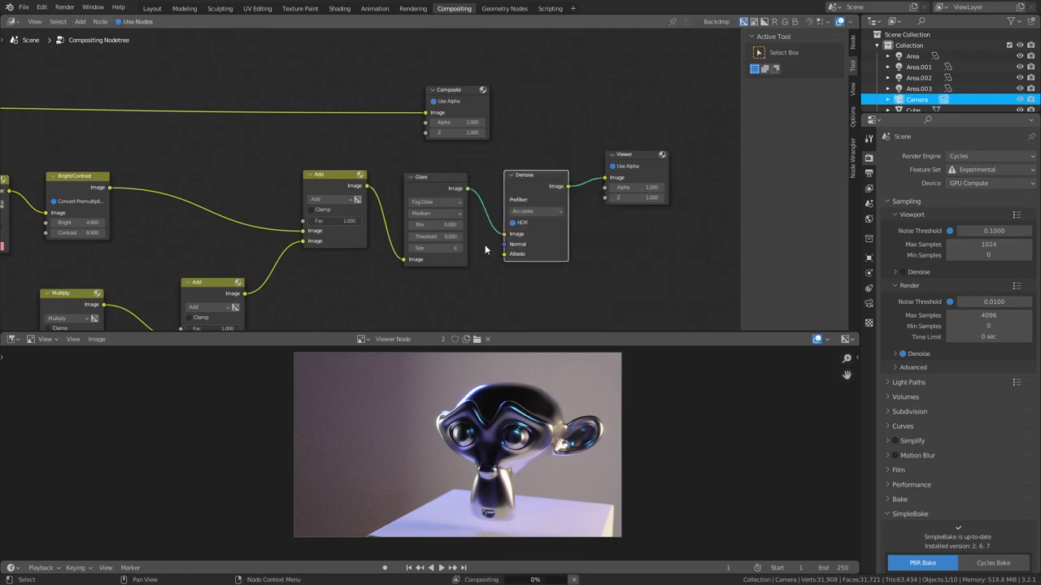
- Add a Bright/Contrast color node and insert it between the Denoise node and the Viewer
scroll(543, 267, "down", 4)
scroll(77, 167, "down", 1)
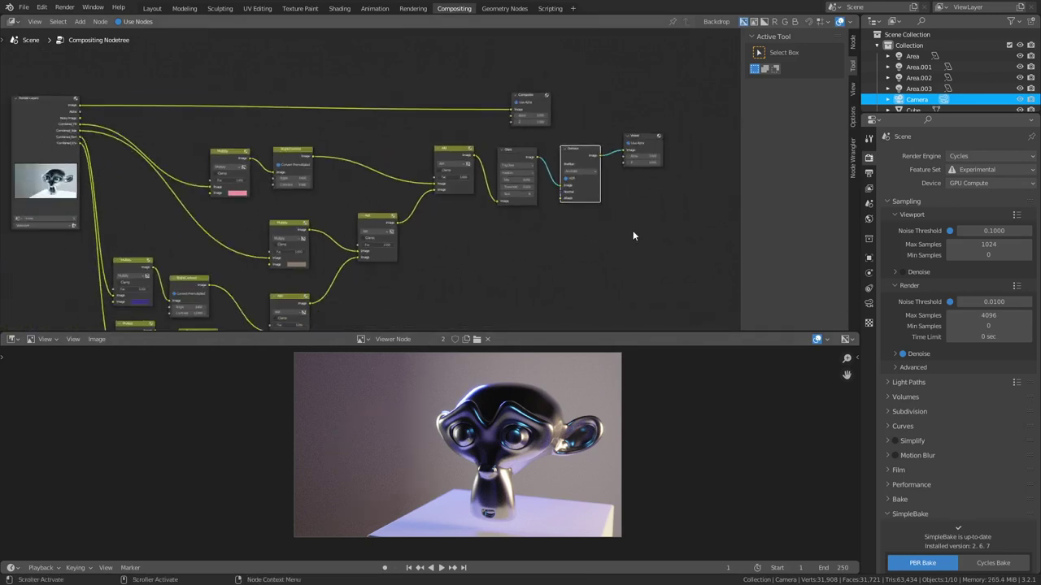
scroll(628, 232, "up", 1)
scroll(647, 207, "up", 2)
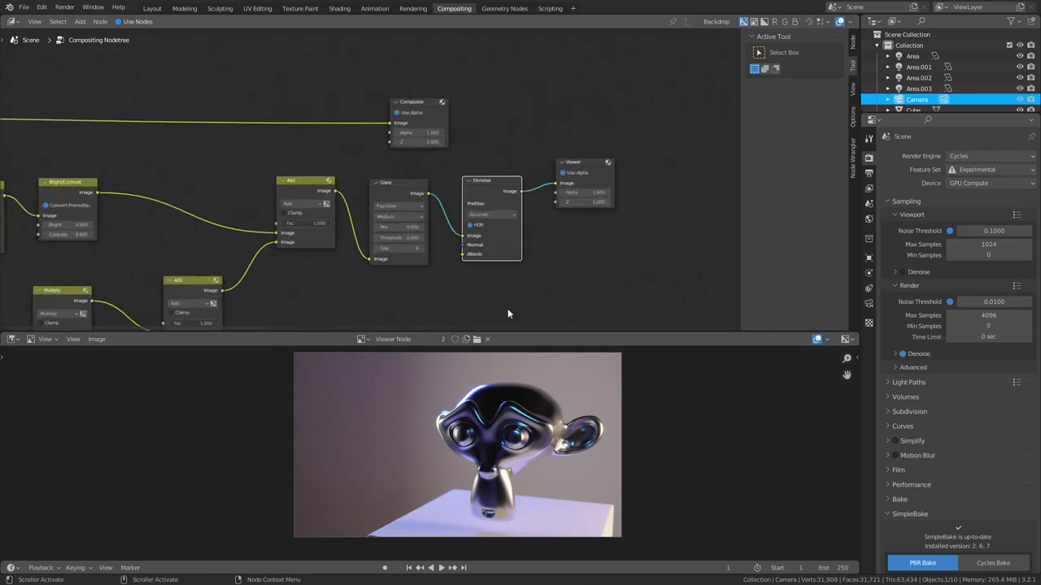
middle_click_drag(507, 313, 430, 312)
scroll(406, 227, "up", 2)
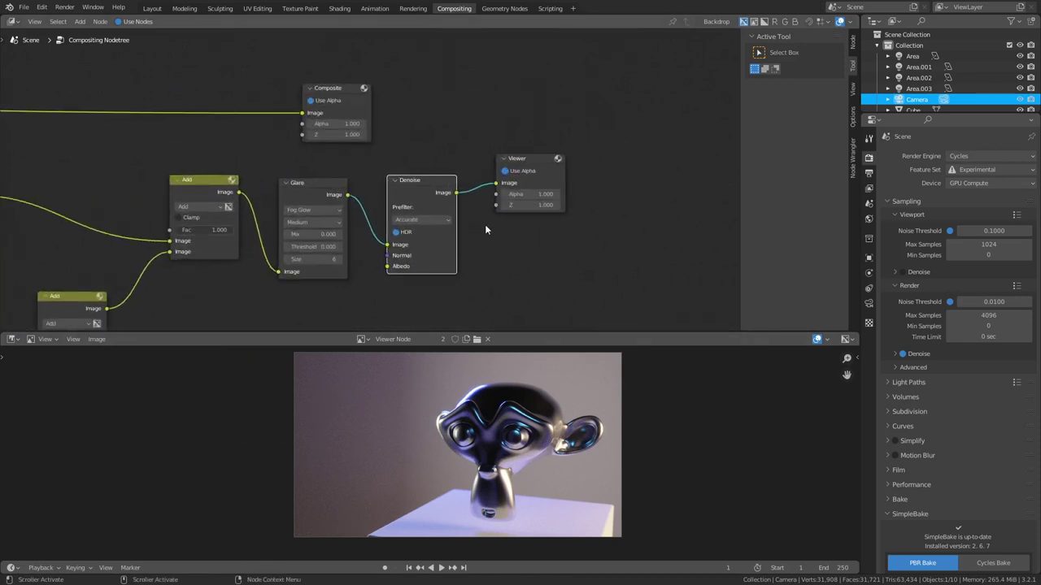
key("shift+a")
mouse_move(534, 231)
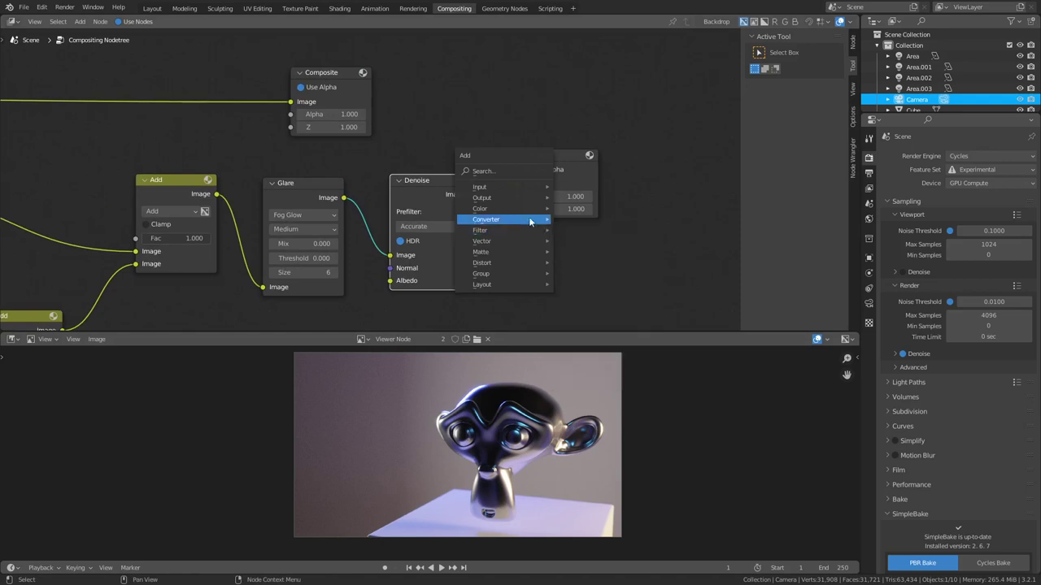
left_click(600, 218)
left_click(519, 172)
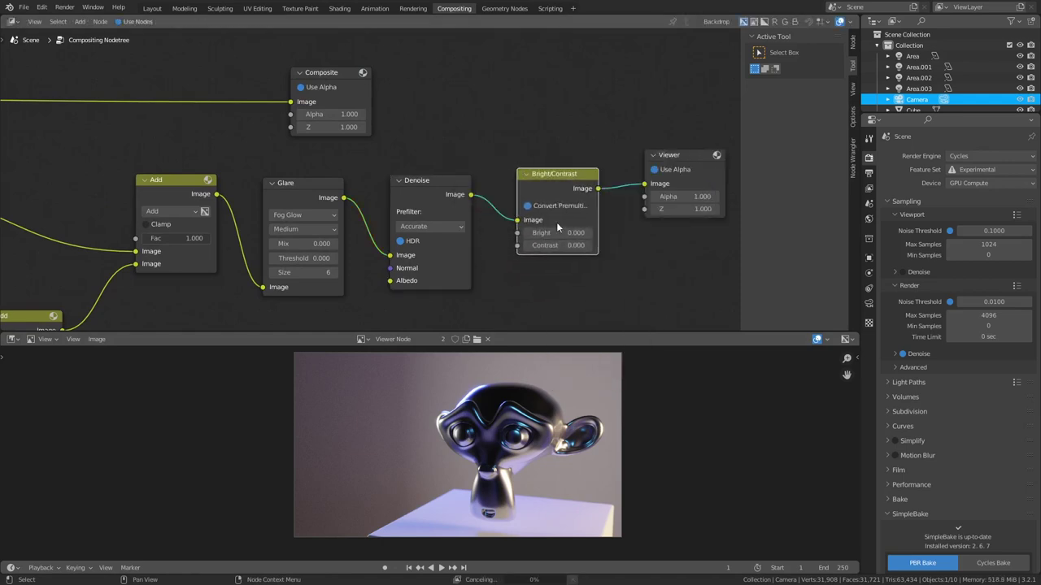
- Try Bright -12.2 and Contrast 1.6 on the Bright/Contrast node after Denoise, and settle on Bright 0 and Contrast 1.3
left_click_drag(561, 232, 500, 233)
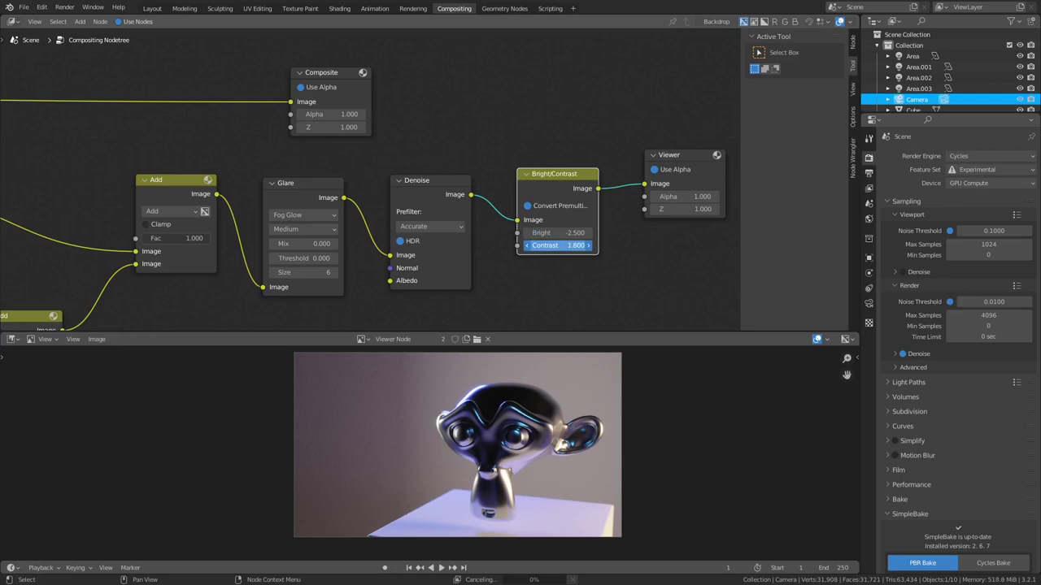
left_click_drag(557, 233, 587, 233)
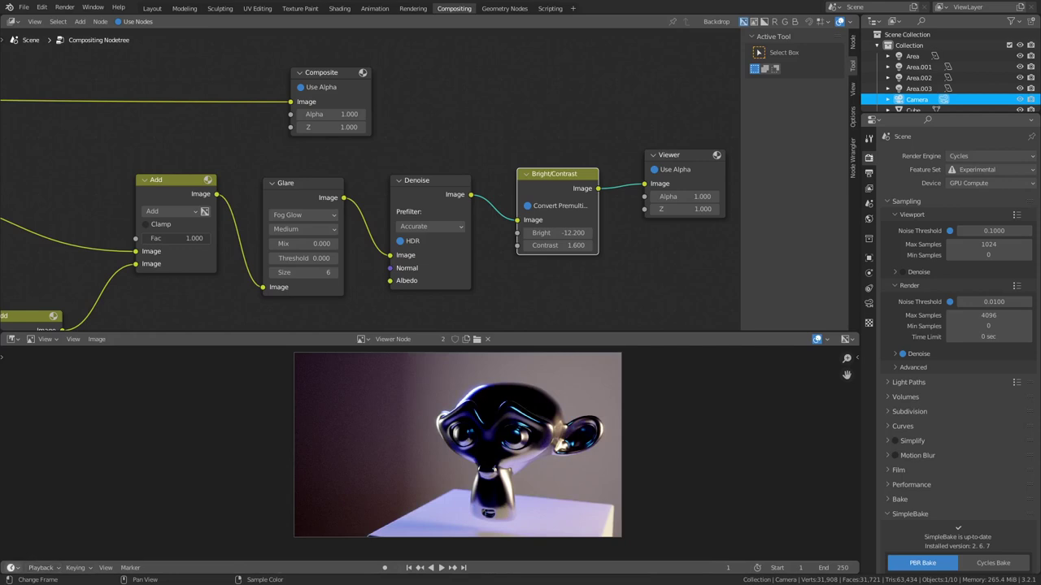
double_click(568, 234)
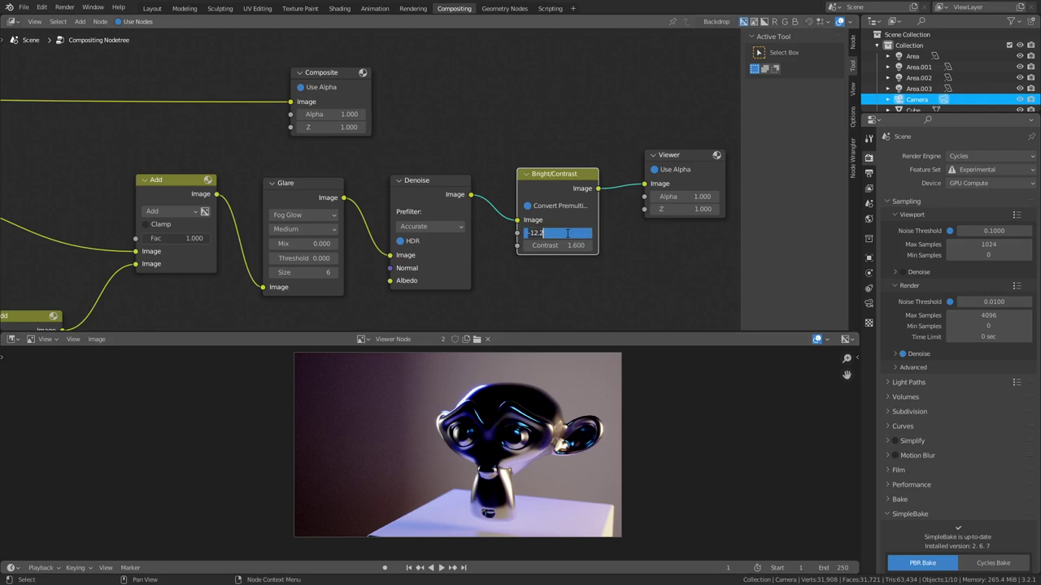
type("0")
key("Tab")
type("1")
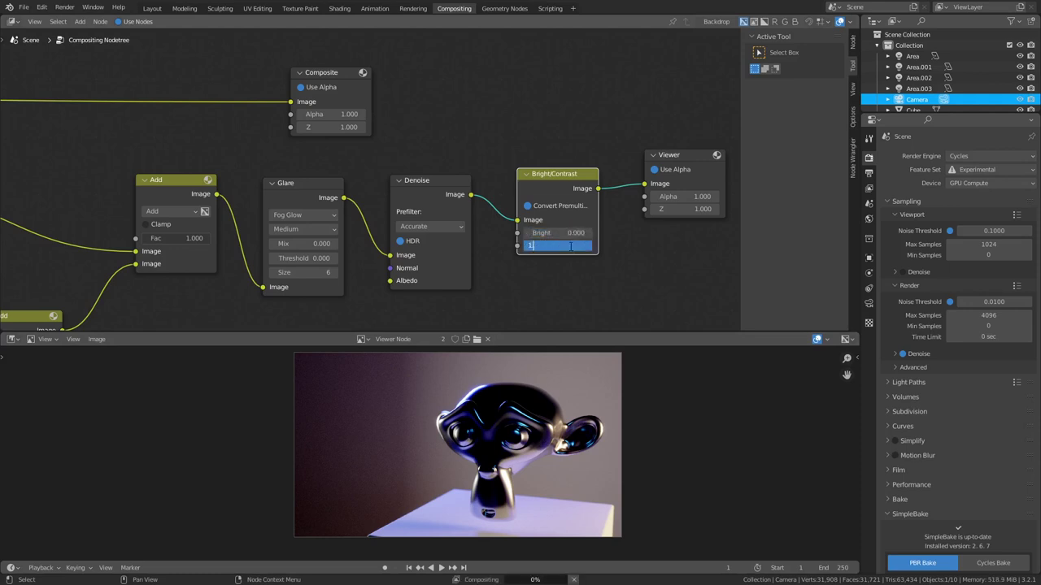
type(".3")
key("Return")
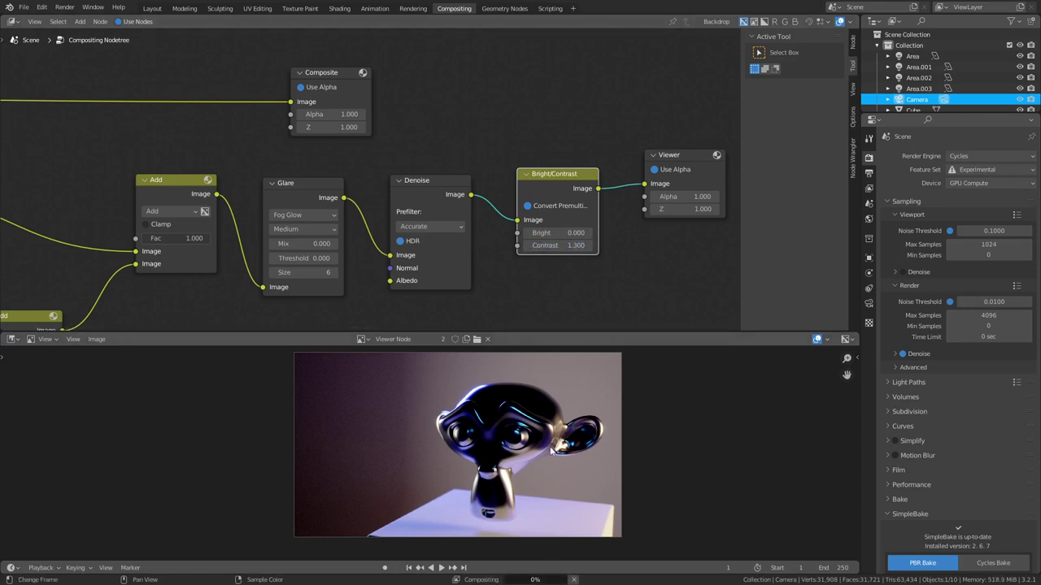